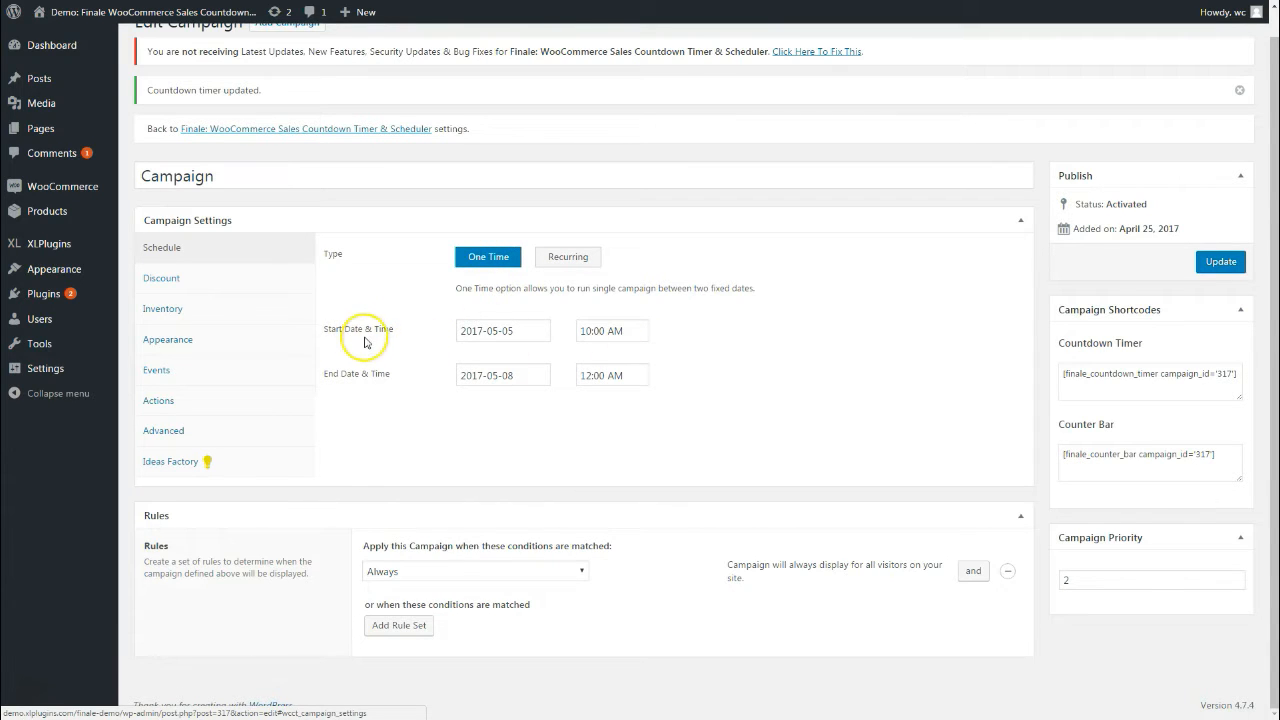
pyautogui.click(484, 335)
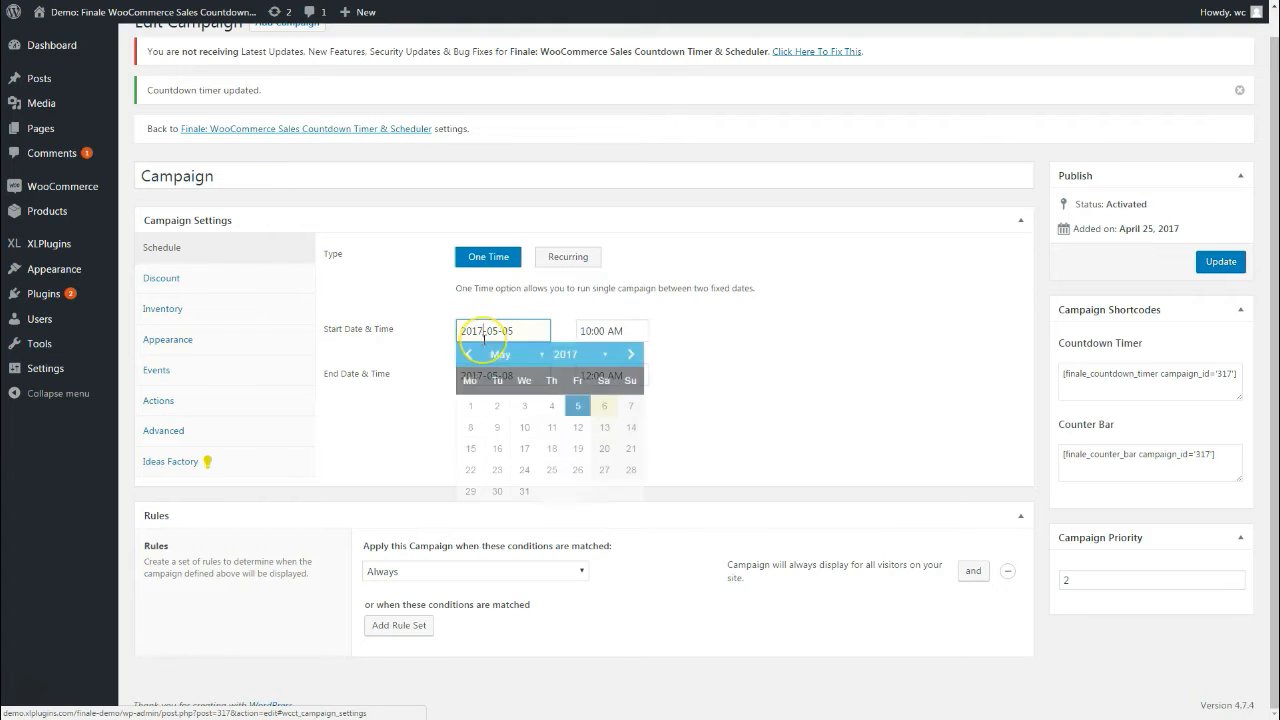
pyautogui.click(722, 334)
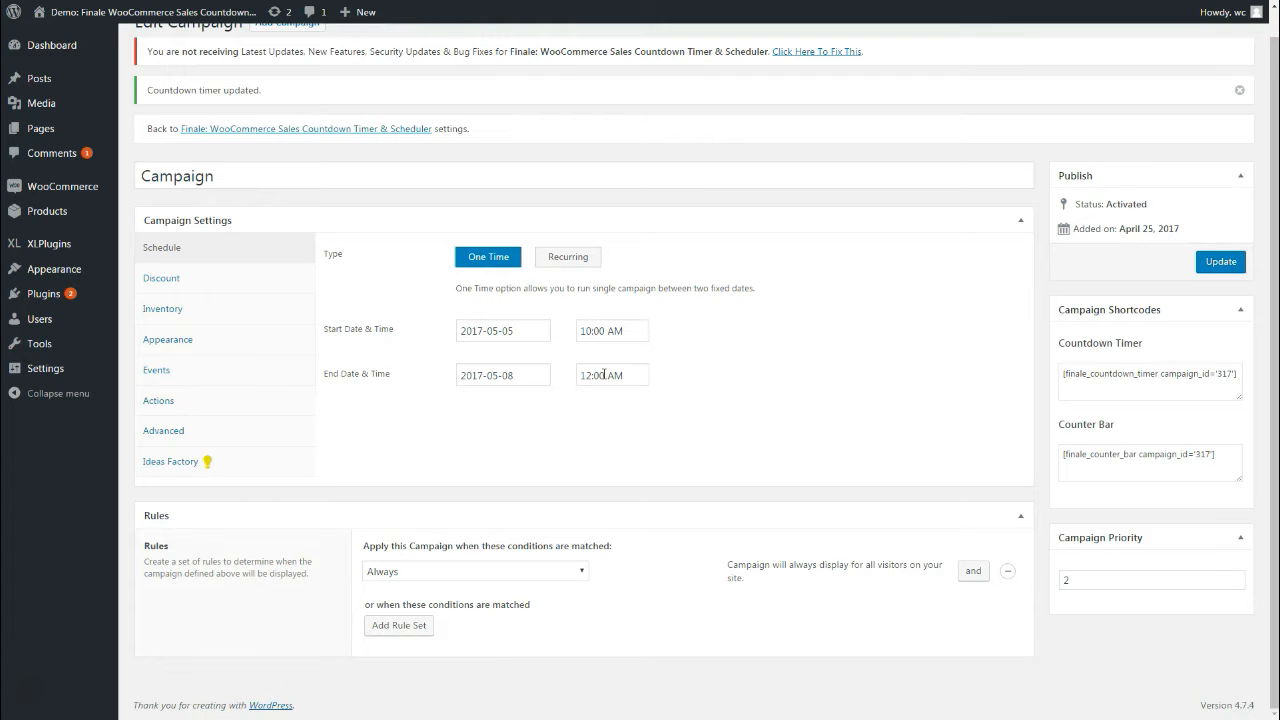
# Switch the campaign to Recurring and check its start date and time
pyautogui.click(567, 256)
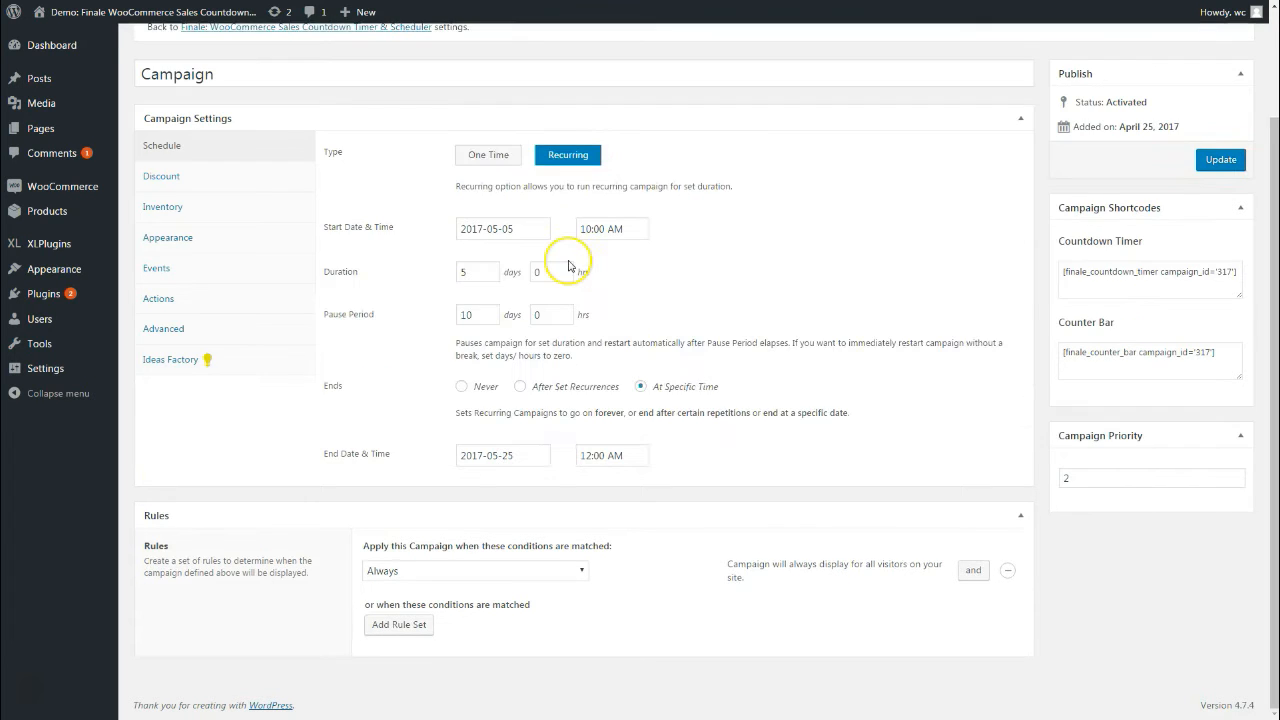
pyautogui.scroll(2, 630, 343)
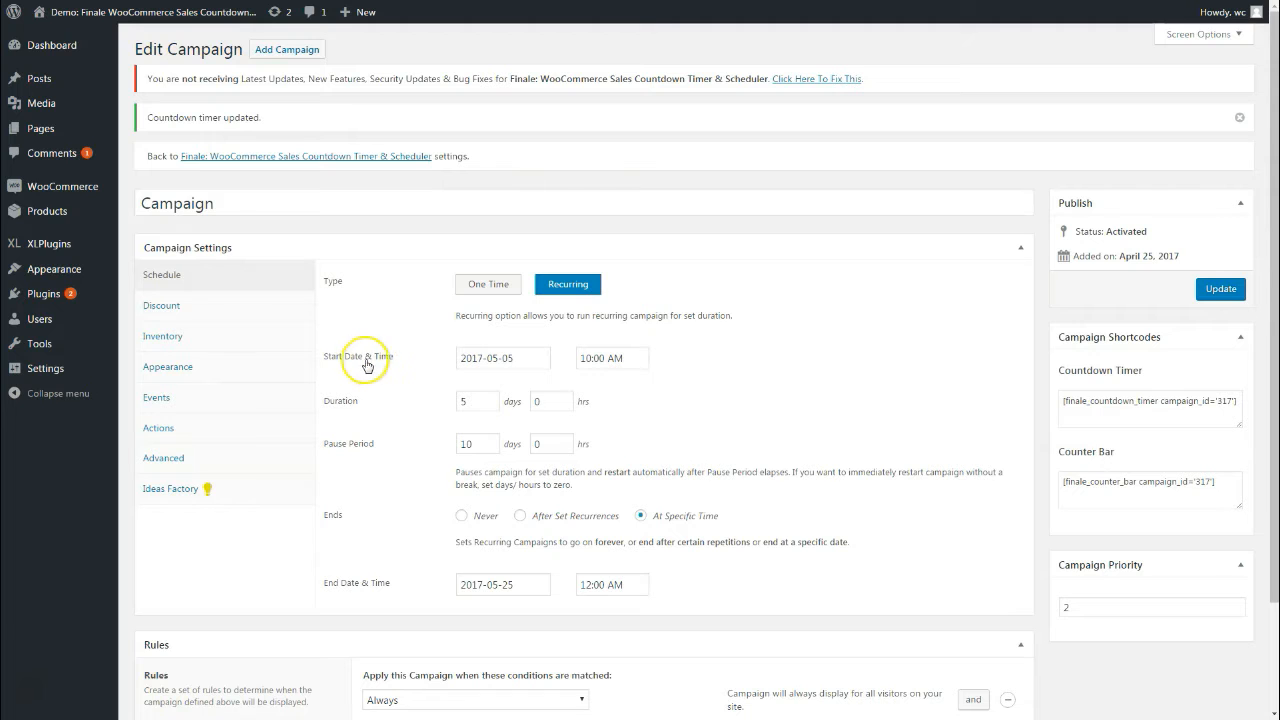
pyautogui.click(466, 359)
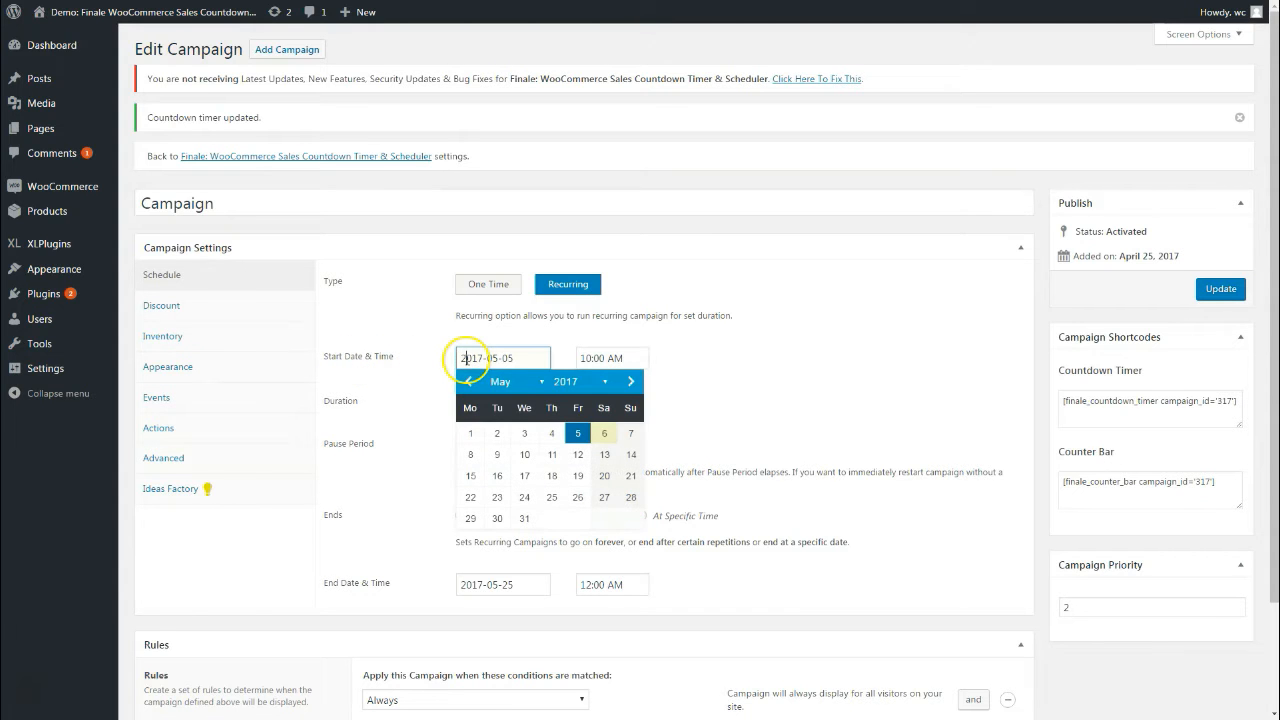
pyautogui.click(652, 357)
pyautogui.click(451, 415)
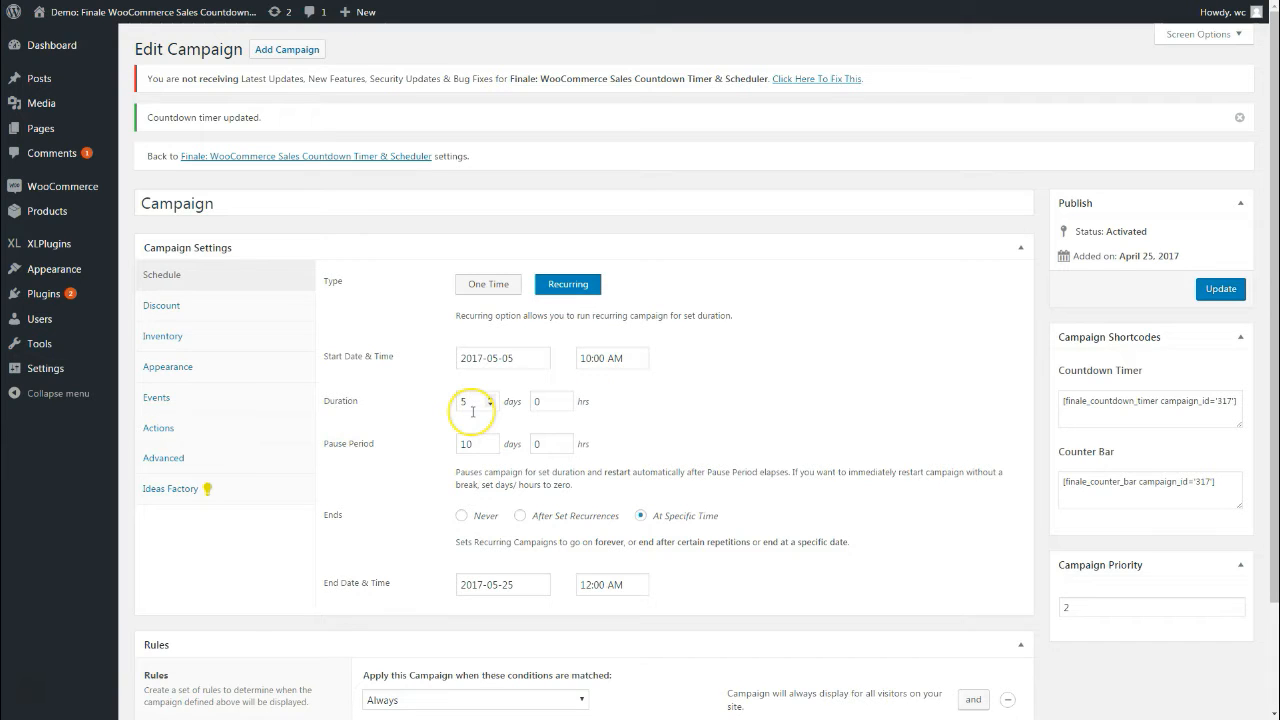
# Set the duration to 5 days 0 hours and the pause period to 10 days
pyautogui.click(537, 401)
pyautogui.write('1')
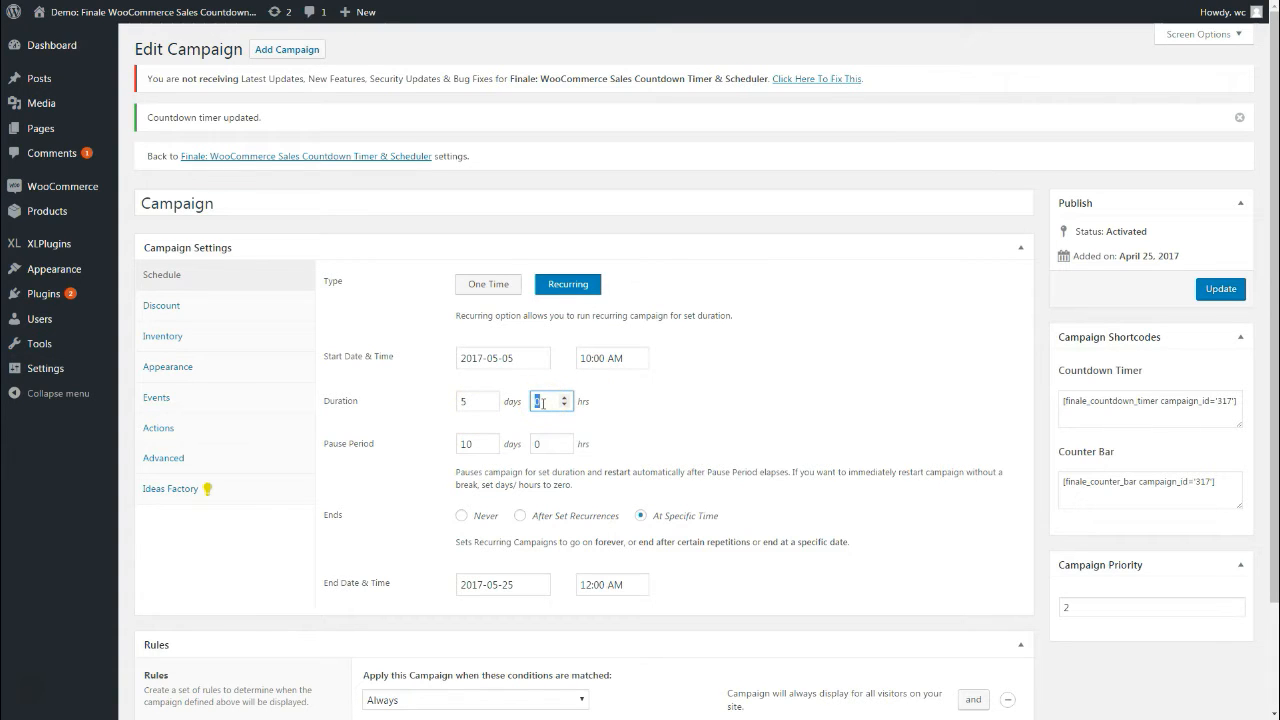
pyautogui.press('BackSpace')
pyautogui.press('BackSpace')
pyautogui.write('0')
pyautogui.click(730, 411)
pyautogui.doubleClick(471, 405)
pyautogui.click(720, 406)
pyautogui.scroll(-1, 720, 406)
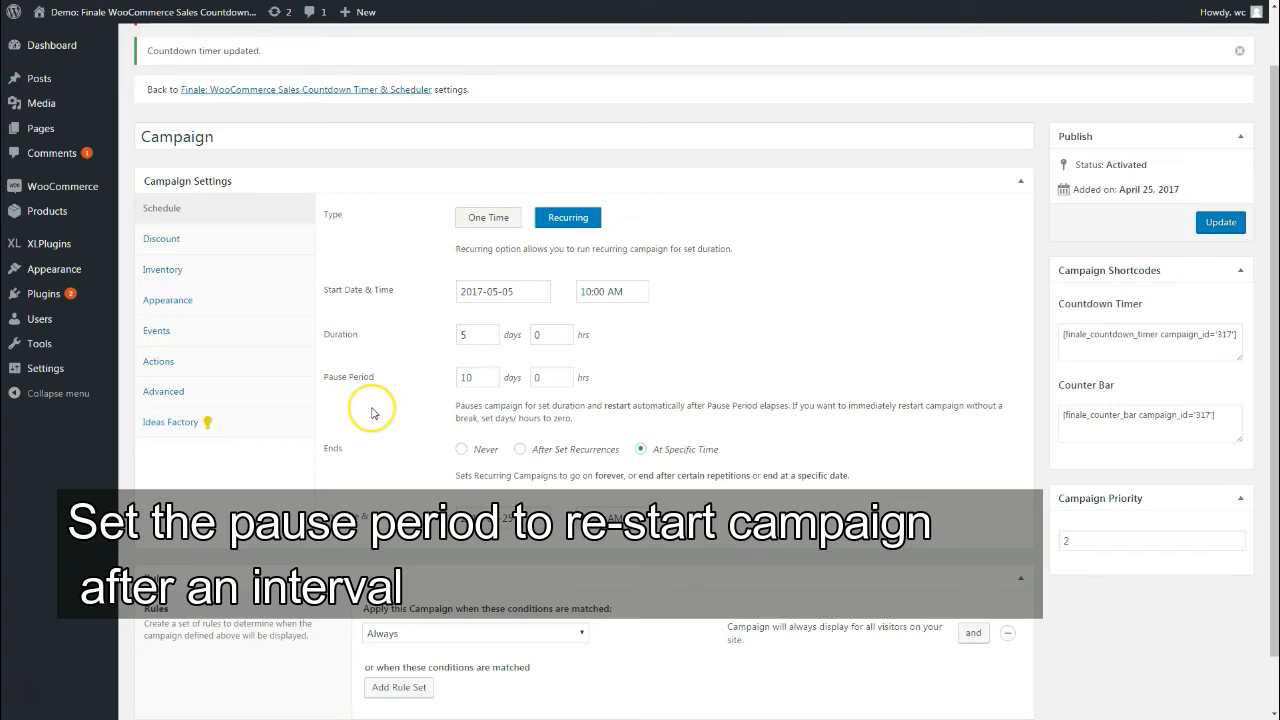
pyautogui.click(470, 381)
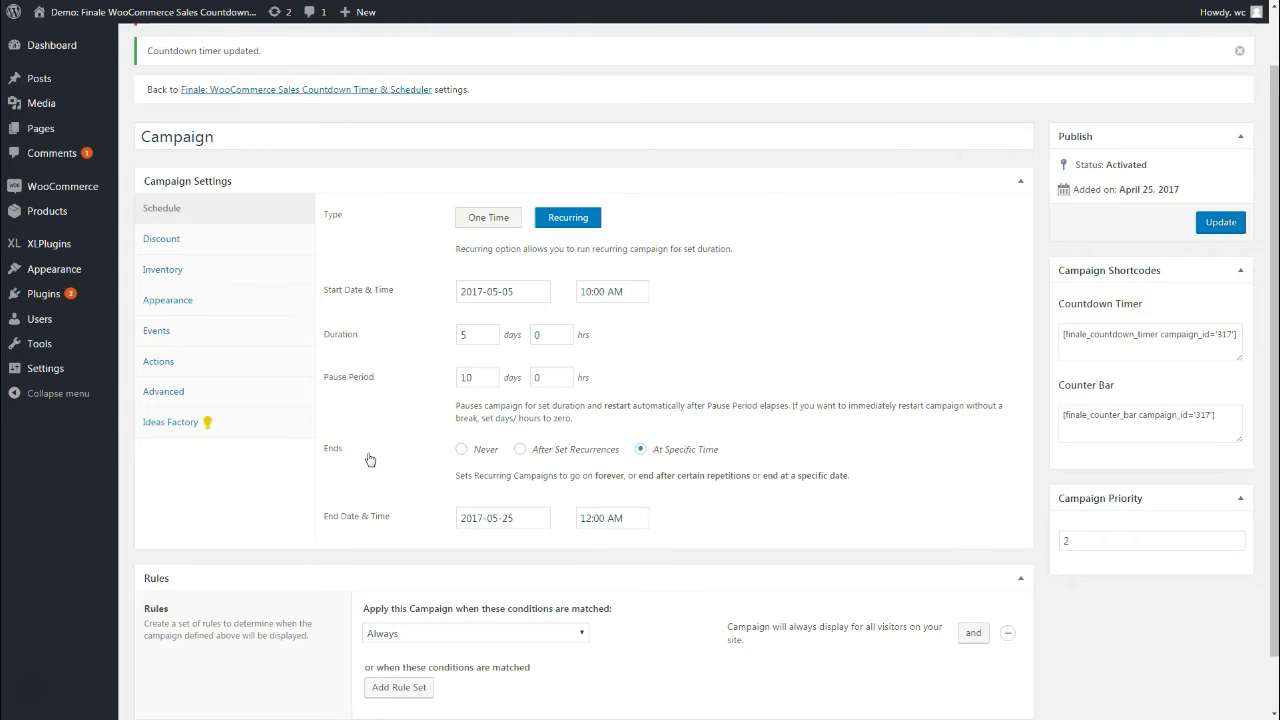
pyautogui.click(479, 451)
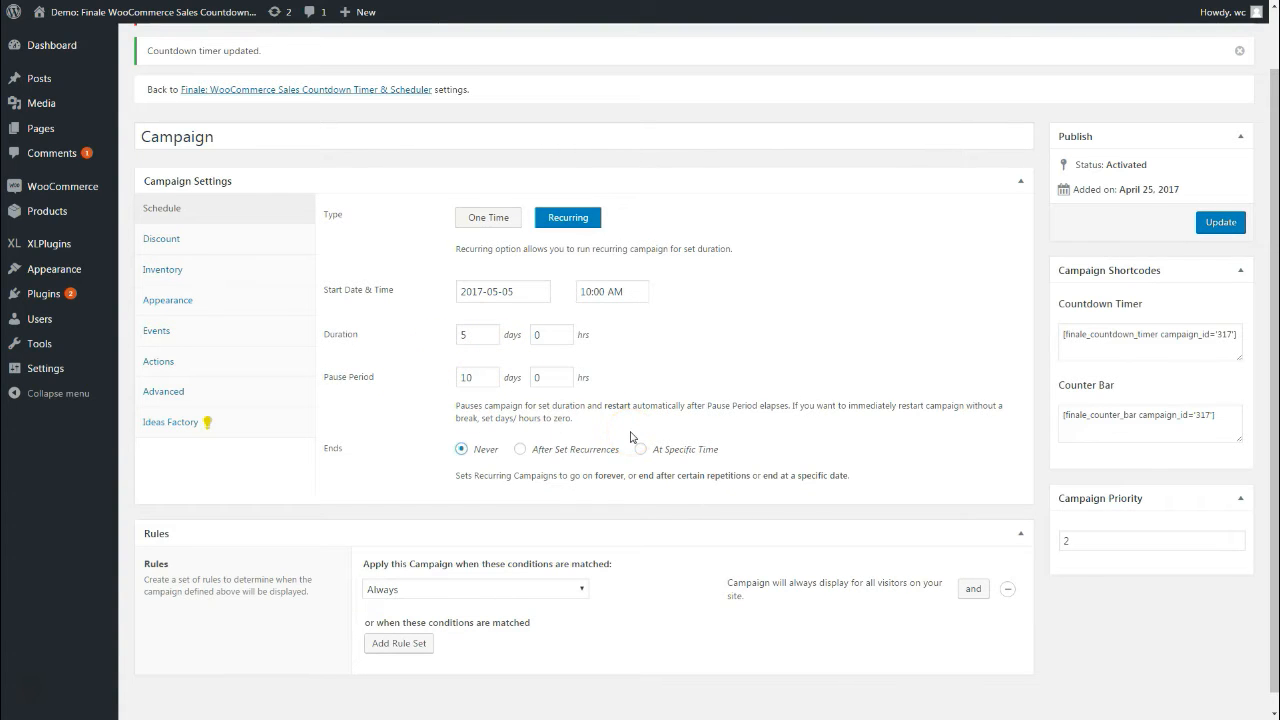
pyautogui.click(575, 453)
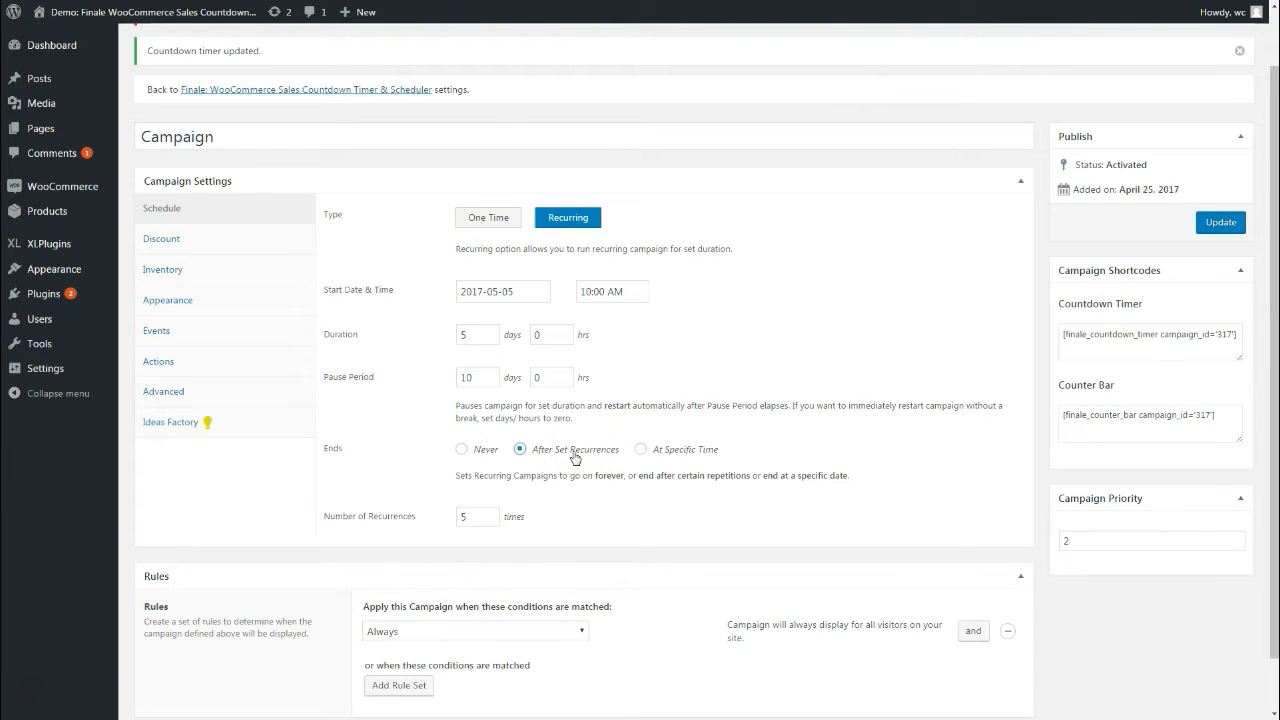
pyautogui.doubleClick(482, 518)
pyautogui.click(568, 516)
pyautogui.doubleClick(478, 518)
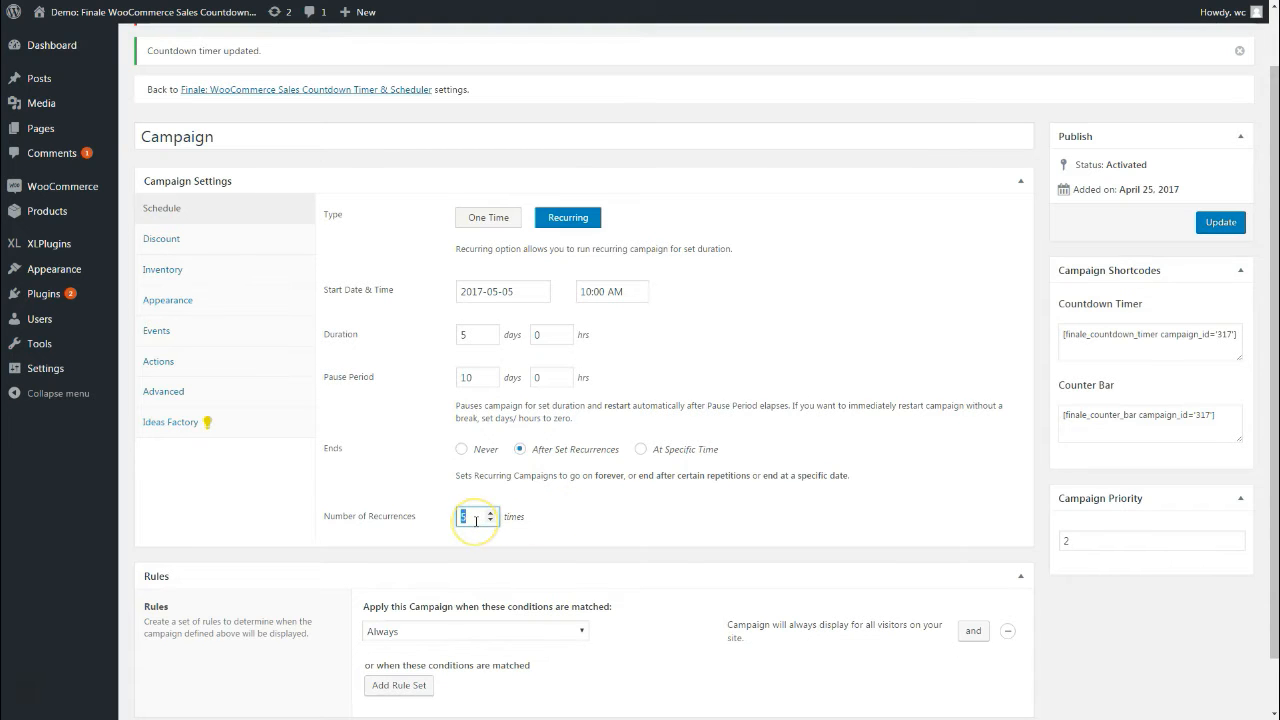
pyautogui.doubleClick(479, 522)
pyautogui.click(688, 450)
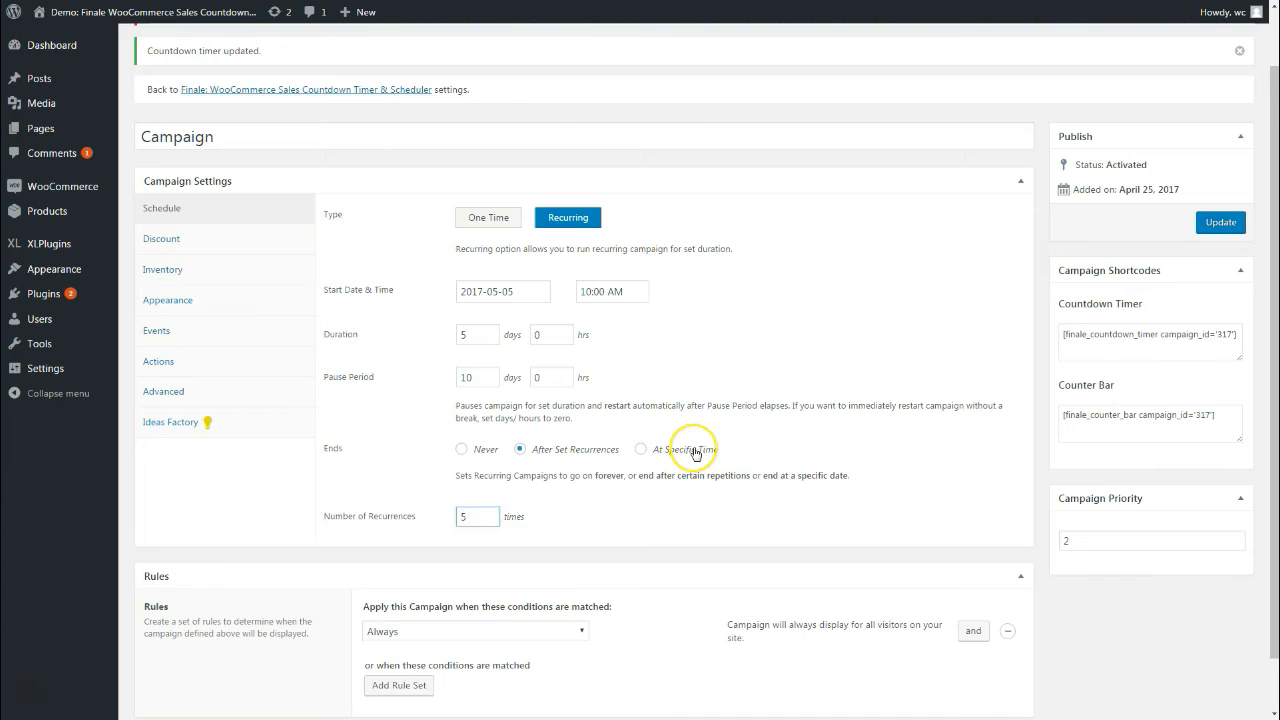
pyautogui.click(513, 520)
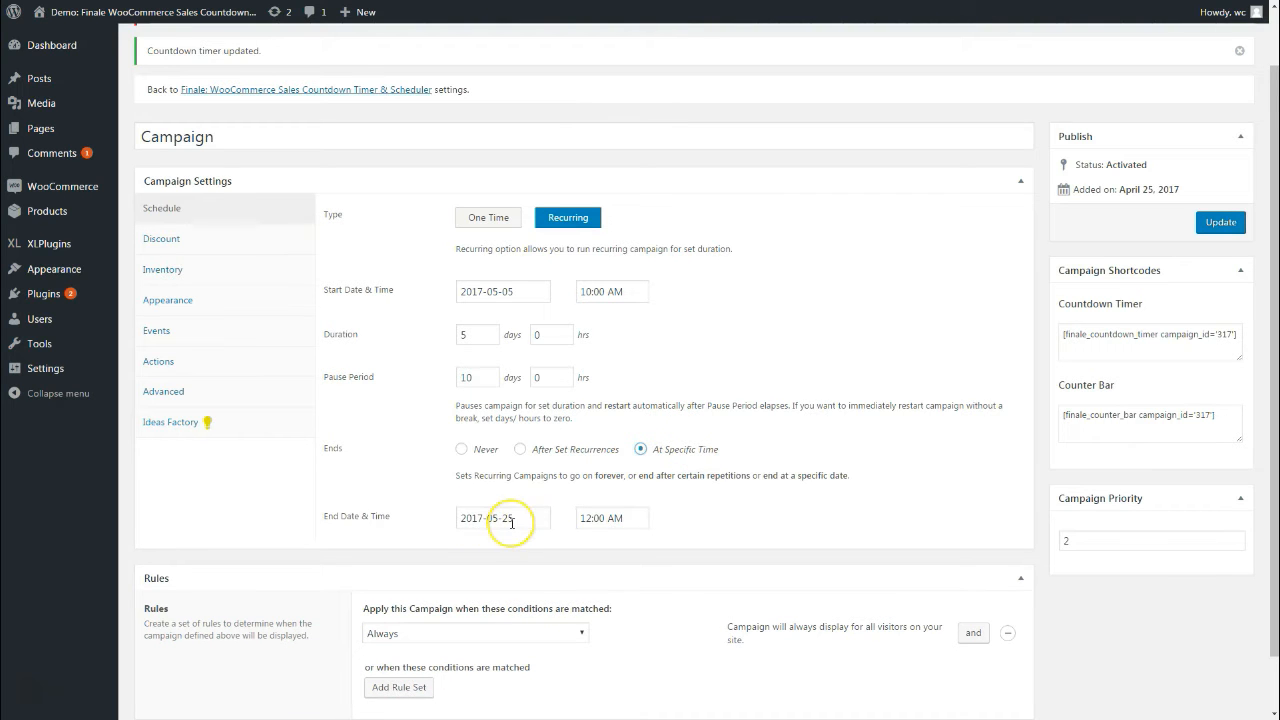
pyautogui.click(582, 515)
pyautogui.click(629, 492)
pyautogui.scroll(1, 629, 493)
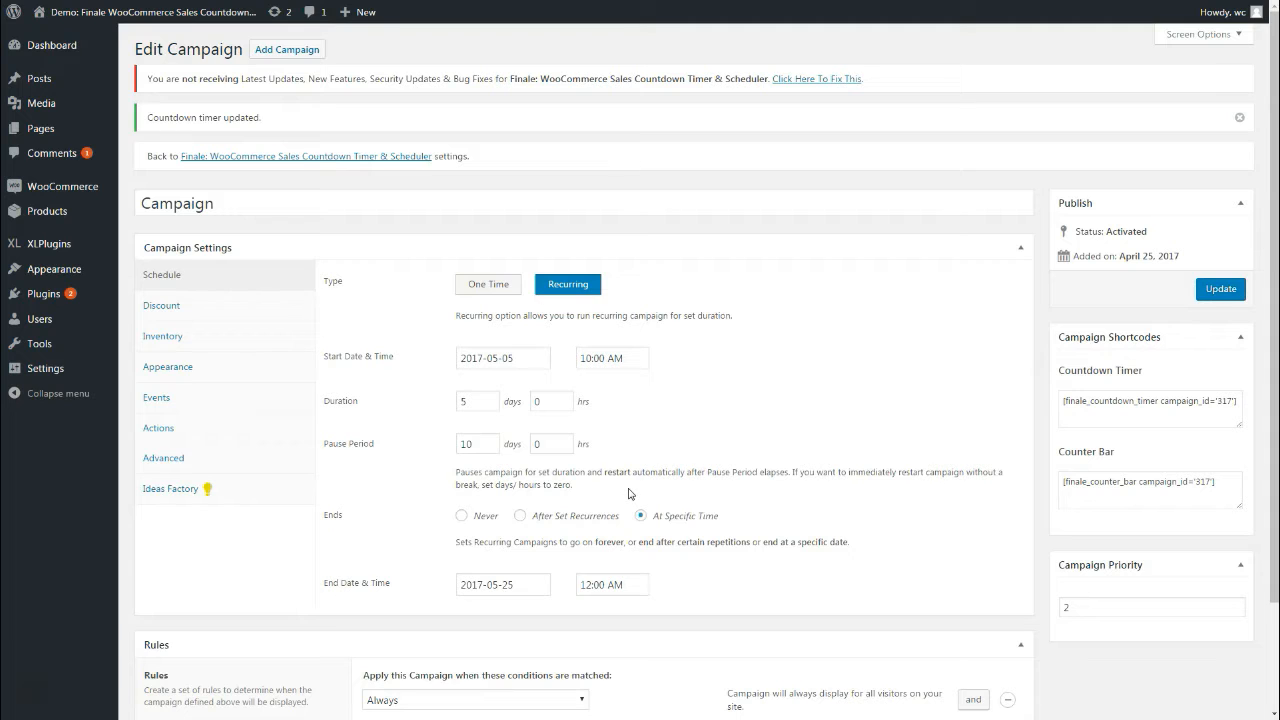
pyautogui.click(622, 421)
pyautogui.click(520, 372)
# Keep the discount at 5 Percentage % and uncheck Override Discount
pyautogui.click(172, 307)
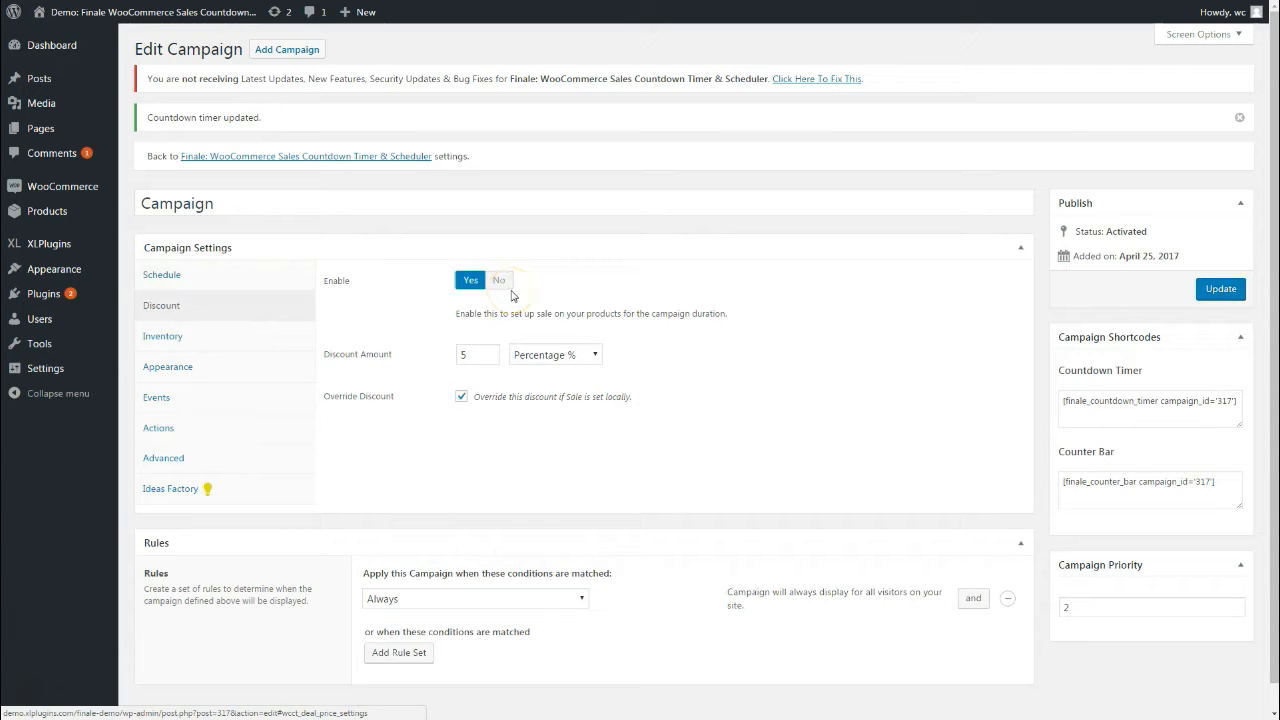
pyautogui.click(470, 358)
pyautogui.doubleClick(466, 358)
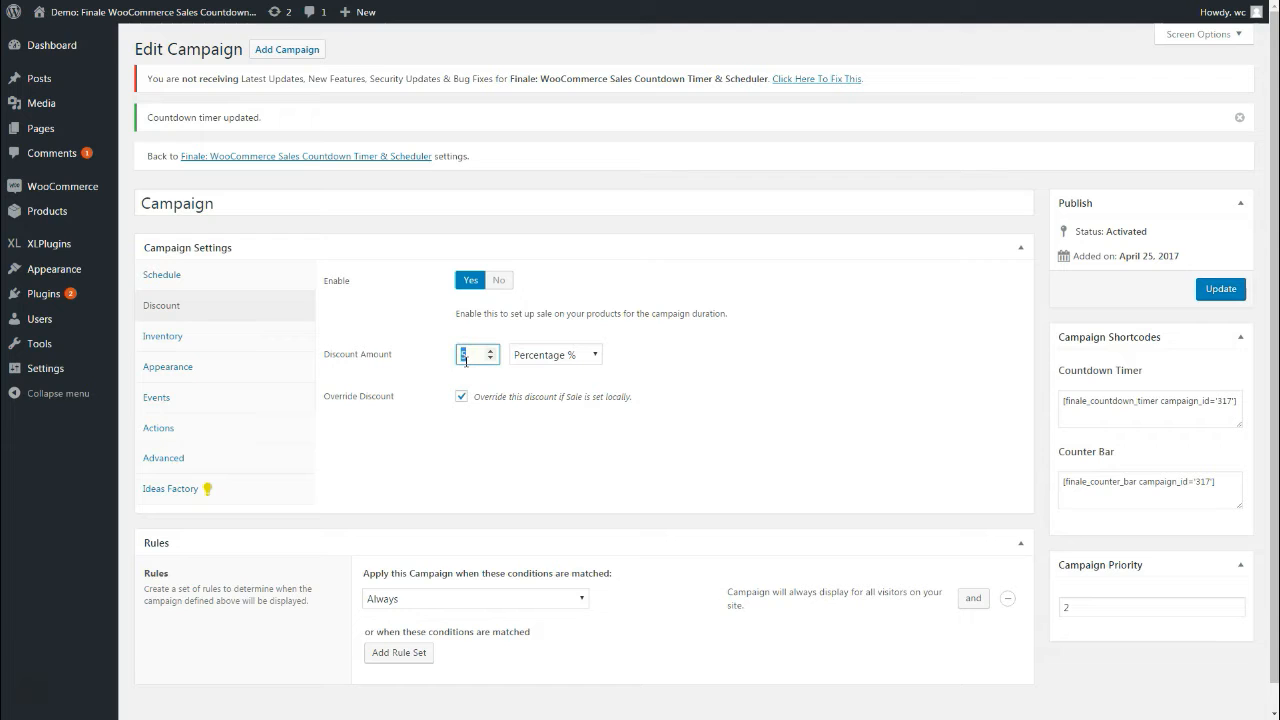
pyautogui.click(540, 356)
pyautogui.click(545, 387)
pyautogui.click(548, 359)
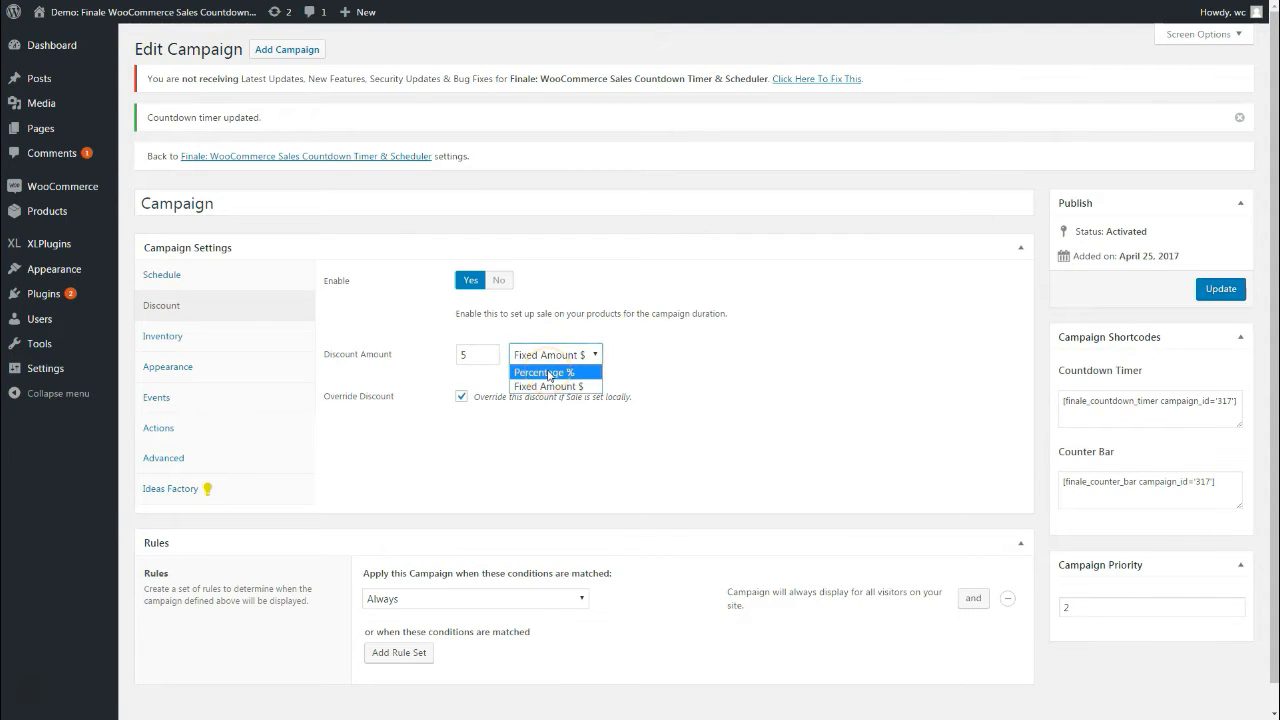
pyautogui.click(548, 390)
pyautogui.click(545, 372)
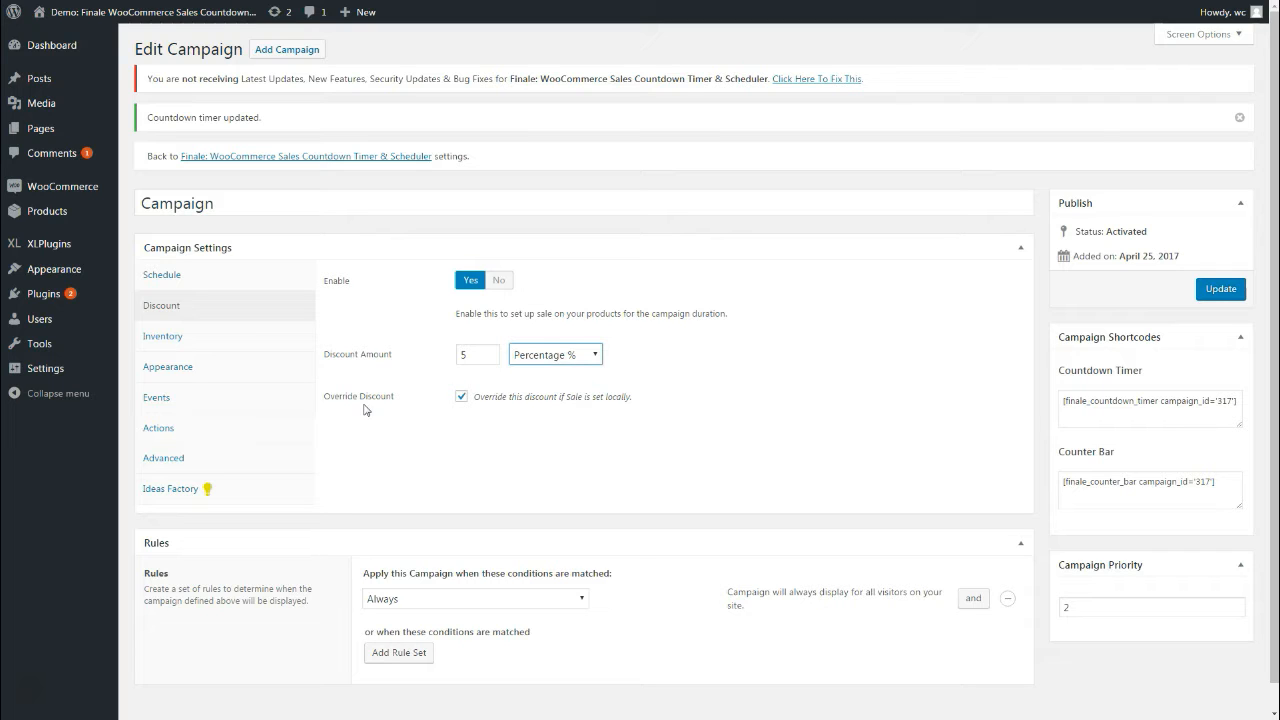
pyautogui.click(512, 397)
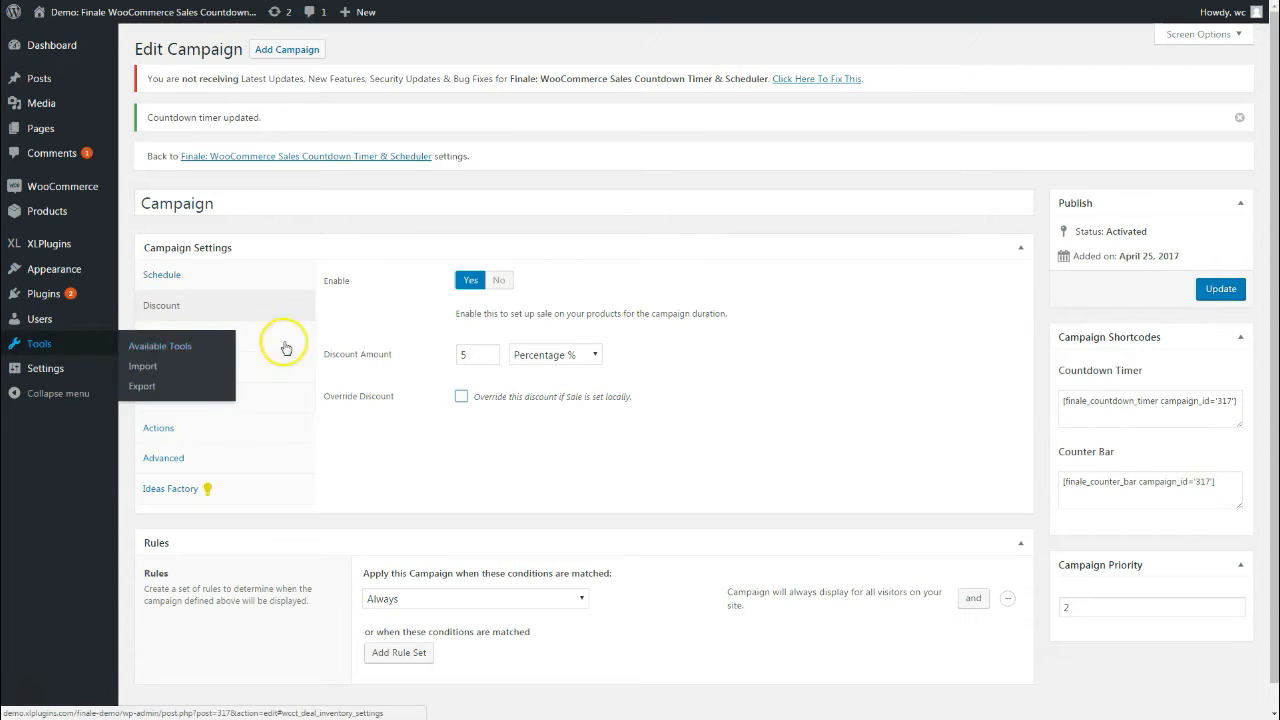
# In Inventory, try Existing stock, then return to Custom Stock Quantity of 5
pyautogui.click(197, 339)
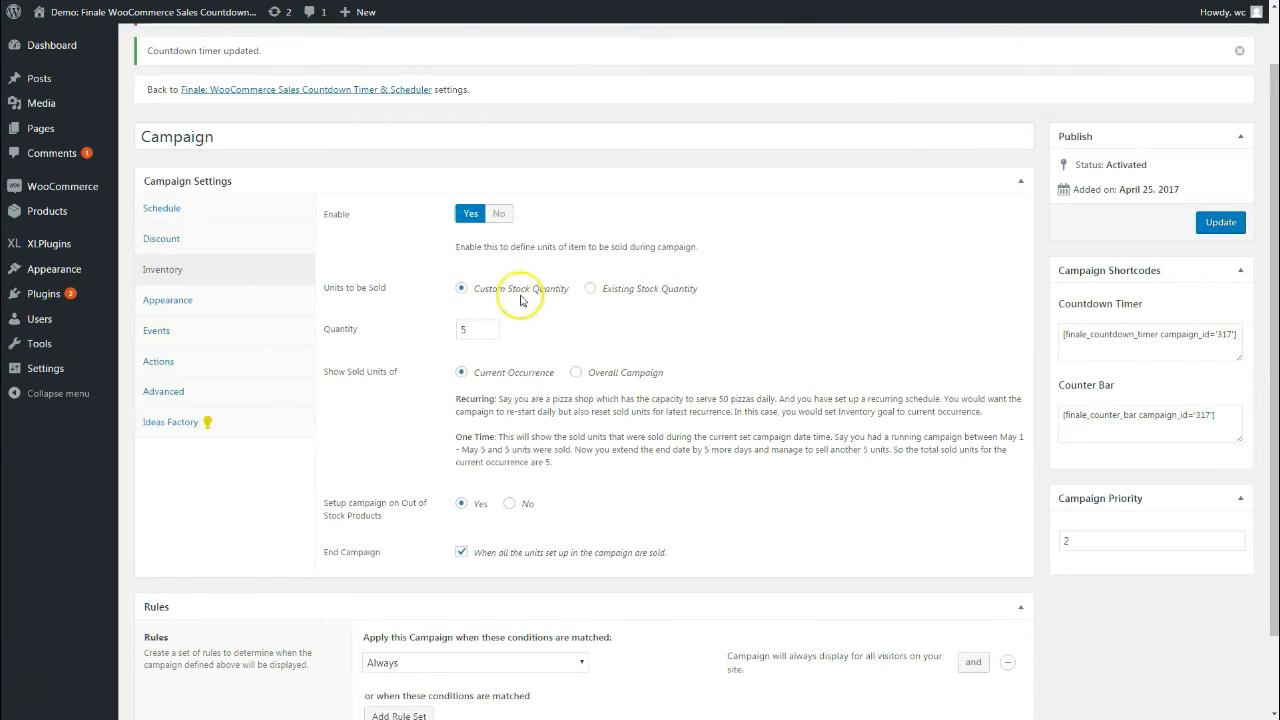
pyautogui.doubleClick(475, 331)
pyautogui.click(553, 338)
pyautogui.click(469, 329)
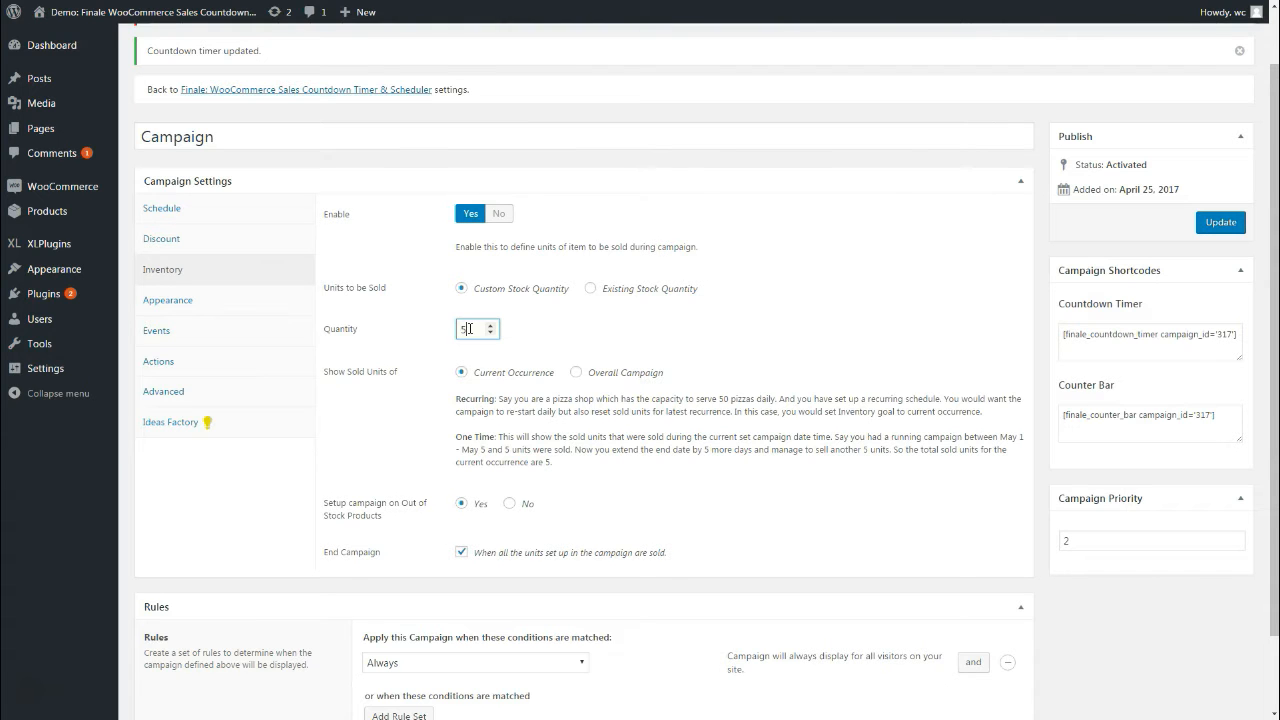
pyautogui.click(617, 290)
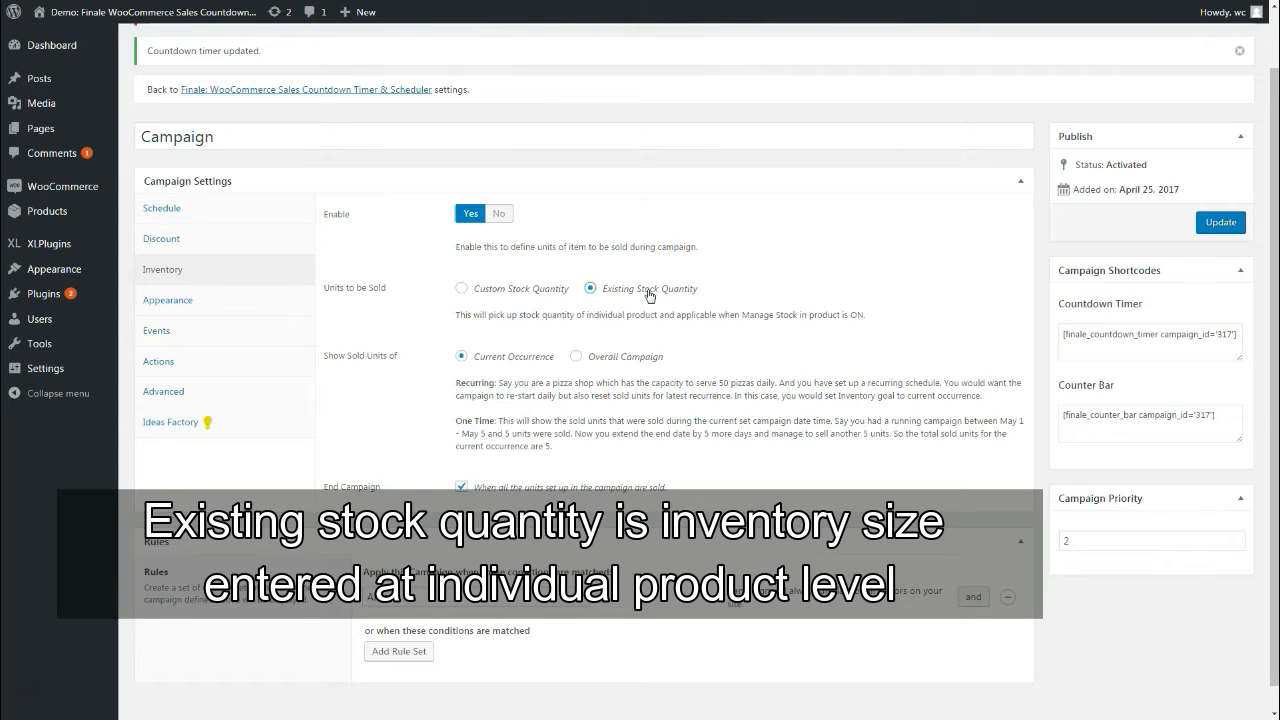
pyautogui.click(508, 289)
pyautogui.doubleClick(467, 336)
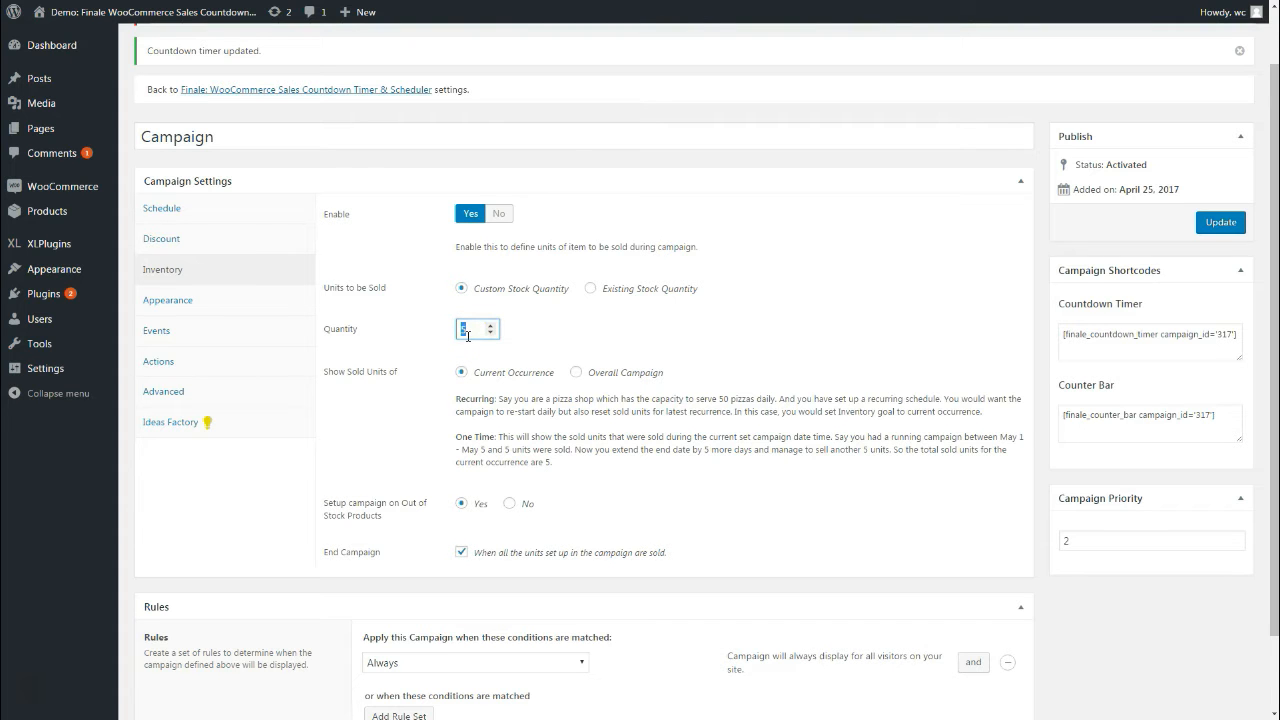
pyautogui.scroll(-2, 523, 251)
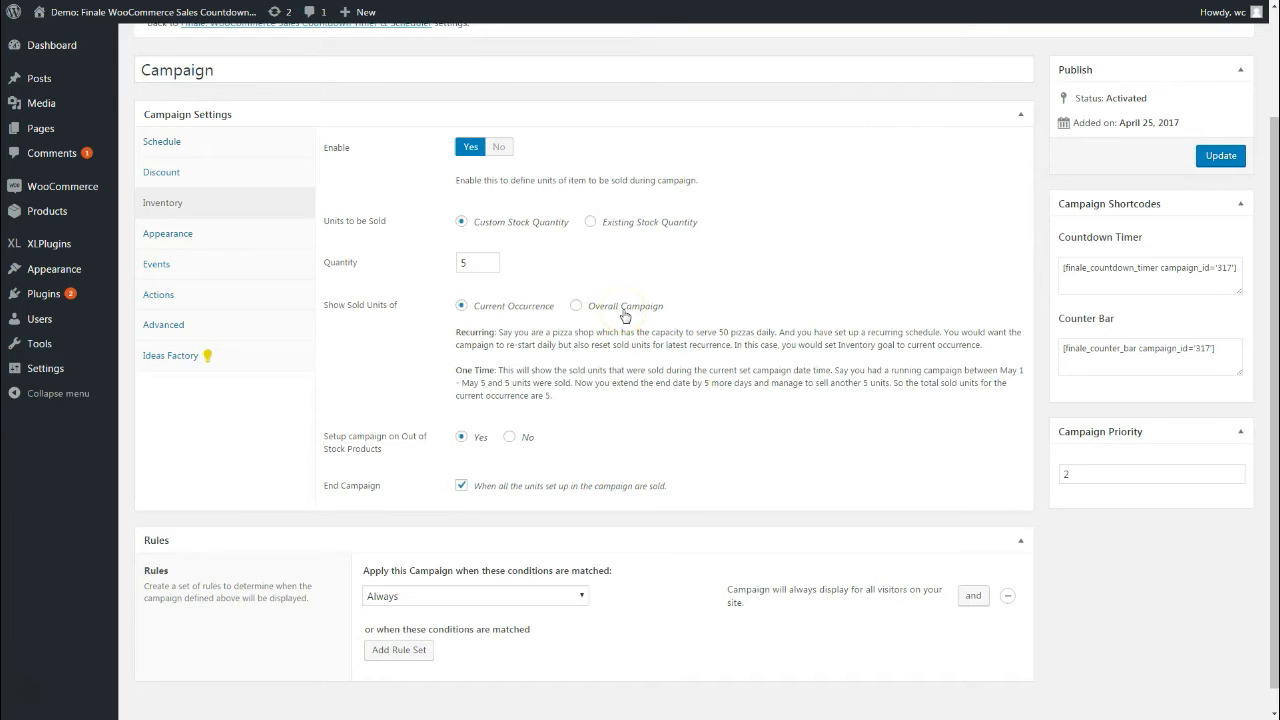
# Set Show Sold Units of to Overall Campaign
pyautogui.scroll(-1, 530, 291)
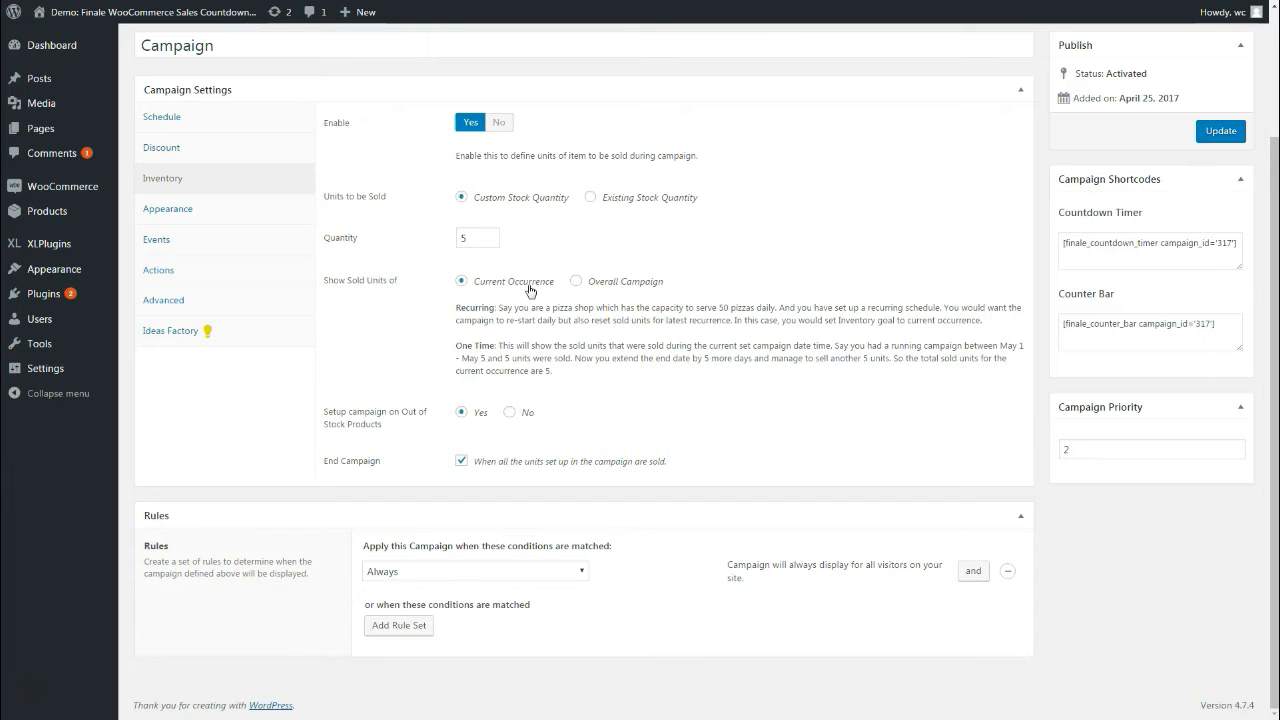
pyautogui.click(590, 286)
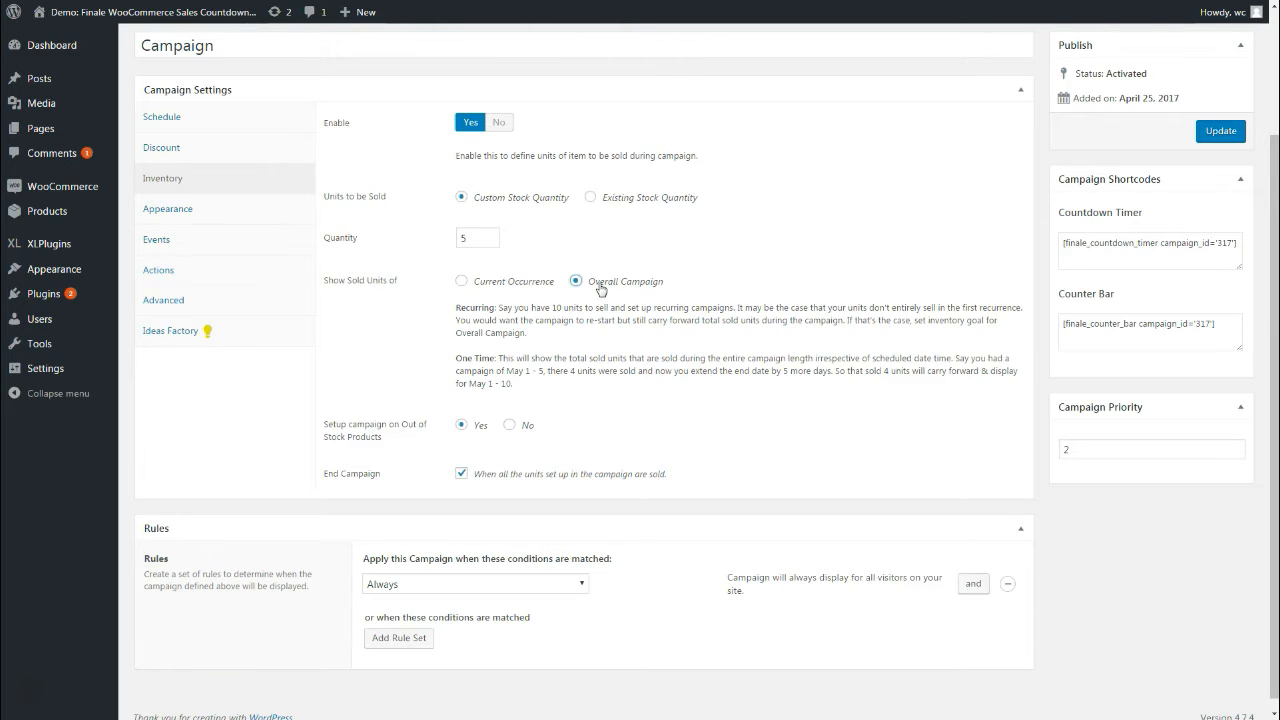
pyautogui.click(505, 283)
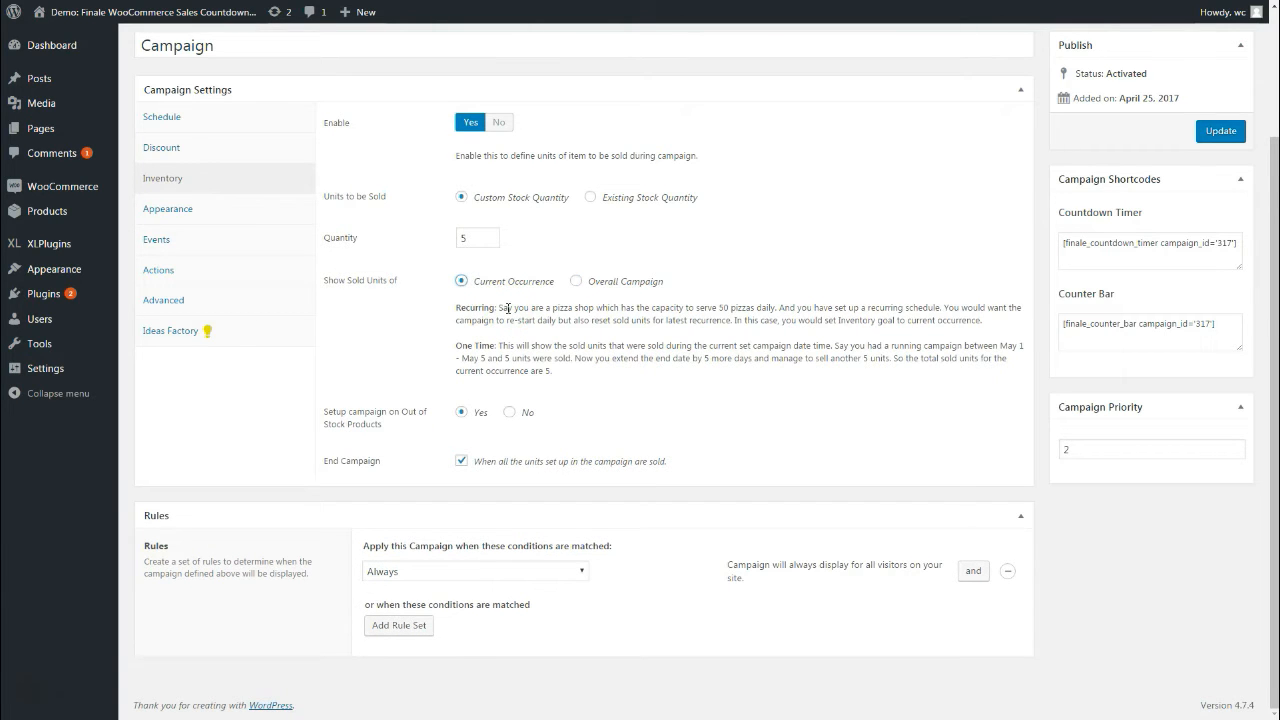
pyautogui.click(612, 284)
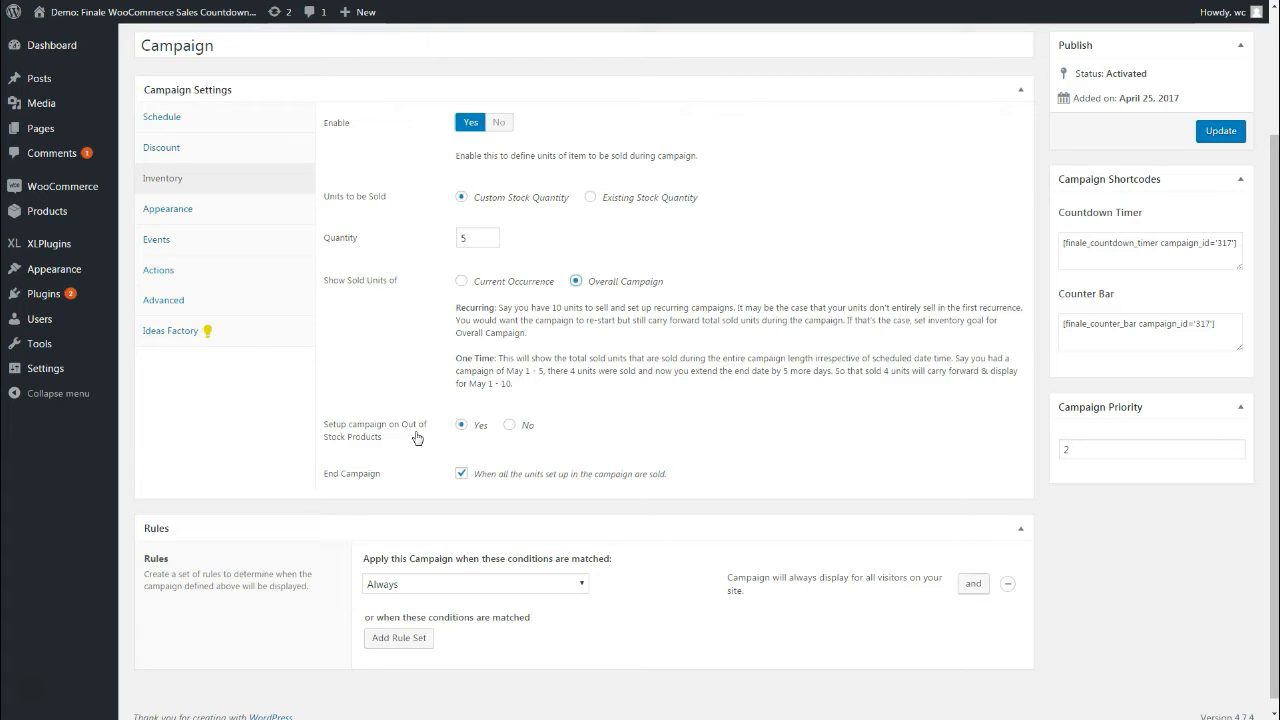
# Uncheck End Campaign so the campaign keeps running after all units sell
pyautogui.click(471, 426)
pyautogui.click(345, 485)
pyautogui.click(462, 474)
pyautogui.click(487, 245)
pyautogui.click(462, 476)
pyautogui.click(461, 473)
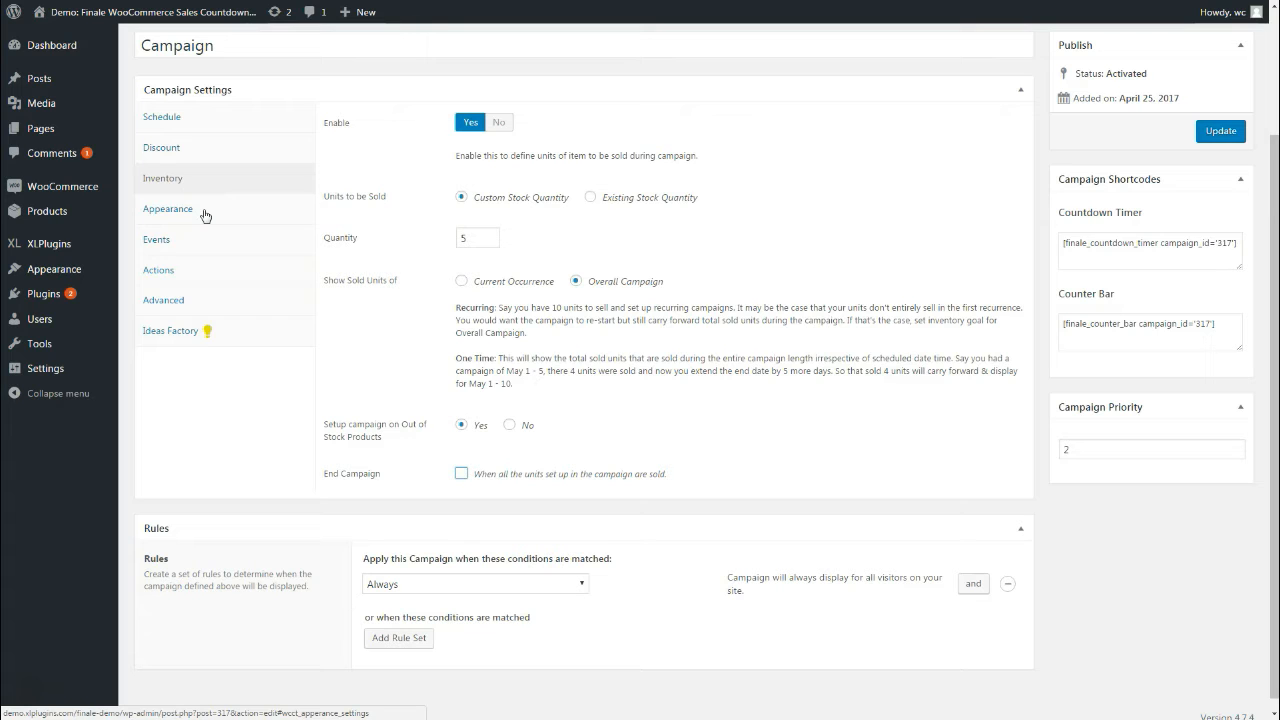
# In Appearance, expand the Counter Bar, Sticky Header and Sticky Footer sections to review them
pyautogui.click(168, 209)
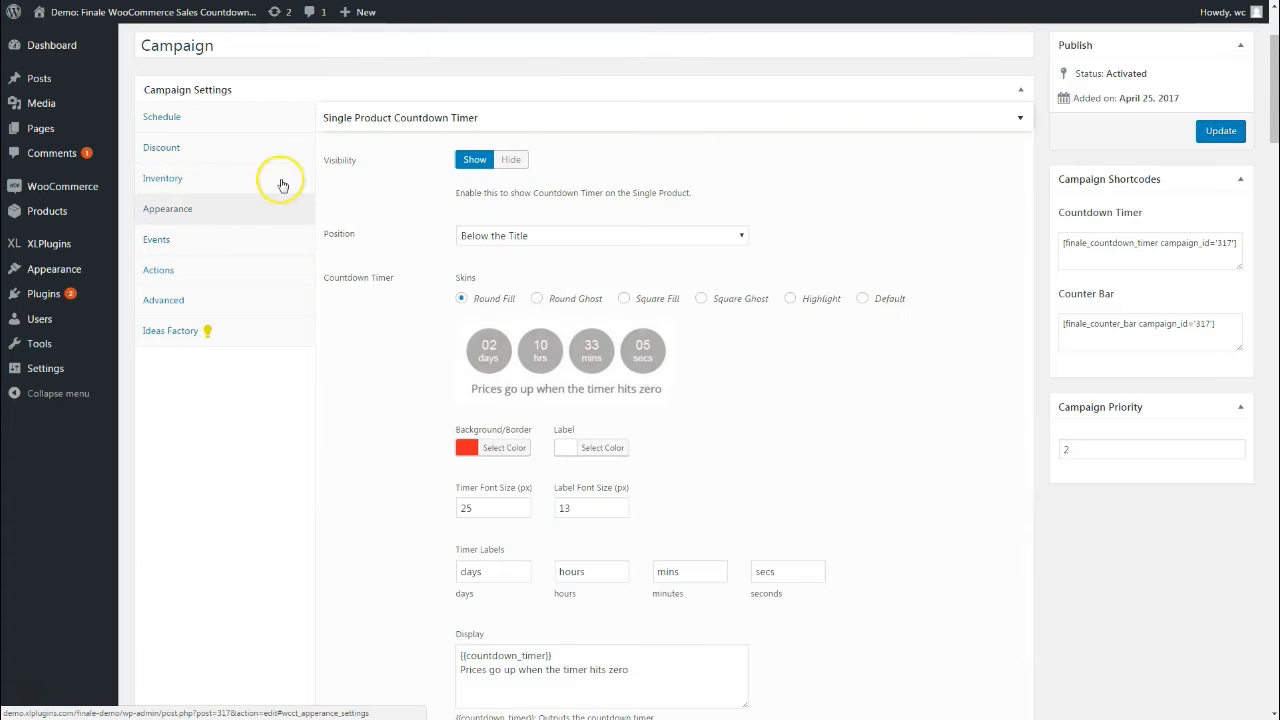
pyautogui.click(516, 126)
pyautogui.click(508, 148)
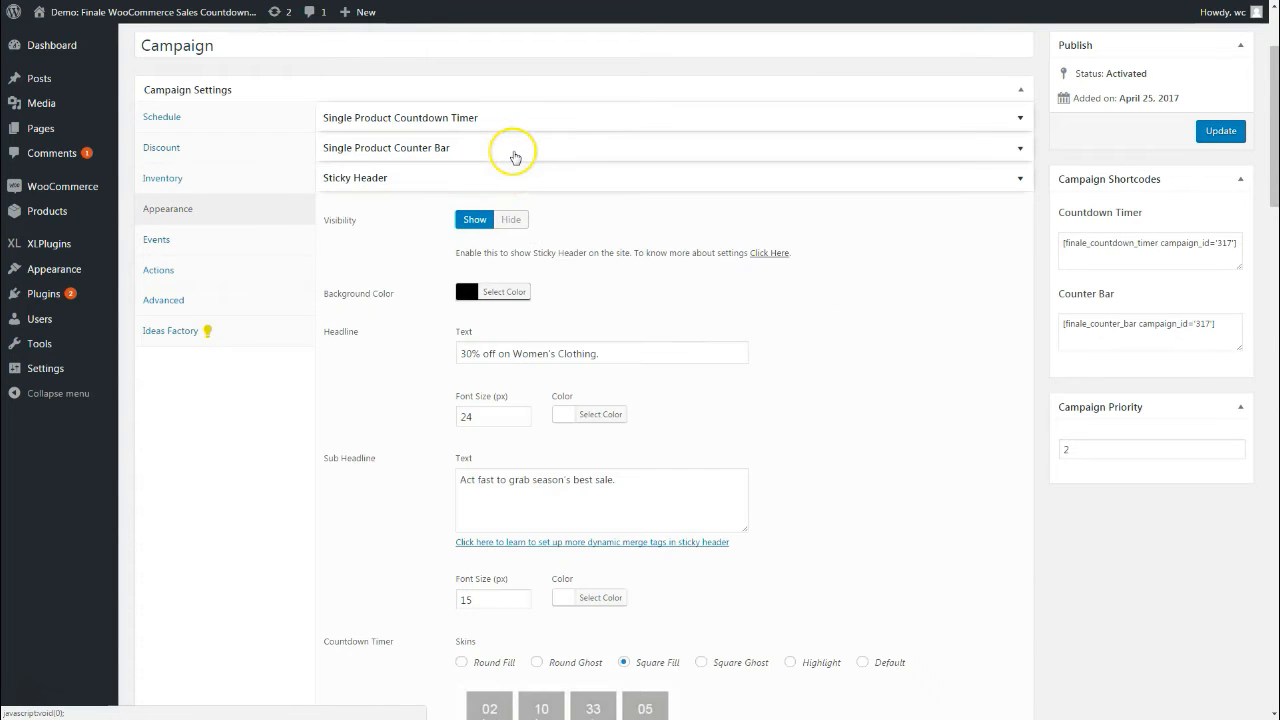
pyautogui.click(510, 180)
pyautogui.click(506, 204)
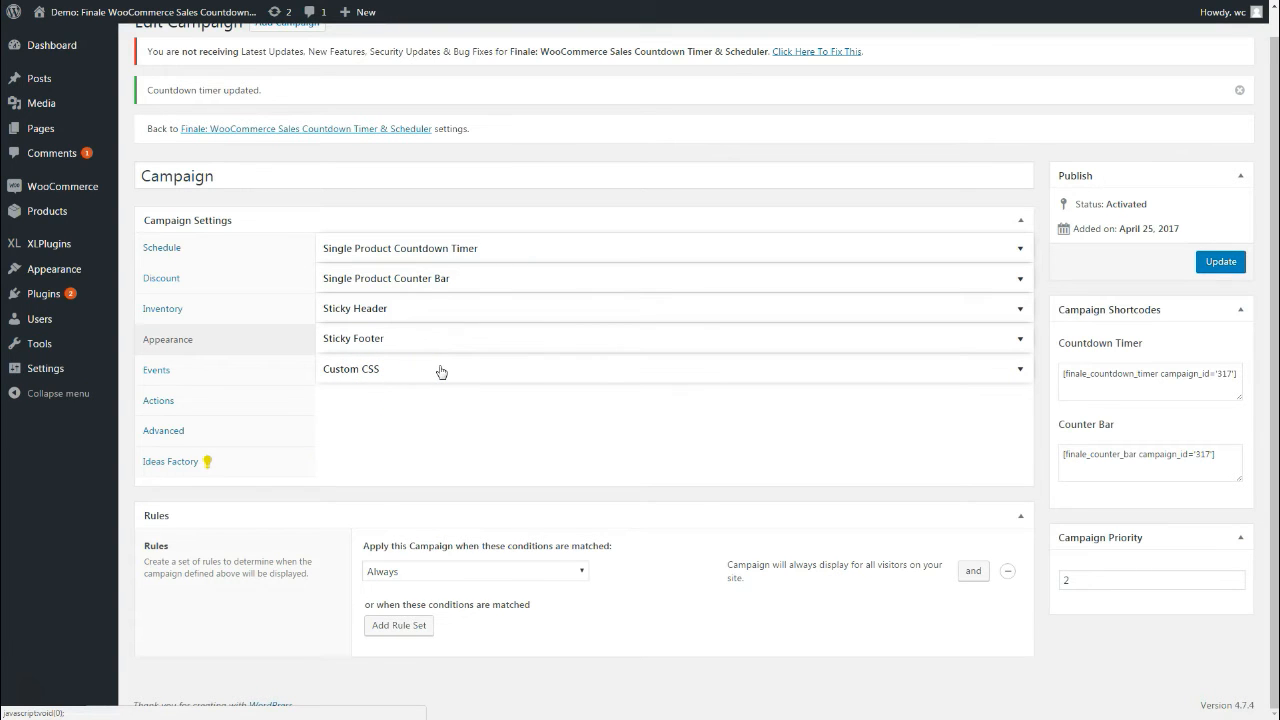
# Expand the Single Product Countdown Timer settings in Appearance
pyautogui.click(471, 255)
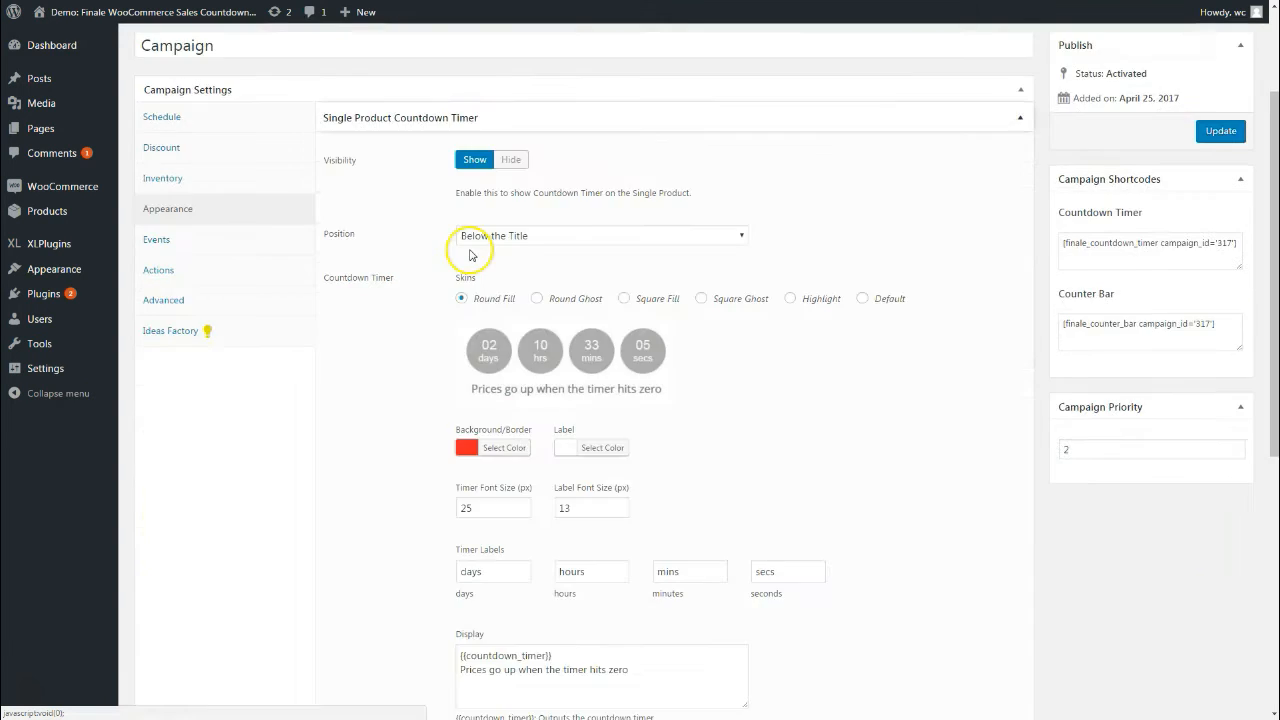
pyautogui.scroll(2, 440, 295)
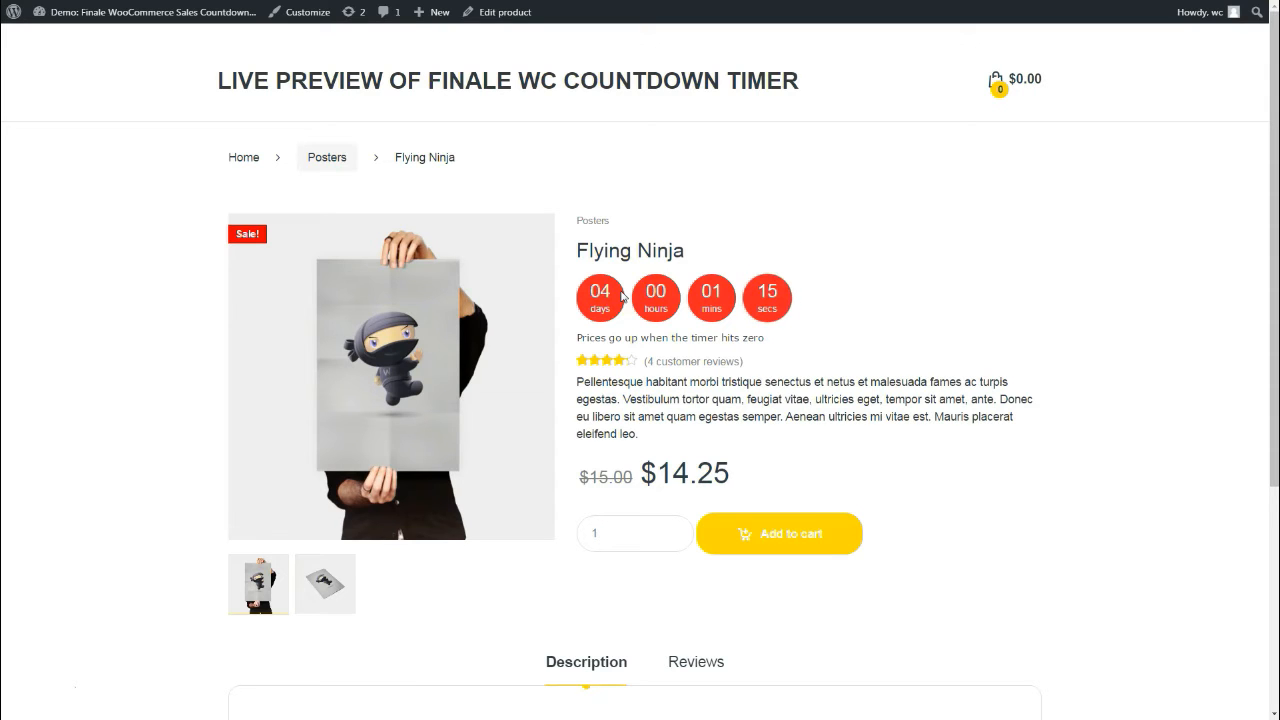
pyautogui.moveTo(594, 338); pyautogui.dragTo(769, 346)
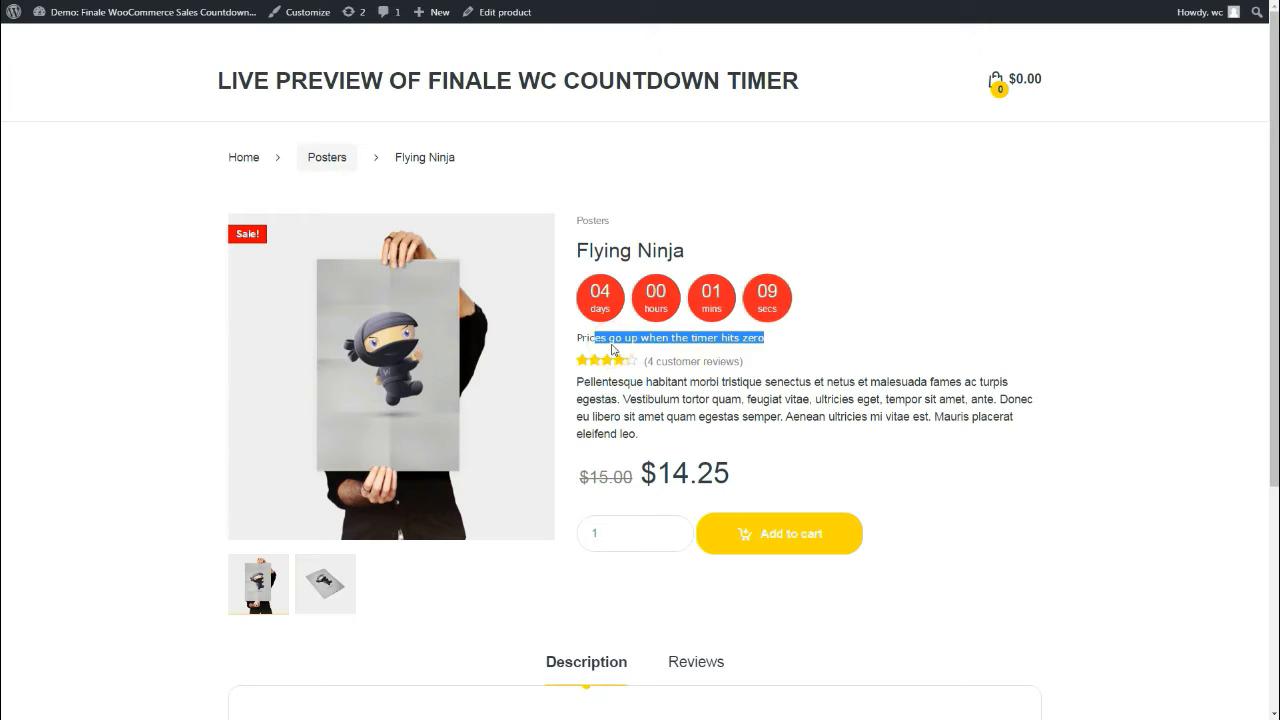
pyautogui.click(652, 340)
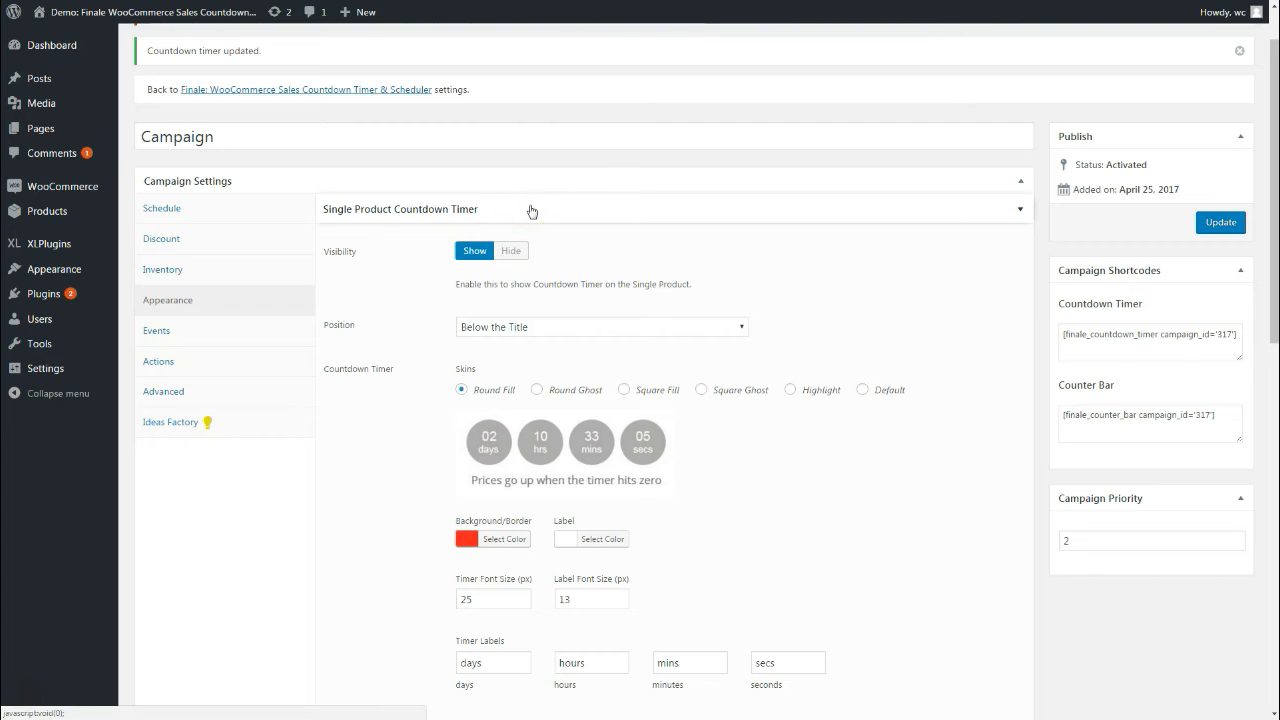
# Browse the timer Position options and leave it at Below the Title
pyautogui.scroll(-1, 475, 240)
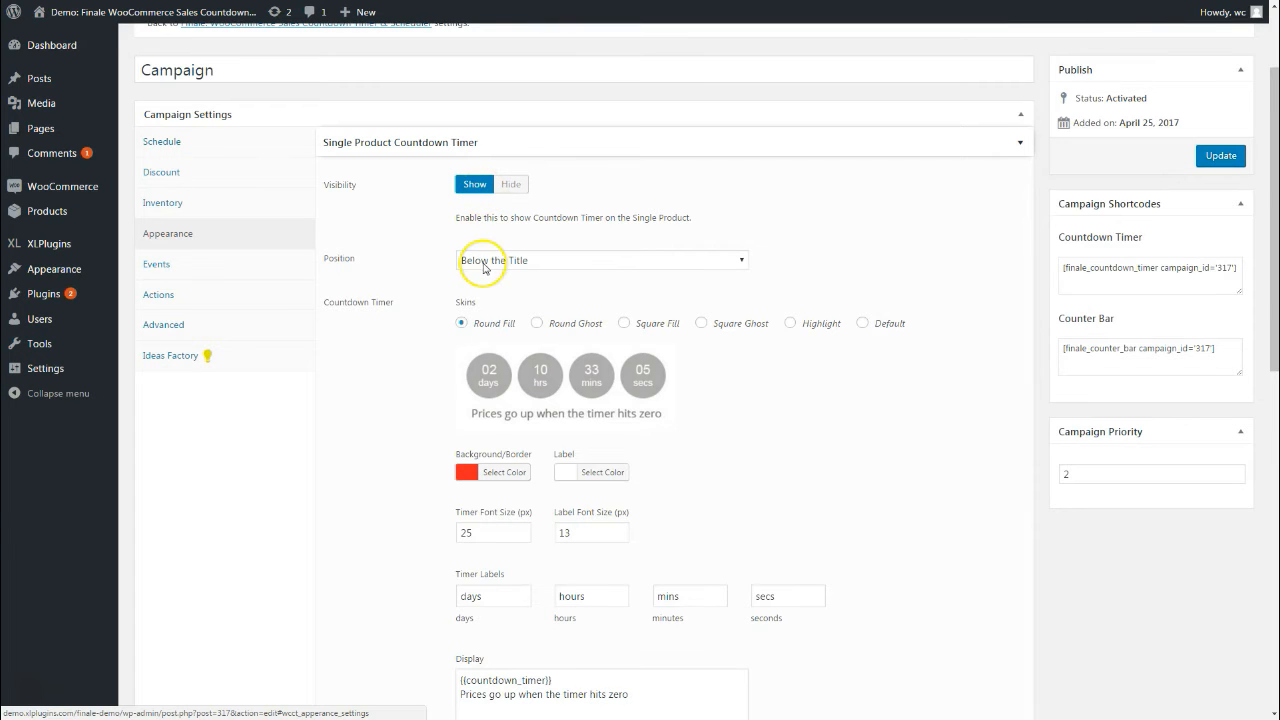
pyautogui.scroll(-2, 471, 260)
pyautogui.click(516, 128)
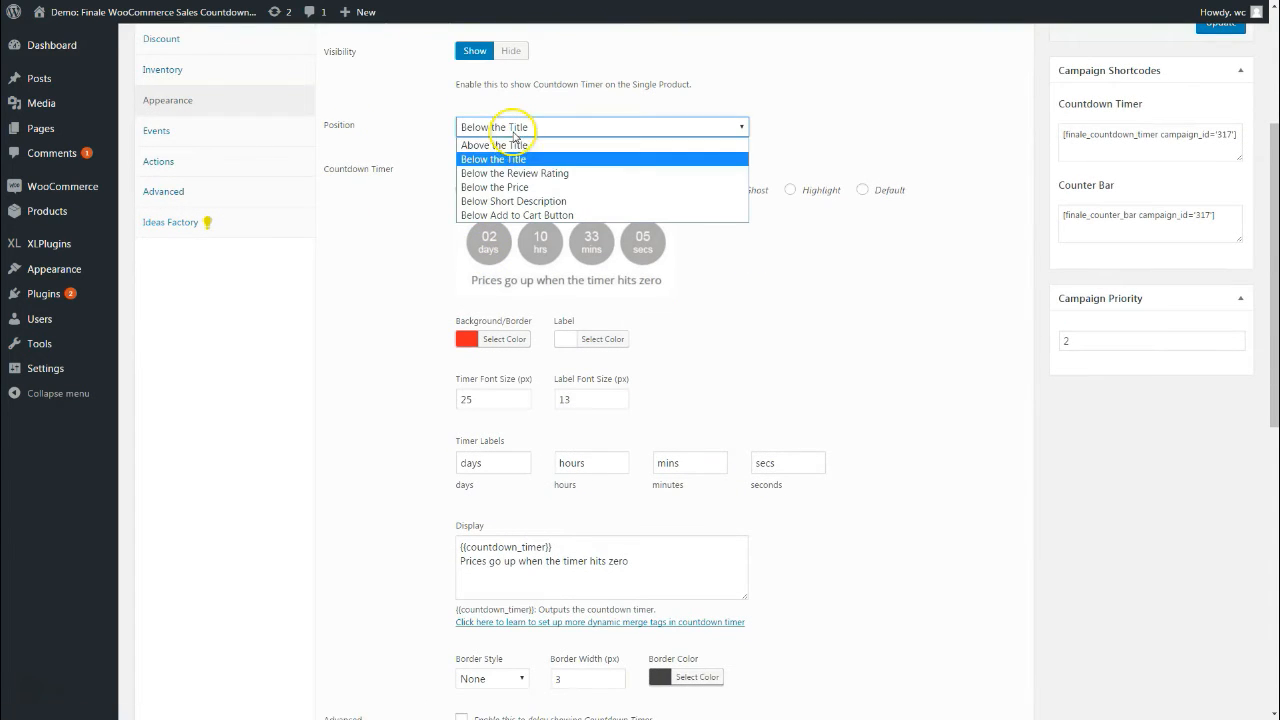
pyautogui.click(512, 188)
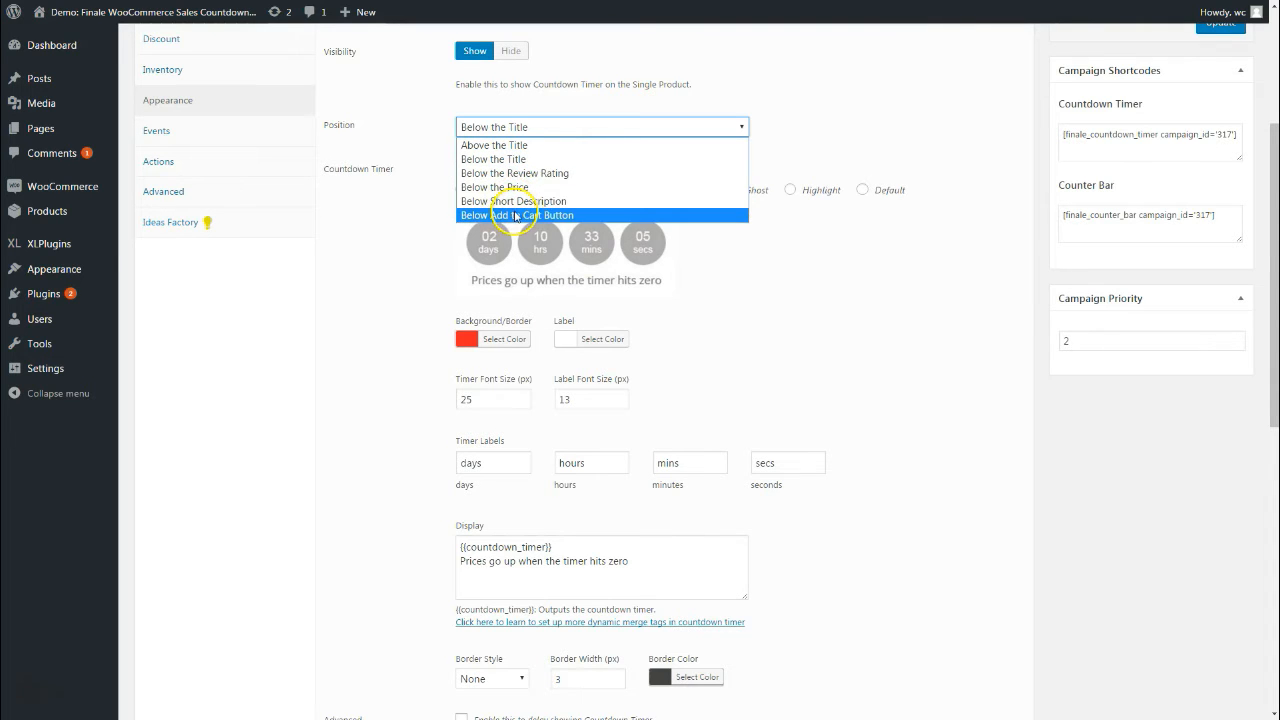
pyautogui.click(430, 268)
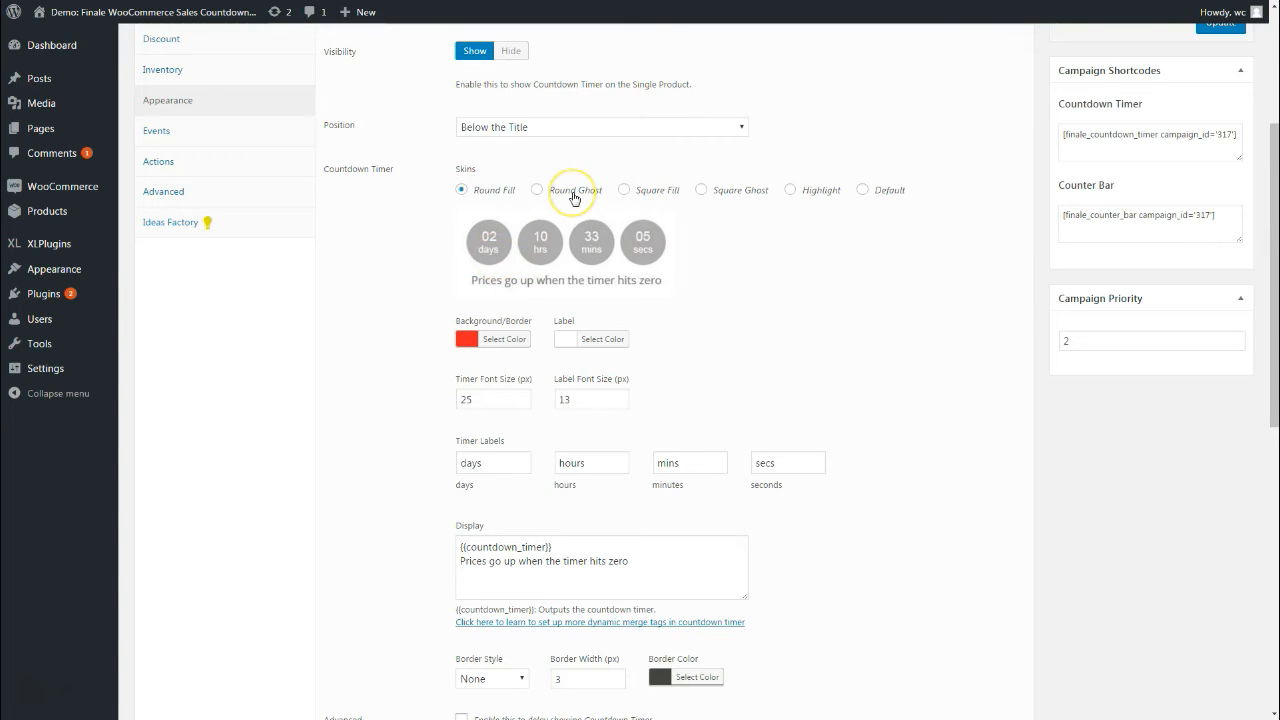
# Cycle through the timer skins and settle on Square Ghost
pyautogui.click(575, 195)
pyautogui.click(645, 190)
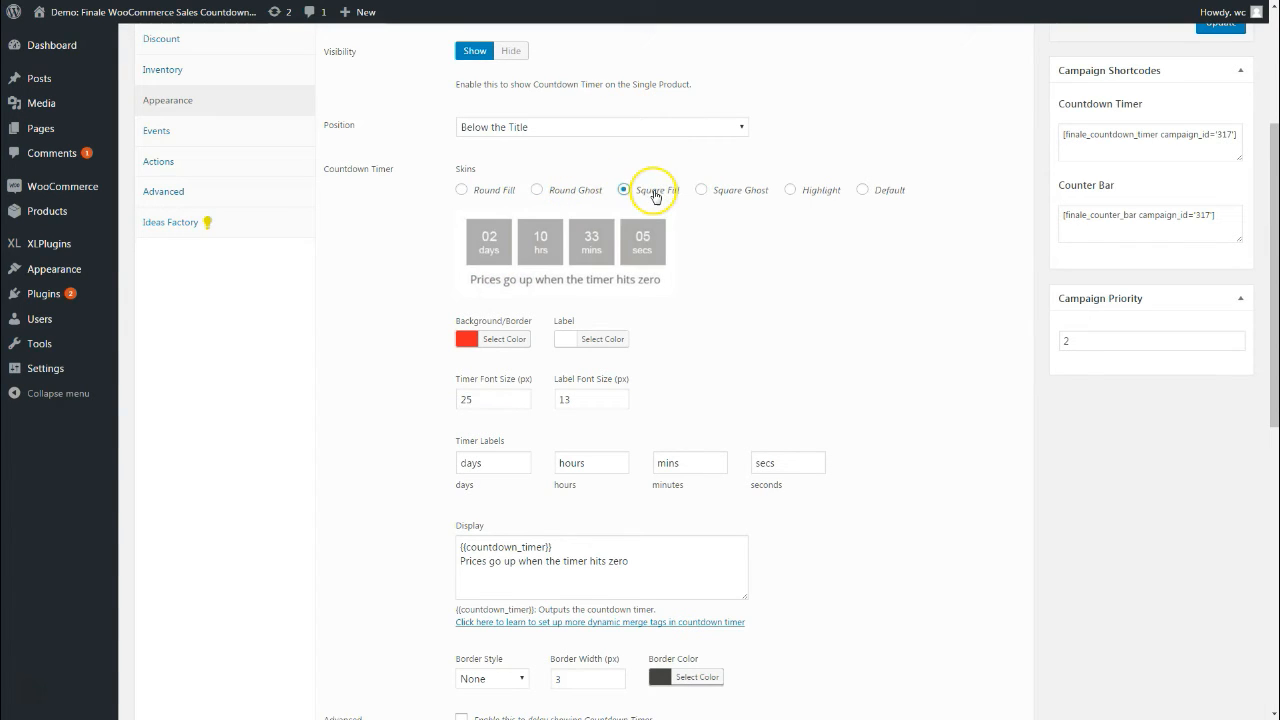
pyautogui.click(727, 197)
pyautogui.click(826, 193)
pyautogui.click(874, 194)
pyautogui.click(722, 197)
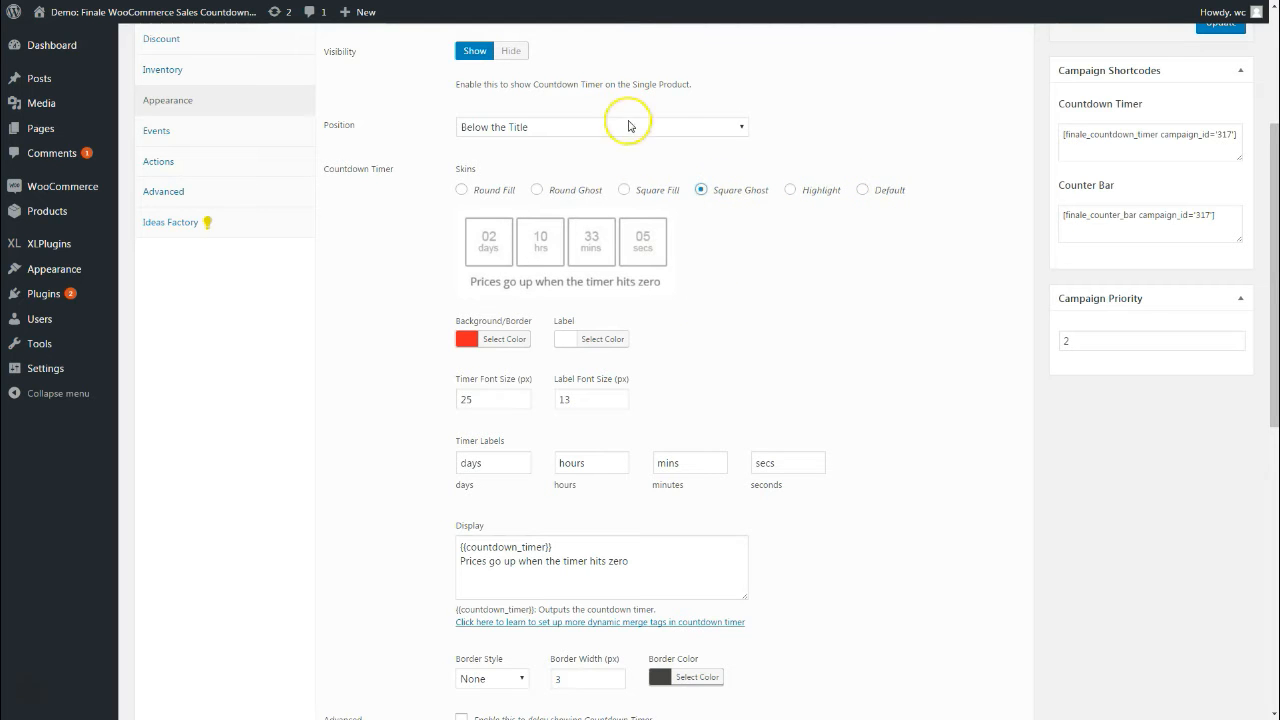
pyautogui.scroll(-1, 650, 303)
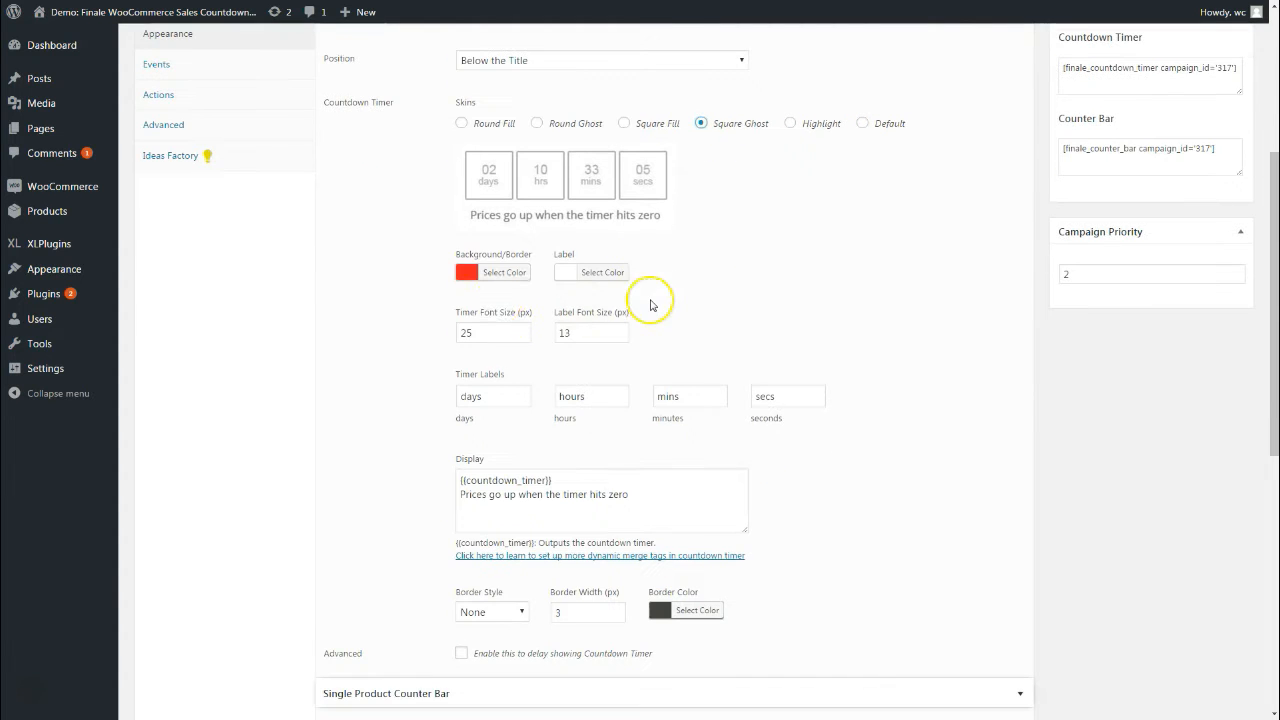
# Open and close the Background/Border colour picker without changes, then review the remaining timer settings
pyautogui.click(508, 277)
pyautogui.click(757, 321)
pyautogui.scroll(-1, 575, 277)
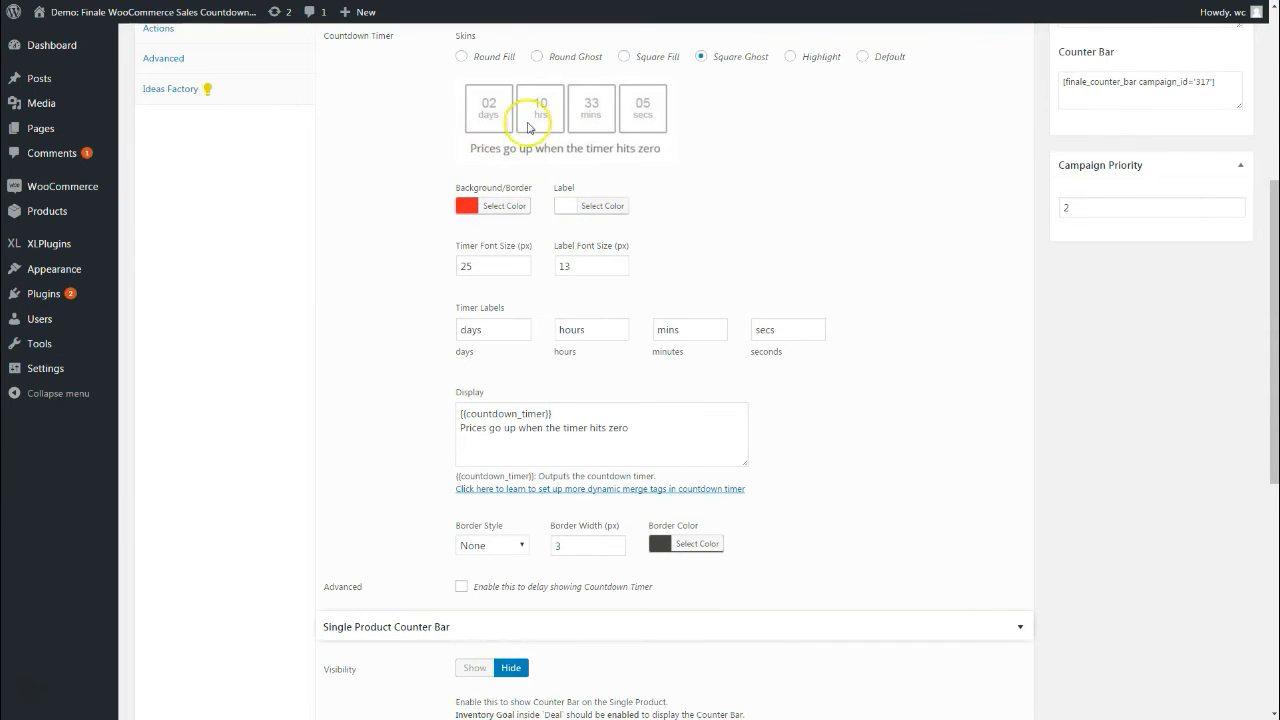
pyautogui.scroll(-1, 657, 263)
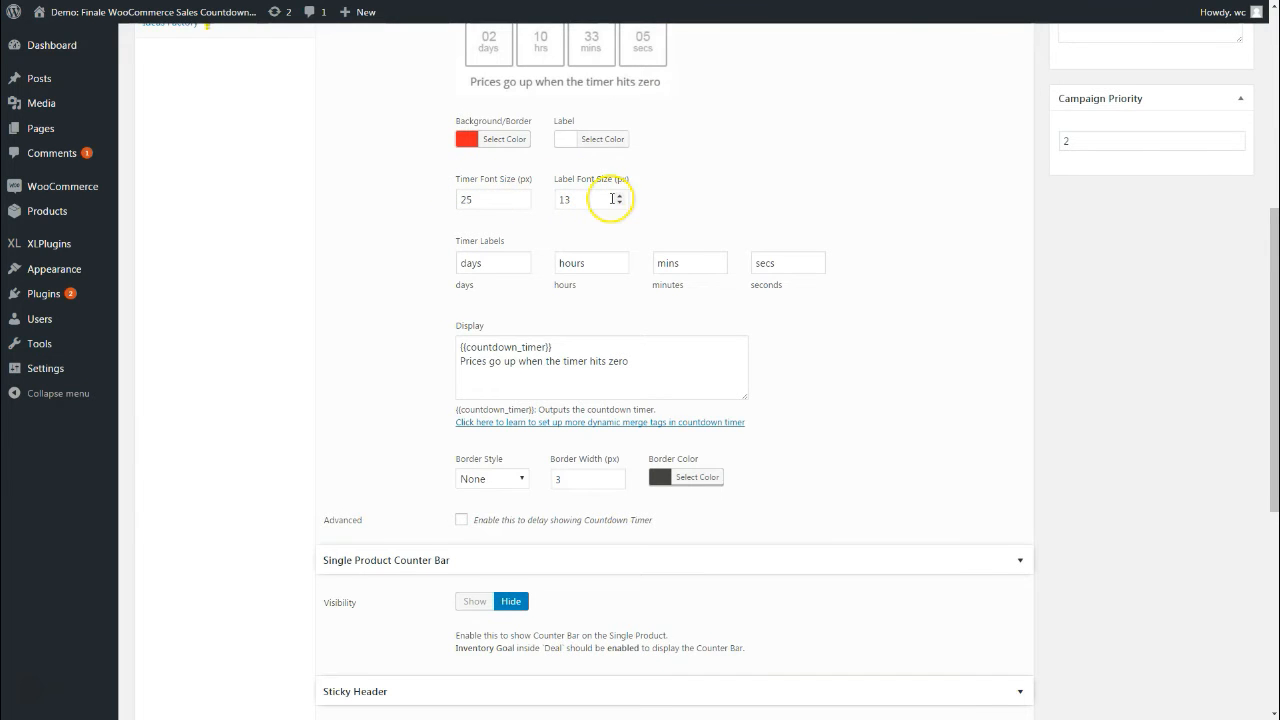
pyautogui.scroll(-1, 720, 230)
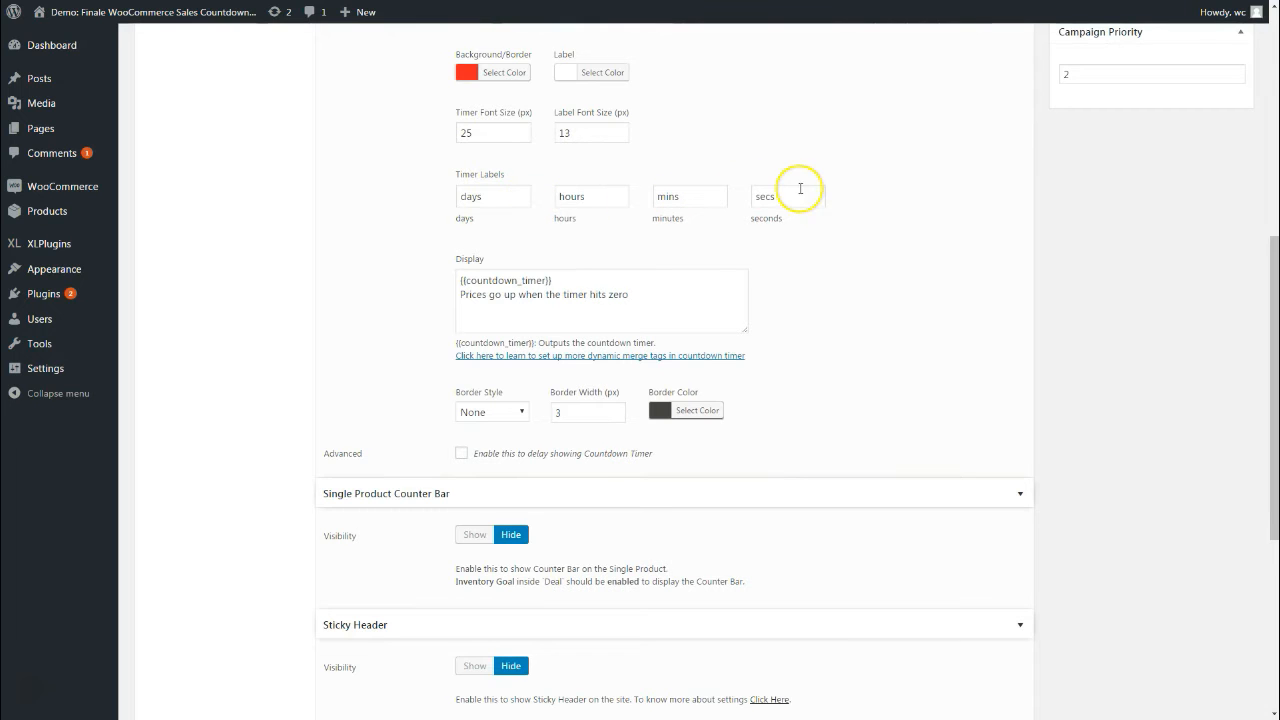
pyautogui.scroll(-1, 770, 268)
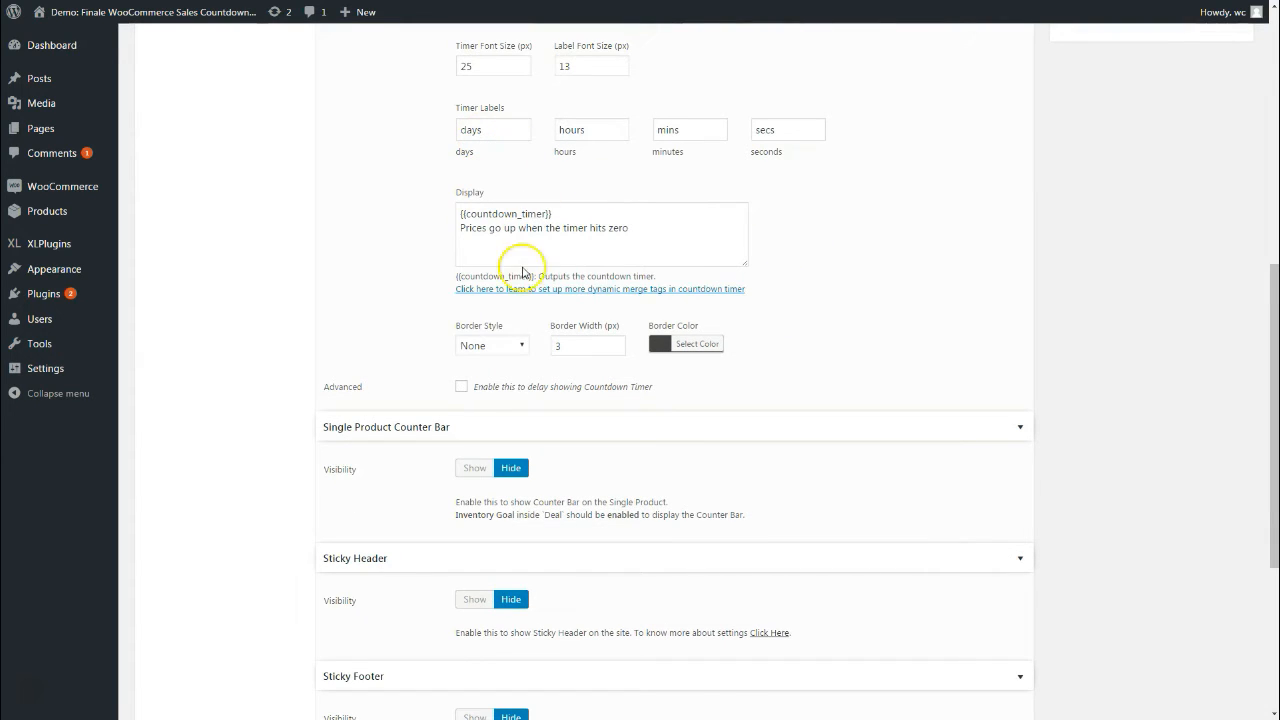
pyautogui.scroll(-1, 514, 268)
pyautogui.moveTo(472, 161); pyautogui.dragTo(698, 169)
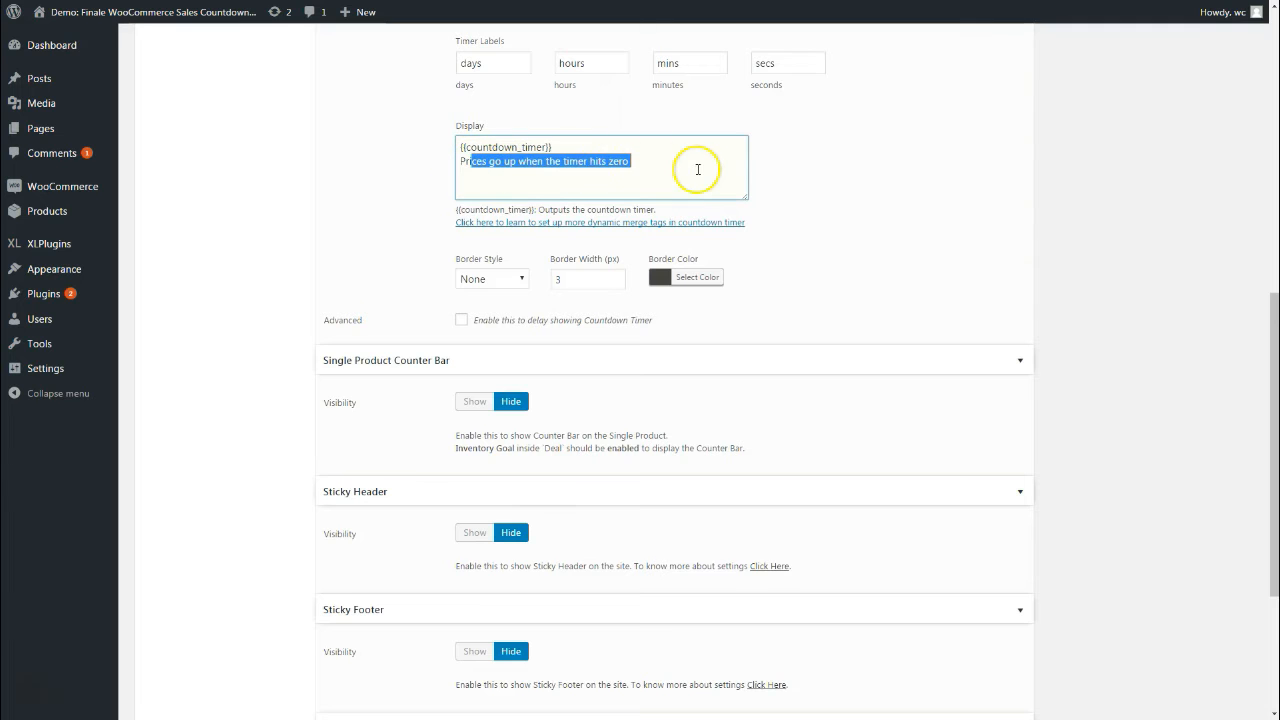
pyautogui.click(811, 215)
pyautogui.scroll(2, 811, 289)
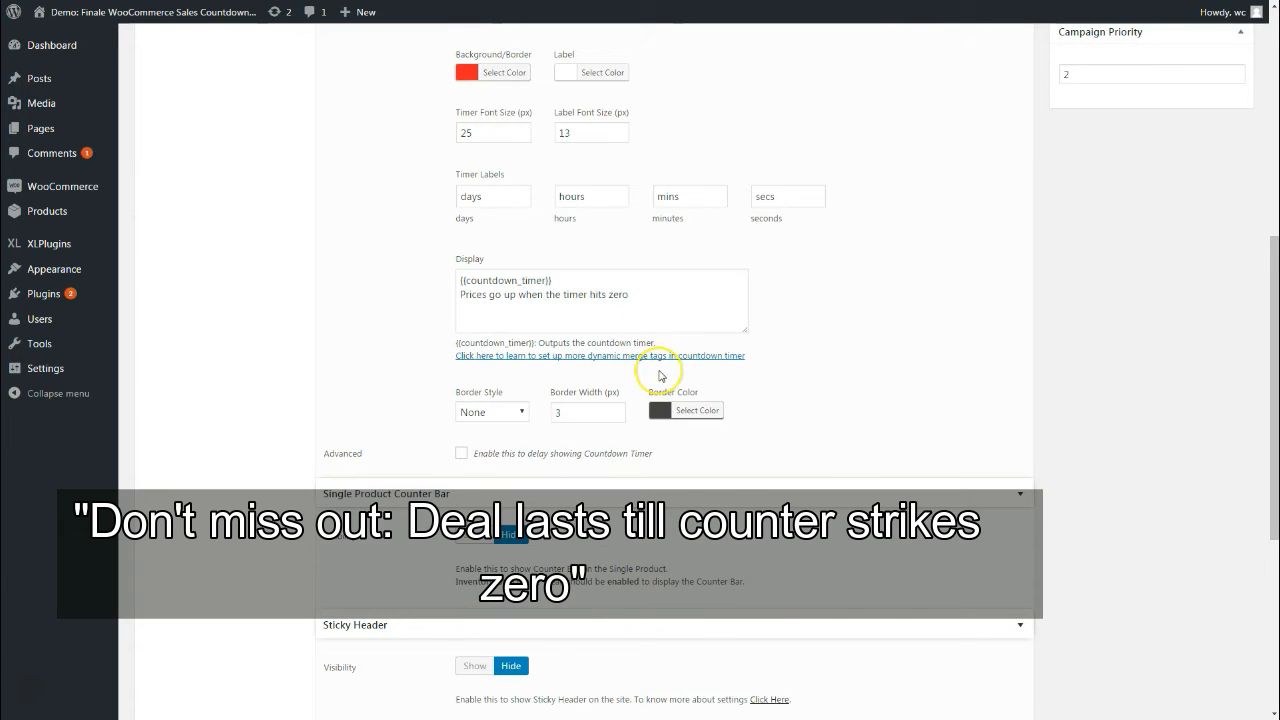
pyautogui.scroll(-1, 660, 376)
pyautogui.click(570, 228)
pyautogui.doubleClick(570, 228)
pyautogui.click(795, 309)
pyautogui.scroll(-2, 749, 343)
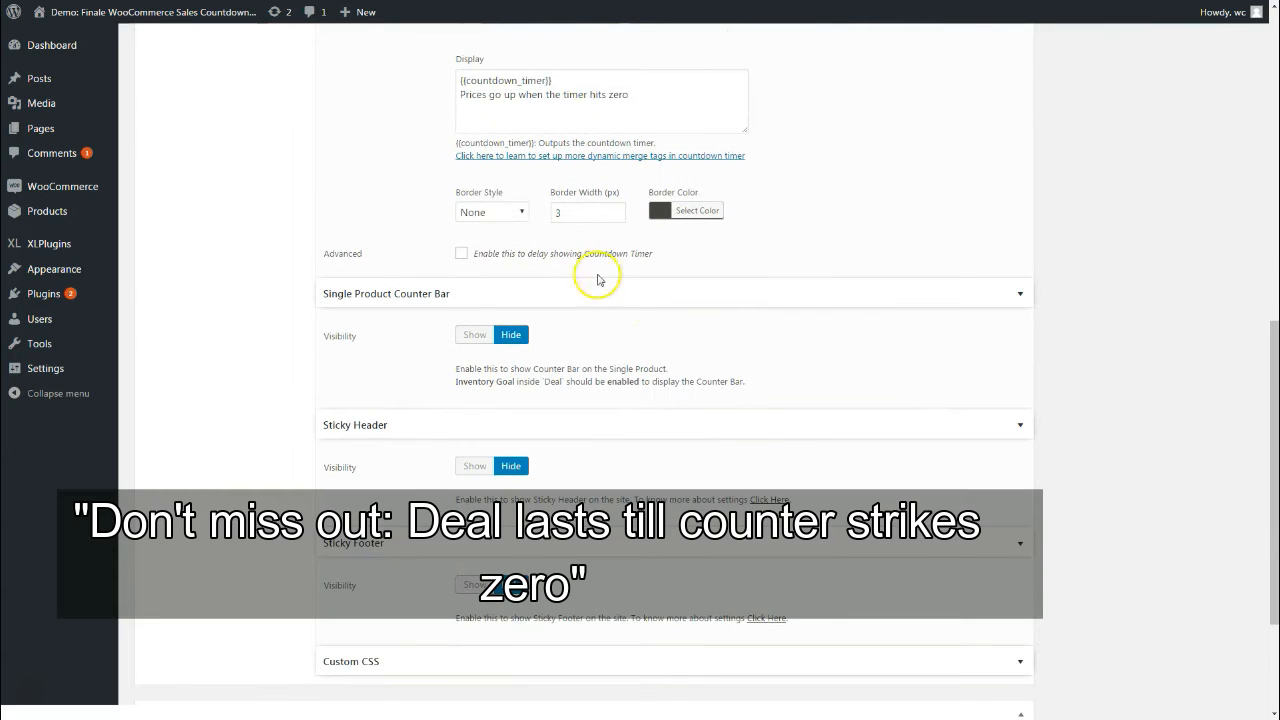
pyautogui.click(480, 211)
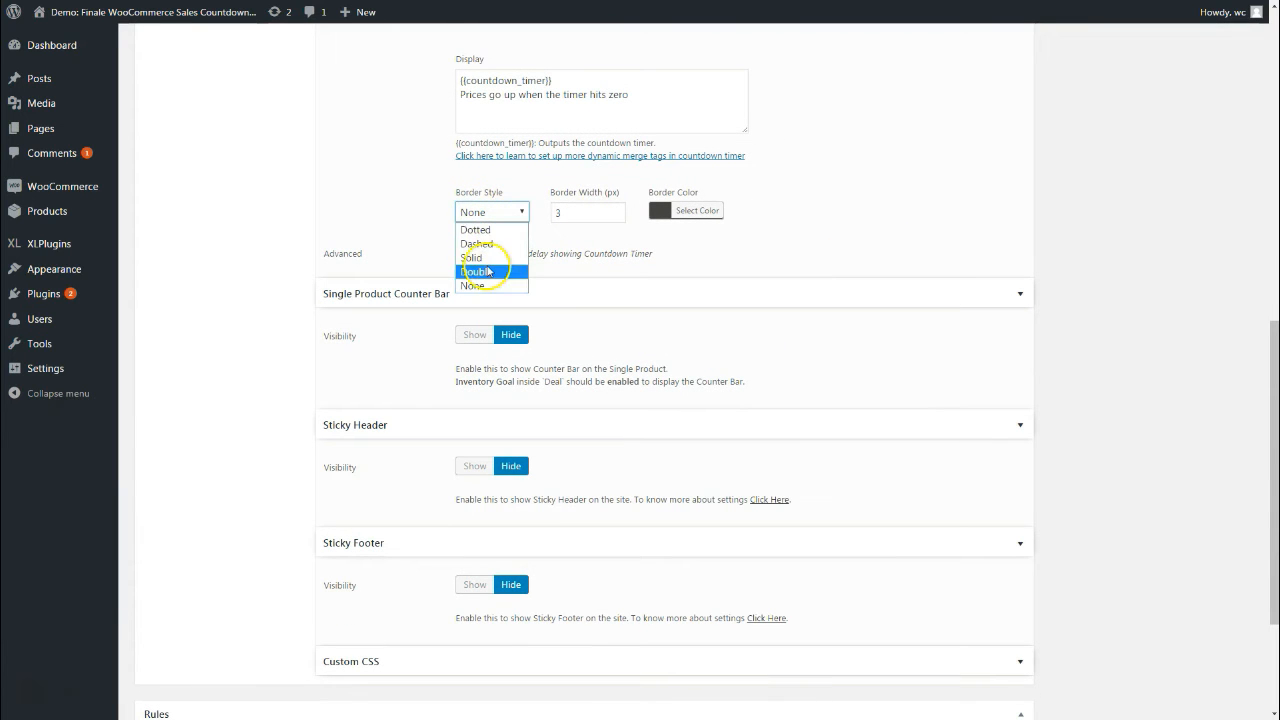
pyautogui.click(517, 211)
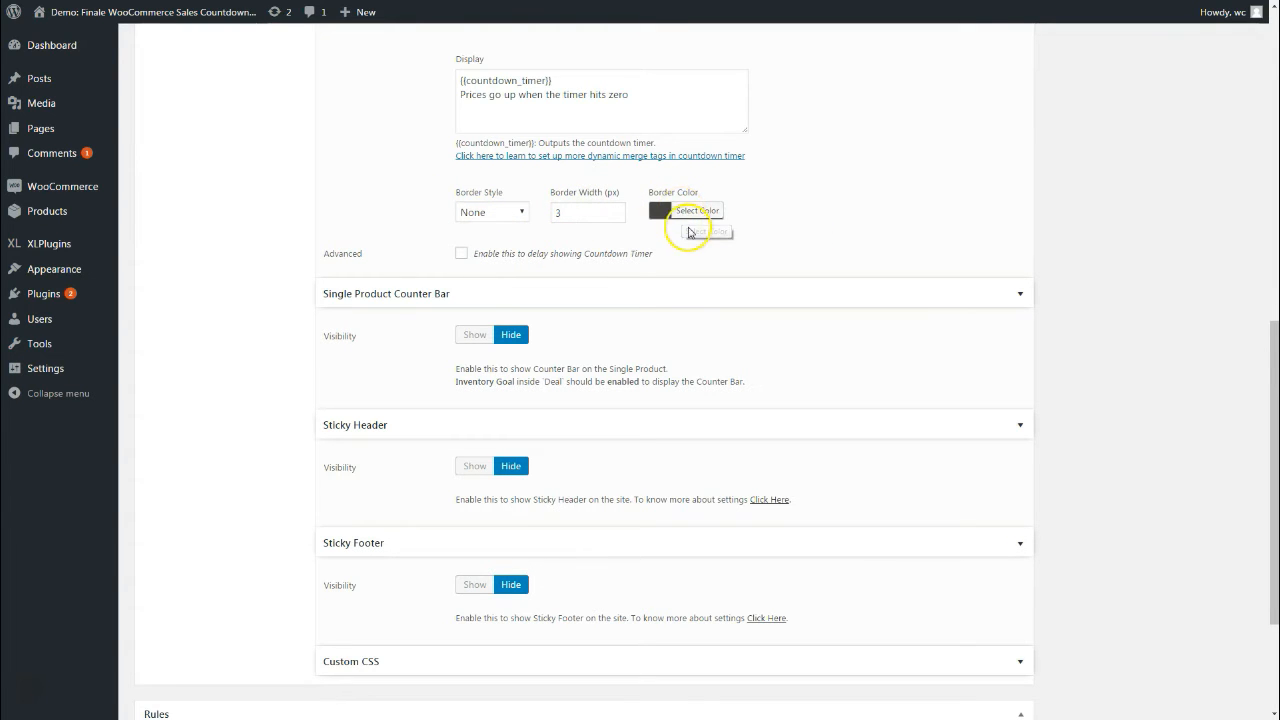
pyautogui.scroll(4, 686, 226)
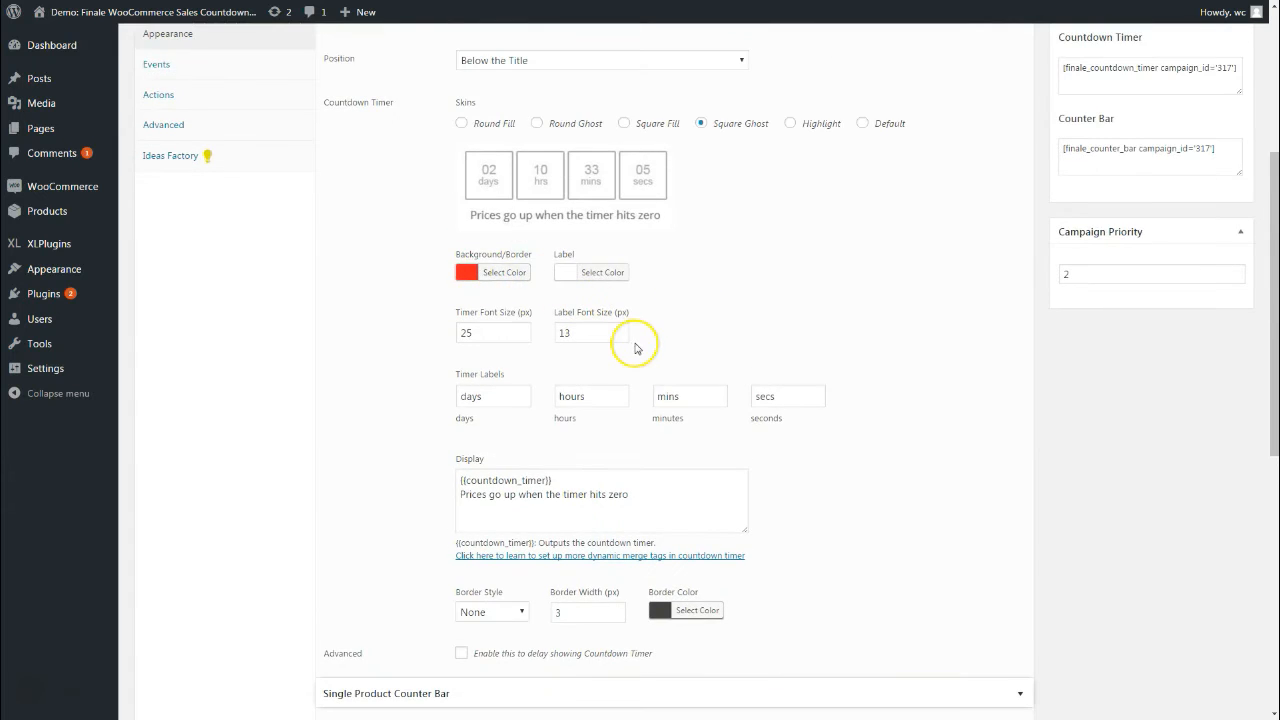
pyautogui.scroll(-3, 632, 360)
pyautogui.scroll(-1, 627, 398)
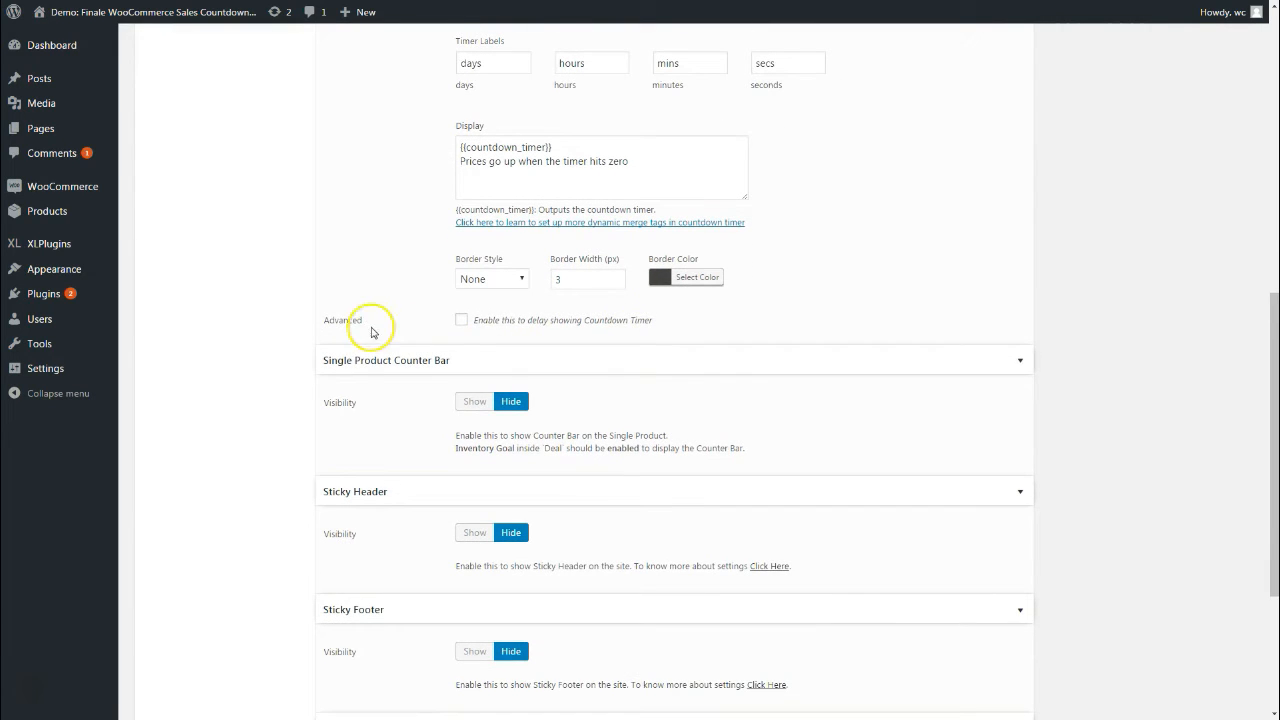
# Try a 24-hour countdown timer delay, then uncheck the delay option
pyautogui.click(519, 323)
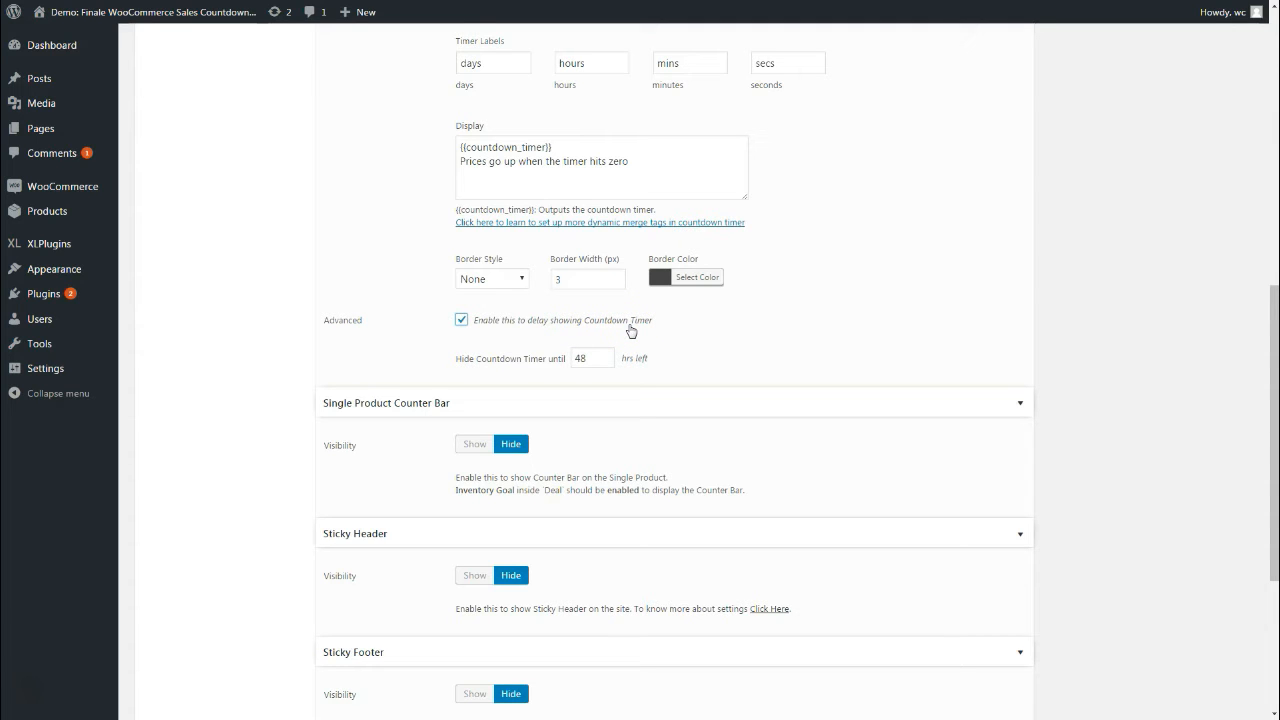
pyautogui.doubleClick(576, 358)
pyautogui.write('24')
pyautogui.click(714, 368)
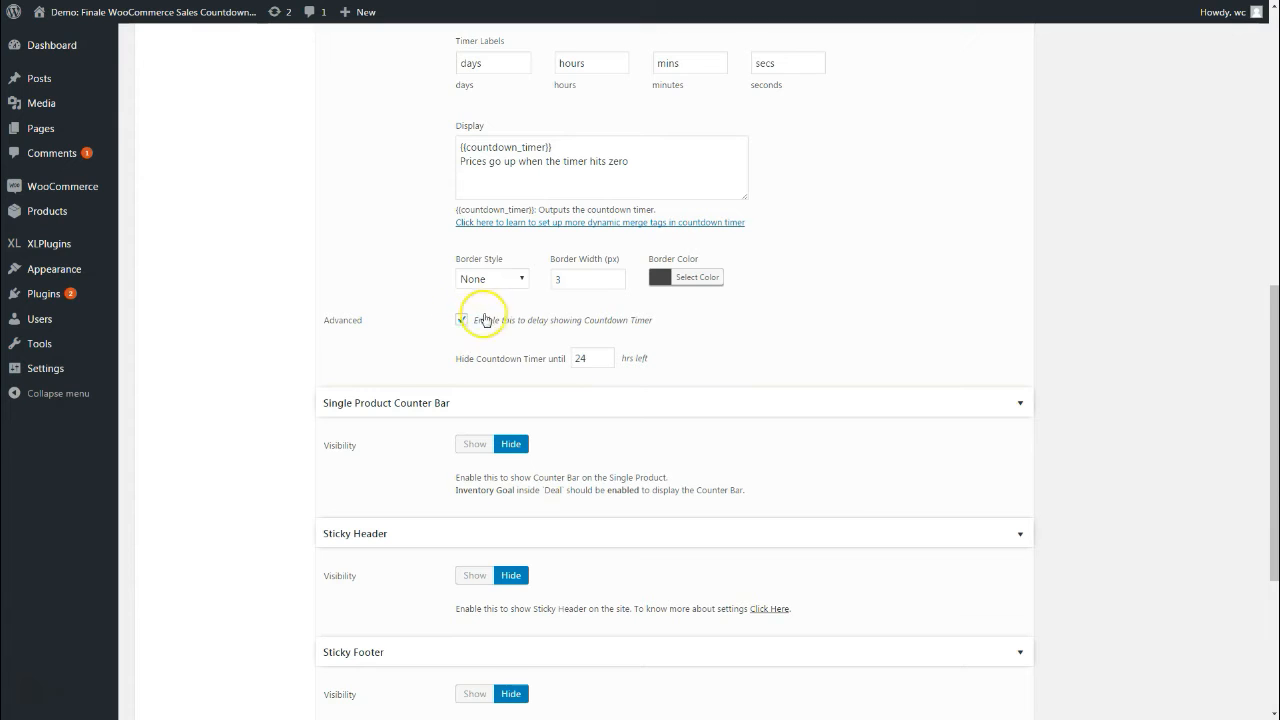
pyautogui.click(587, 358)
pyautogui.doubleClick(587, 358)
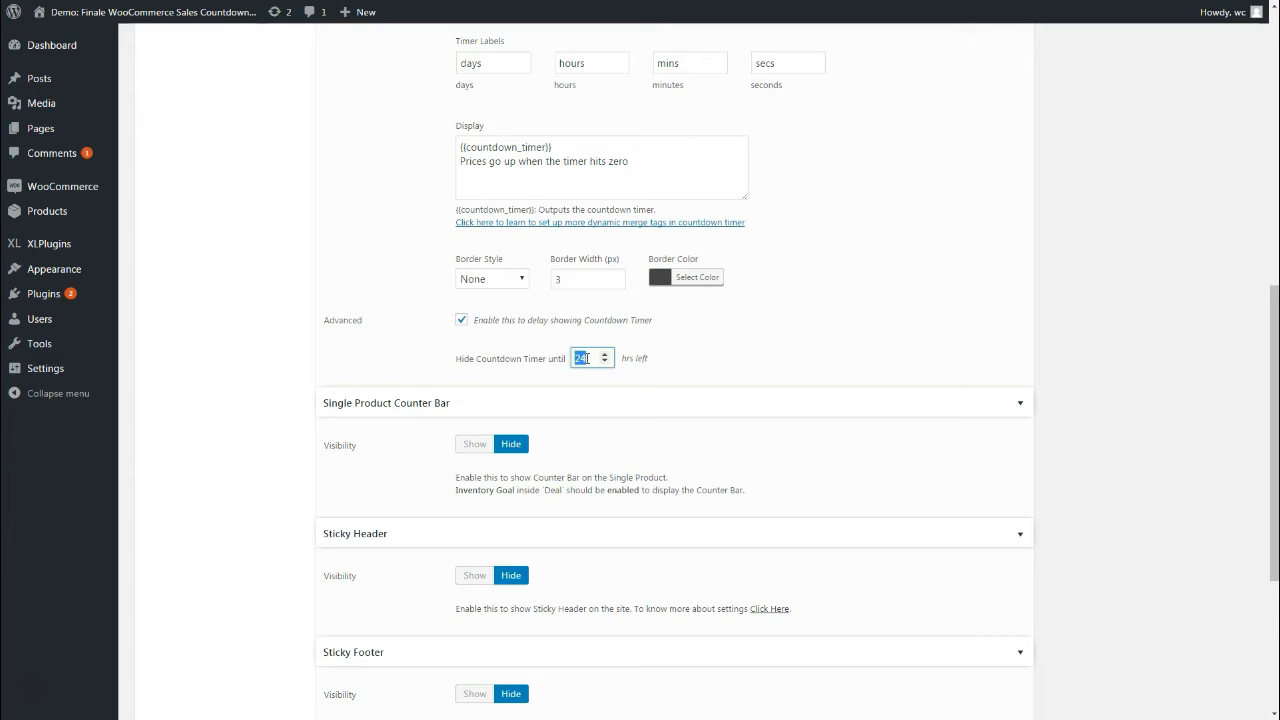
pyautogui.click(498, 321)
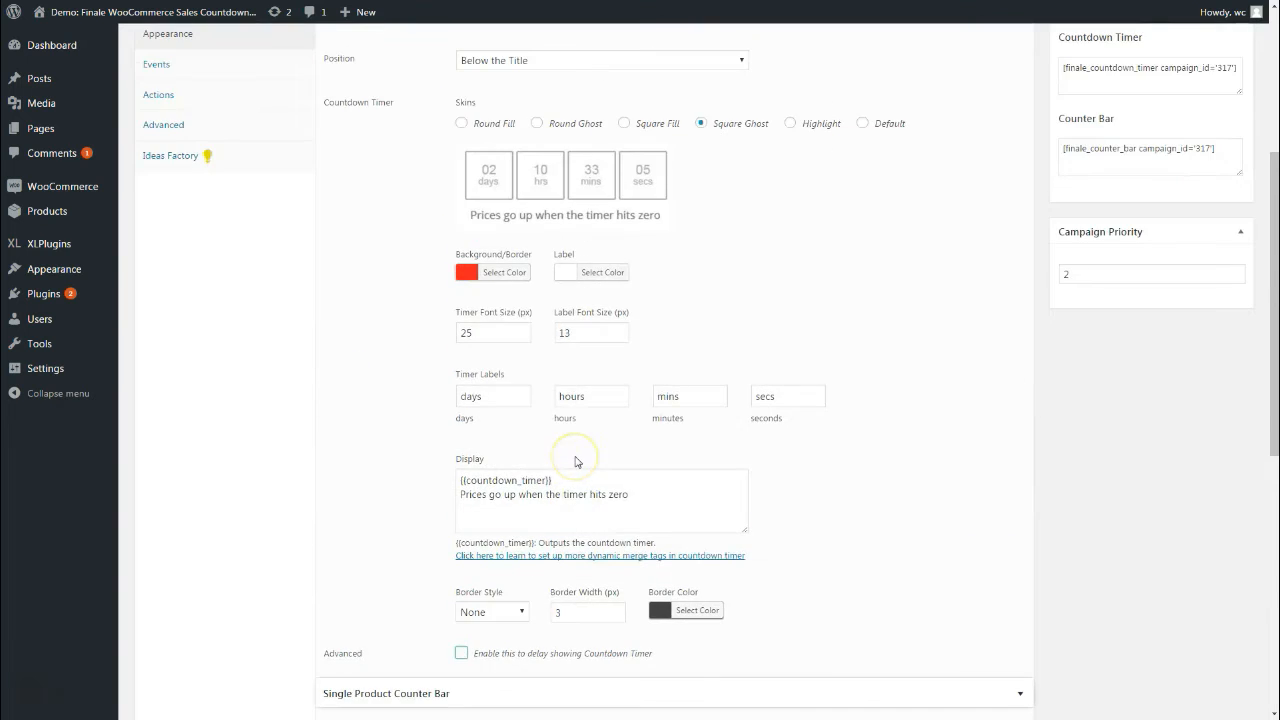
pyautogui.scroll(3, 573, 458)
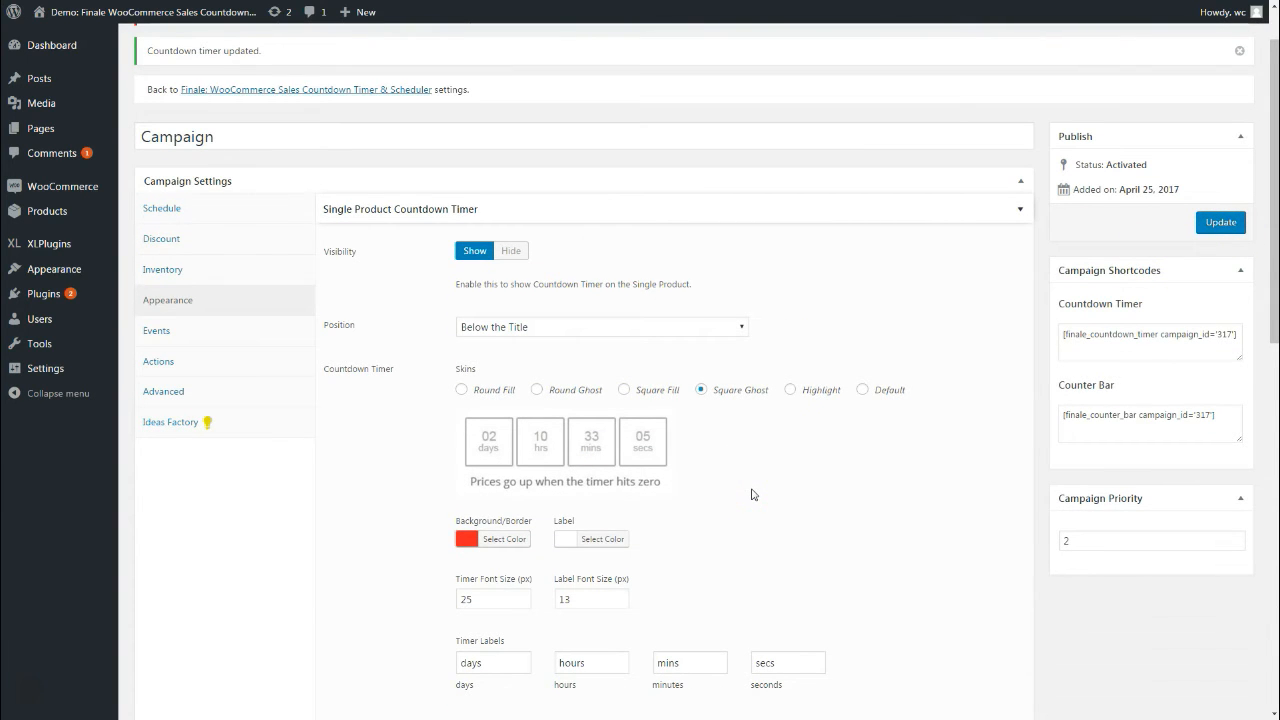
# Set Single Product Counter Bar visibility to Show and review its stock total of 5
pyautogui.scroll(-5, 753, 494)
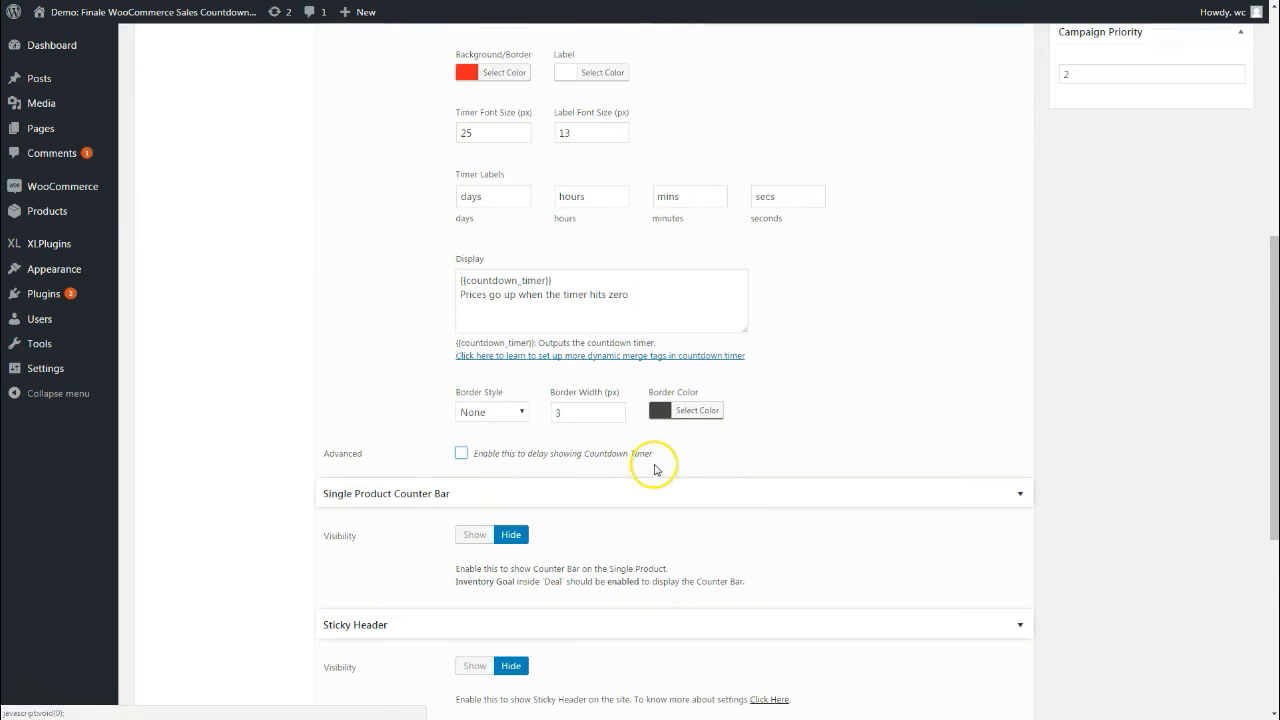
pyautogui.scroll(-1, 600, 430)
pyautogui.click(475, 402)
pyautogui.scroll(-2, 645, 465)
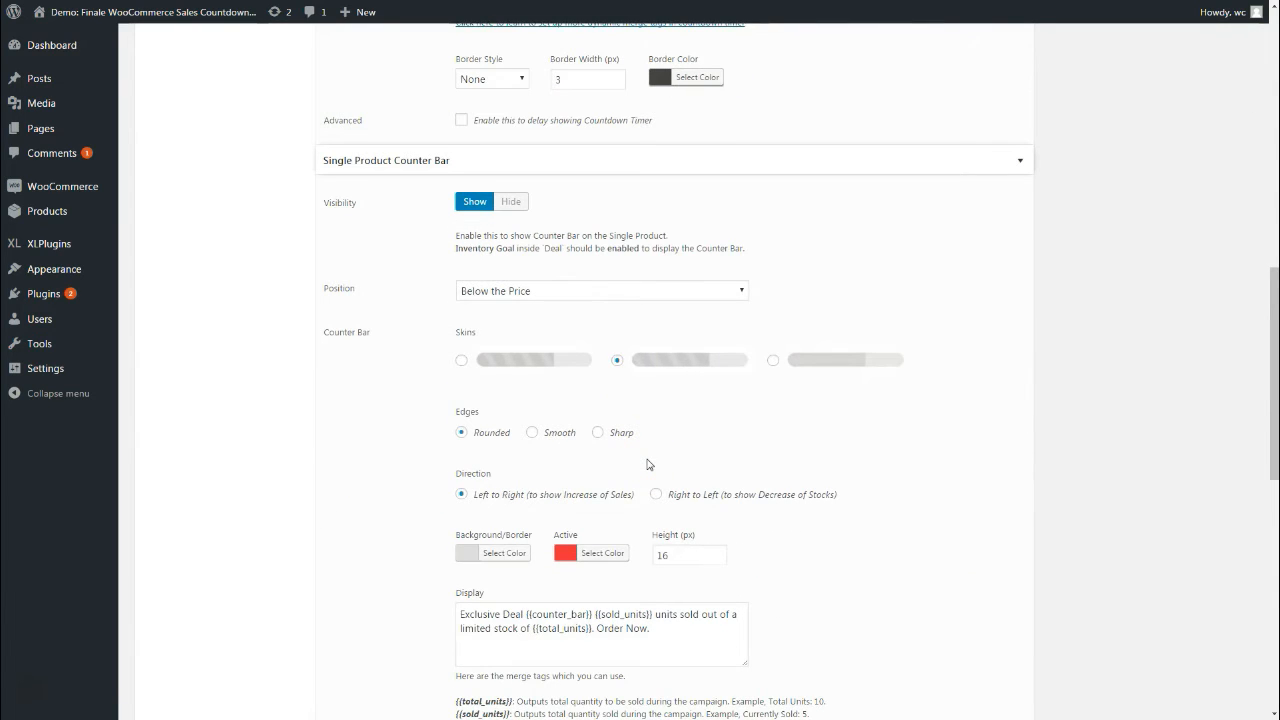
pyautogui.scroll(-1, 649, 464)
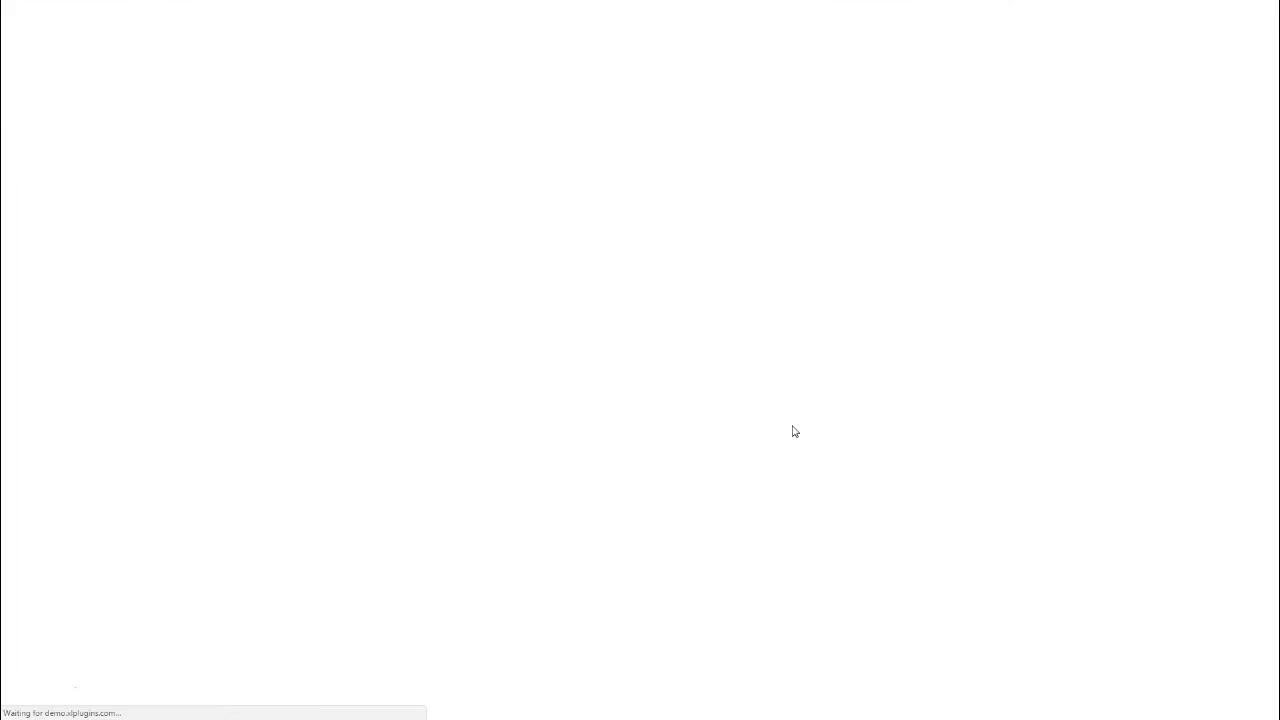
pyautogui.click(656, 331)
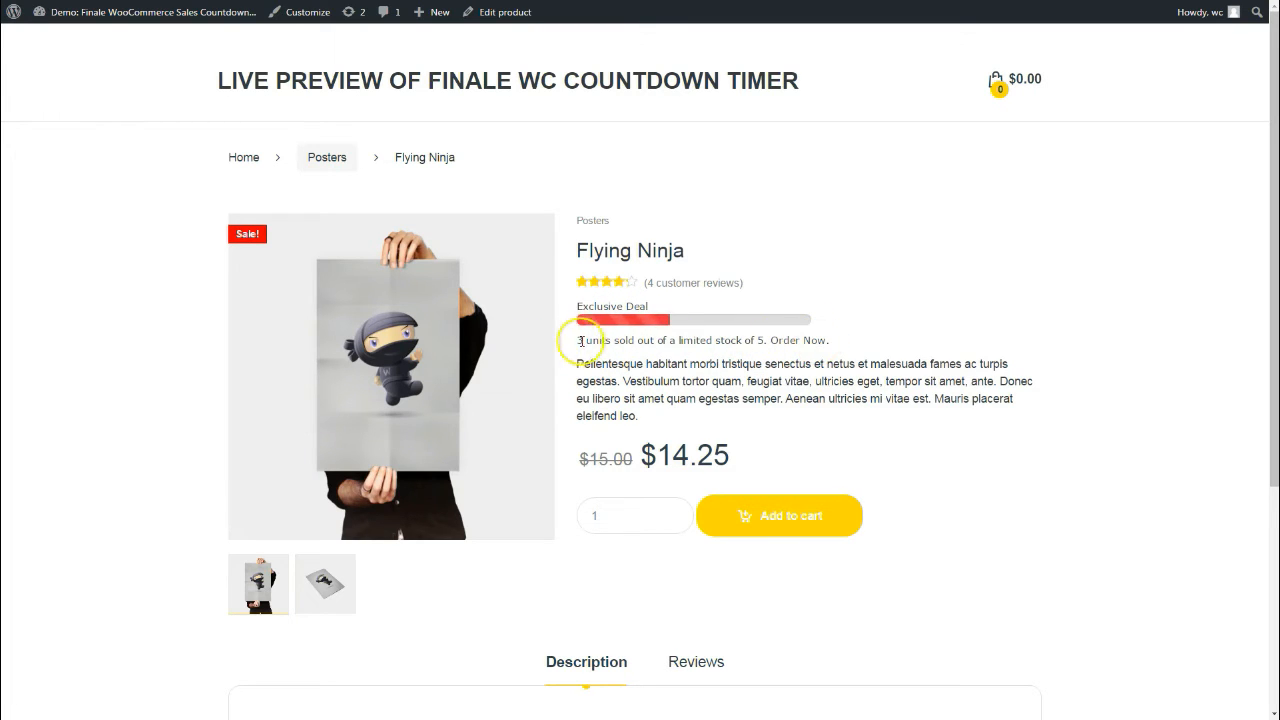
pyautogui.doubleClick(761, 340)
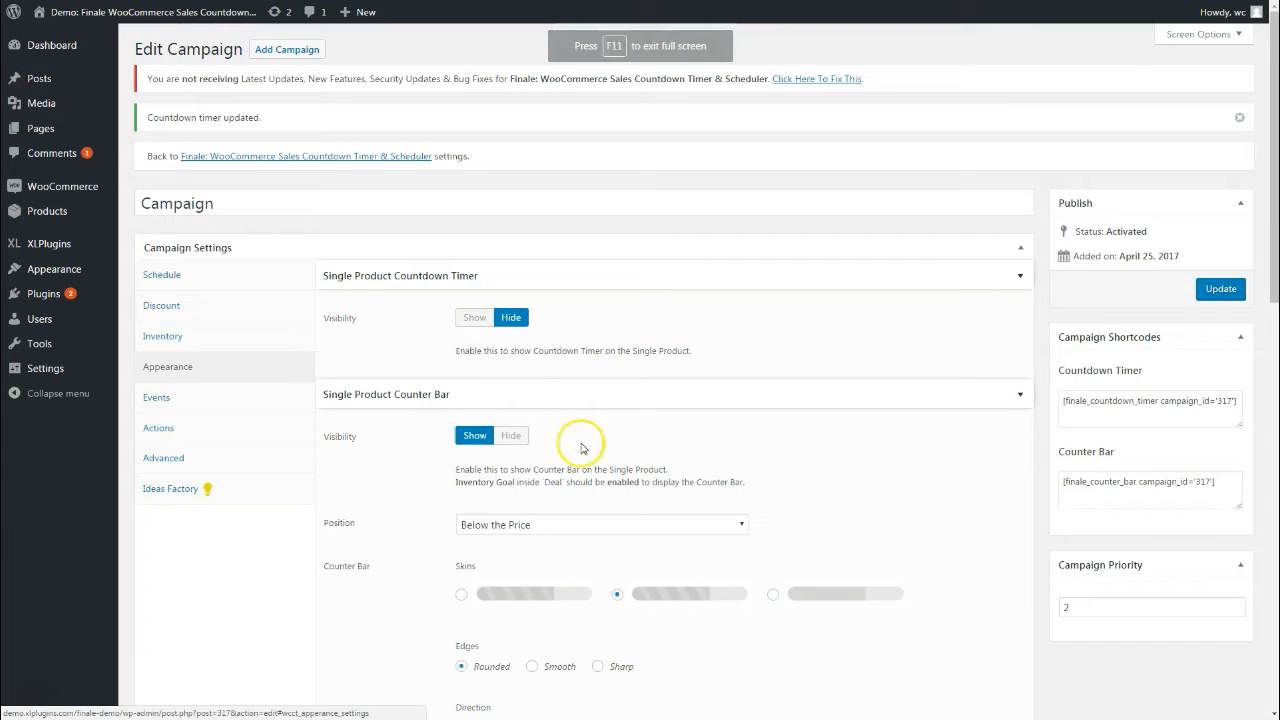
# Review the counter bar position options and keep Below the Price
pyautogui.scroll(-3, 580, 443)
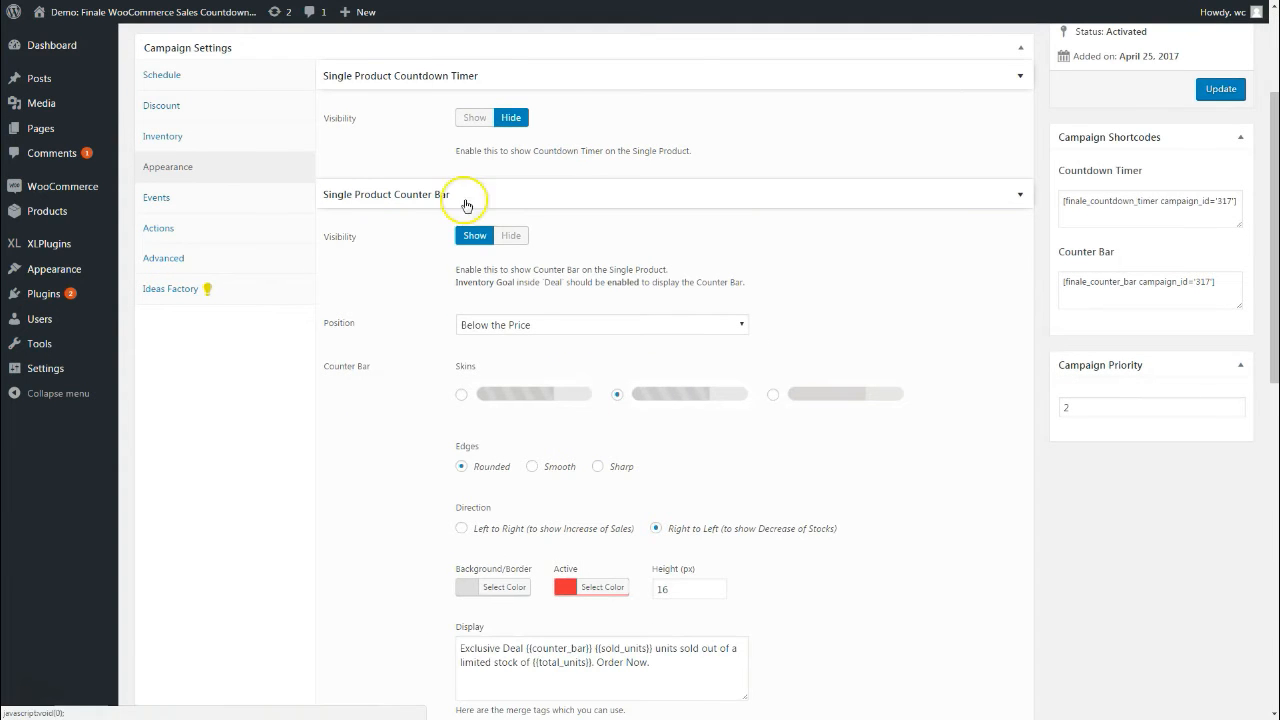
pyautogui.click(520, 325)
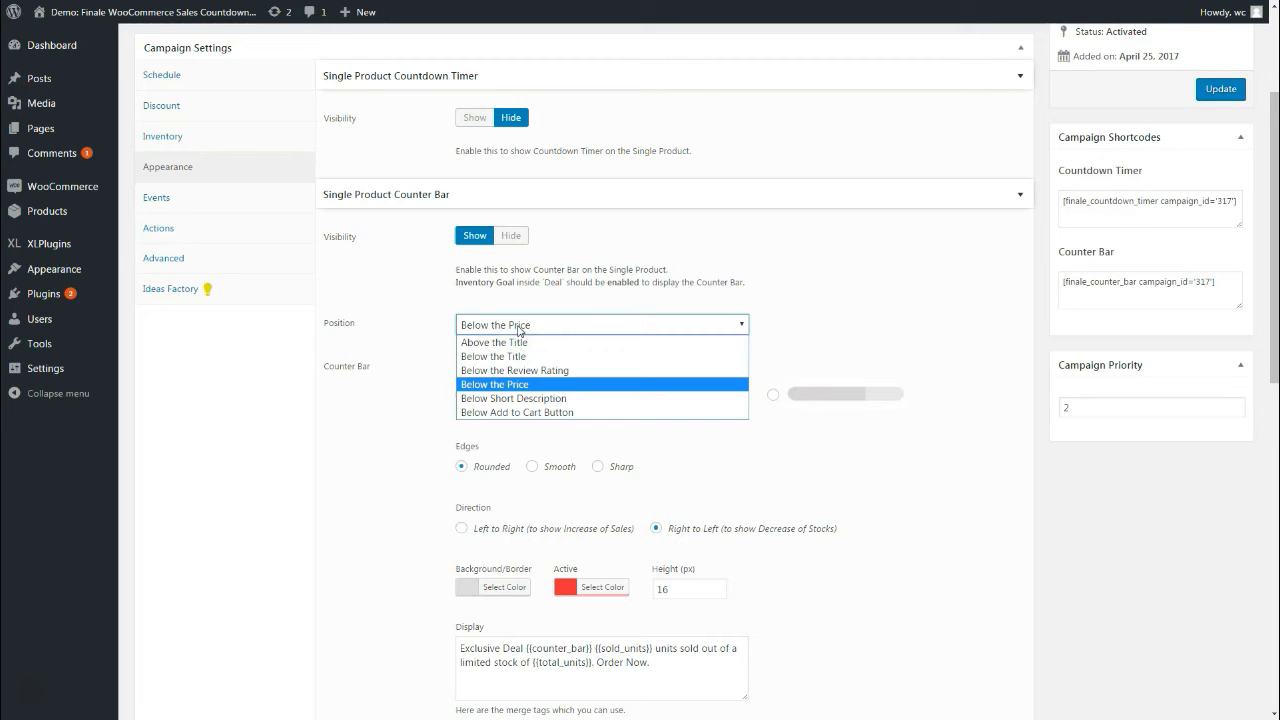
pyautogui.click(864, 325)
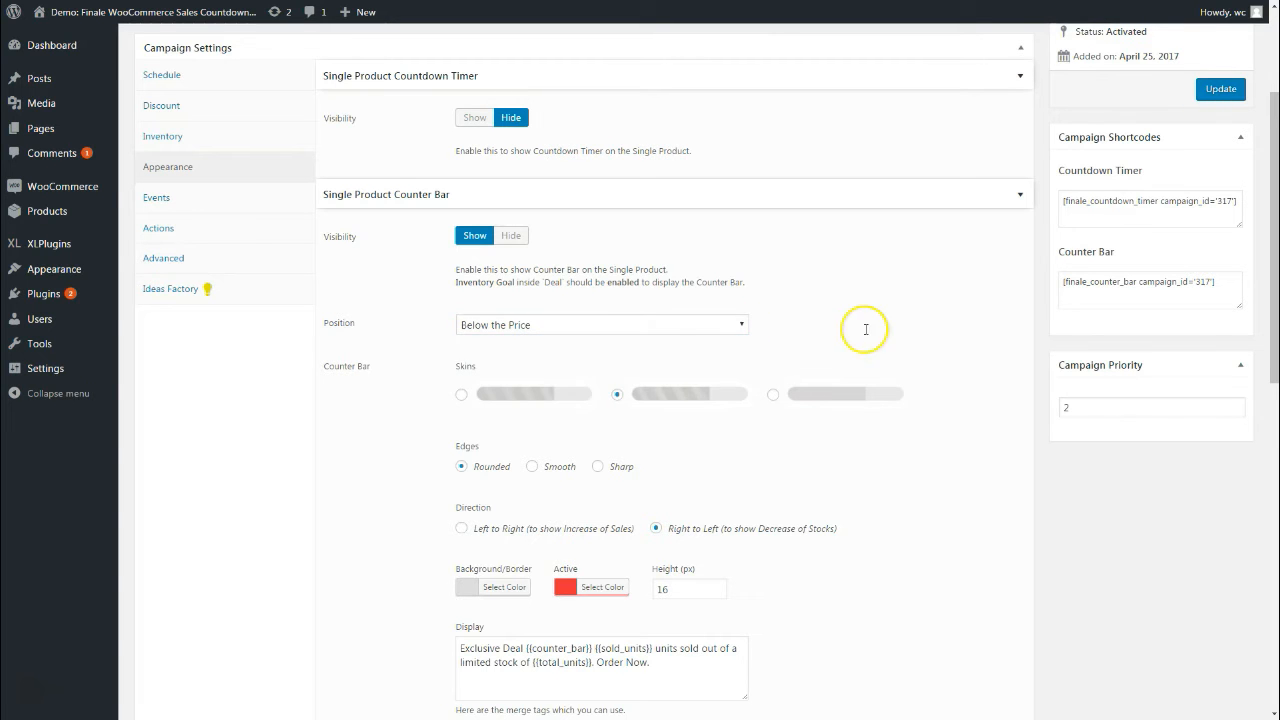
pyautogui.click(574, 330)
pyautogui.click(816, 312)
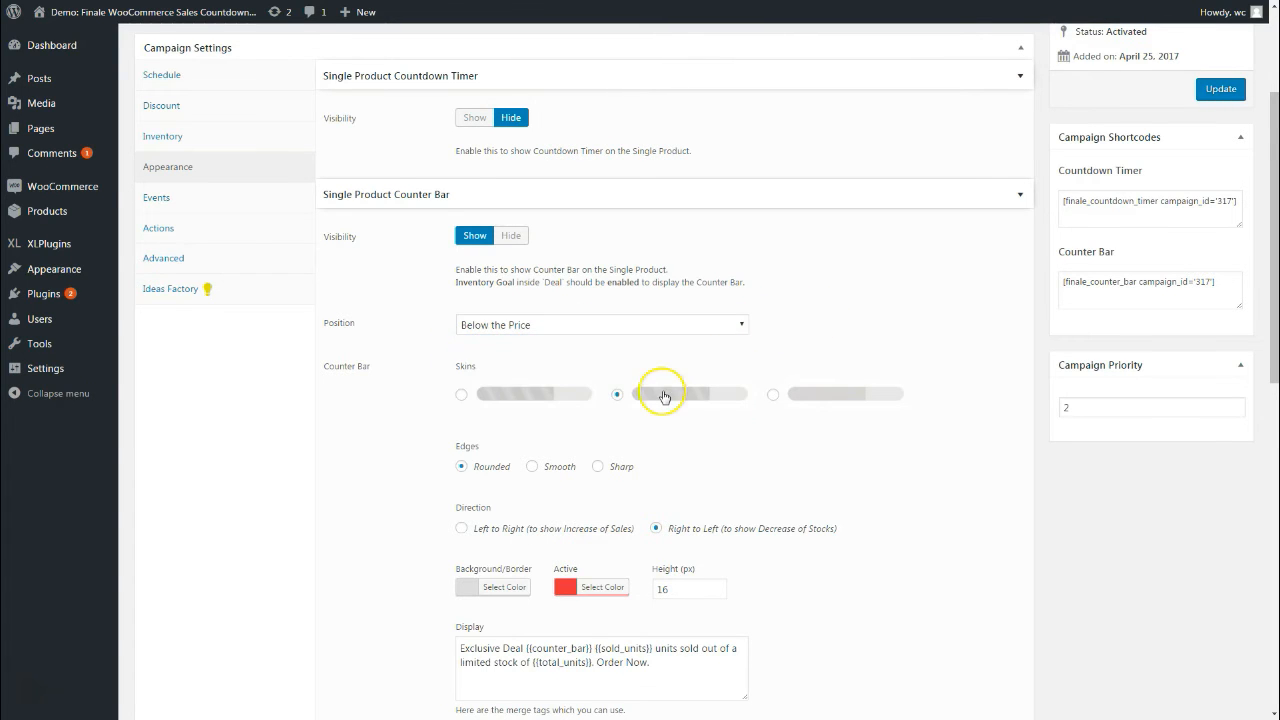
pyautogui.scroll(-1, 662, 395)
# Try the first counter bar skin, then switch back to the second skin
pyautogui.click(540, 272)
pyautogui.click(671, 273)
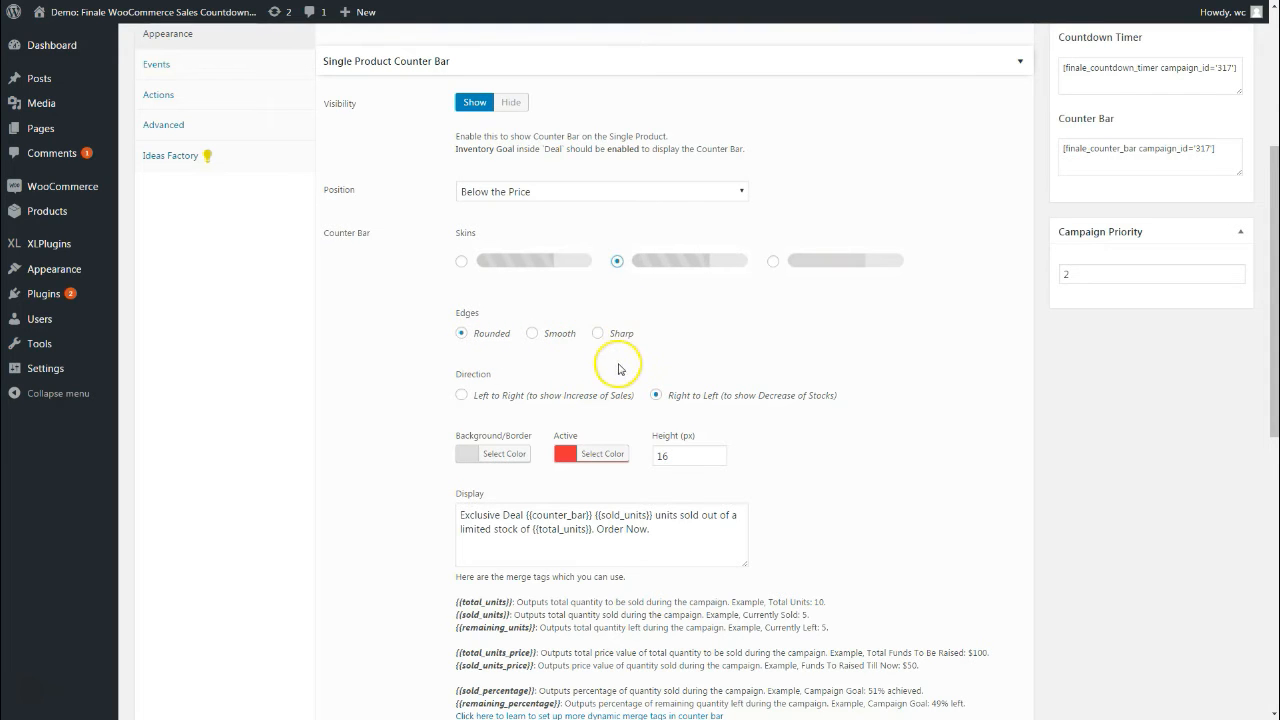
pyautogui.scroll(-1, 560, 300)
pyautogui.scroll(-1, 558, 360)
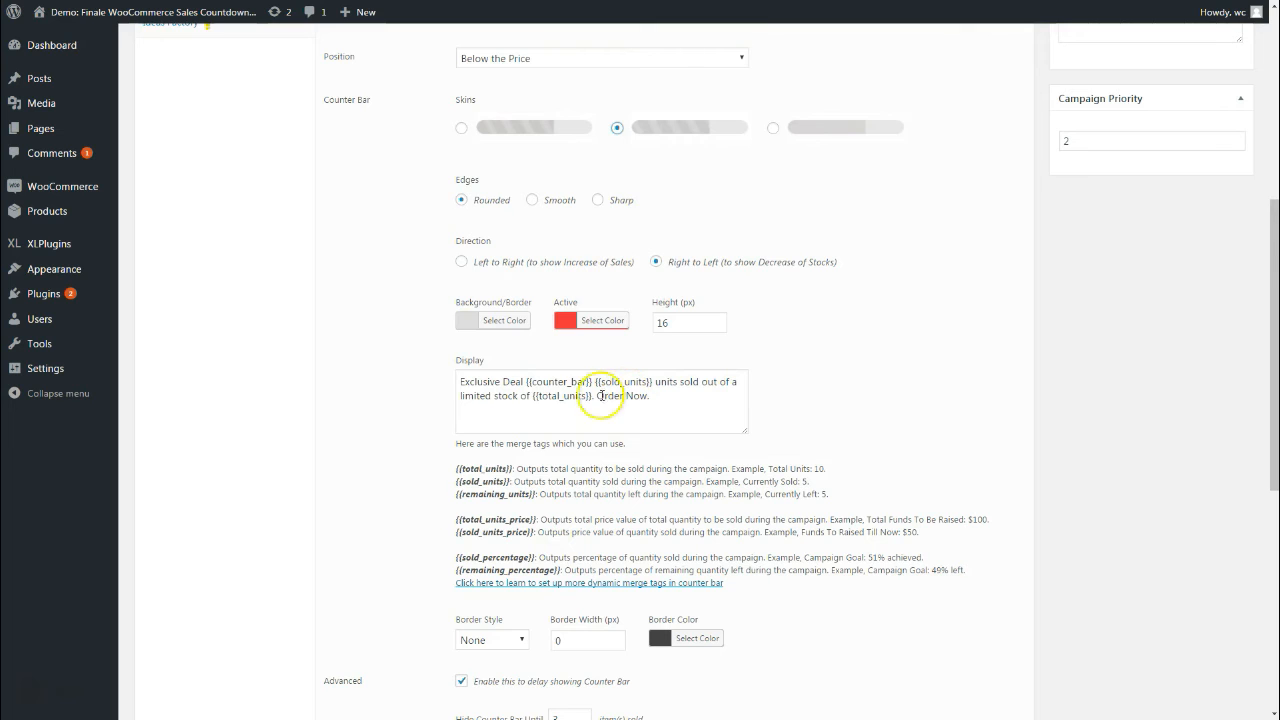
# Review the counter bar's Display message and its {{total_units}} merge tag
pyautogui.moveTo(456, 469); pyautogui.dragTo(512, 469)
pyautogui.rightClick(496, 468)
pyautogui.click(552, 412)
pyautogui.scroll(-1, 543, 537)
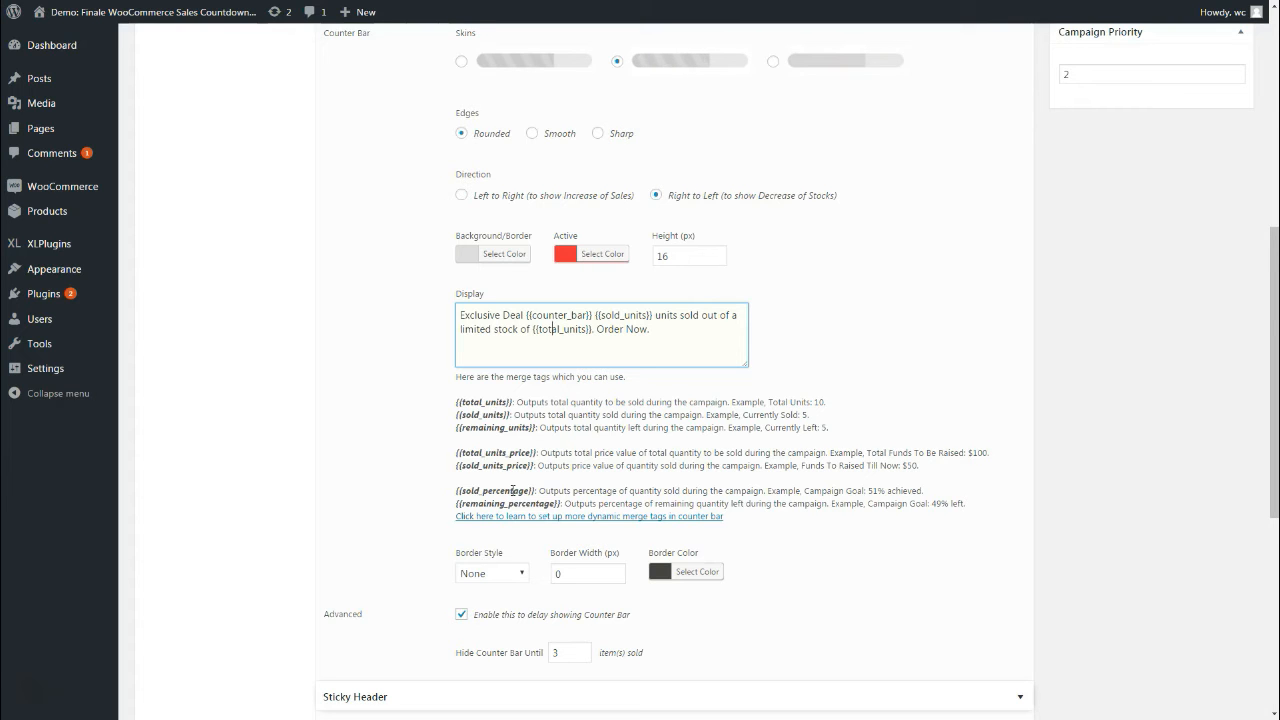
pyautogui.scroll(-1, 513, 490)
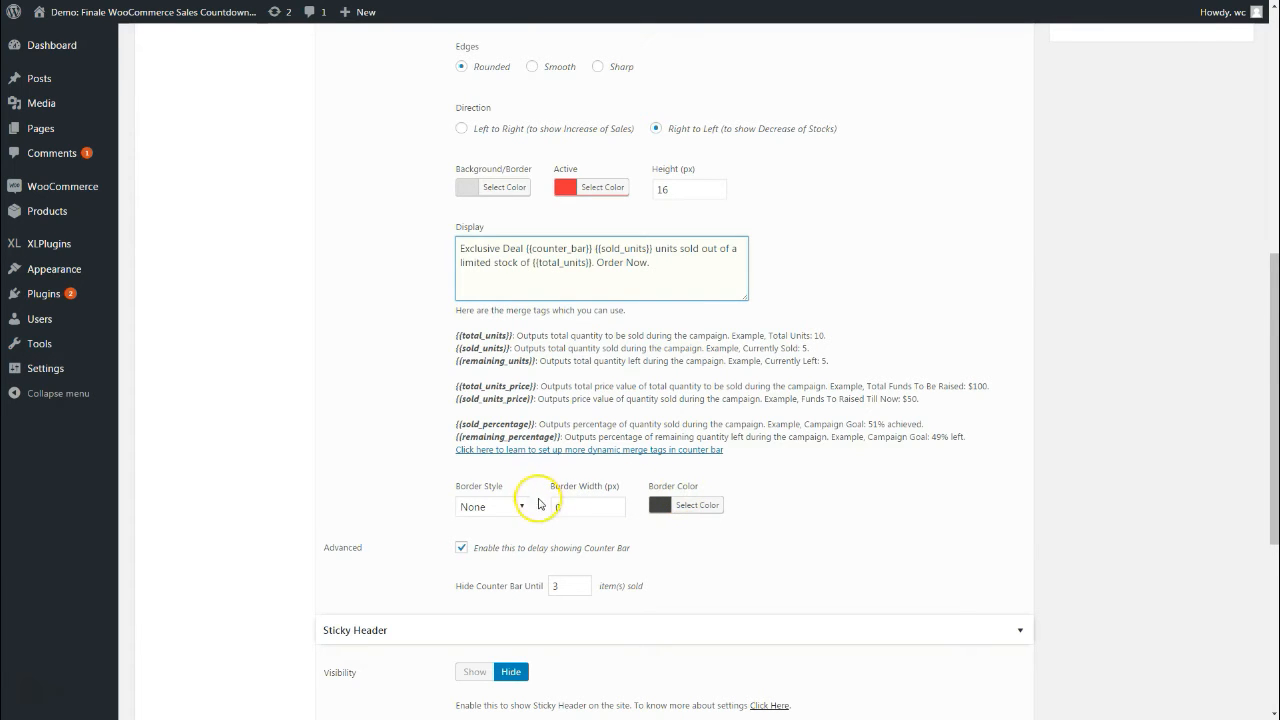
pyautogui.scroll(-1, 532, 535)
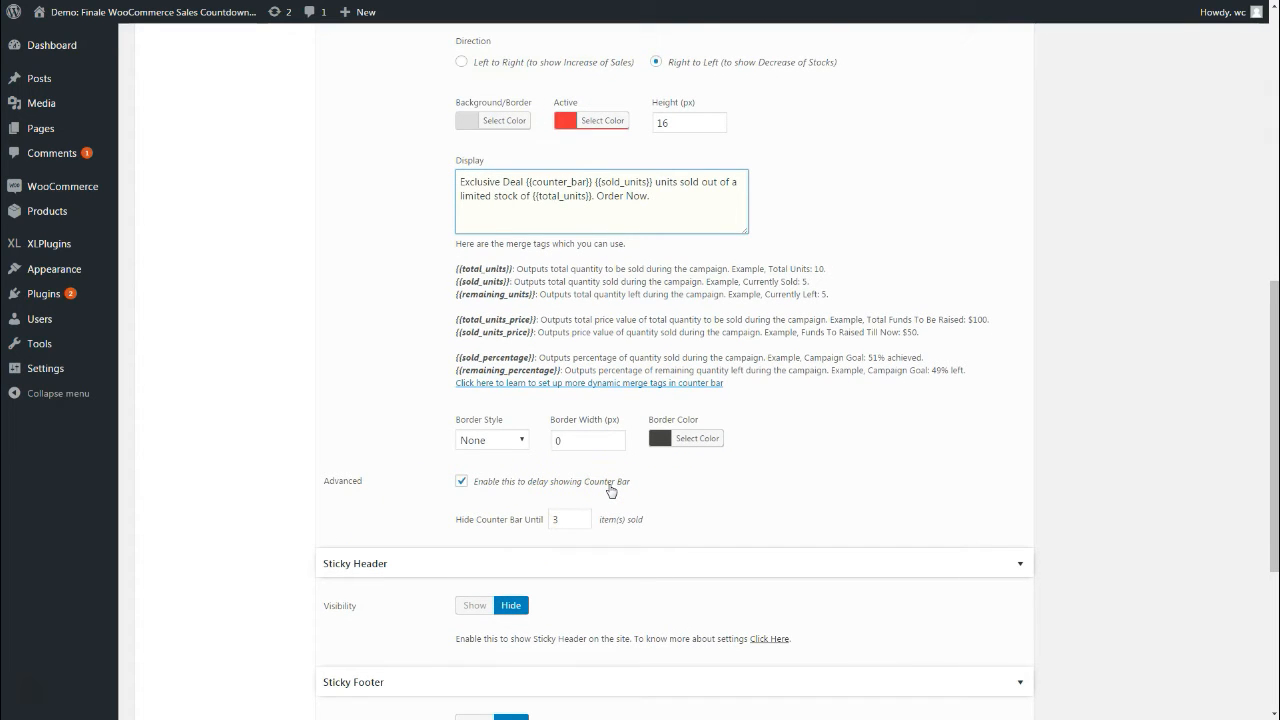
# Change the Hide Counter Bar Until threshold from 3 to 5 items sold
pyautogui.doubleClick(576, 518)
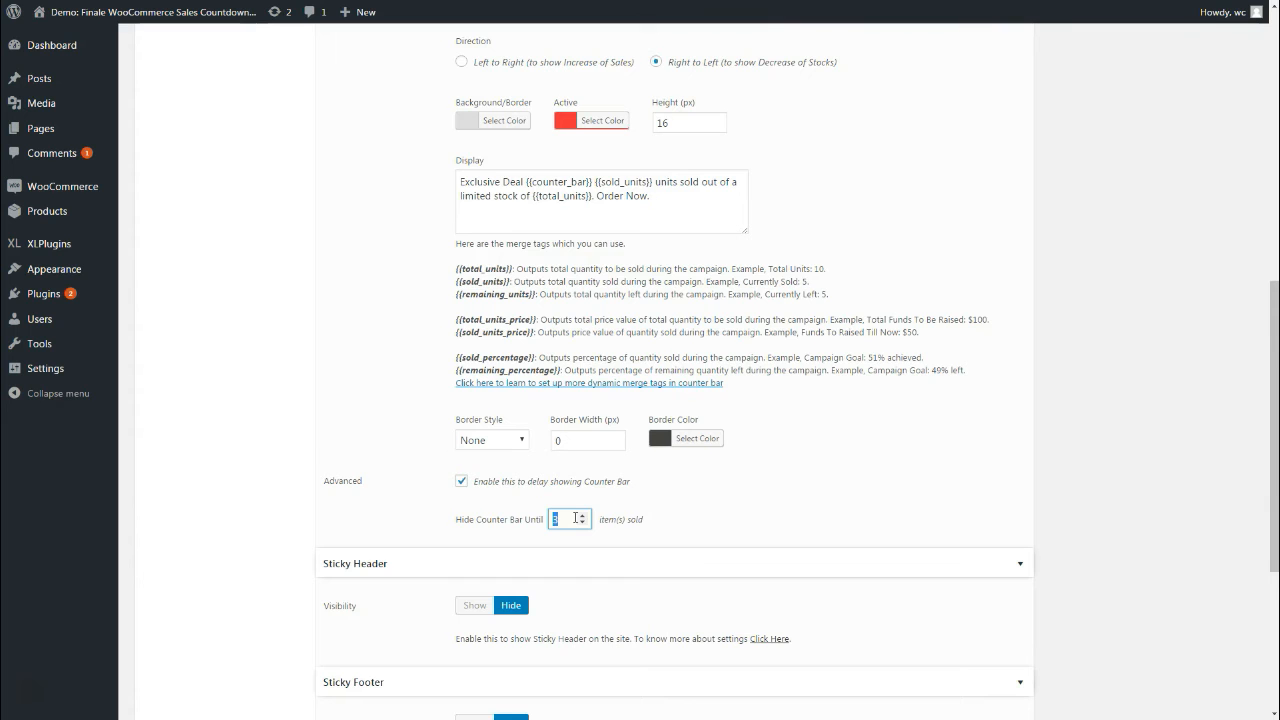
pyautogui.scroll(2, 595, 480)
pyautogui.scroll(-3, 613, 494)
pyautogui.scroll(2, 613, 494)
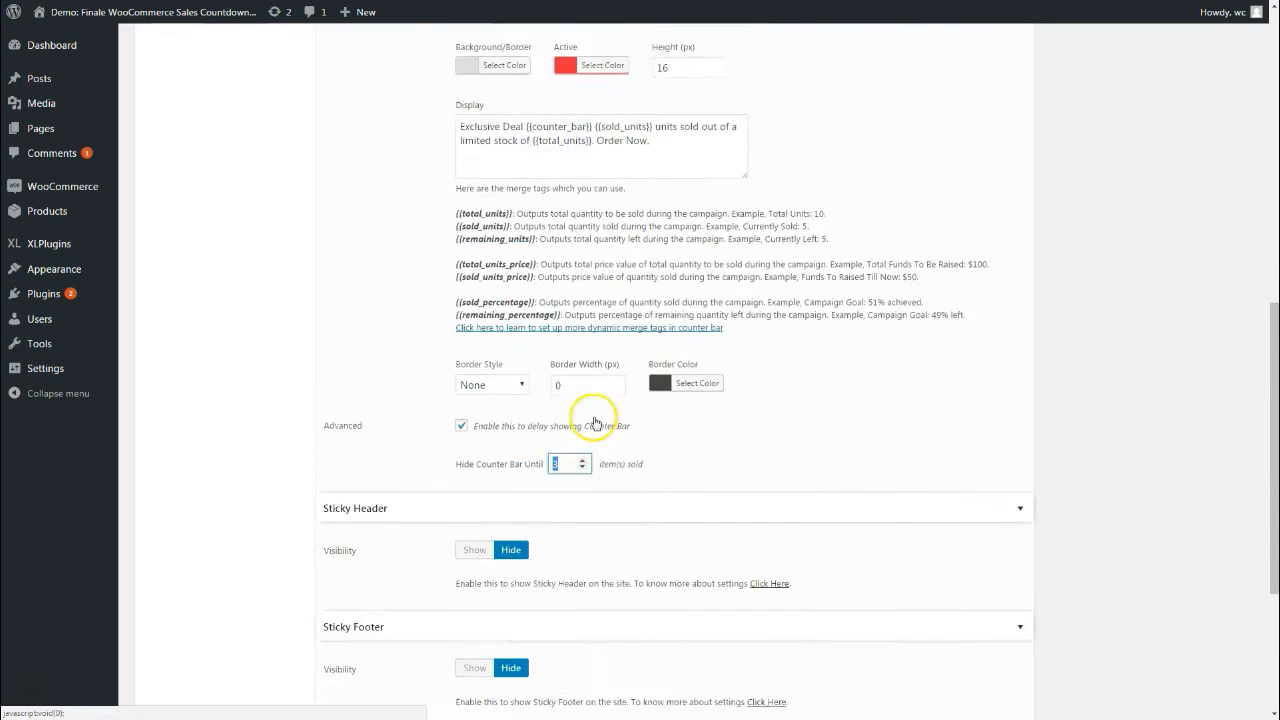
pyautogui.write('5')
pyautogui.click(710, 514)
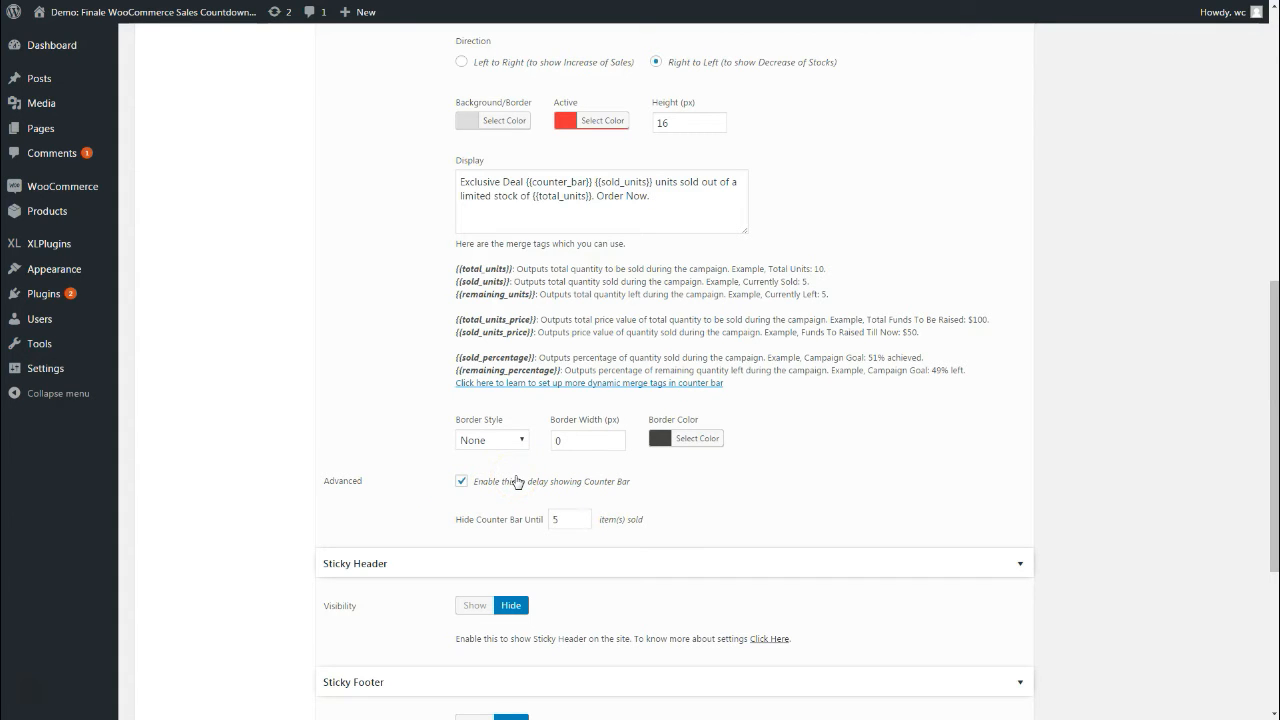
pyautogui.click(564, 521)
pyautogui.scroll(5, 565, 535)
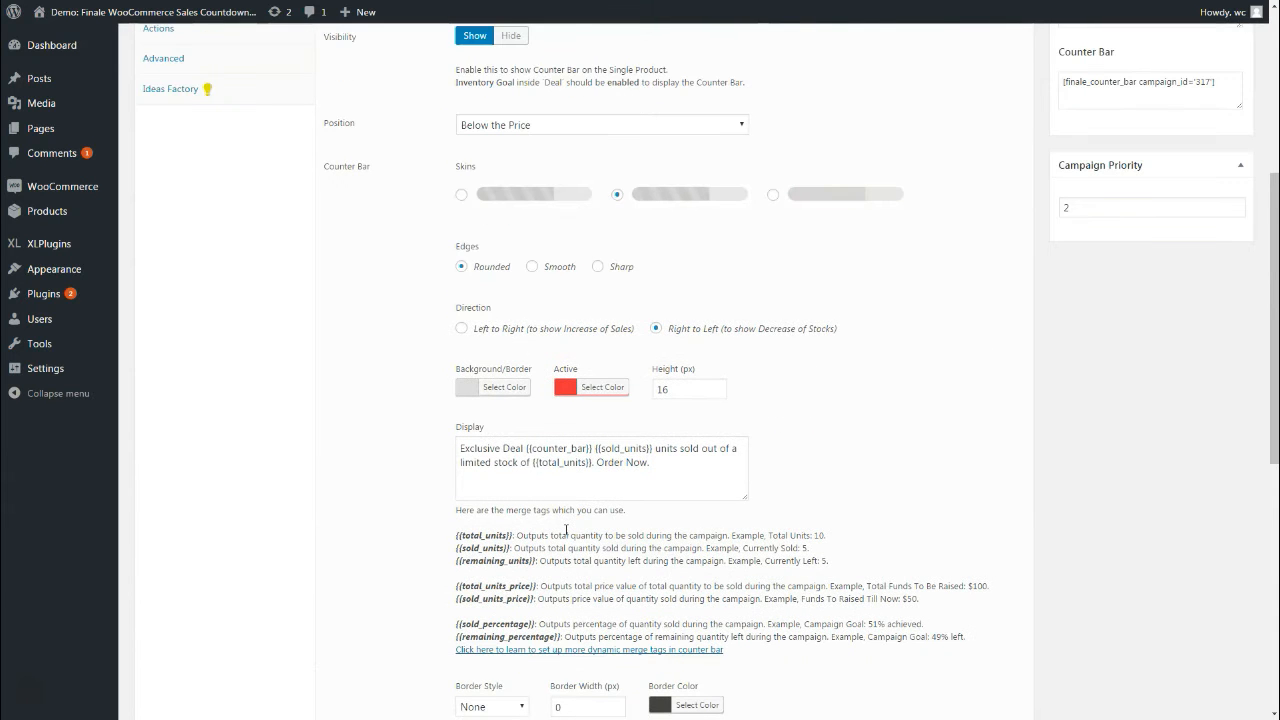
pyautogui.scroll(1, 568, 529)
pyautogui.scroll(-12, 566, 534)
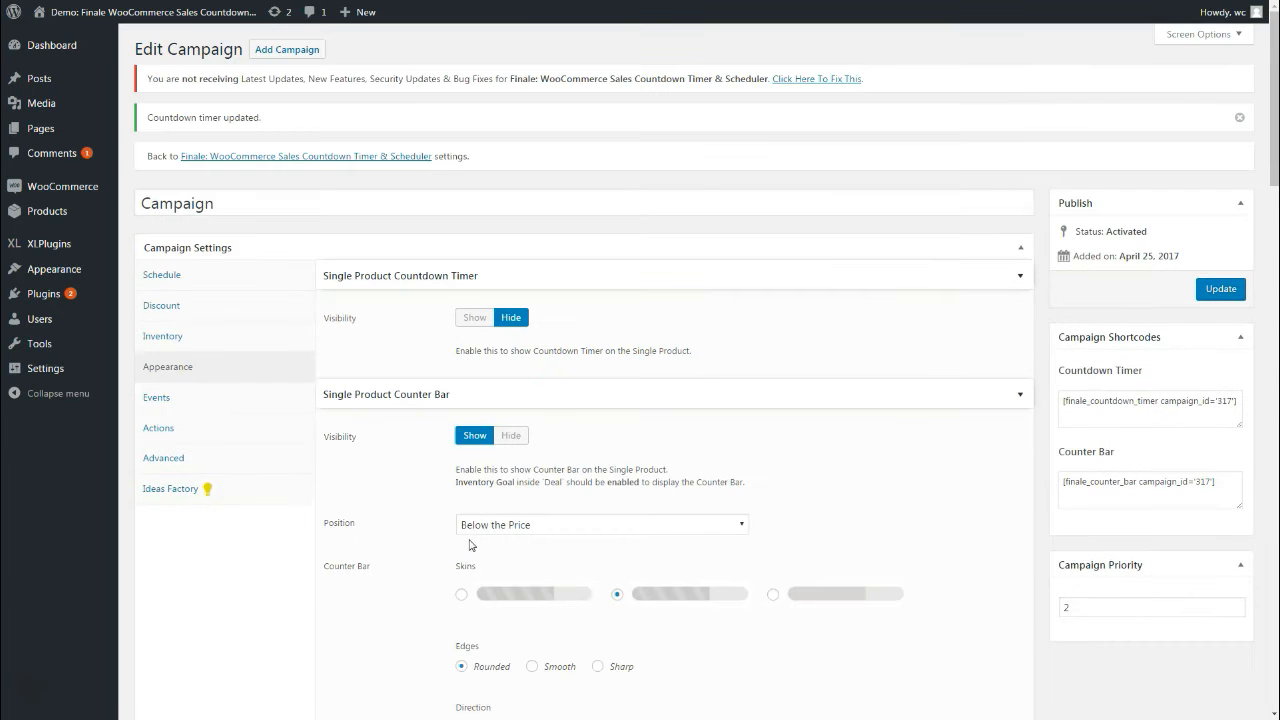
# Hide the counter bar on single product pages and update the campaign
pyautogui.click(520, 434)
pyautogui.scroll(-8, 545, 560)
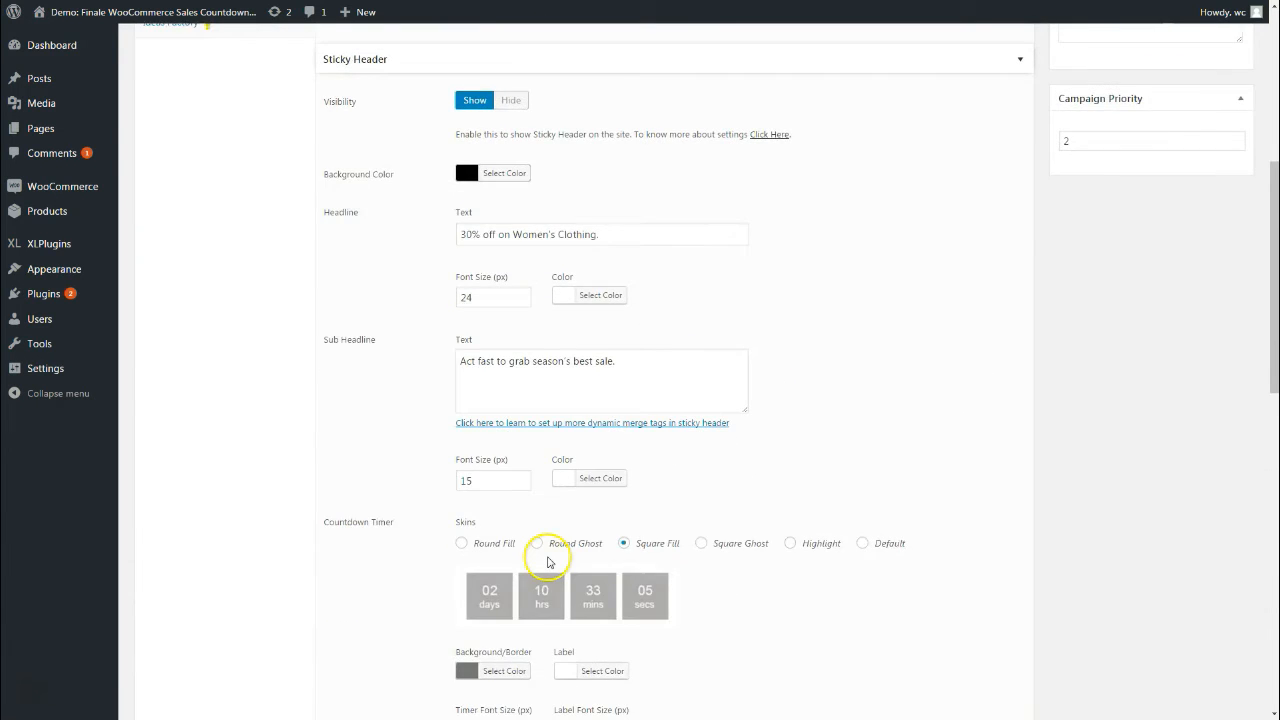
pyautogui.scroll(3, 1092, 425)
pyautogui.click(1218, 222)
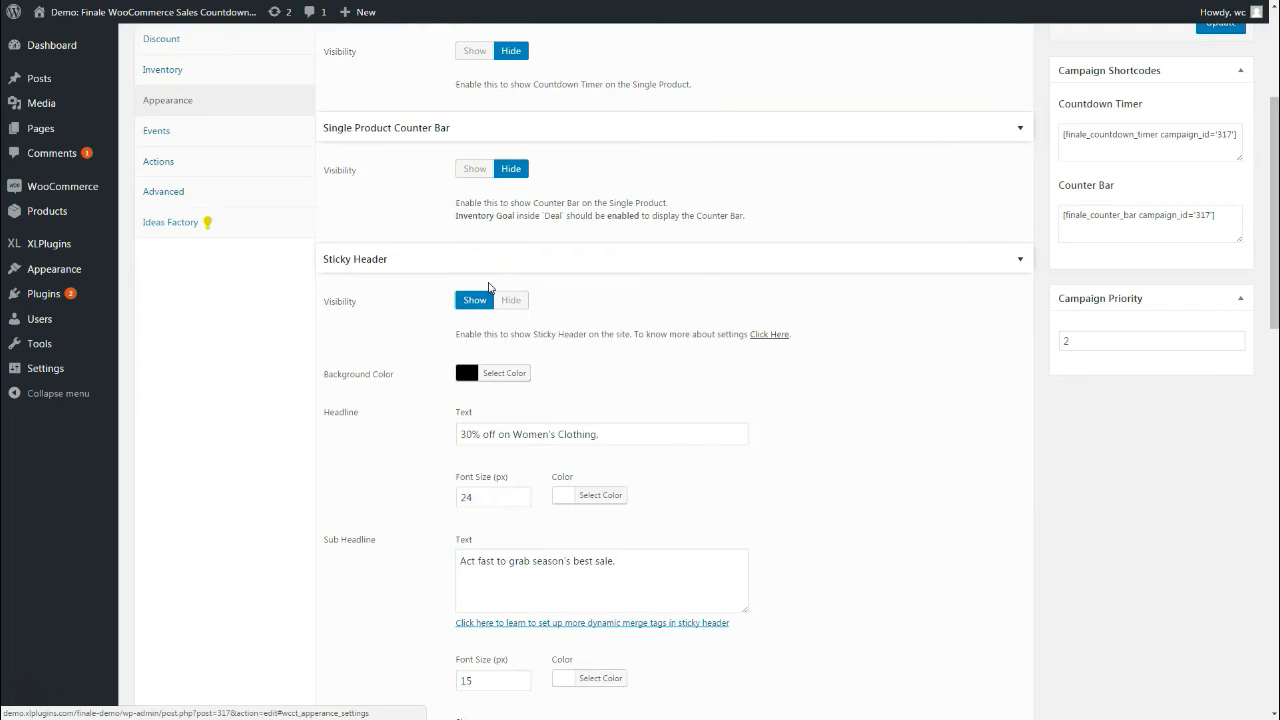
# Set the Sticky Header visibility to Show and review its settings
pyautogui.scroll(-1, 489, 288)
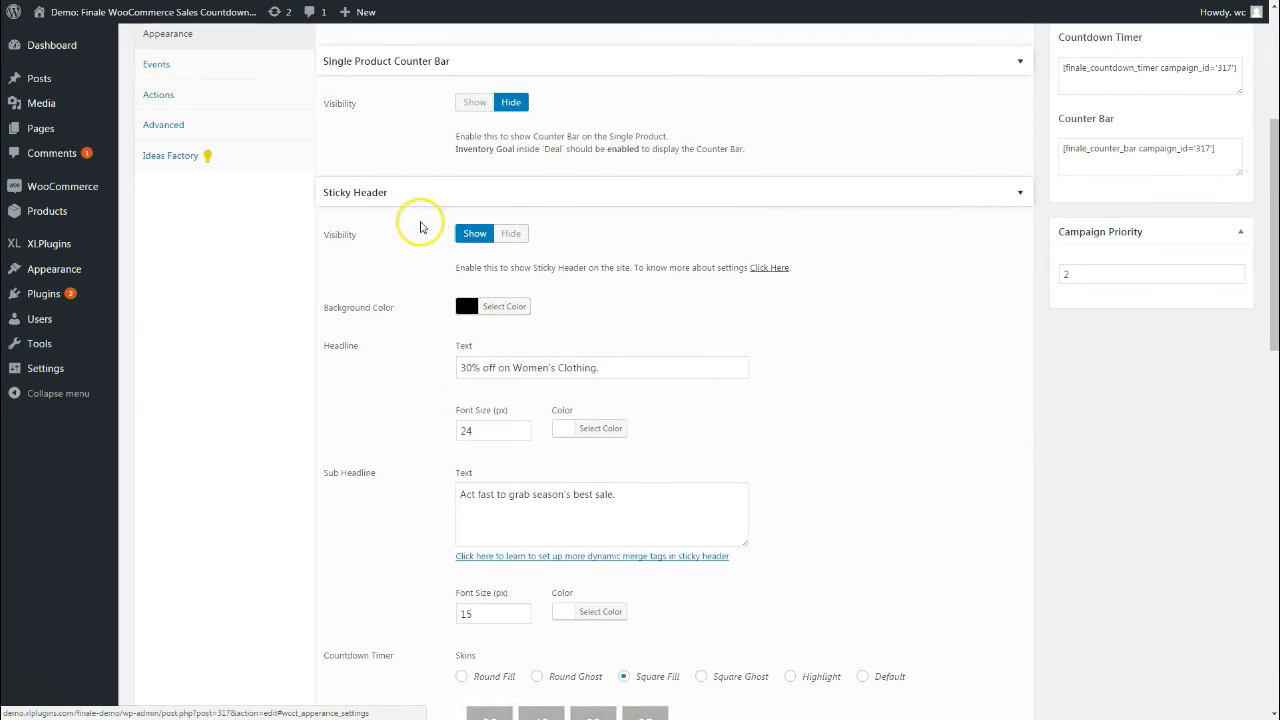
pyautogui.scroll(-1, 457, 323)
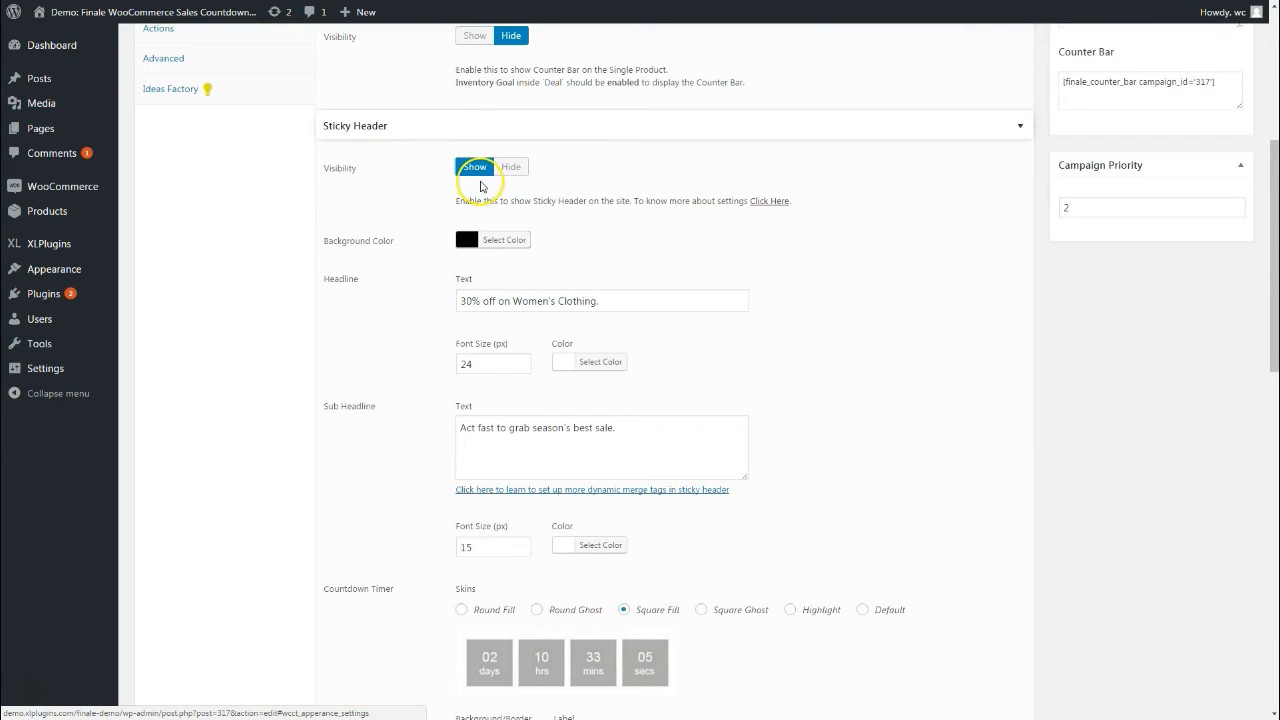
pyautogui.scroll(-1, 474, 248)
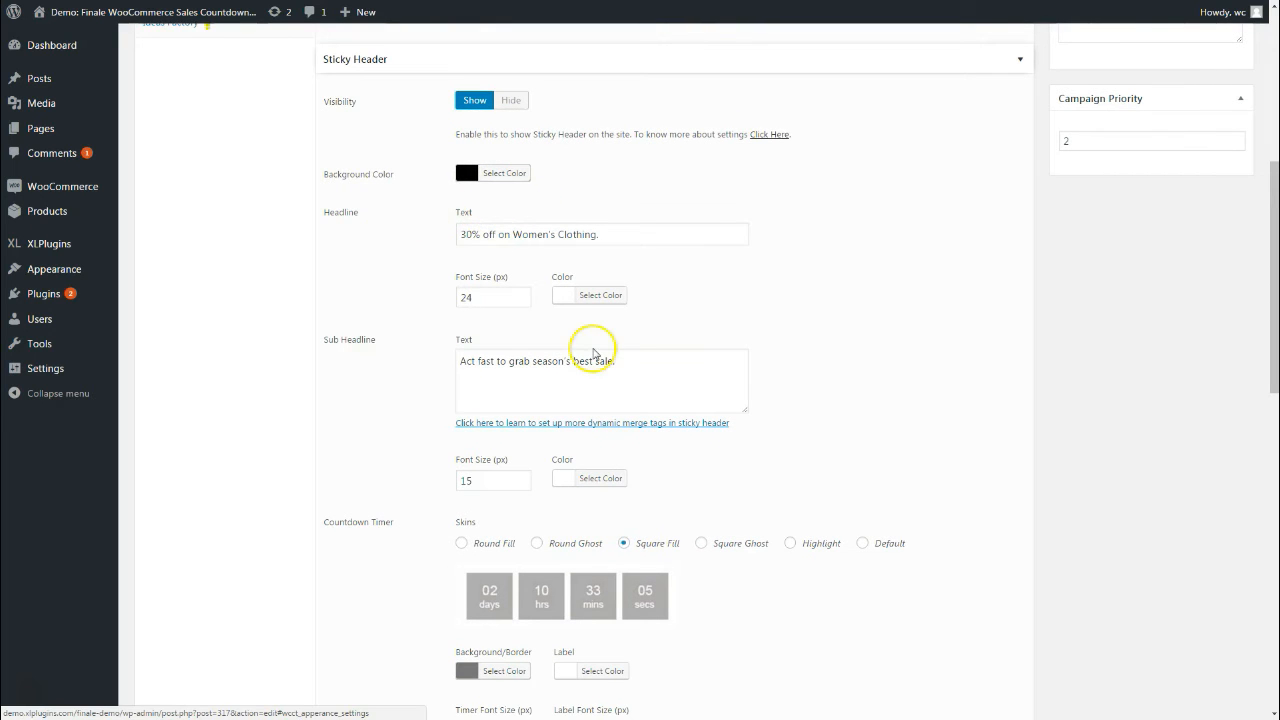
pyautogui.scroll(-1, 529, 343)
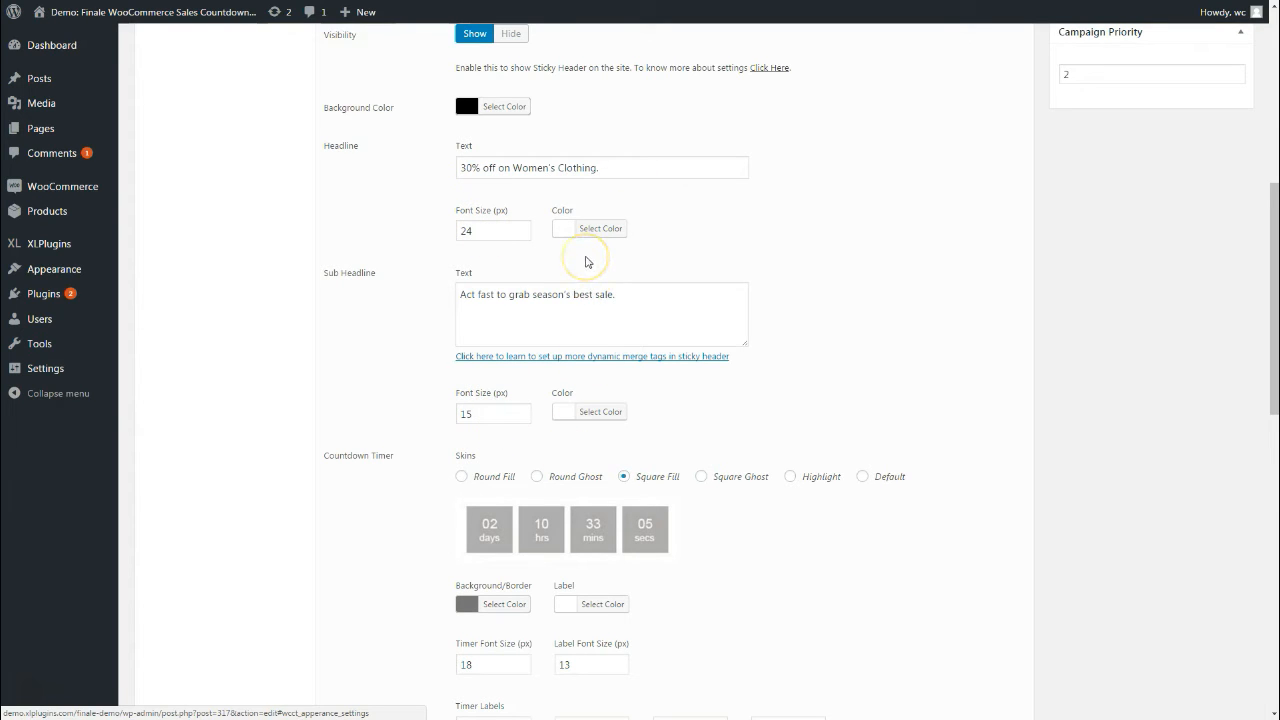
pyautogui.click(580, 290)
pyautogui.scroll(-2, 574, 315)
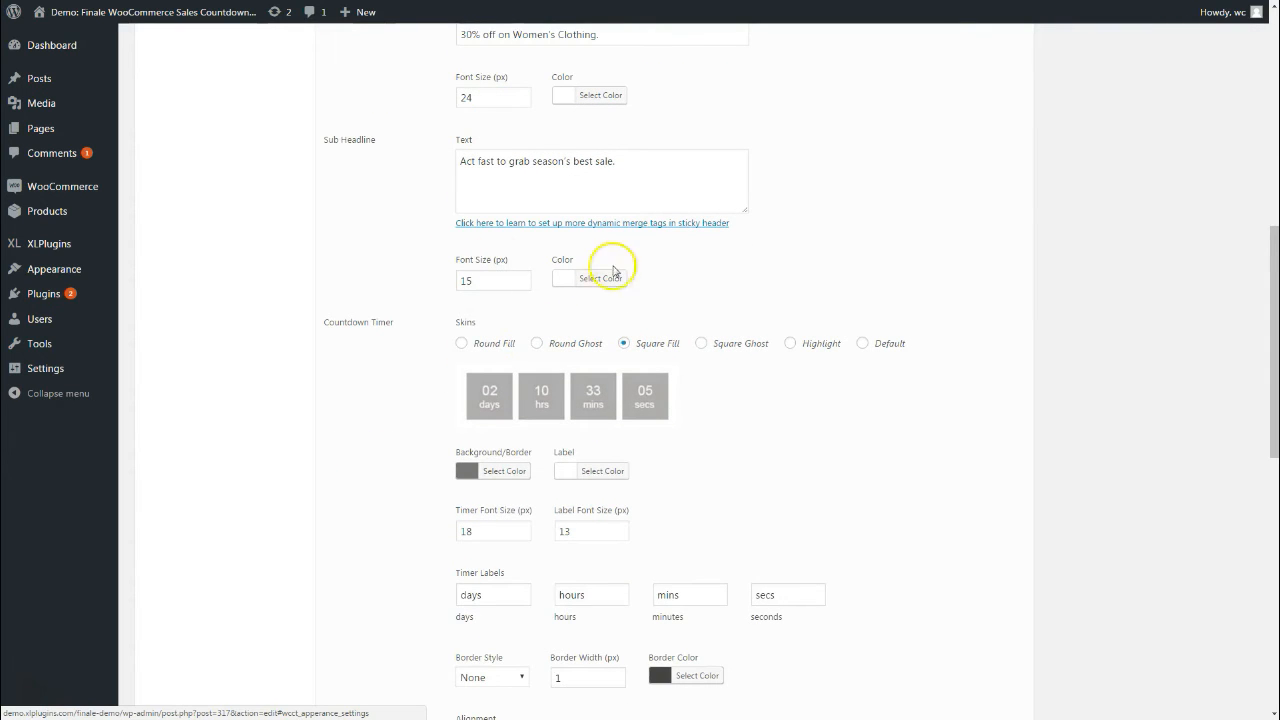
pyautogui.scroll(-1, 543, 317)
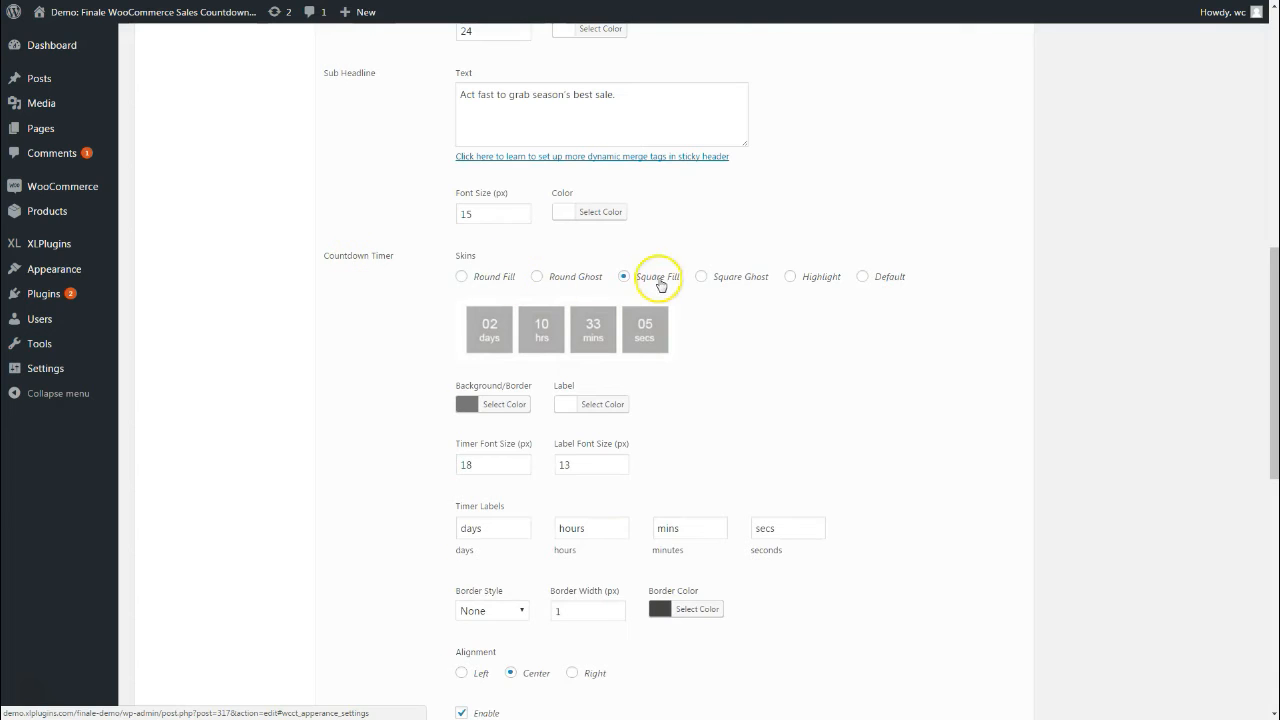
pyautogui.click(505, 279)
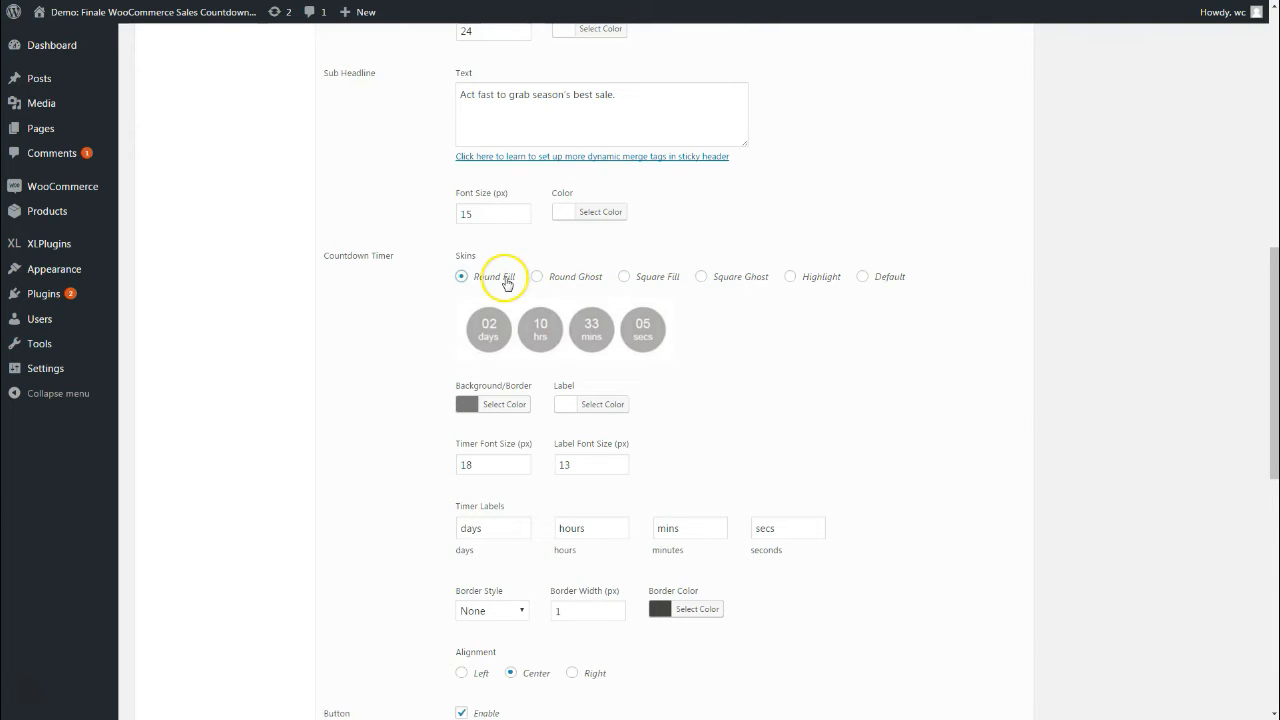
pyautogui.click(664, 280)
pyautogui.scroll(-1, 680, 360)
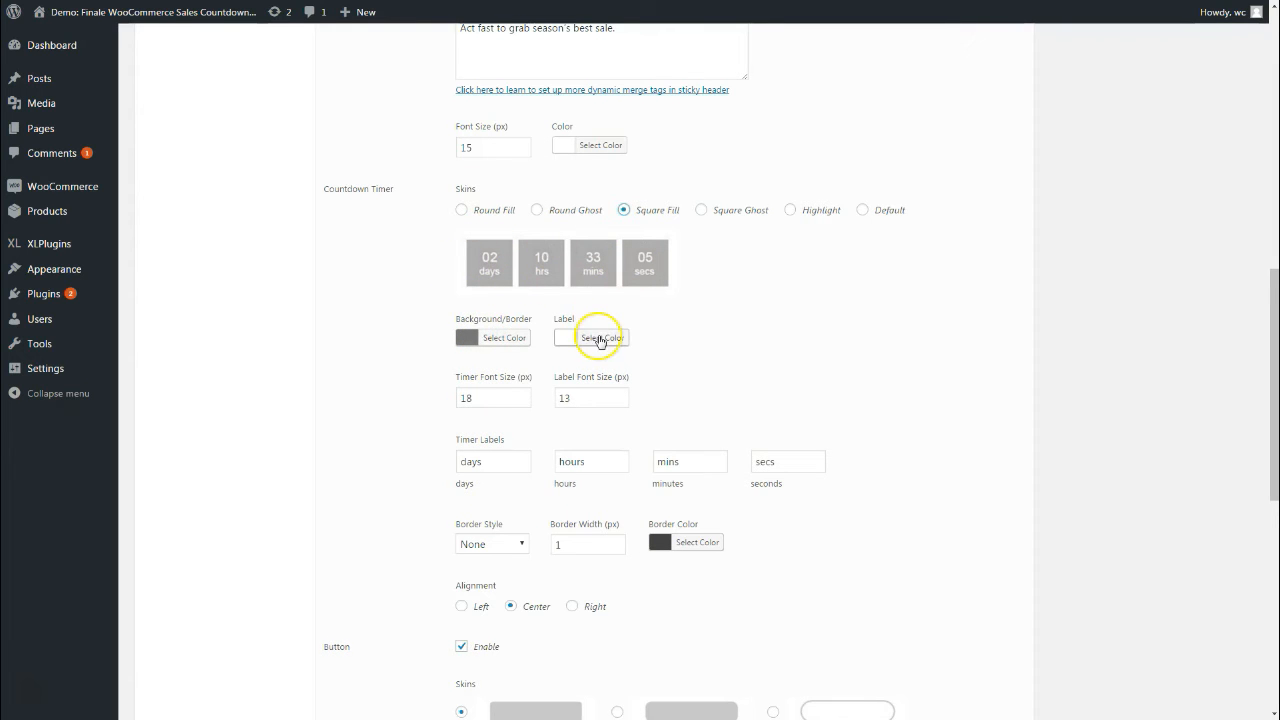
pyautogui.scroll(-1, 600, 340)
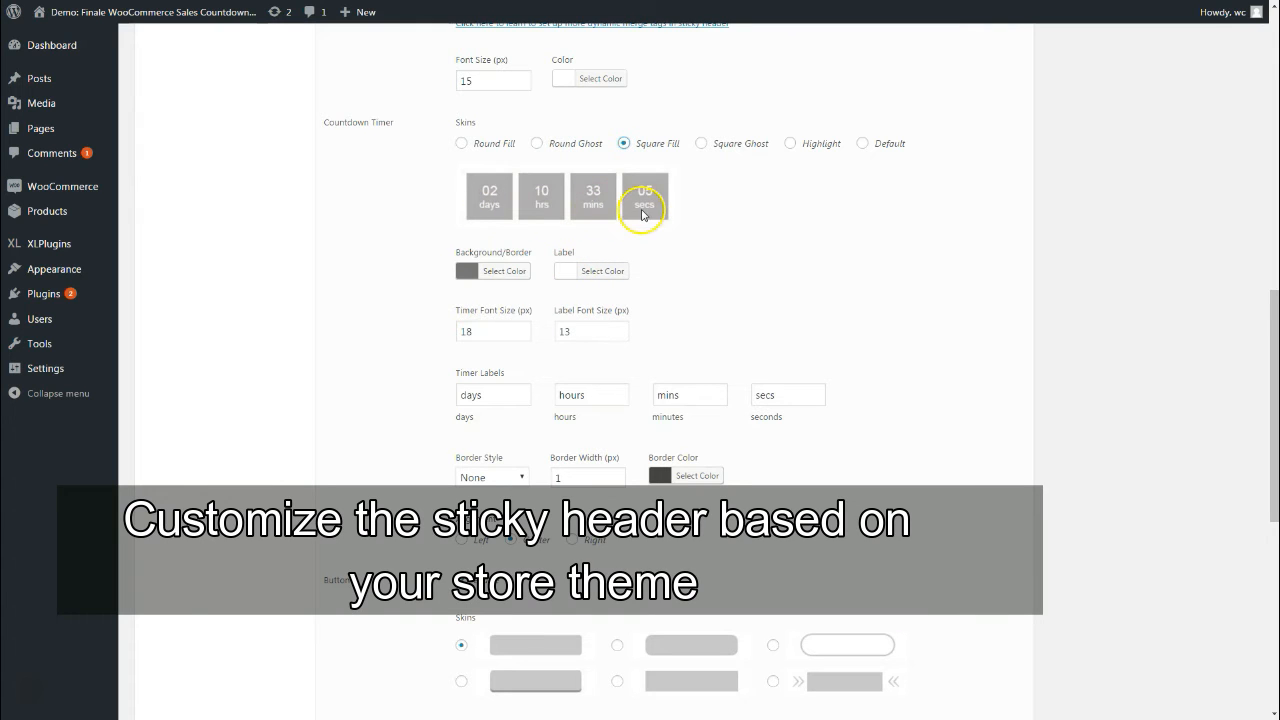
pyautogui.scroll(-1, 632, 260)
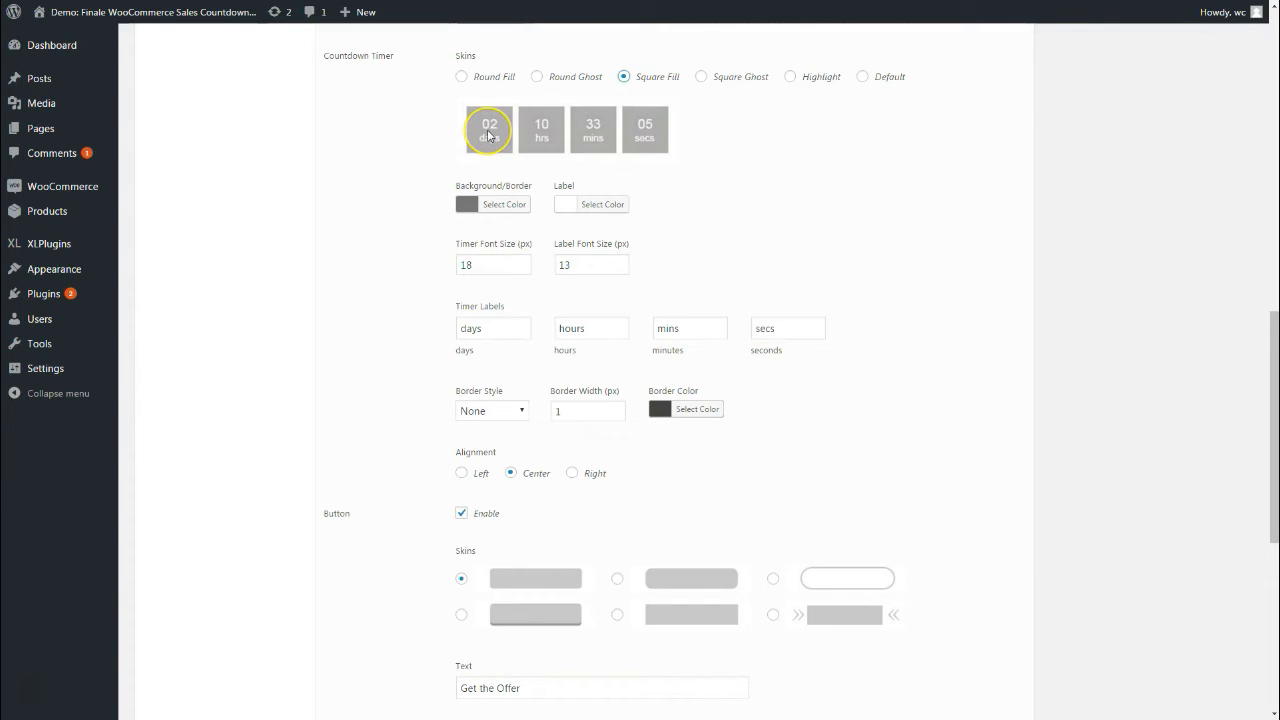
pyautogui.scroll(-1, 586, 325)
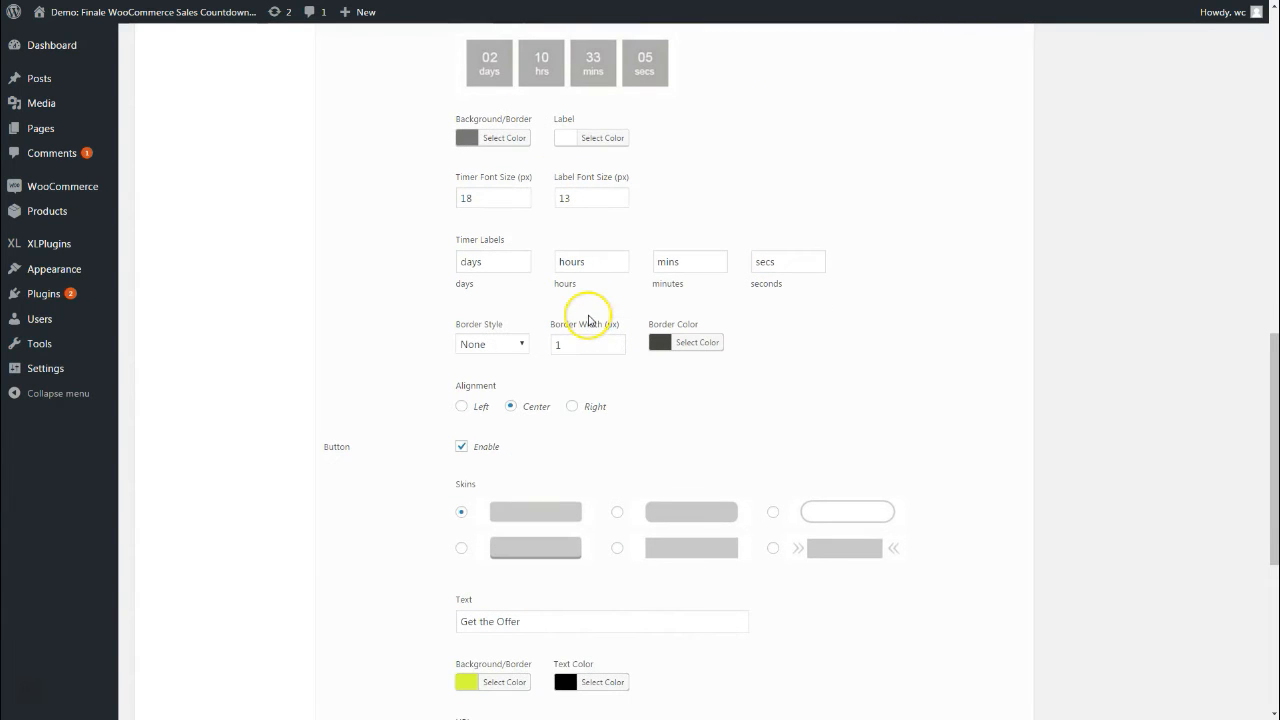
pyautogui.doubleClick(488, 268)
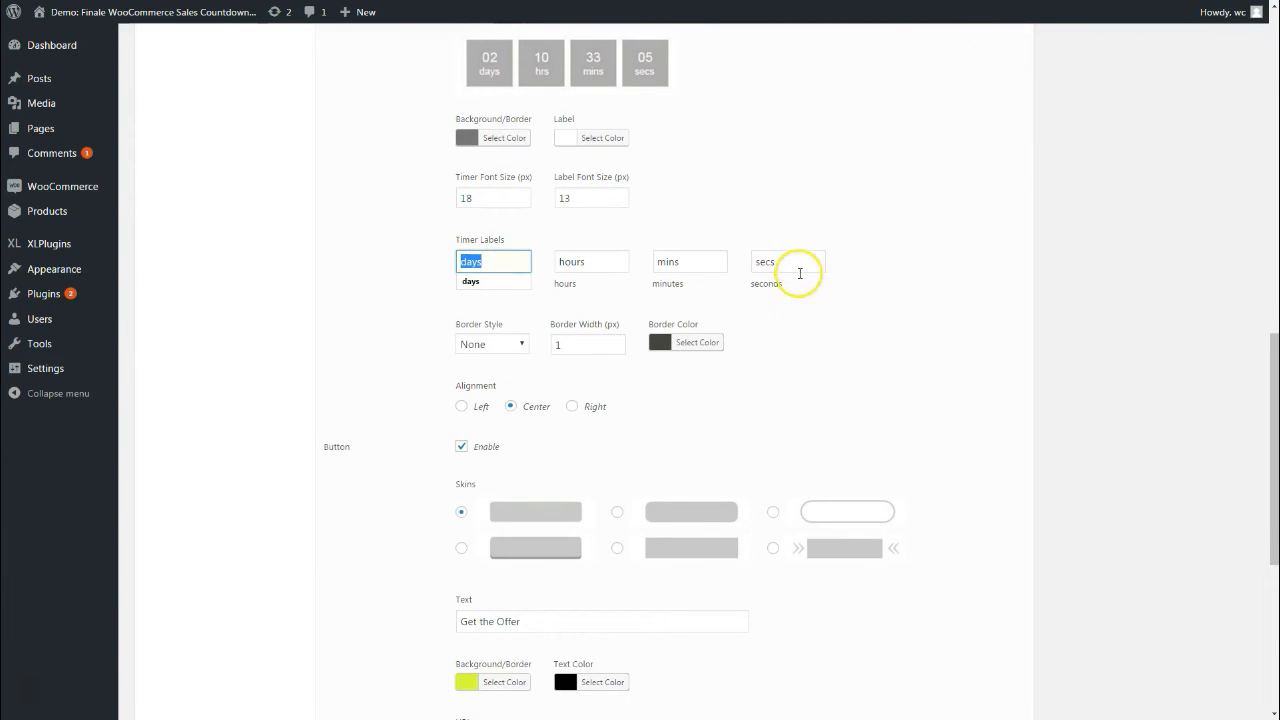
pyautogui.click(831, 349)
pyautogui.scroll(-1, 829, 352)
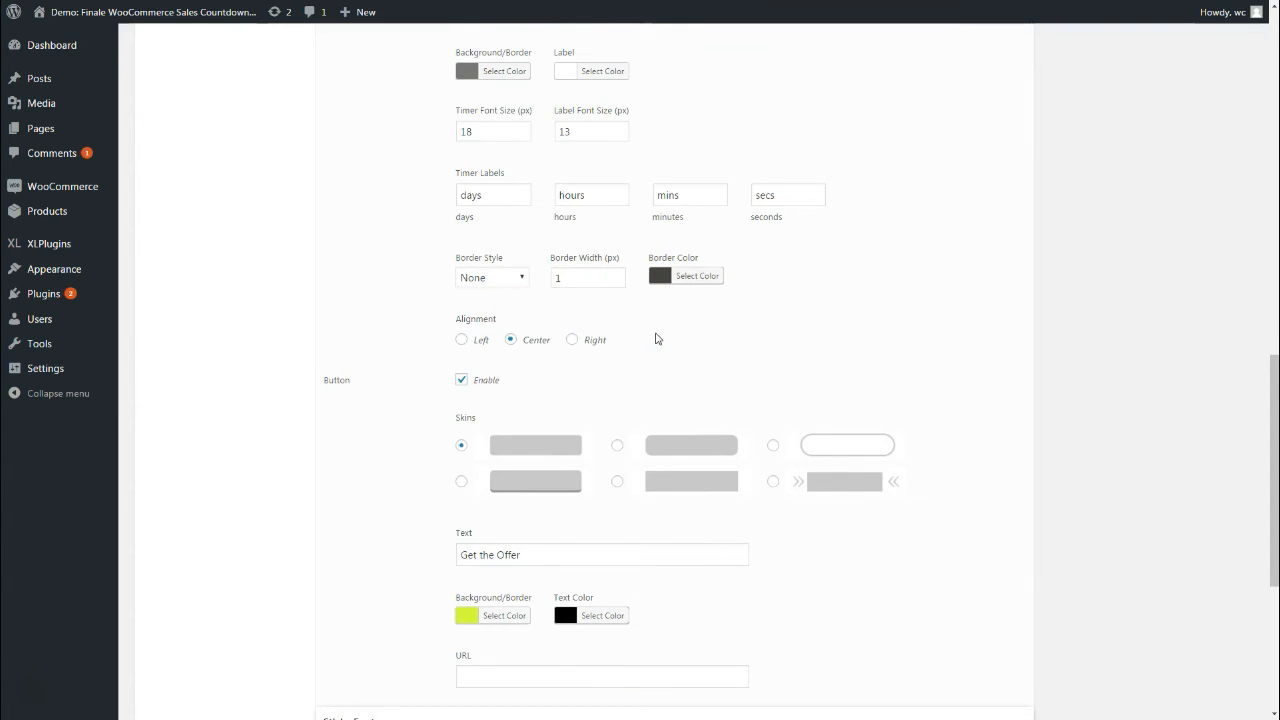
pyautogui.scroll(-1, 657, 338)
pyautogui.click(447, 268)
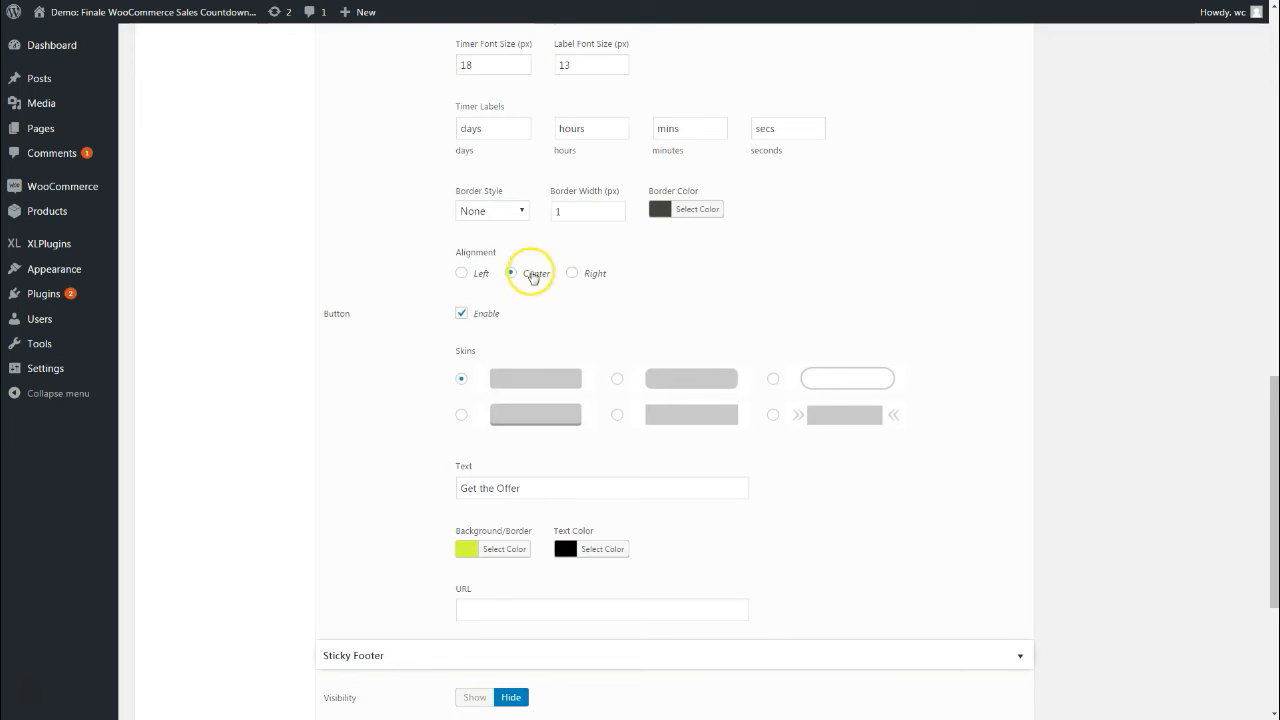
# Keep the button text 'Get the Offer' and give the button the arrow-framed skin
pyautogui.scroll(-1, 591, 283)
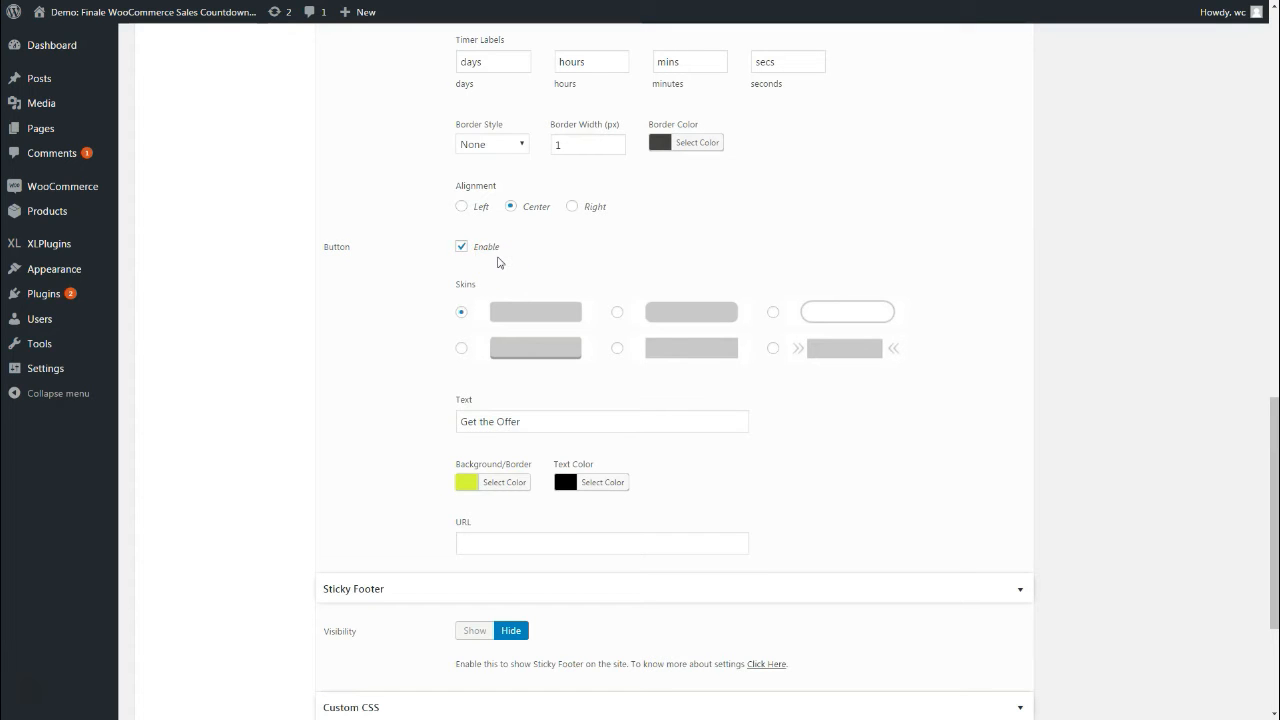
pyautogui.tripleClick(494, 423)
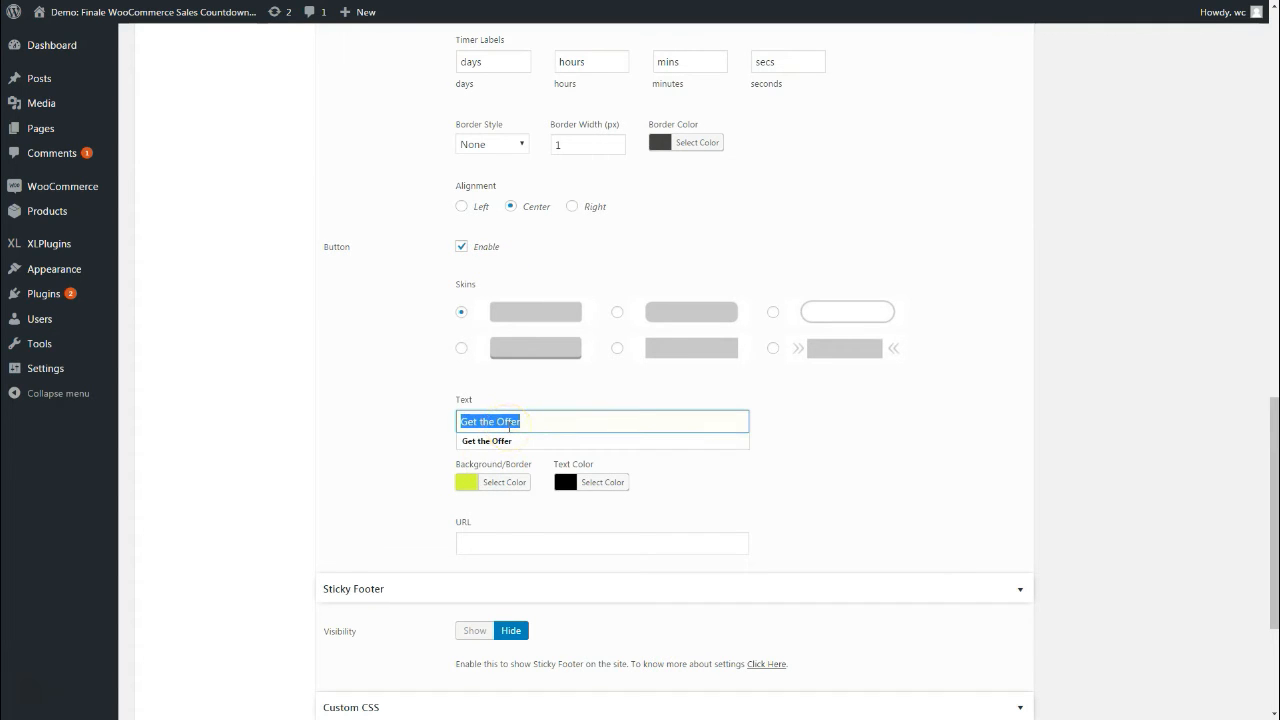
pyautogui.click(387, 415)
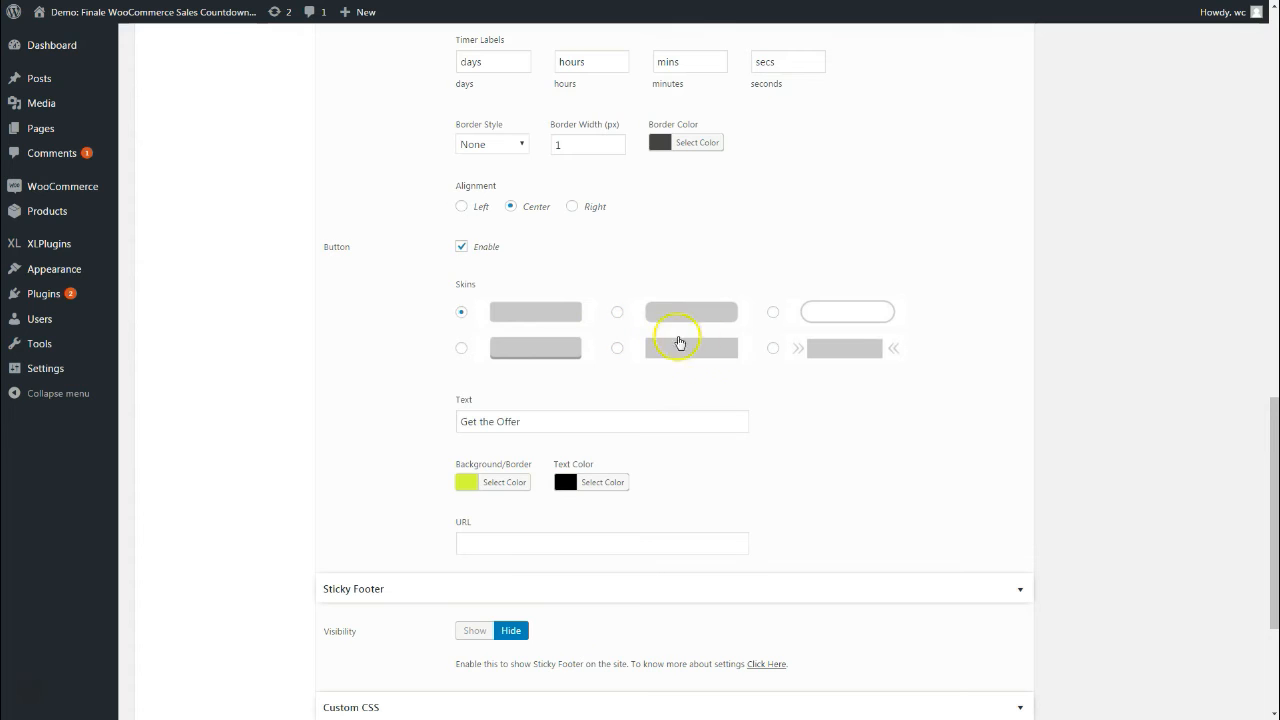
pyautogui.click(737, 359)
pyautogui.click(837, 355)
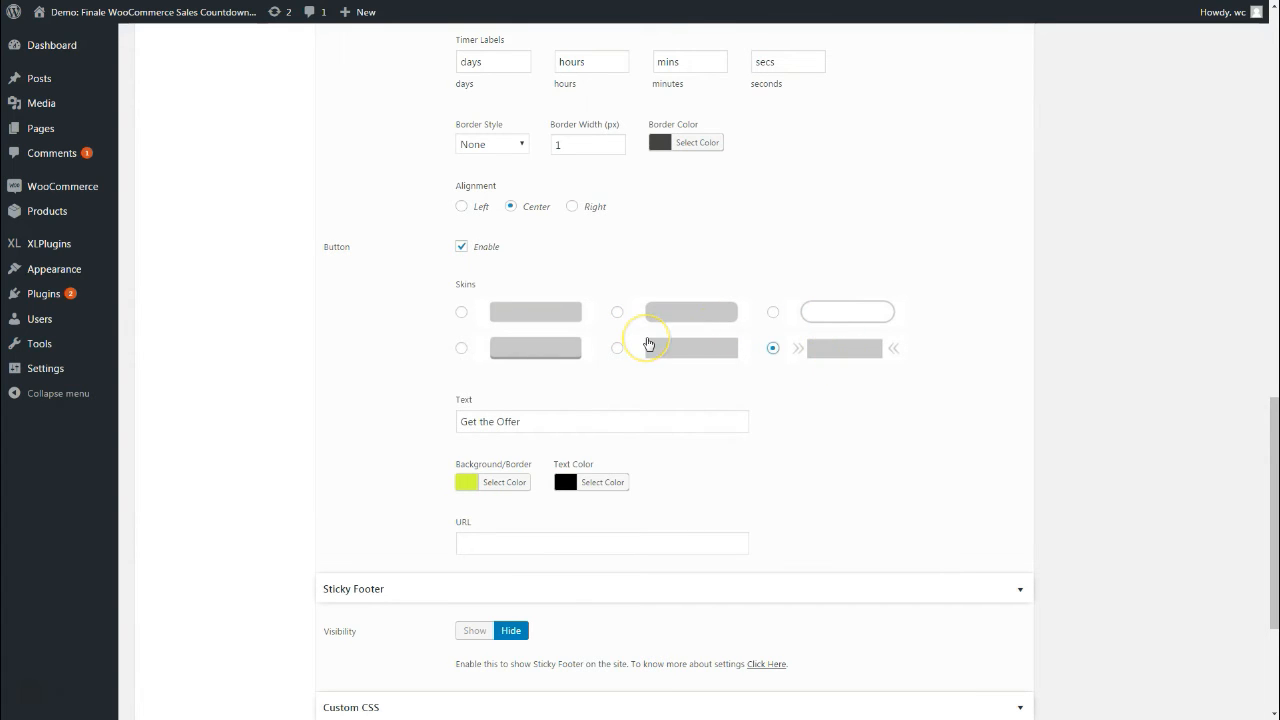
# Check the button's #d7fe3a background colour and start entering its link URL
pyautogui.scroll(-1, 648, 344)
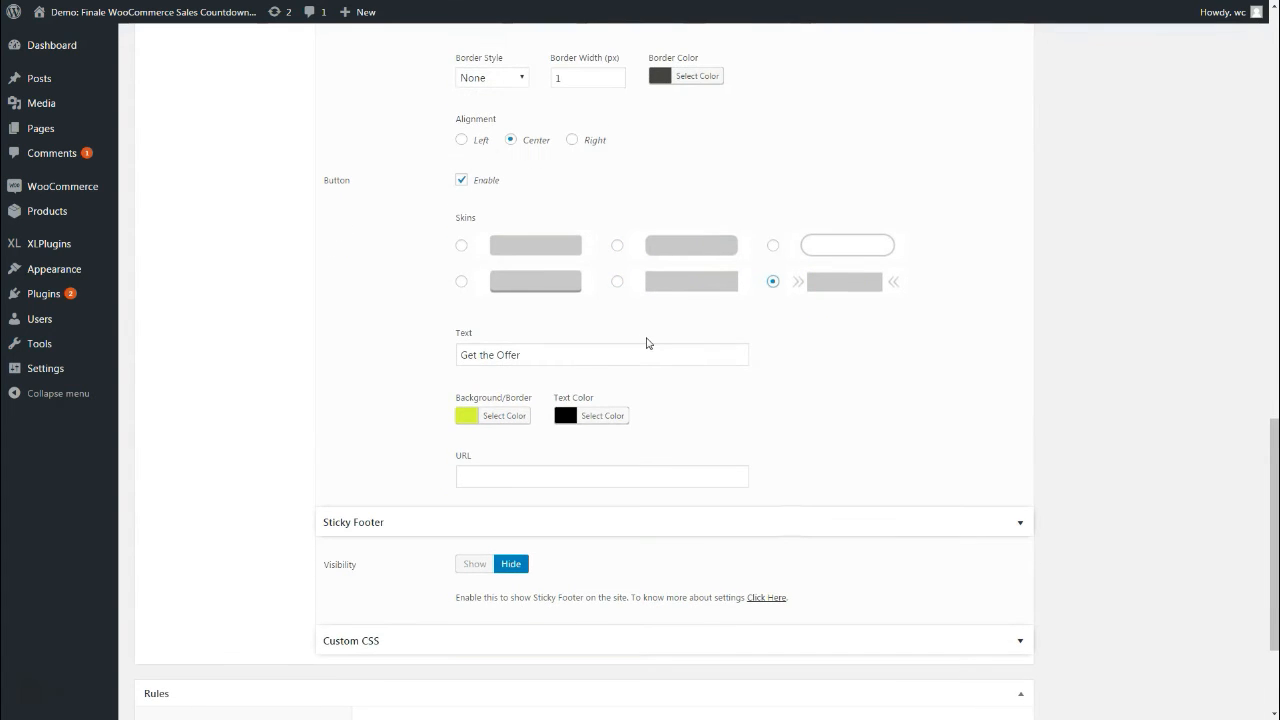
pyautogui.scroll(-2, 648, 343)
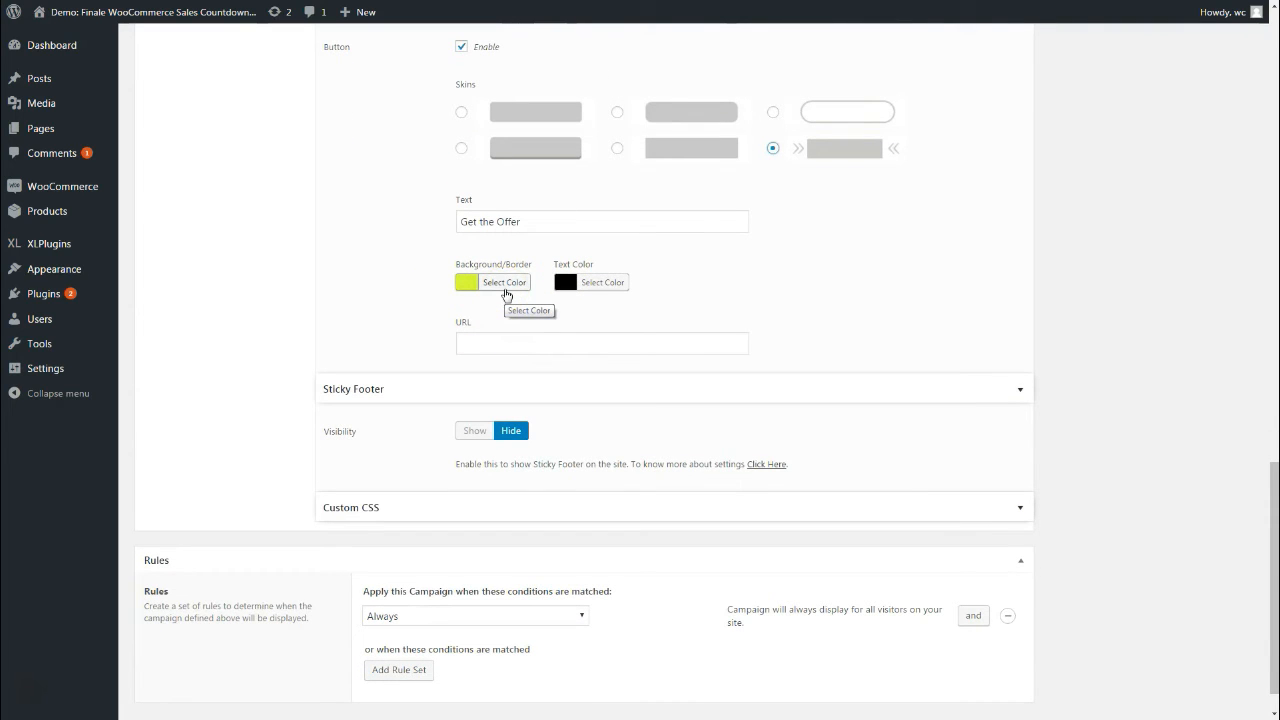
pyautogui.click(530, 292)
pyautogui.click(531, 290)
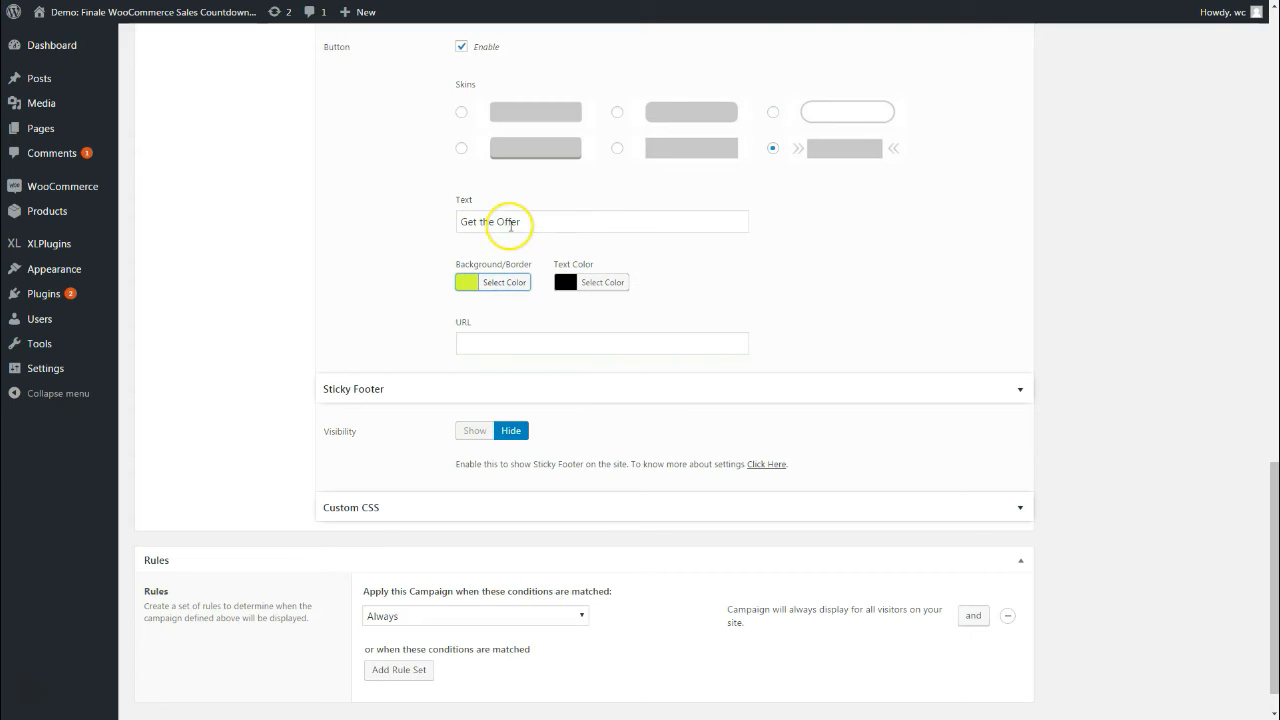
pyautogui.scroll(-1, 551, 240)
pyautogui.click(483, 303)
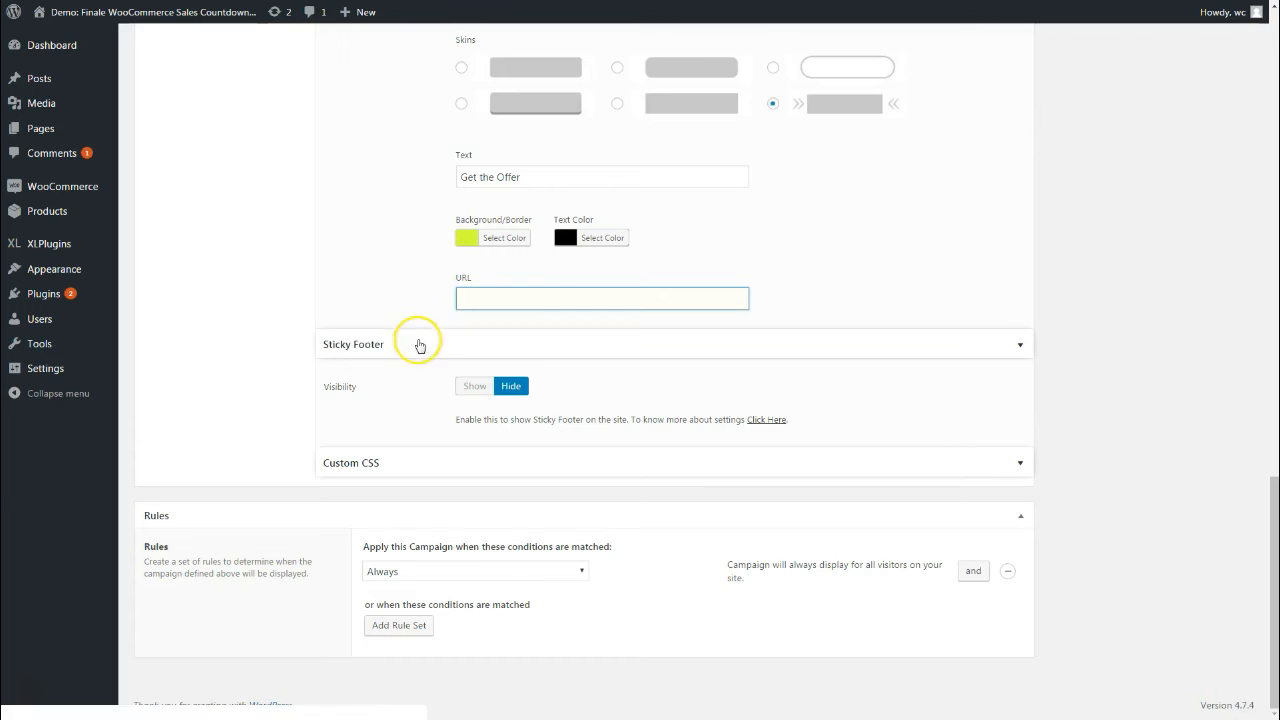
# Set the Sticky Footer visibility to Show and look through its footer settings
pyautogui.click(475, 387)
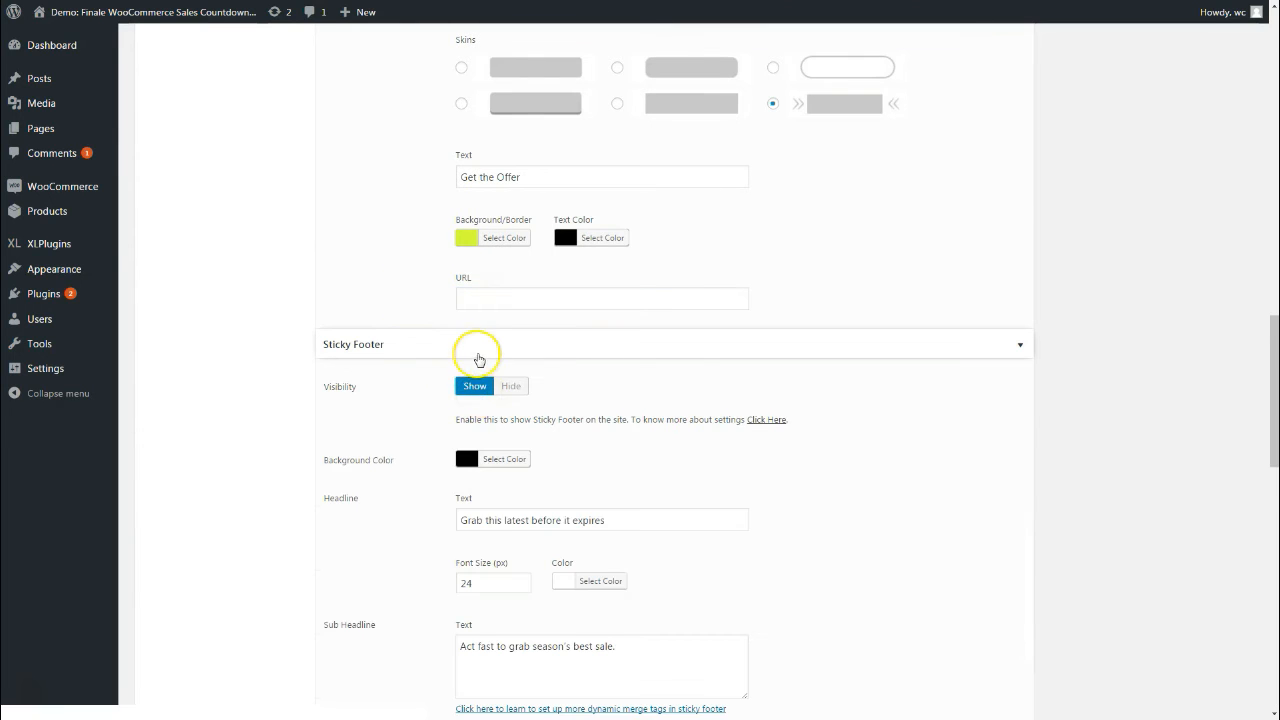
pyautogui.scroll(-2, 471, 350)
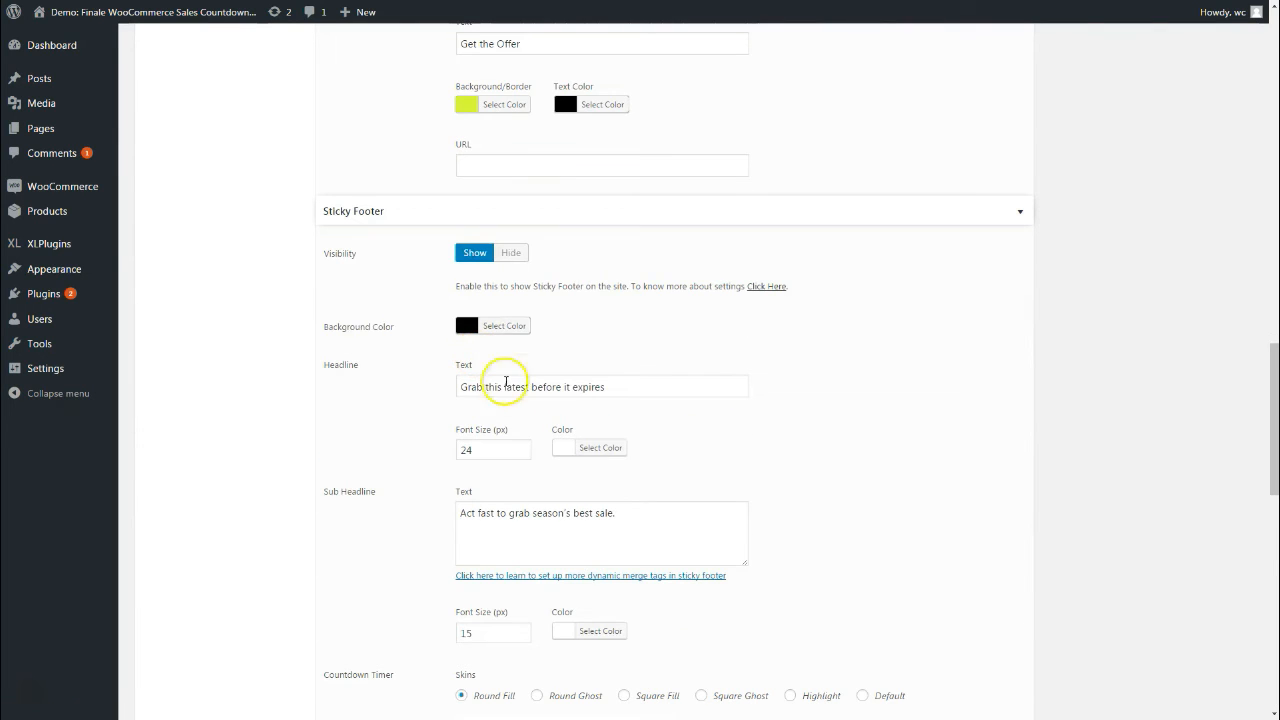
pyautogui.scroll(-3, 505, 400)
pyautogui.scroll(-3, 512, 430)
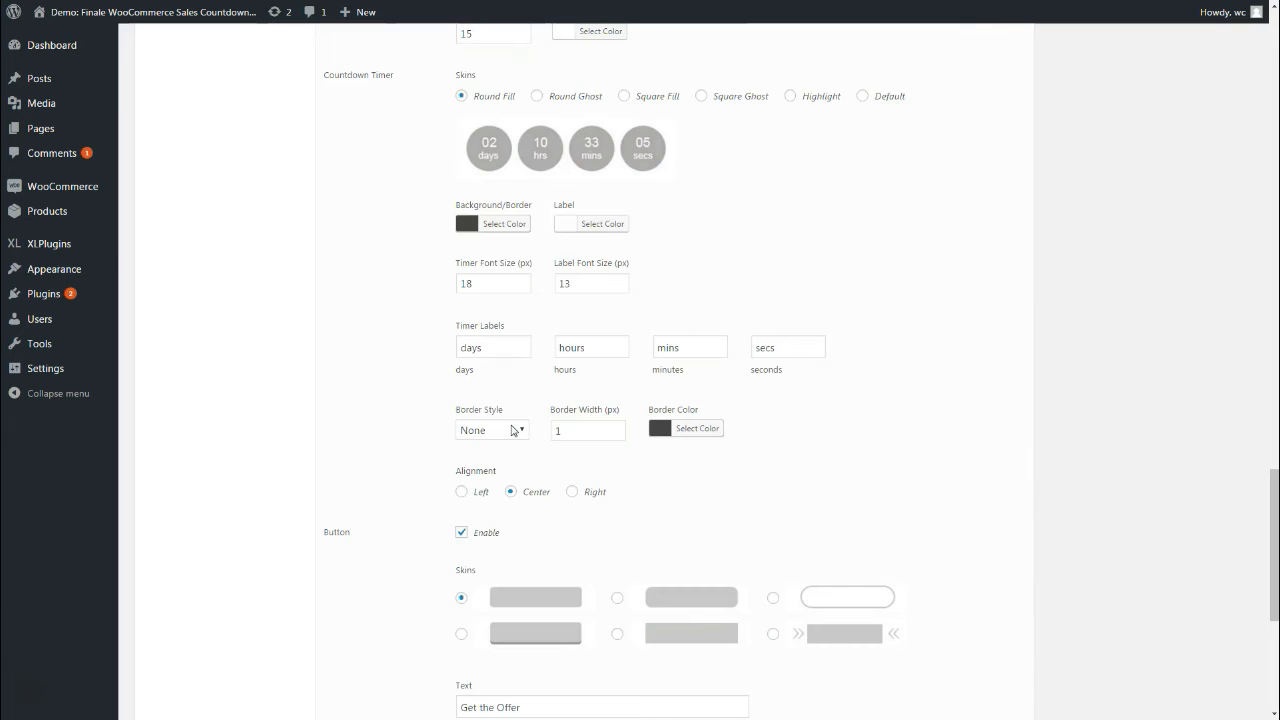
pyautogui.scroll(5, 513, 430)
pyautogui.scroll(-1, 512, 428)
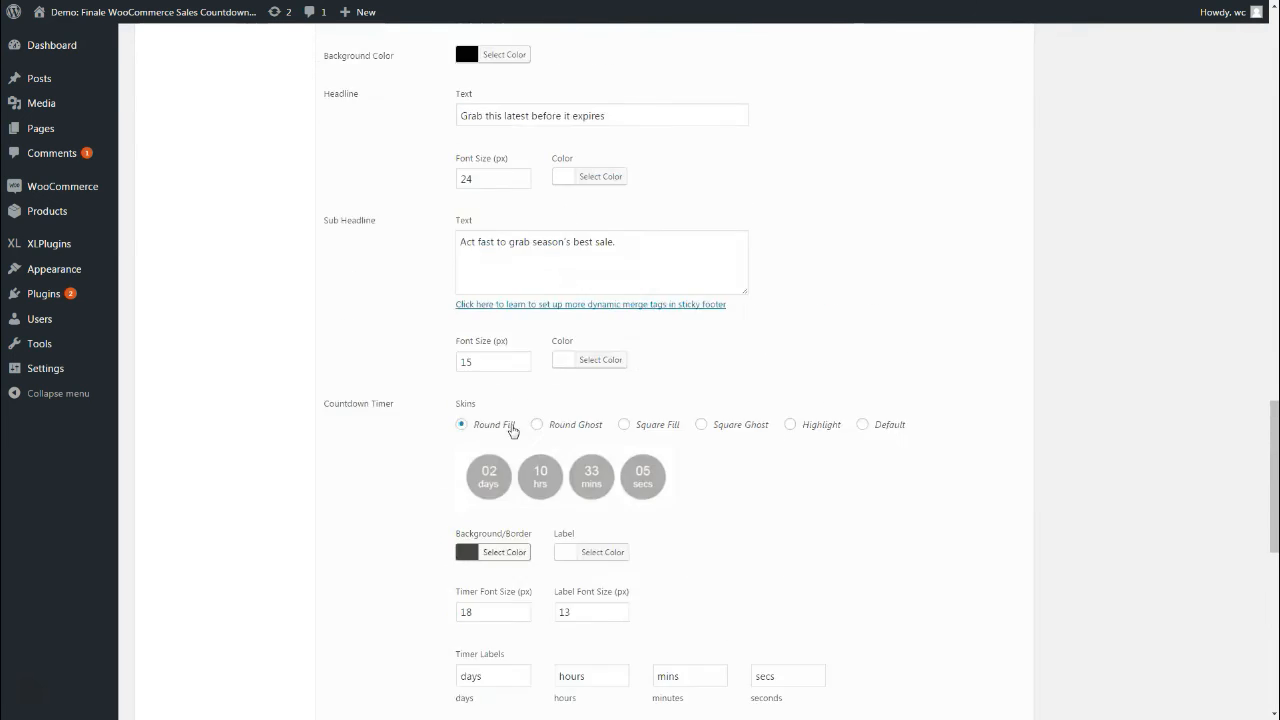
pyautogui.scroll(15, 513, 430)
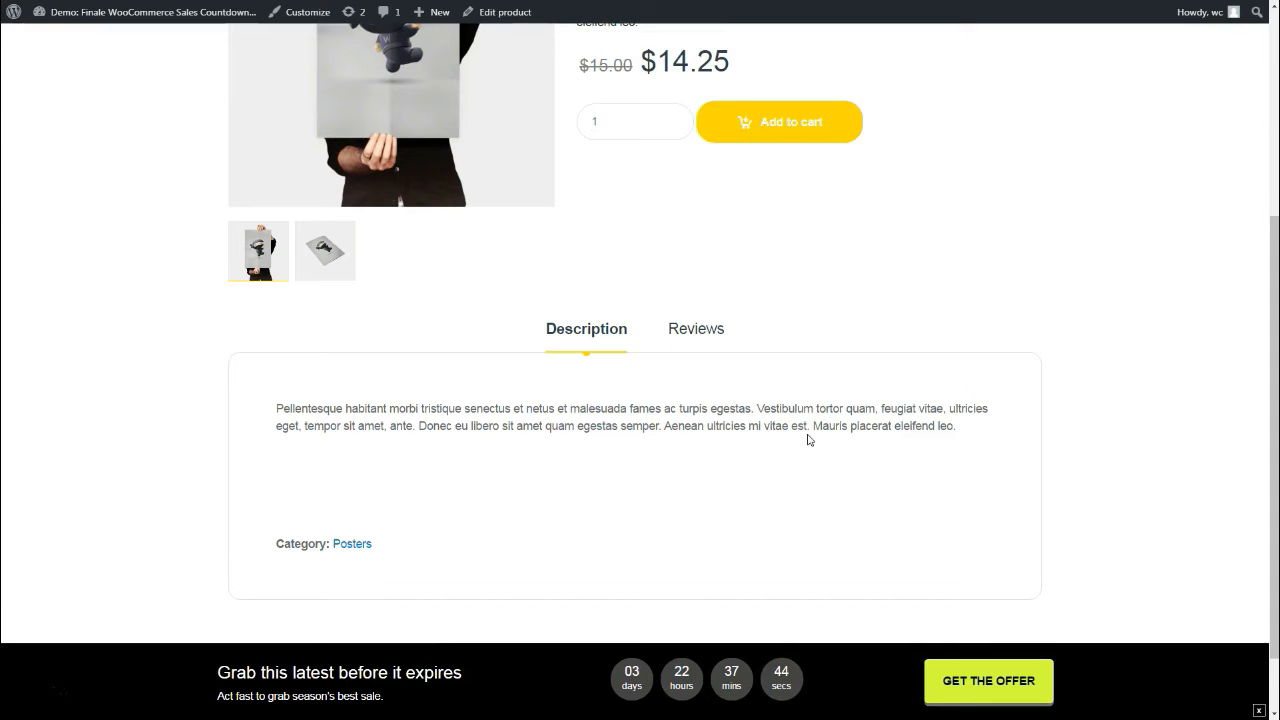
# Scroll the storefront product page down to view the sticky footer countdown
pyautogui.scroll(-1, 686, 561)
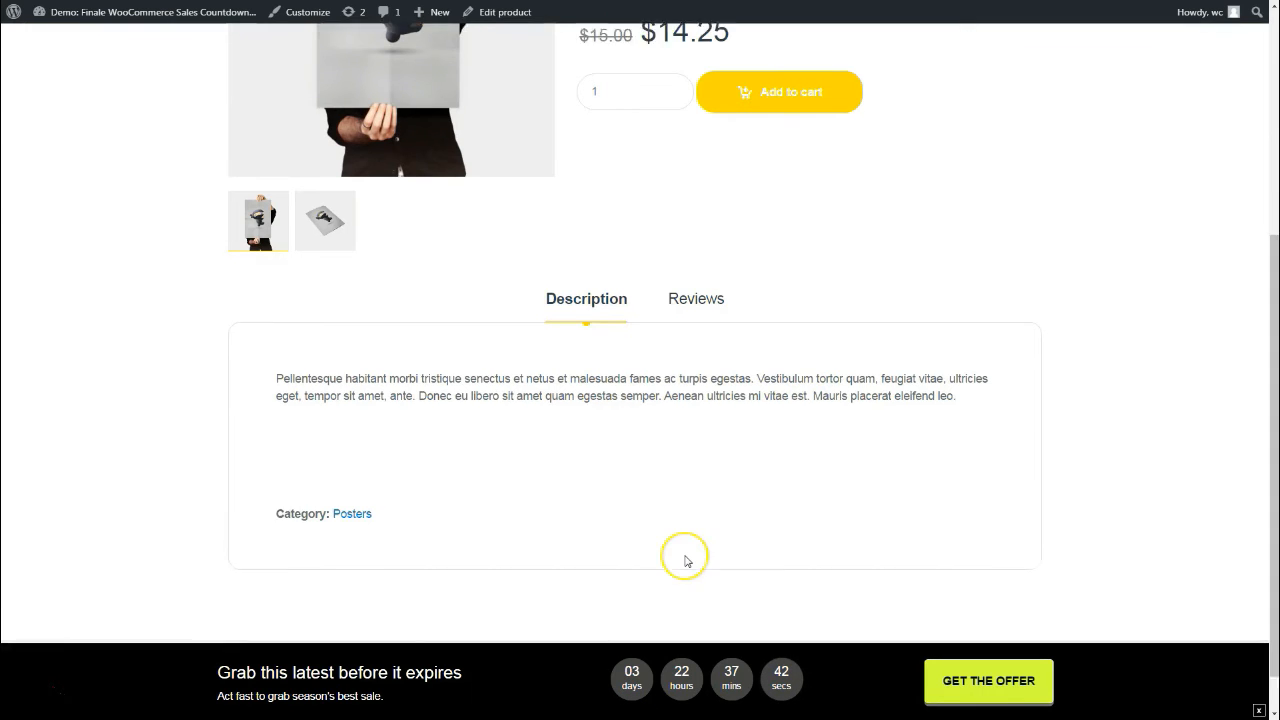
pyautogui.scroll(-1, 686, 561)
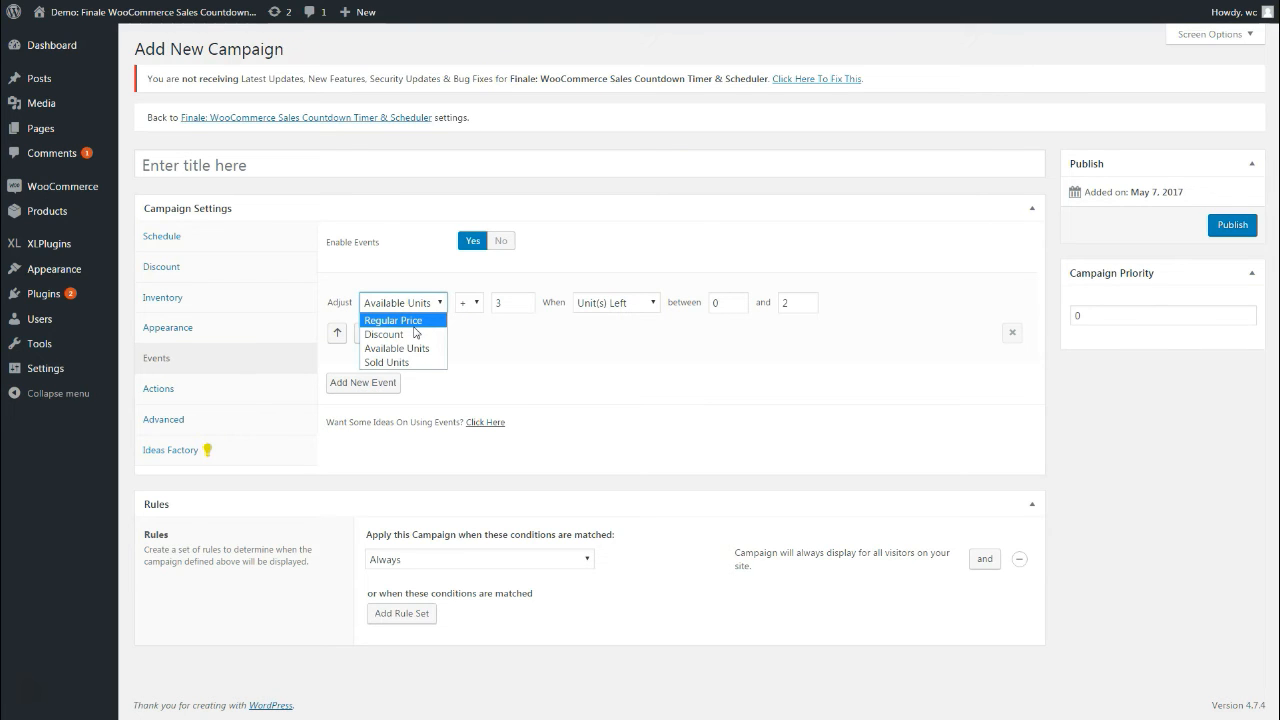
pyautogui.click(396, 350)
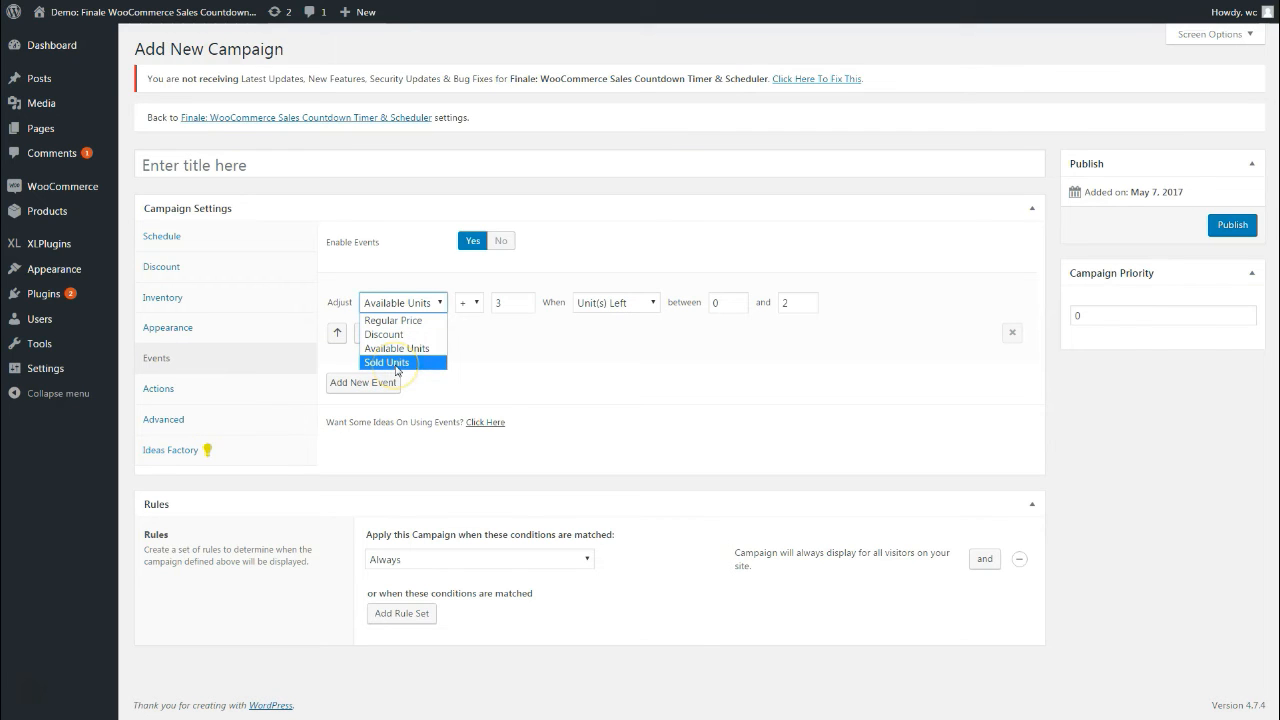
pyautogui.click(614, 352)
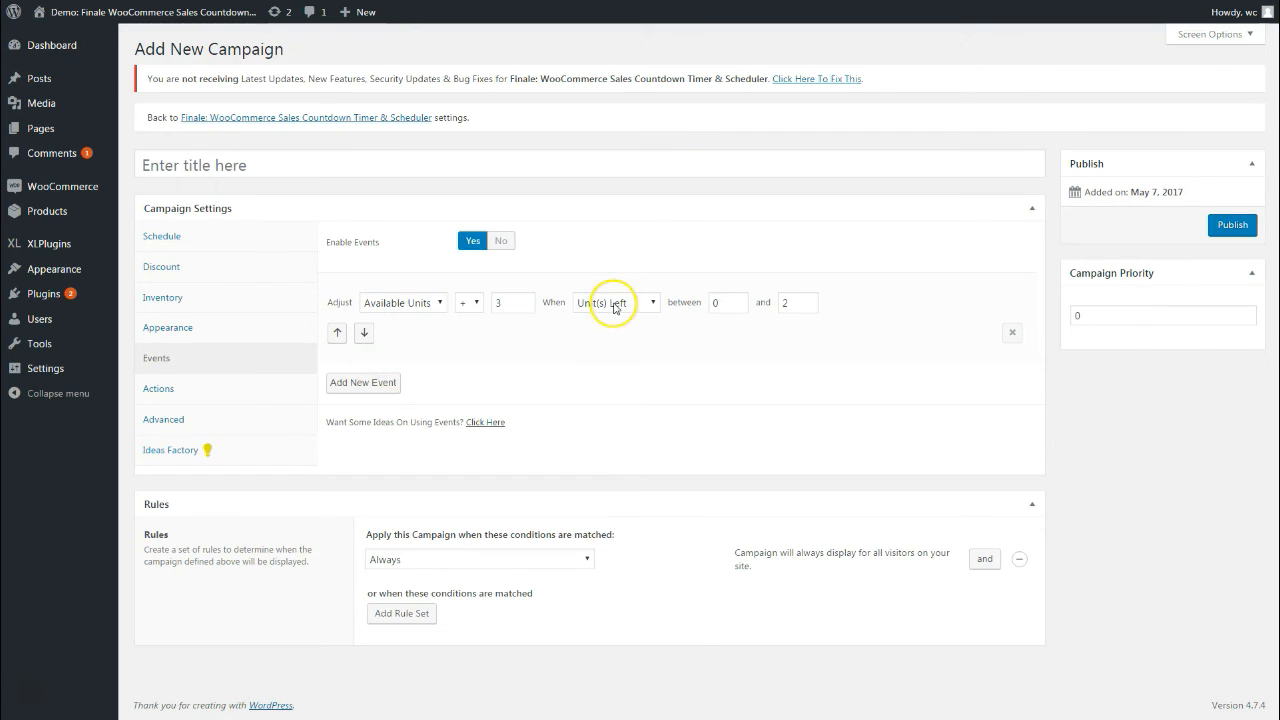
pyautogui.click(610, 304)
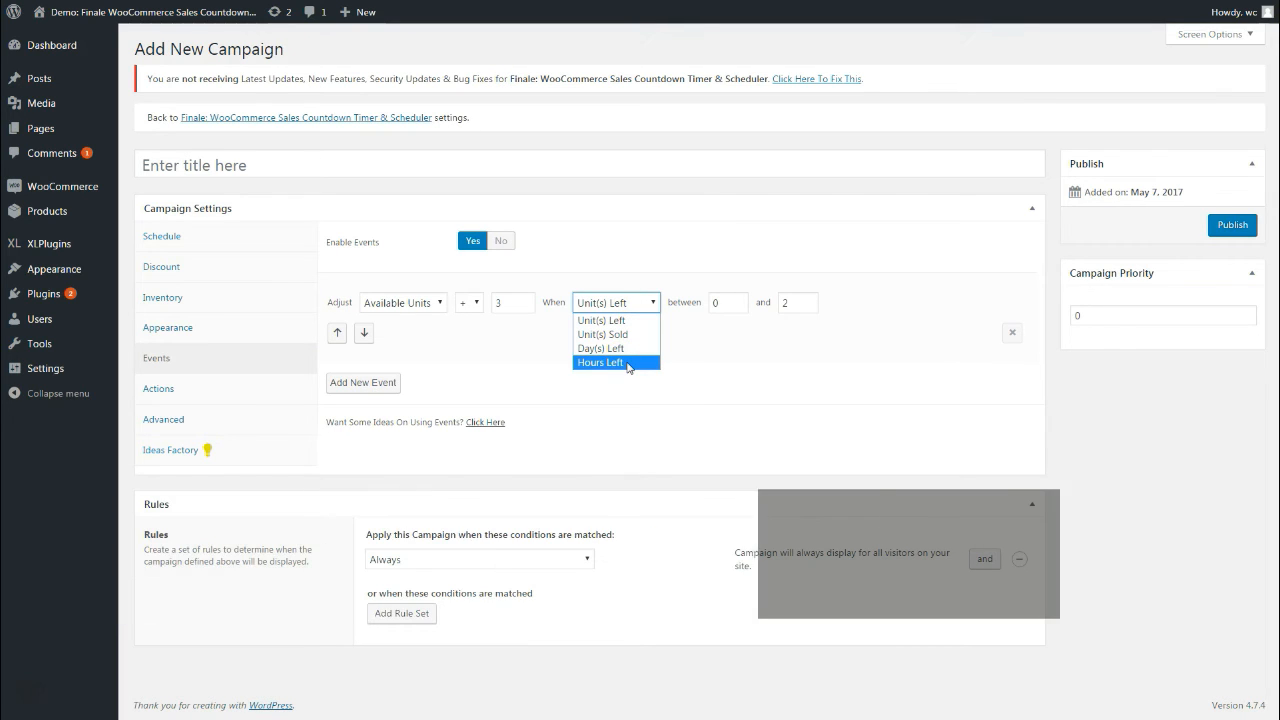
pyautogui.click(534, 347)
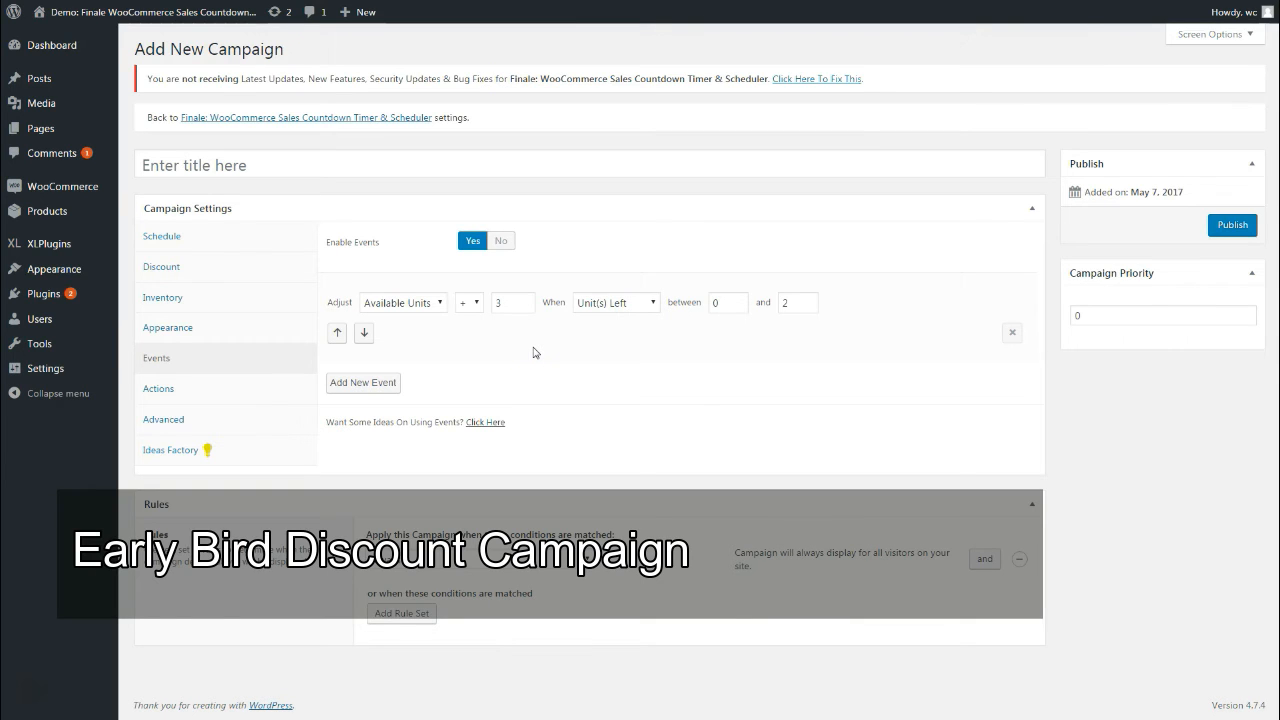
# Make the first event a 15 discount triggered by Unit(s) Sold between 0 and 5
pyautogui.click(403, 302)
pyautogui.click(403, 334)
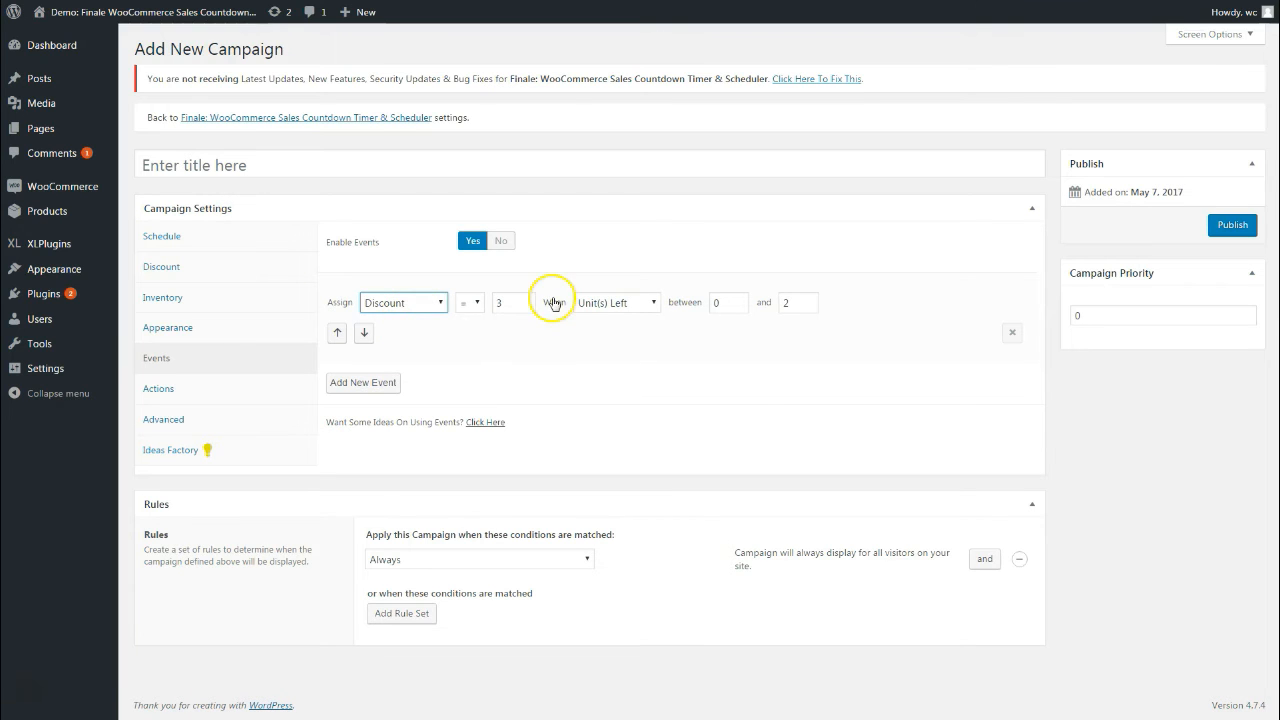
pyautogui.doubleClick(517, 303)
pyautogui.write('15')
pyautogui.click(615, 302)
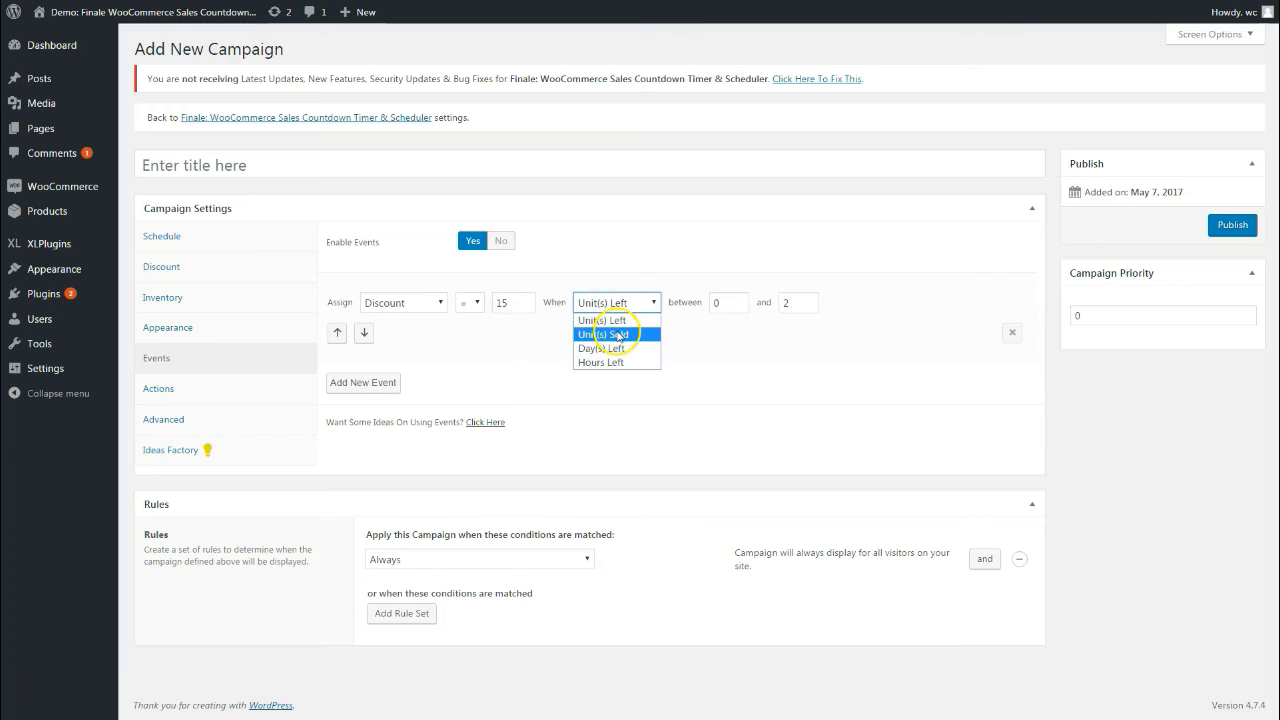
pyautogui.click(612, 332)
pyautogui.click(790, 303)
pyautogui.doubleClick(788, 303)
pyautogui.write('5')
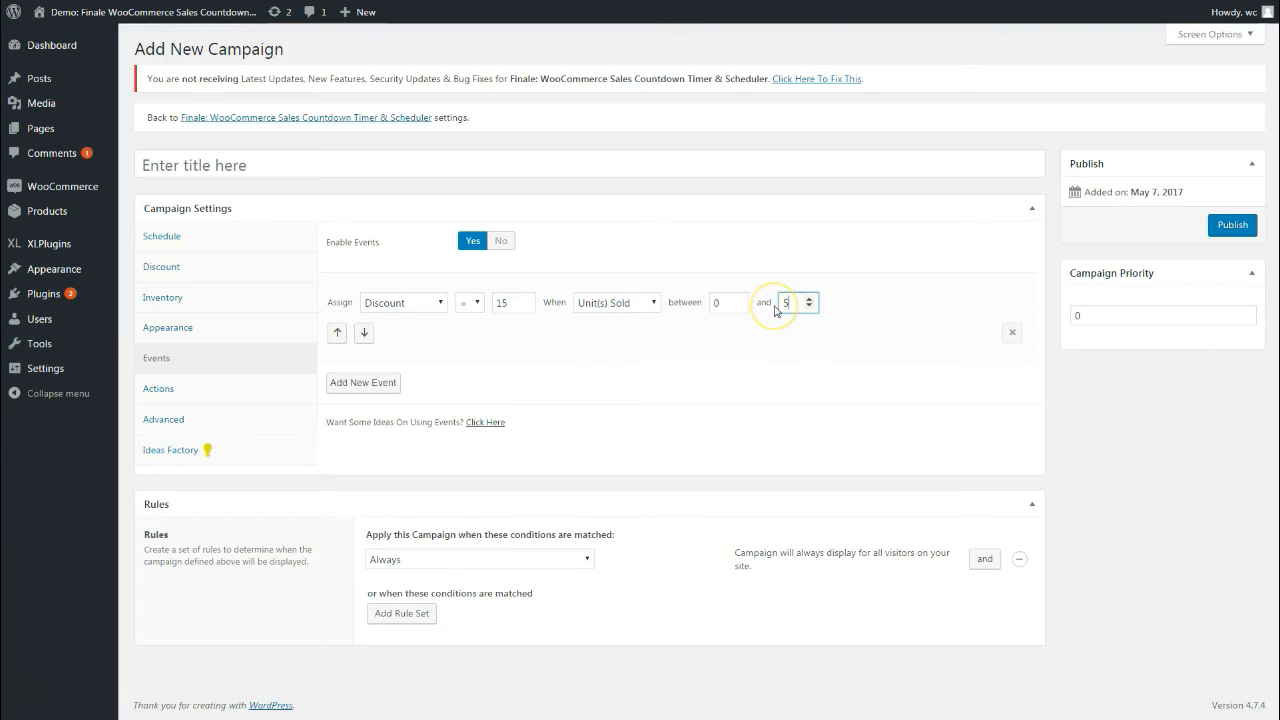
pyautogui.click(821, 381)
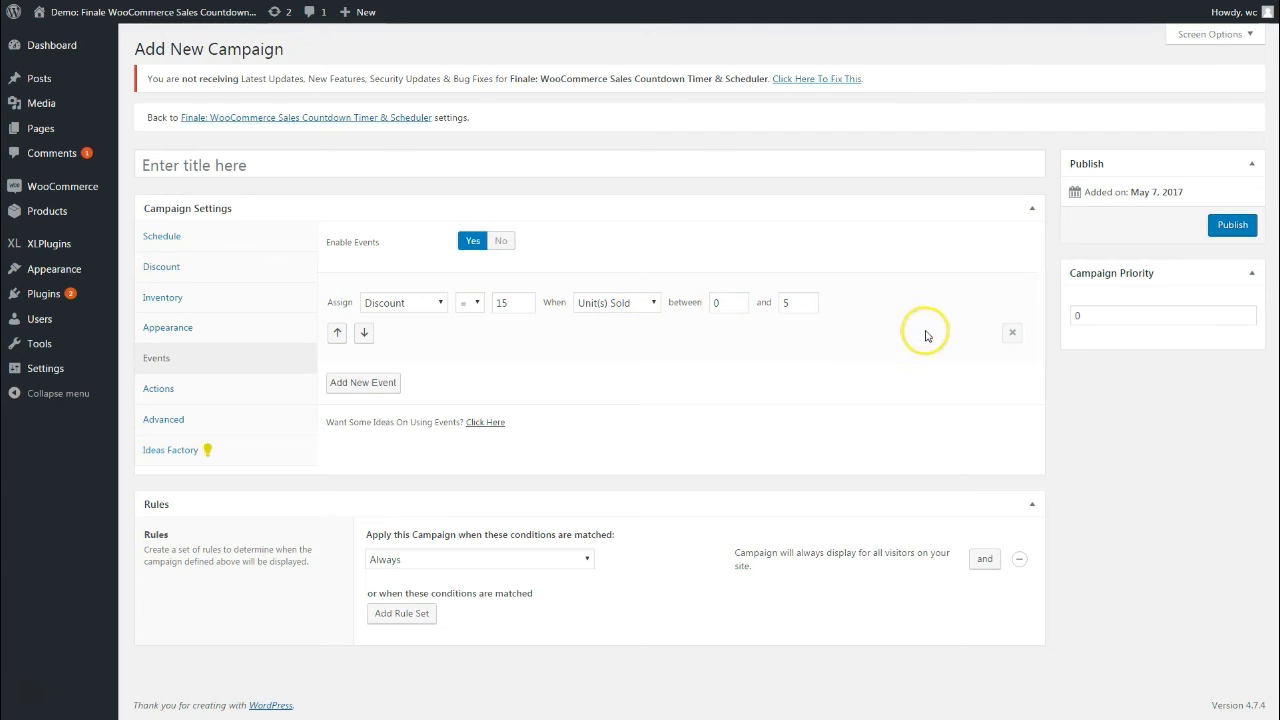
# Add a second event and set it to Discount
pyautogui.click(362, 385)
pyautogui.click(372, 397)
pyautogui.click(397, 427)
# Set the second event to a 10 discount when Unit(s) Sold is 5 to 10
pyautogui.click(514, 397)
pyautogui.write('10')
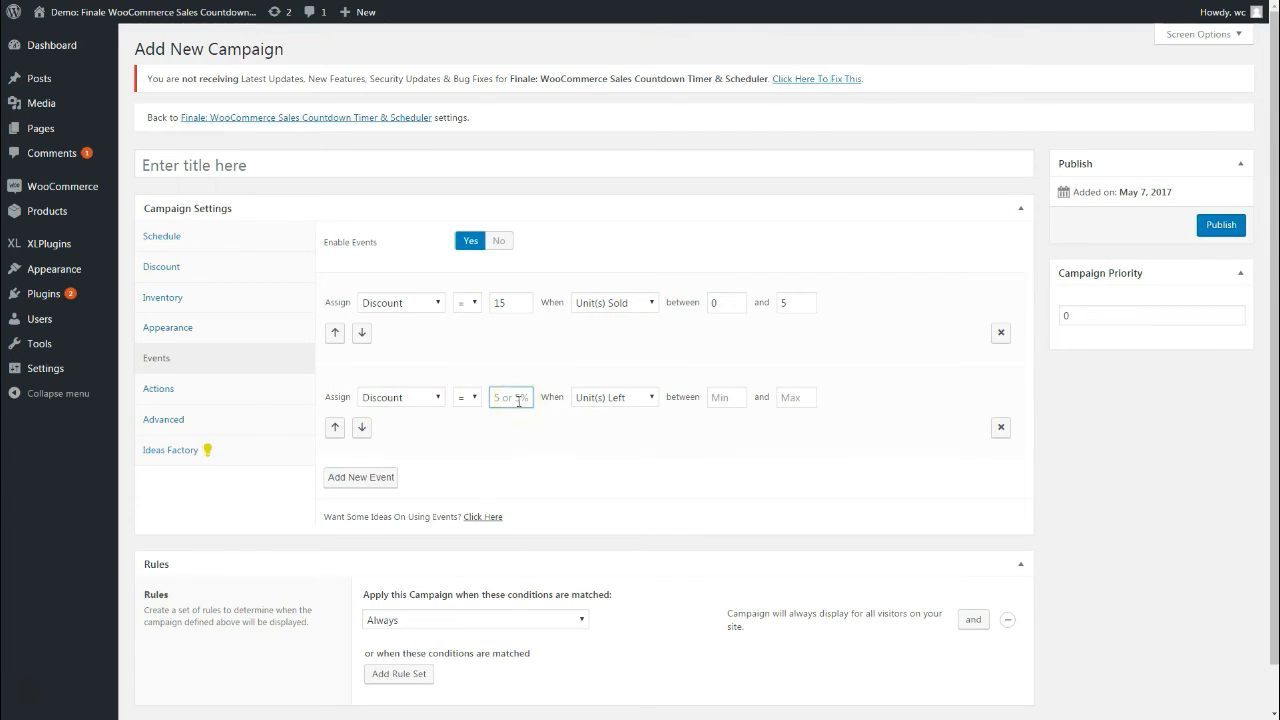
pyautogui.click(590, 398)
pyautogui.click(600, 424)
pyautogui.click(705, 400)
pyautogui.write('5')
pyautogui.press('Tab')
pyautogui.write('10')
# Add a third event giving a 5 discount when Unit(s) Sold is 10 to 15
pyautogui.click(358, 477)
pyautogui.click(395, 491)
pyautogui.click(405, 524)
pyautogui.click(508, 491)
pyautogui.write('5')
pyautogui.click(574, 497)
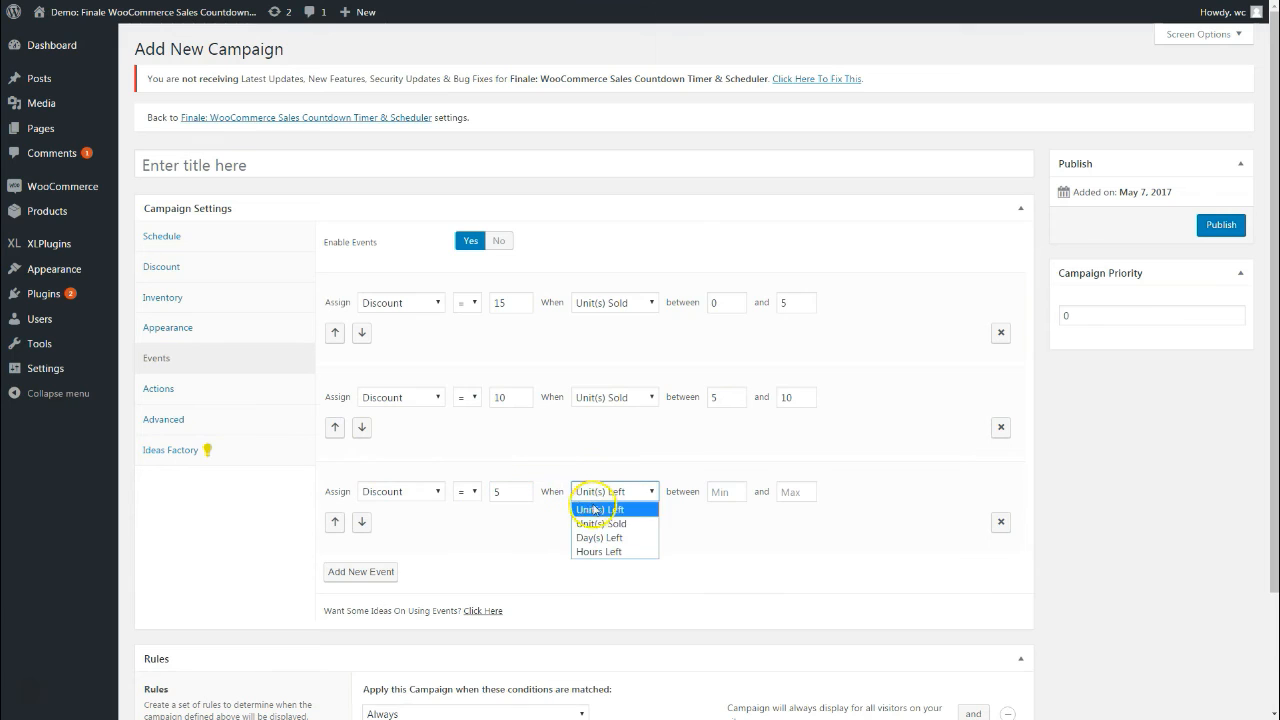
pyautogui.click(600, 520)
pyautogui.click(727, 491)
pyautogui.write('0')
pyautogui.moveTo(729, 492); pyautogui.dragTo(713, 497)
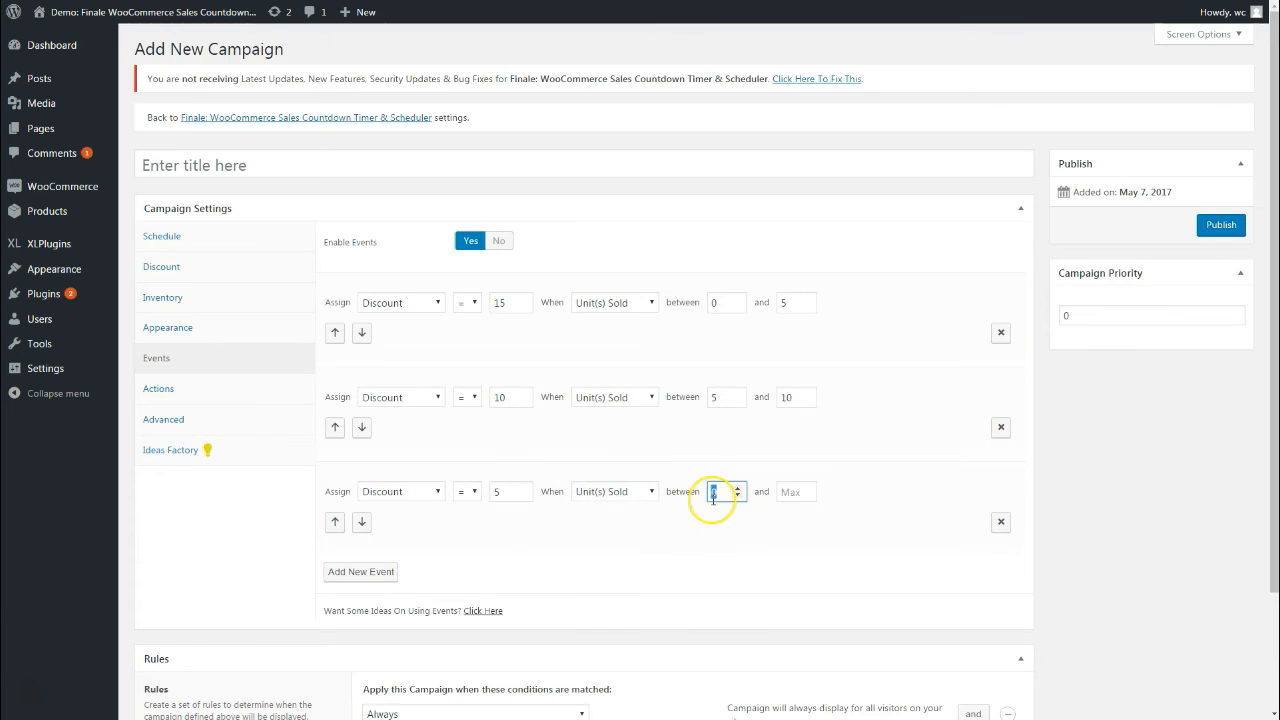
pyautogui.write('10')
pyautogui.press('BackSpace')
pyautogui.press('BackSpace')
pyautogui.write('10')
pyautogui.press('Tab')
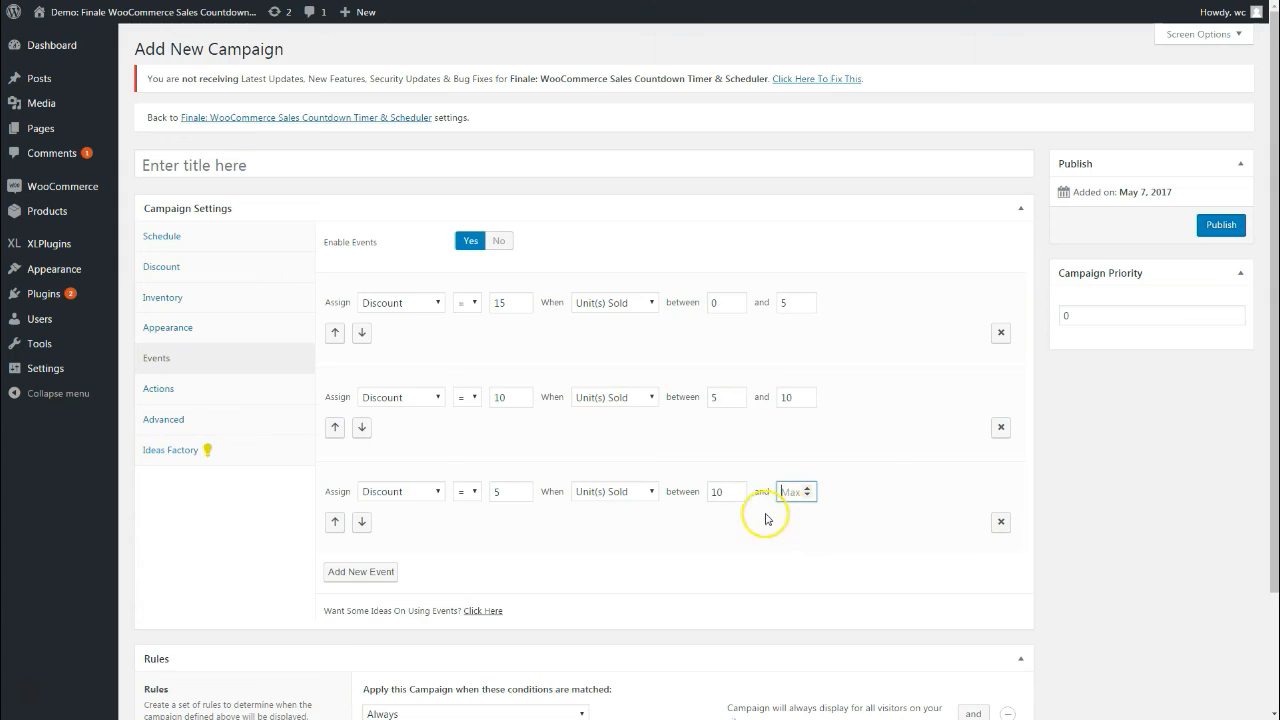
pyautogui.write('15')
pyautogui.click(767, 520)
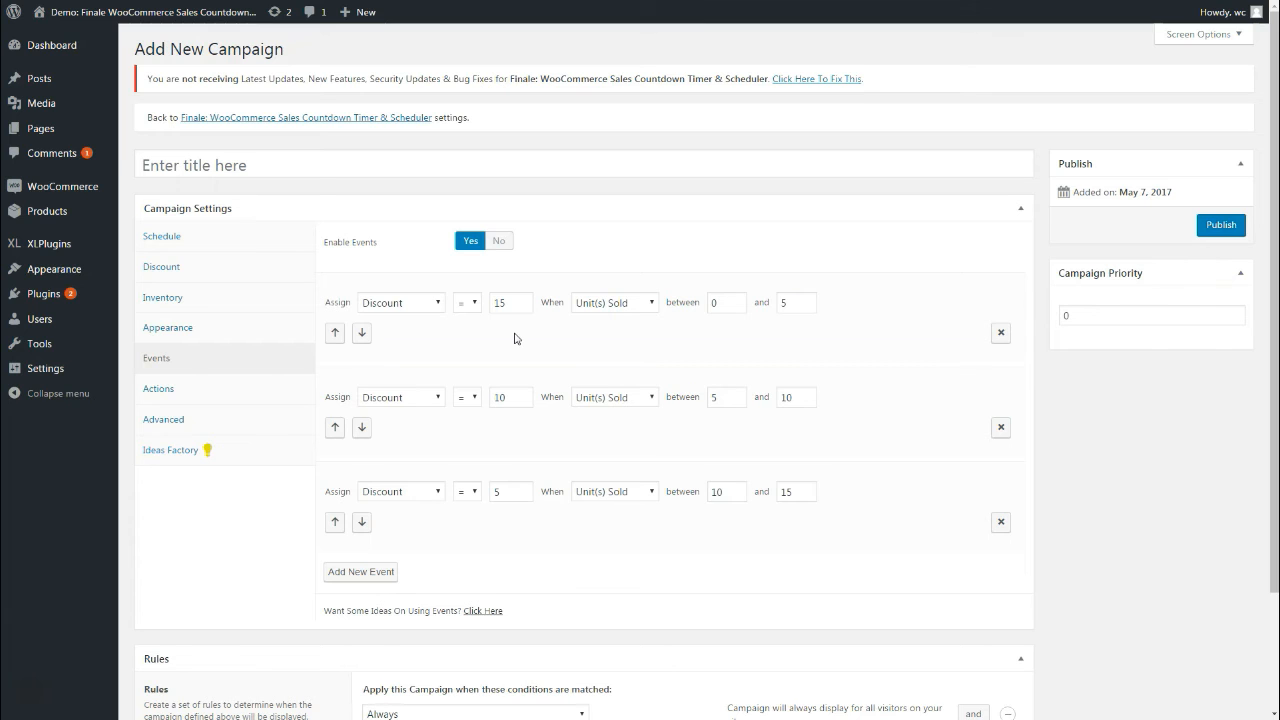
# Delete the second and third events, then try Available Units 3 on Unit(s) Left 0–2
pyautogui.click(1002, 523)
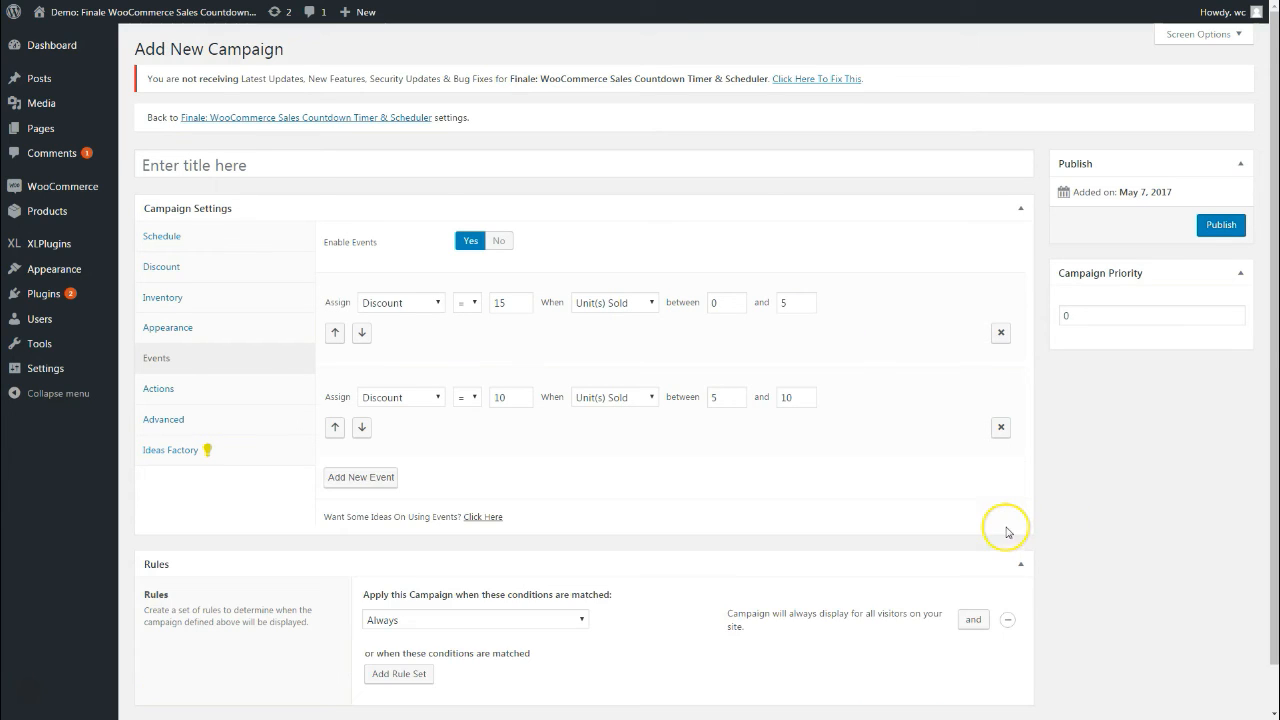
pyautogui.click(1002, 428)
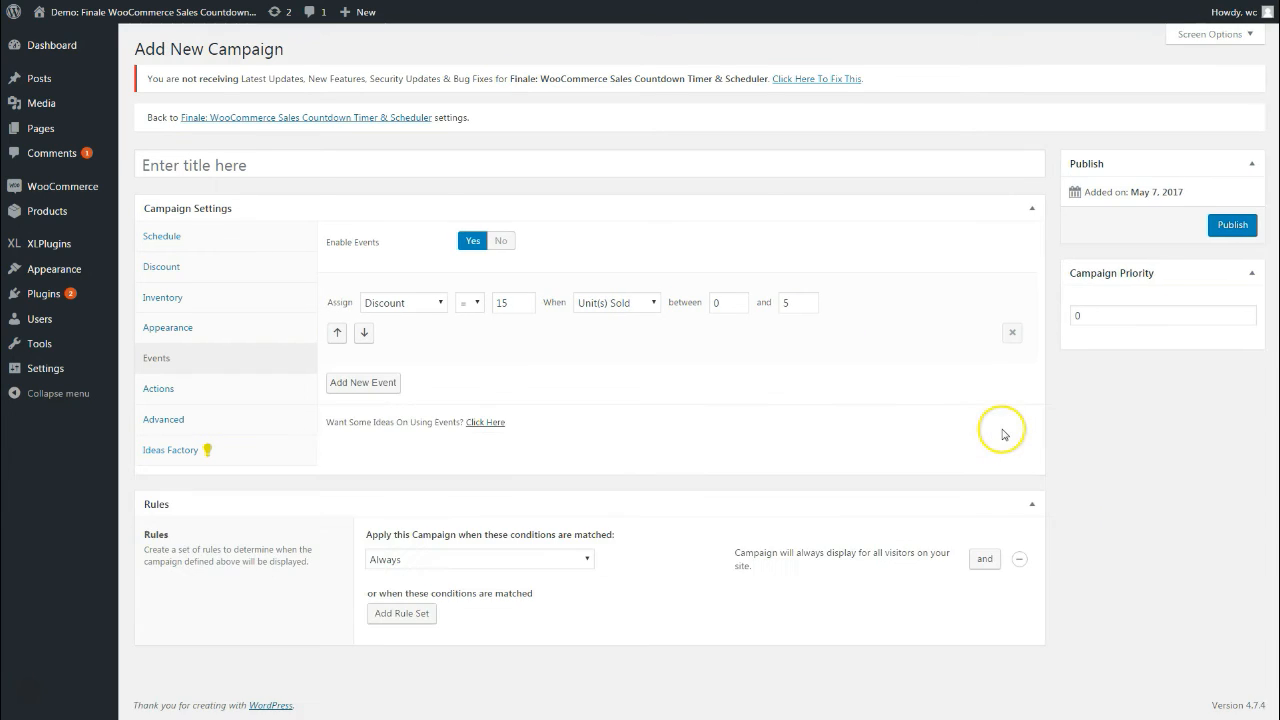
pyautogui.click(428, 304)
pyautogui.click(410, 348)
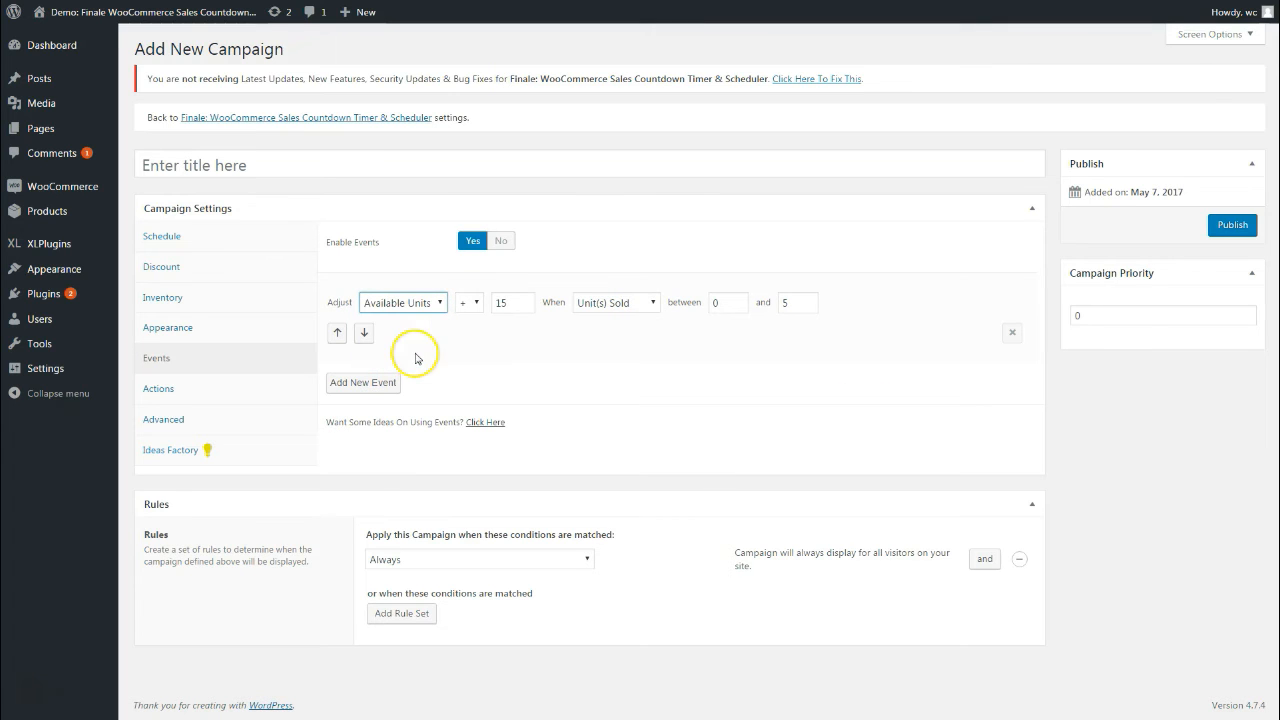
pyautogui.doubleClick(514, 305)
pyautogui.write('3')
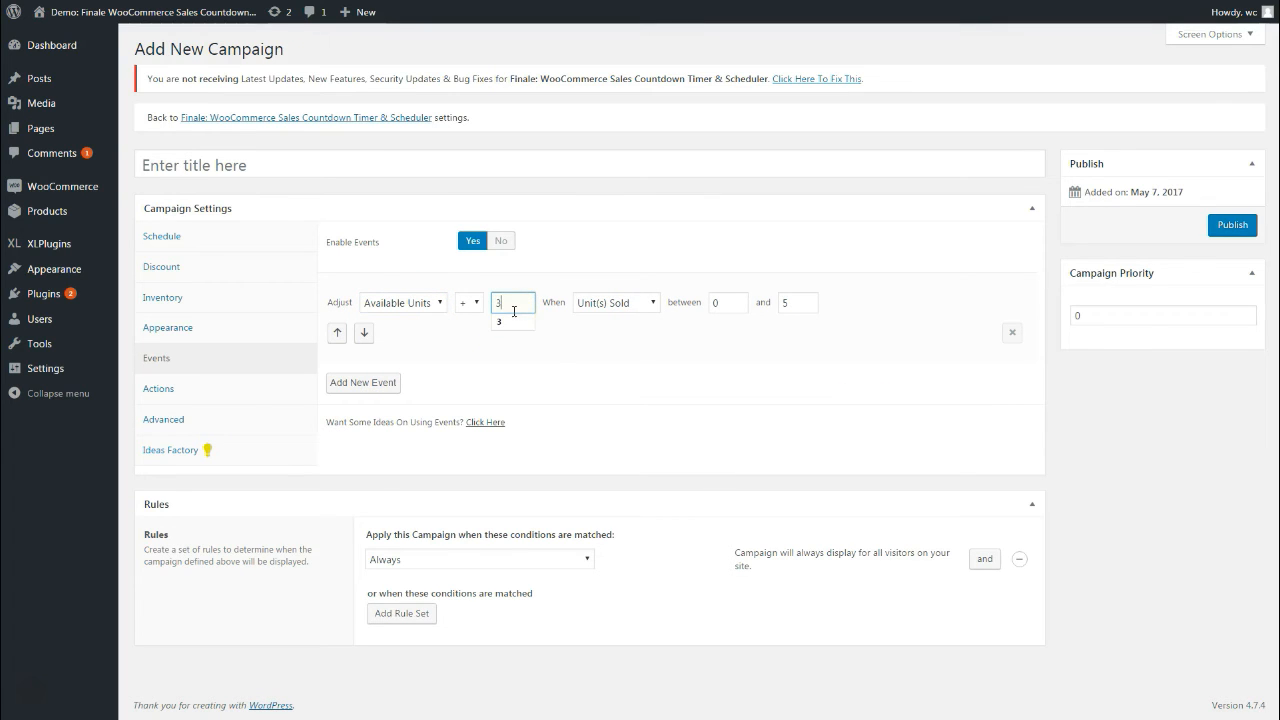
pyautogui.click(585, 302)
pyautogui.click(620, 331)
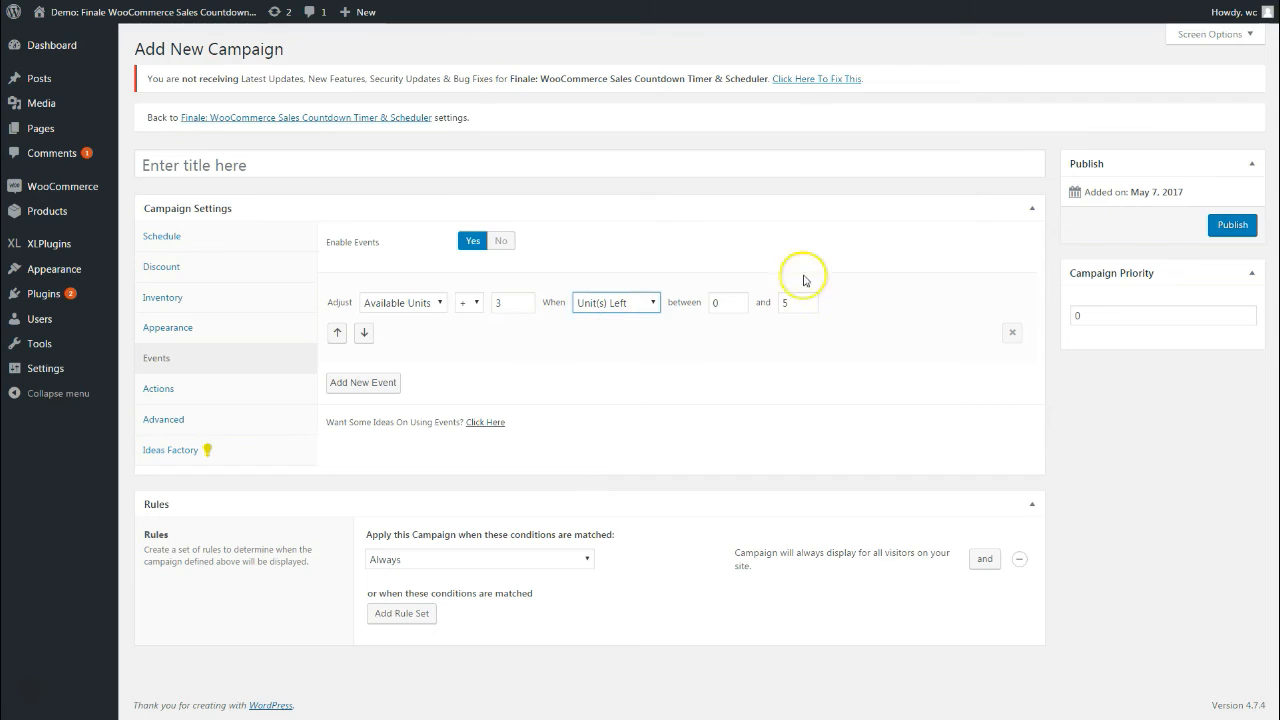
pyautogui.doubleClick(787, 300)
pyautogui.write('2')
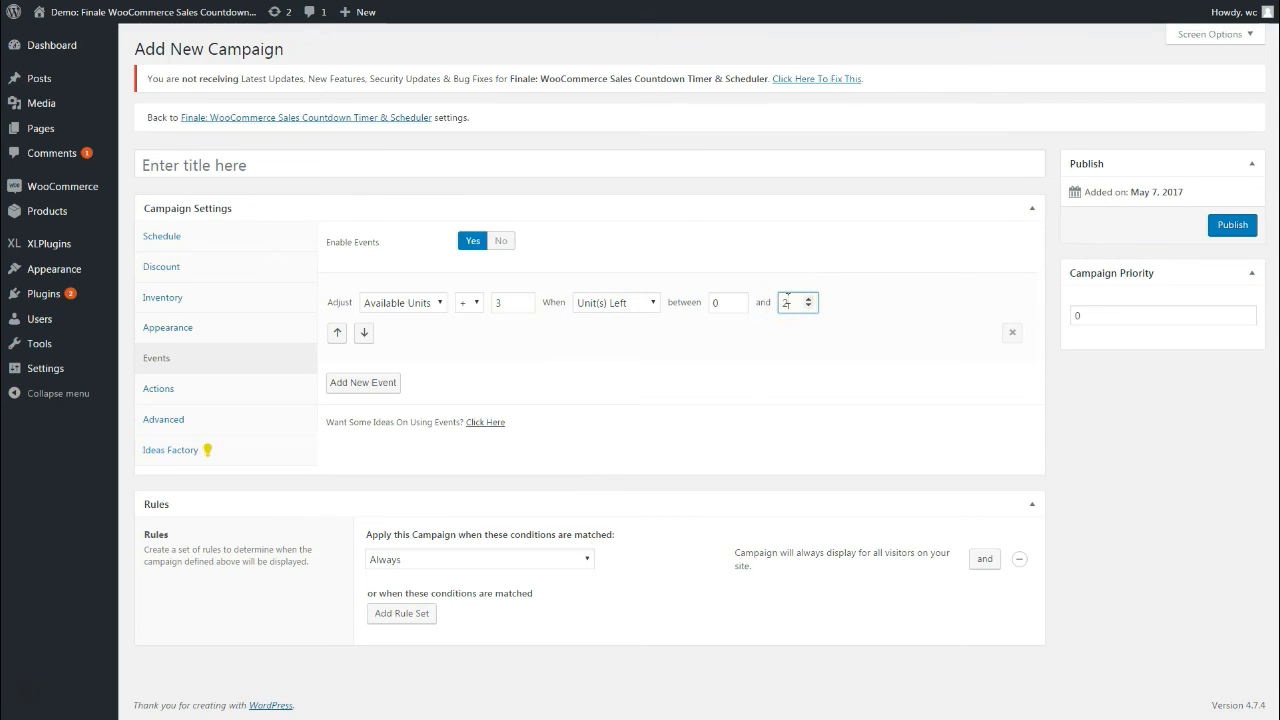
pyautogui.click(738, 378)
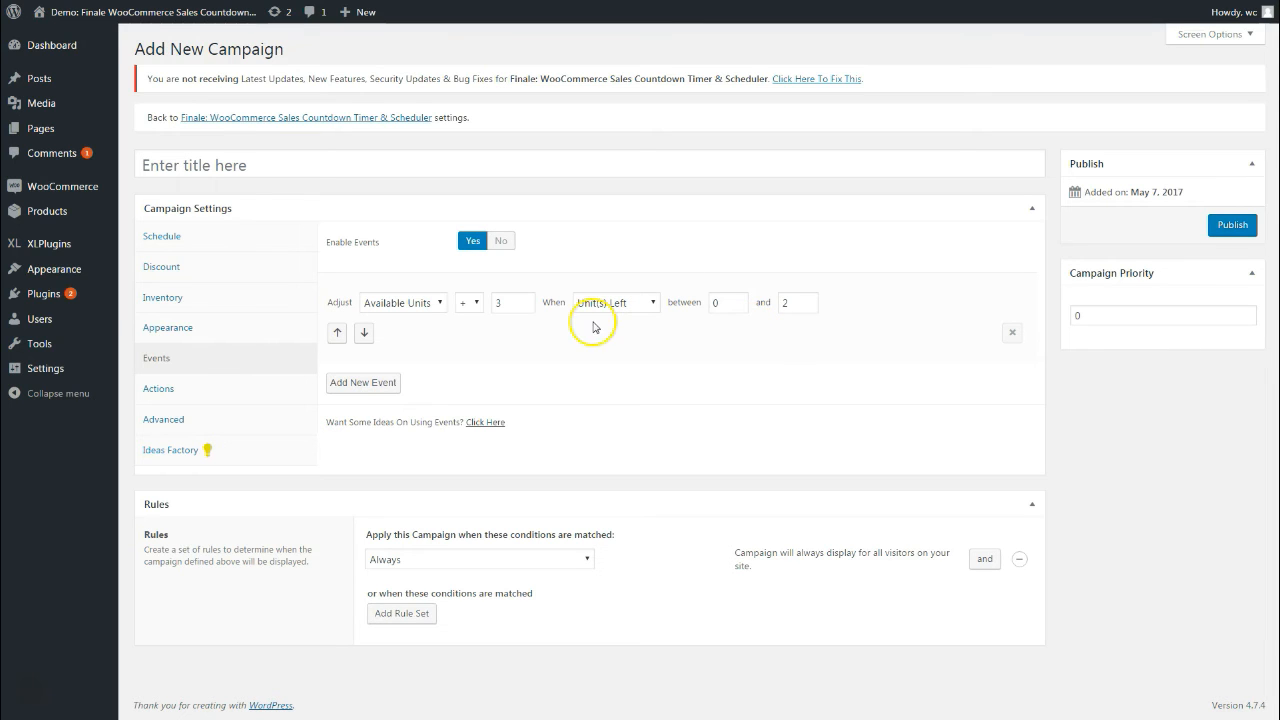
# Switch the event back to a 15 discount, keeping Unit(s) Left between 0 and 2
pyautogui.click(425, 303)
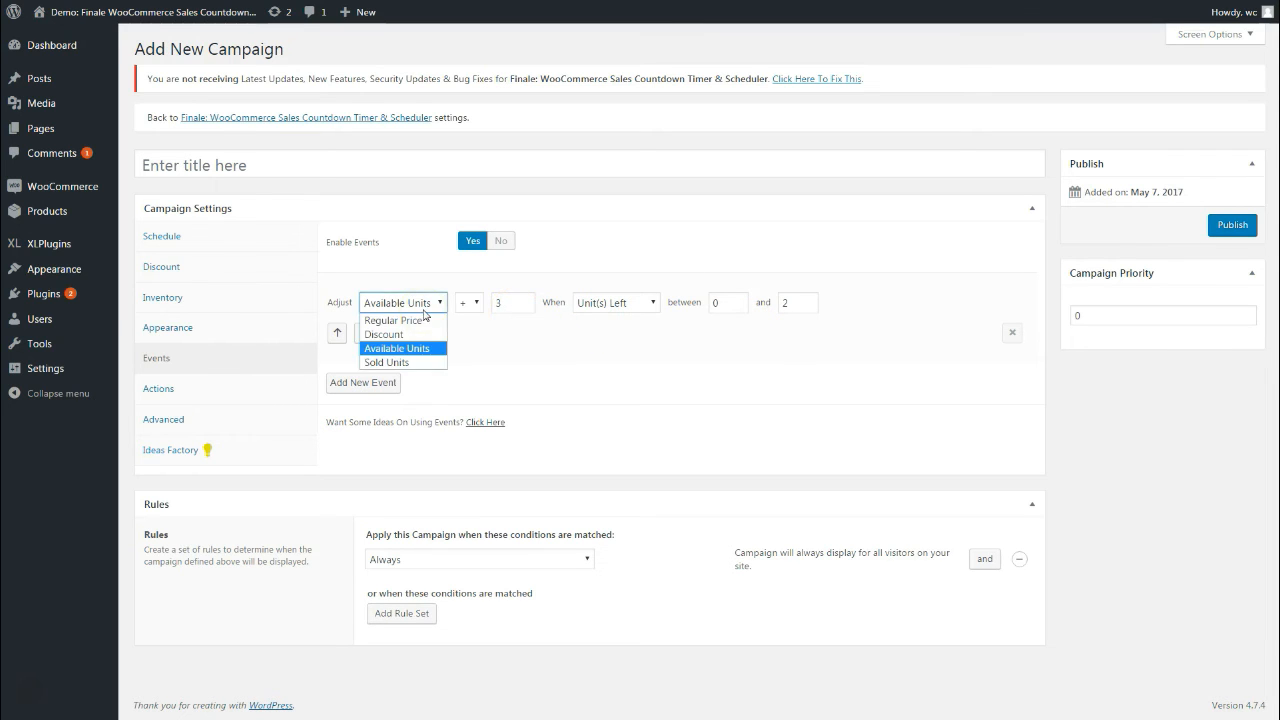
pyautogui.click(416, 335)
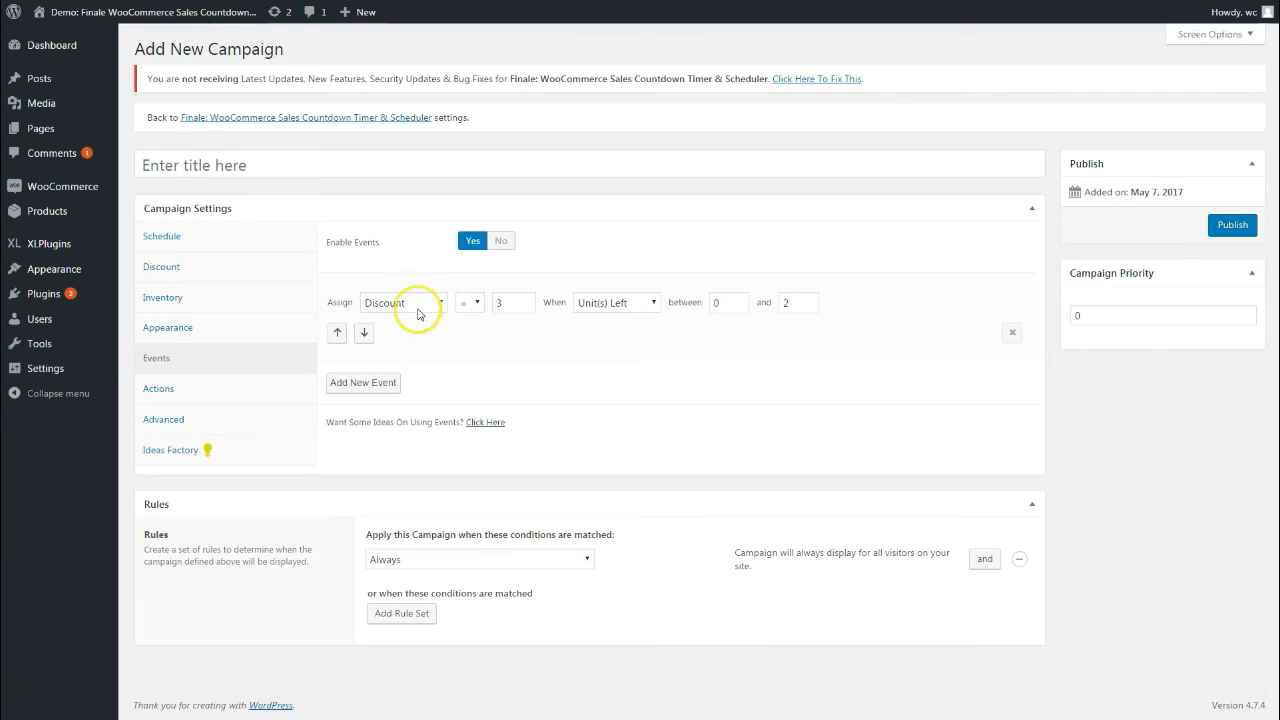
pyautogui.doubleClick(519, 300)
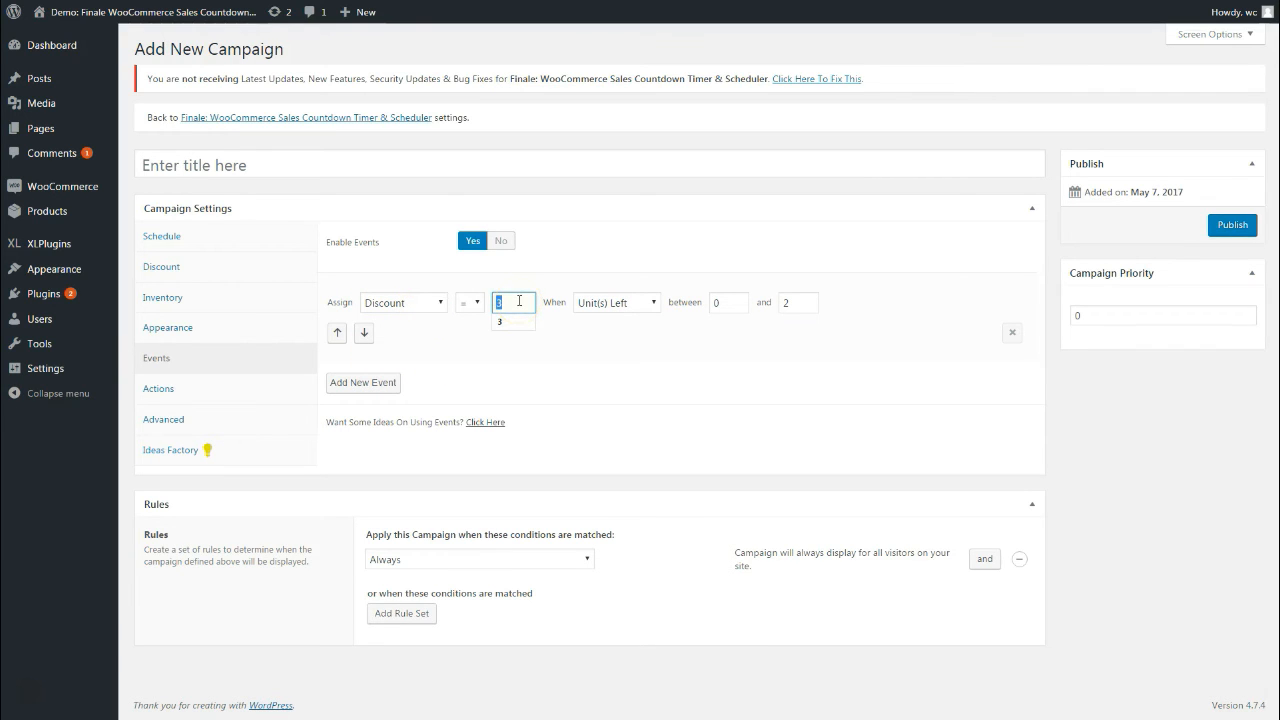
pyautogui.write('15')
pyautogui.click(648, 300)
pyautogui.click(633, 309)
pyautogui.doubleClick(789, 304)
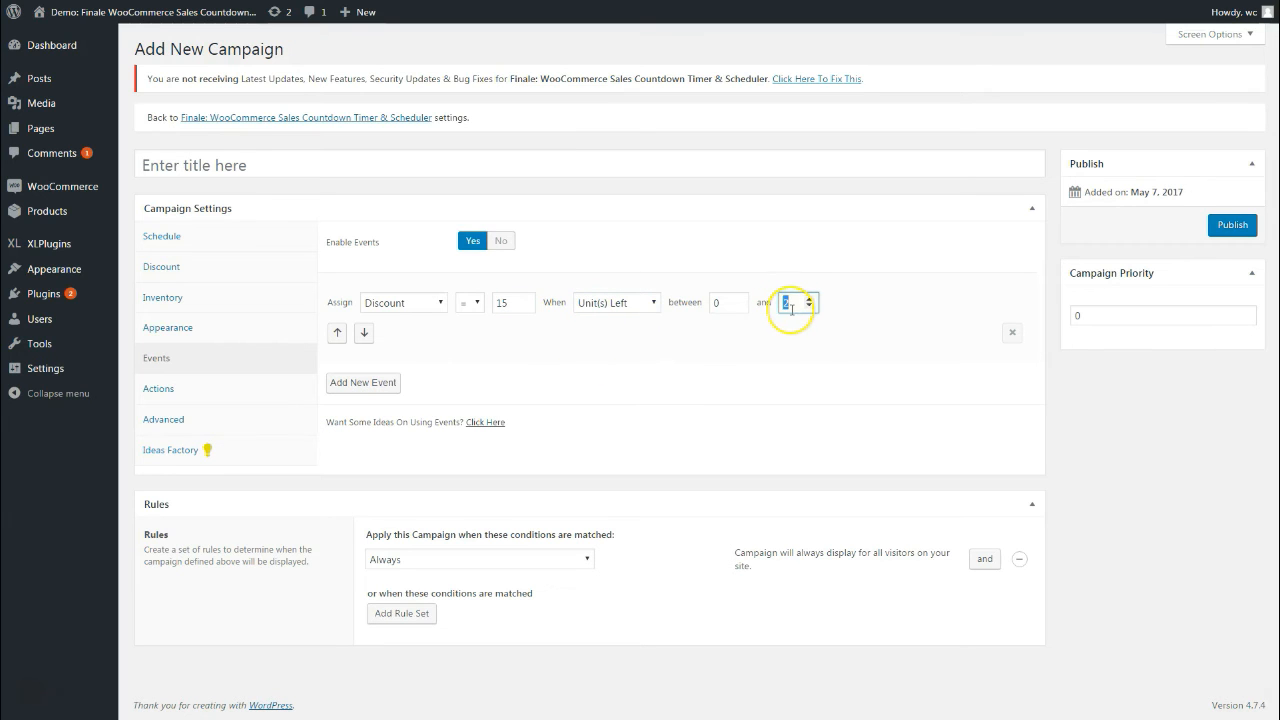
pyautogui.write('200')
pyautogui.press('BackSpace')
pyautogui.press('BackSpace')
pyautogui.click(702, 372)
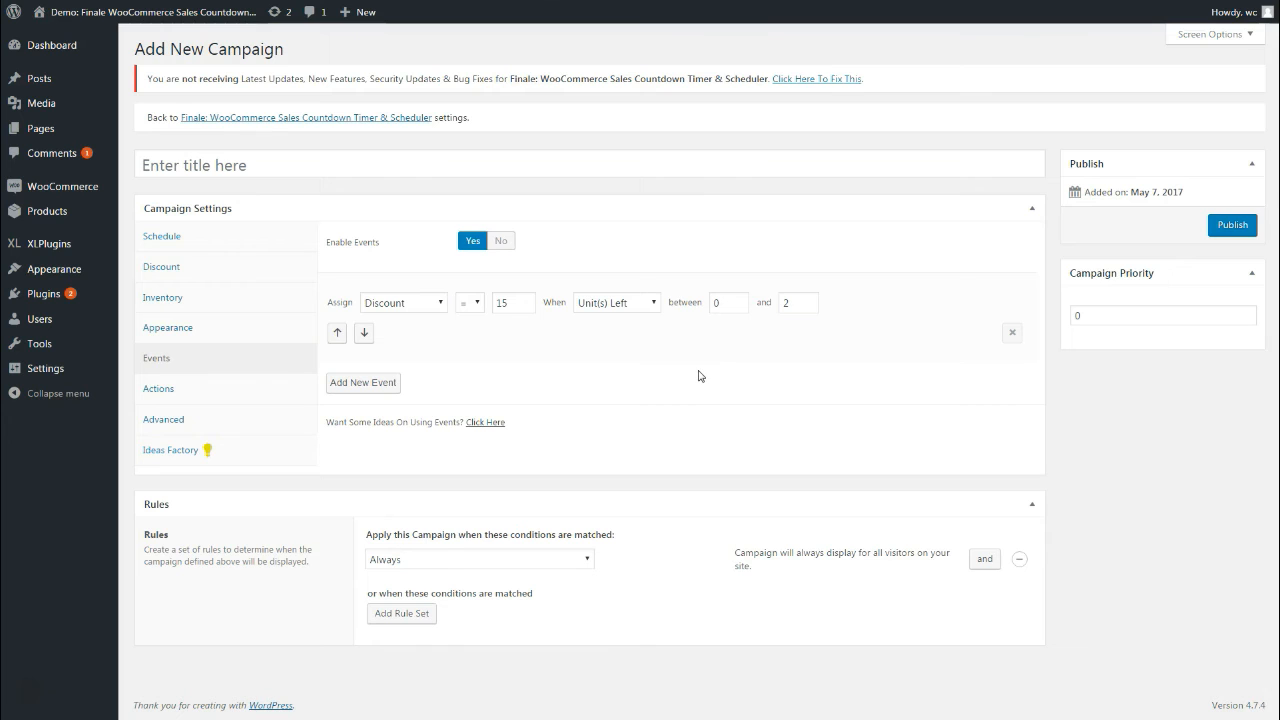
pyautogui.click(698, 358)
# Open the campaign Actions and expand the After Campaign Ends and During Campaign sections
pyautogui.click(168, 399)
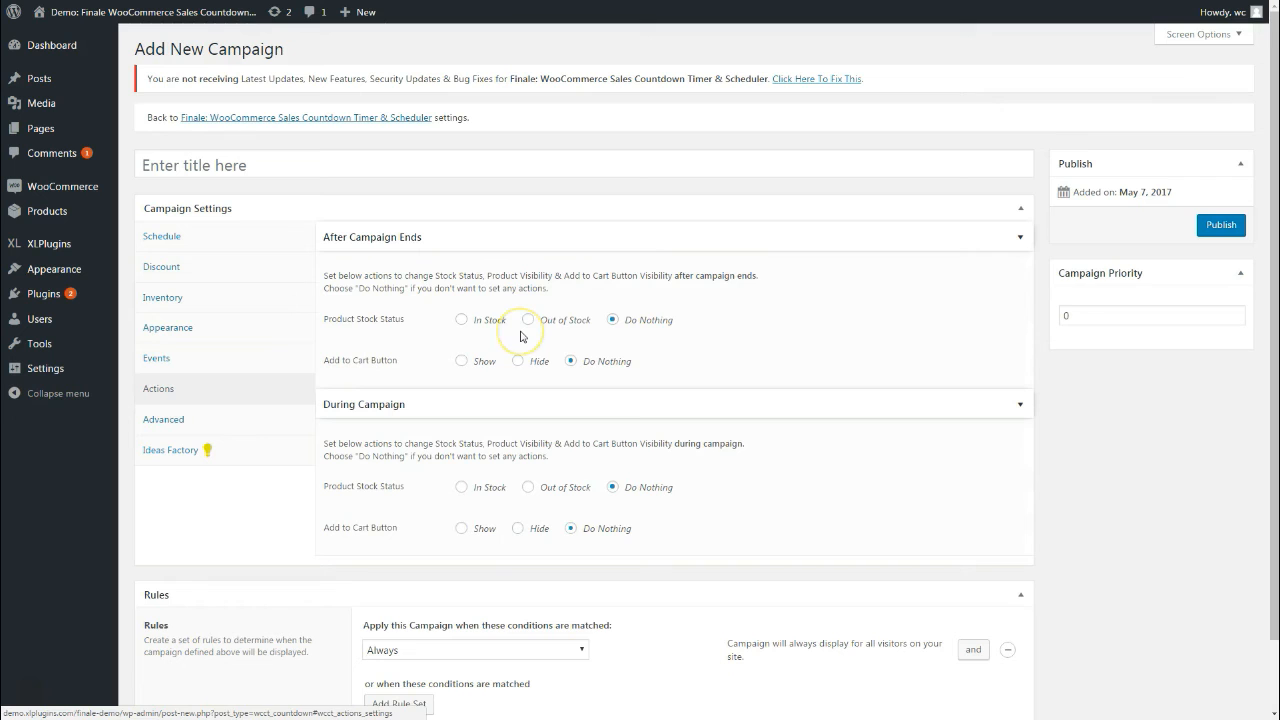
pyautogui.click(656, 246)
pyautogui.click(658, 278)
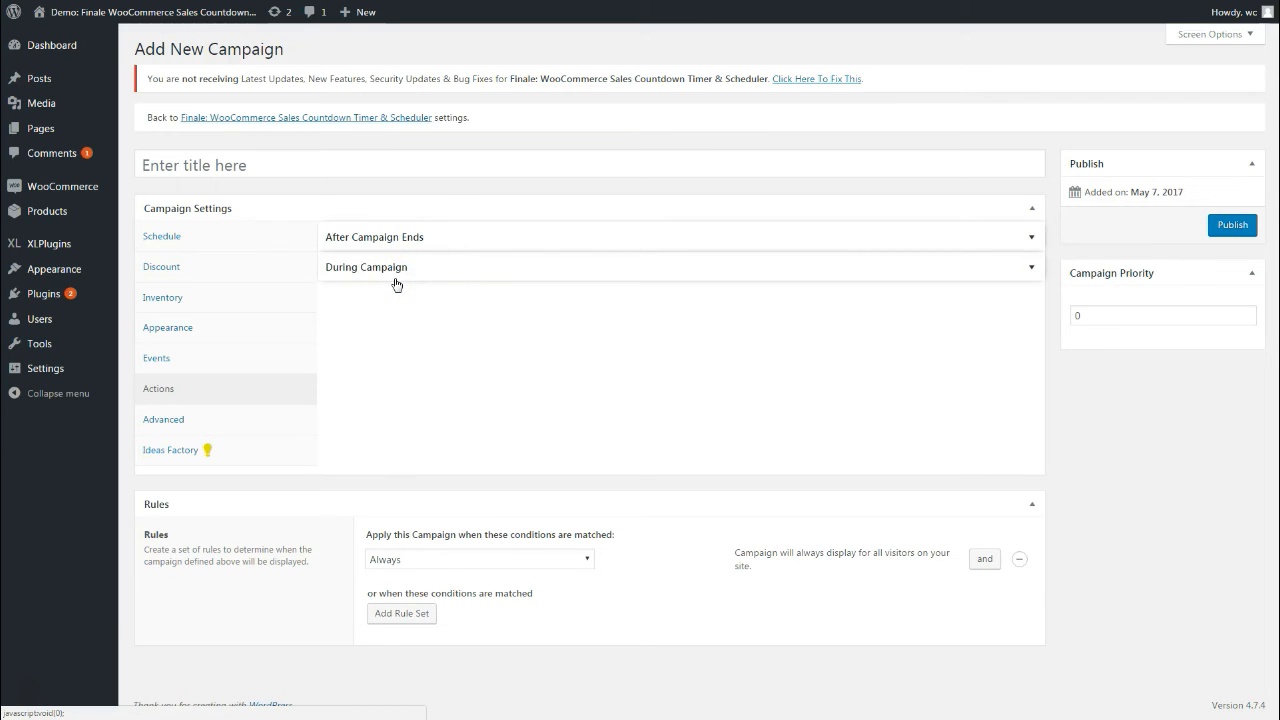
pyautogui.click(413, 241)
pyautogui.click(405, 406)
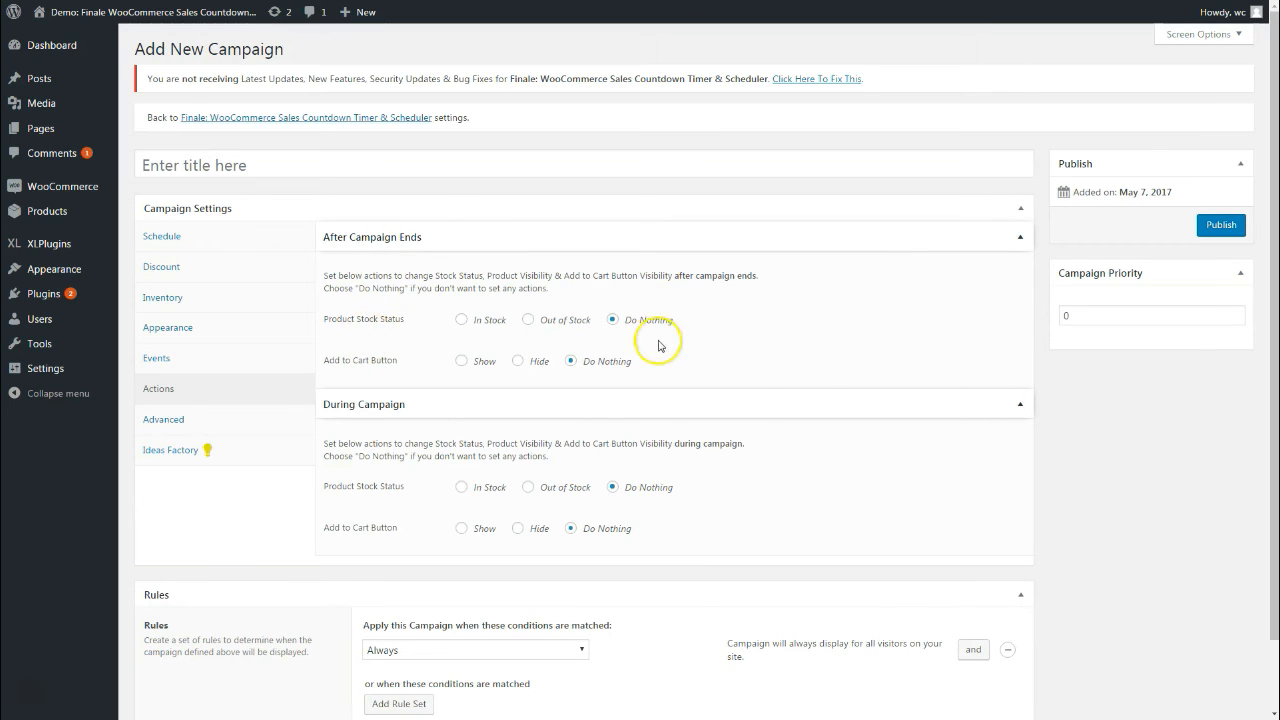
# Set In Stock and Show after the campaign ends, Out of Stock and Hide during it
pyautogui.click(502, 325)
pyautogui.click(485, 364)
pyautogui.scroll(-1, 487, 370)
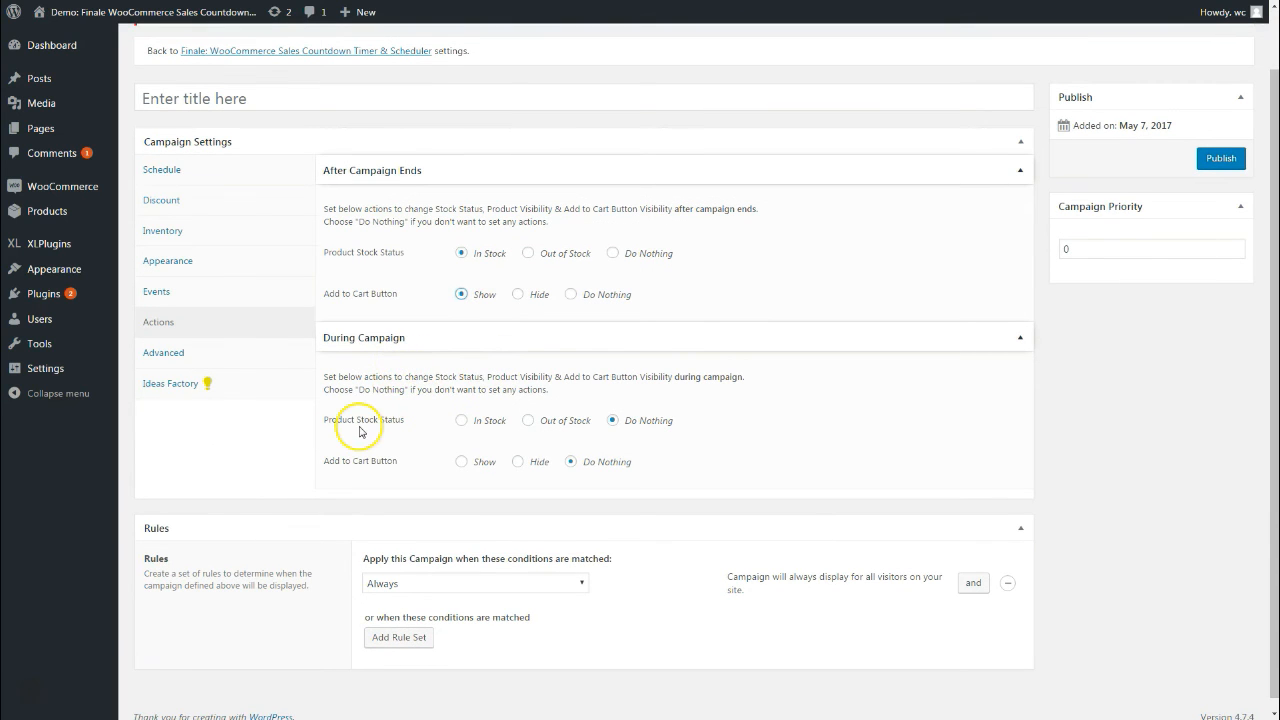
pyautogui.click(555, 424)
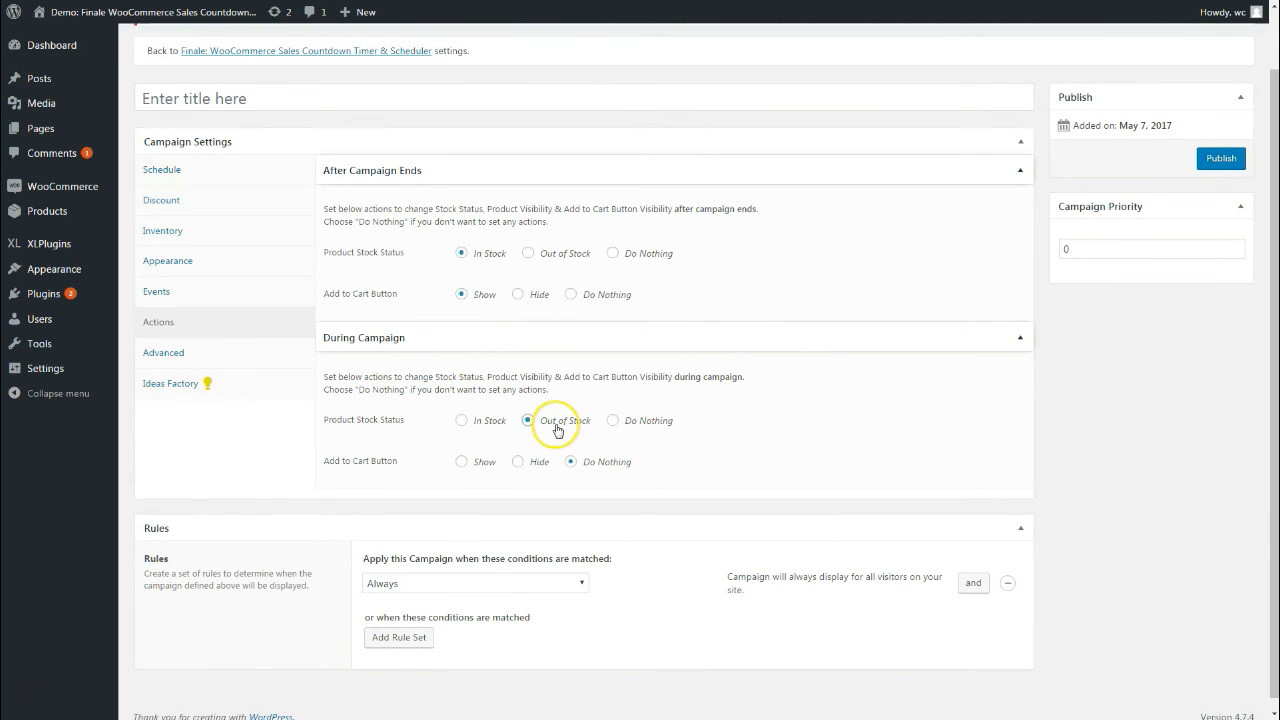
pyautogui.click(519, 465)
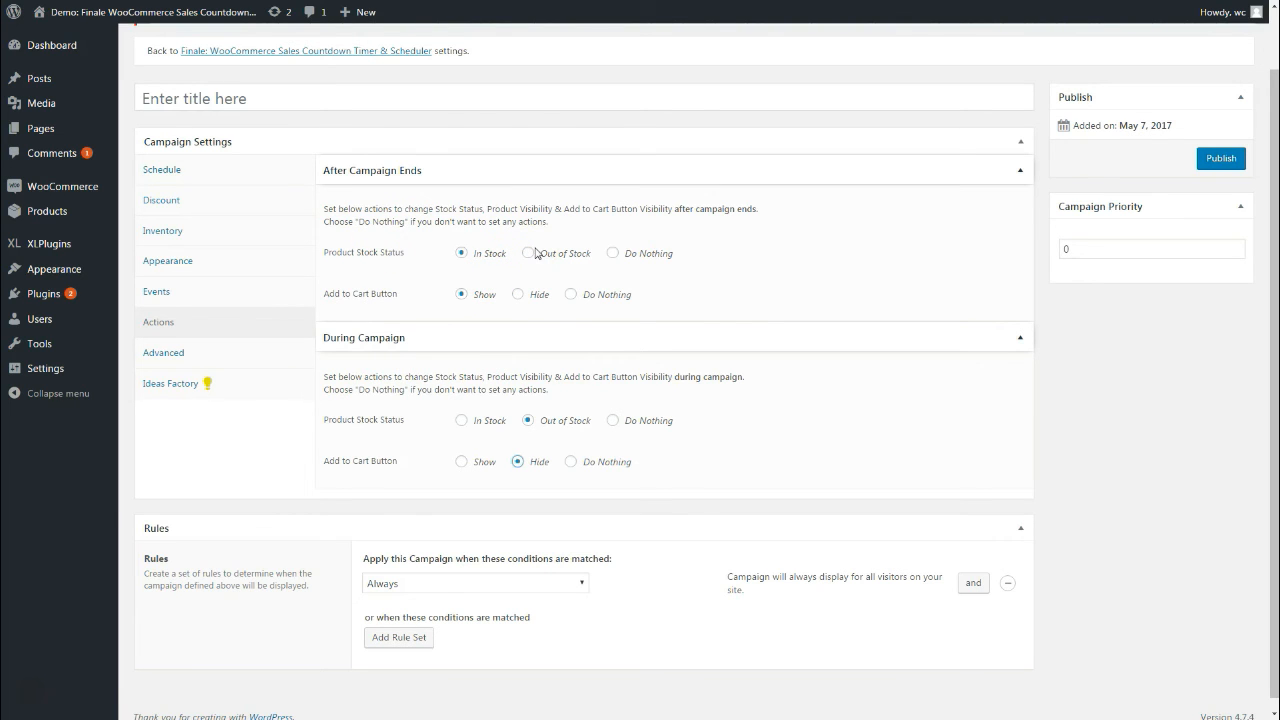
# Under Advanced > Misc Settings, enable the custom Add to Cart button text, keeping 'Get it now'
pyautogui.click(189, 355)
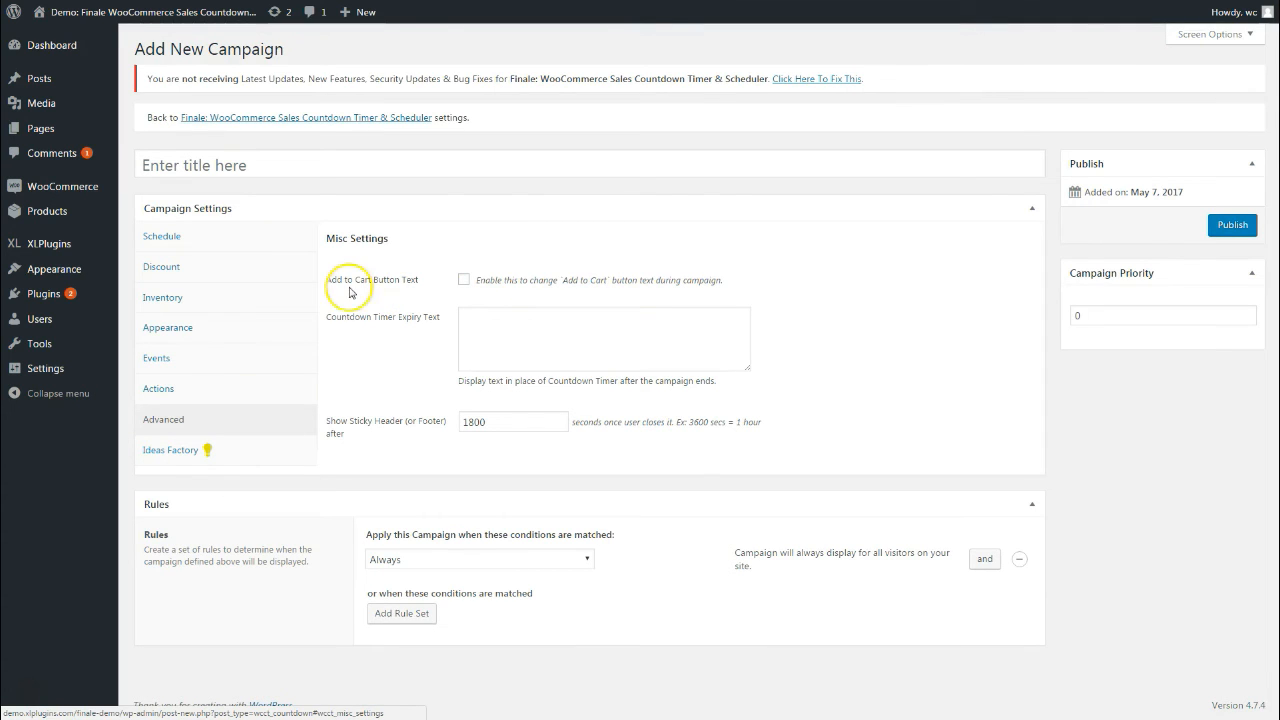
pyautogui.click(463, 280)
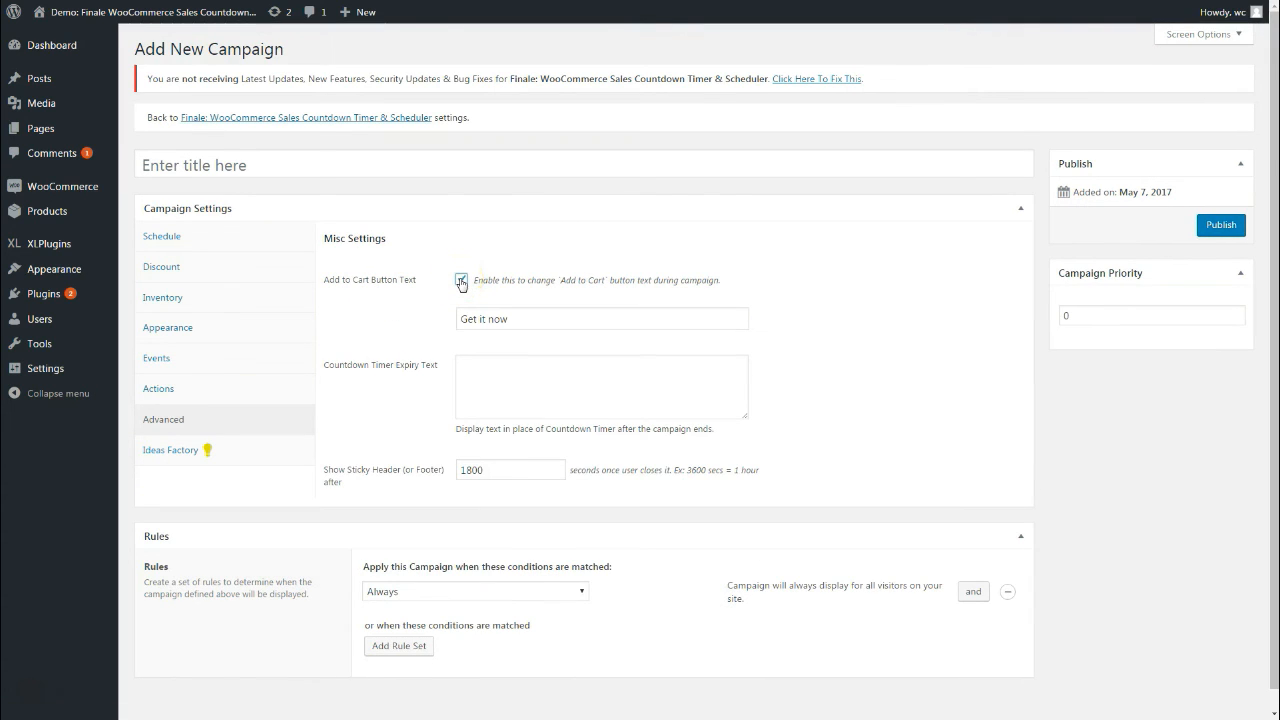
pyautogui.doubleClick(498, 319)
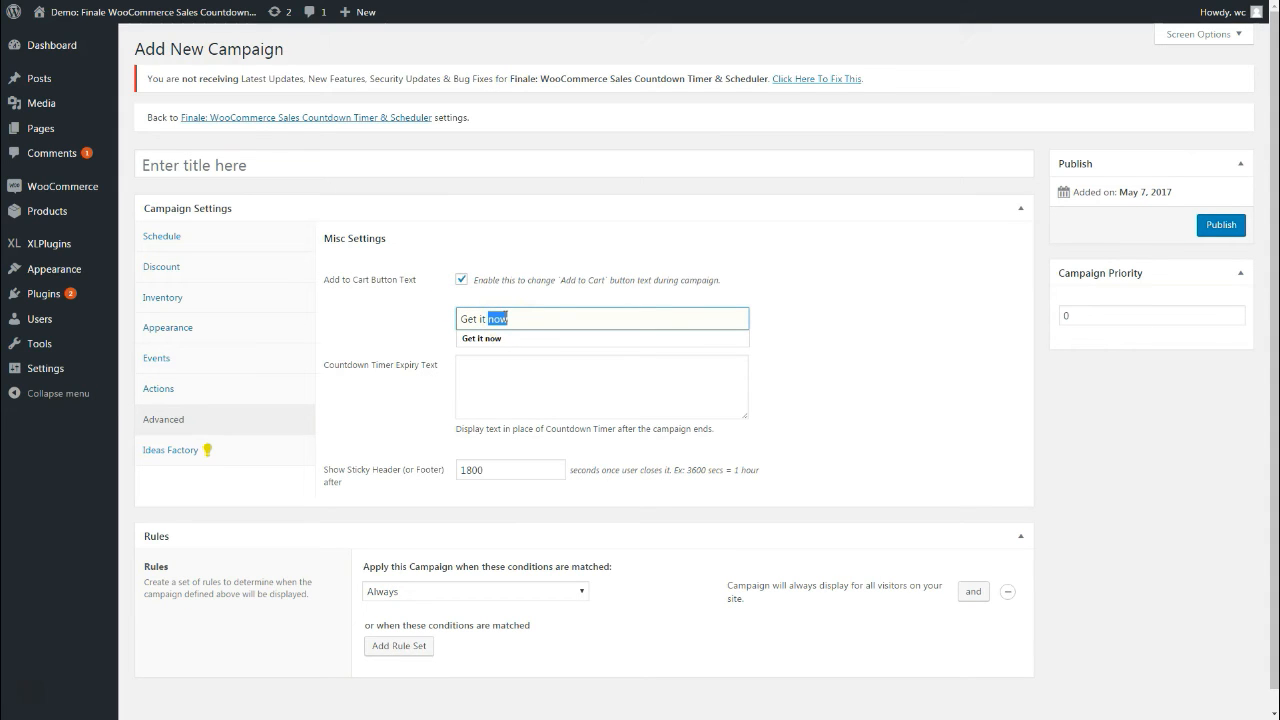
pyautogui.click(857, 310)
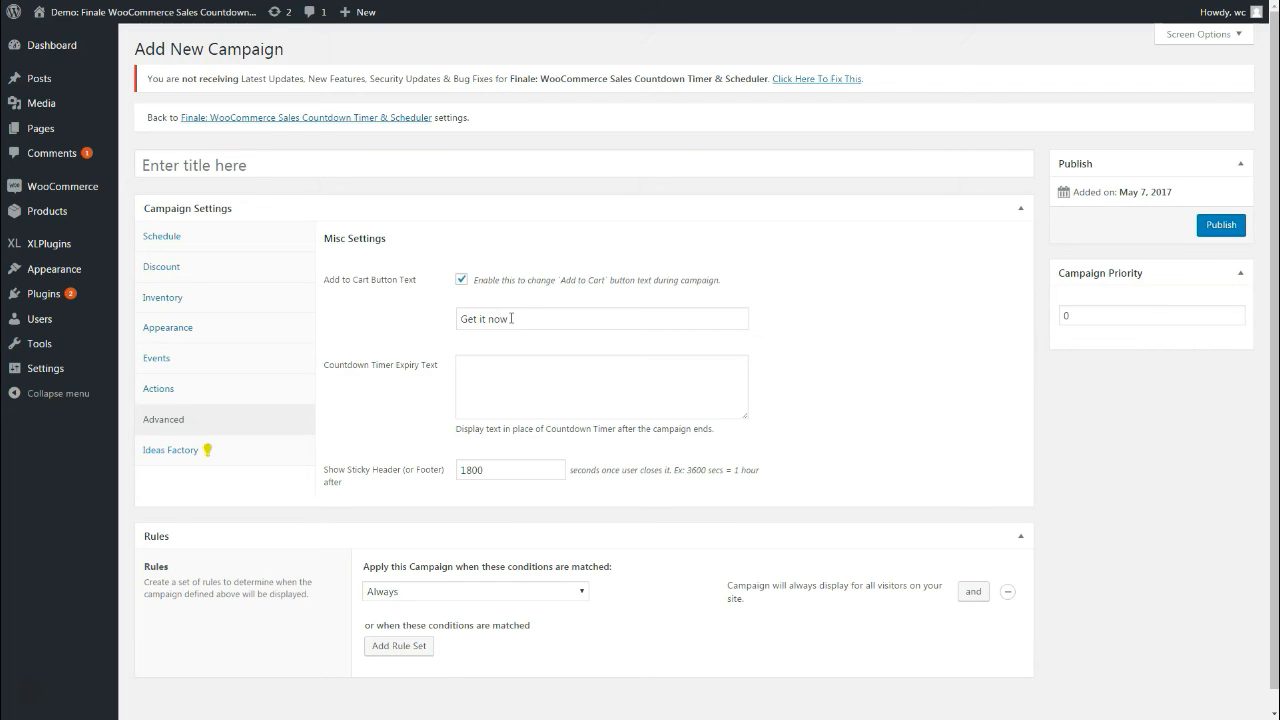
pyautogui.doubleClick(511, 318)
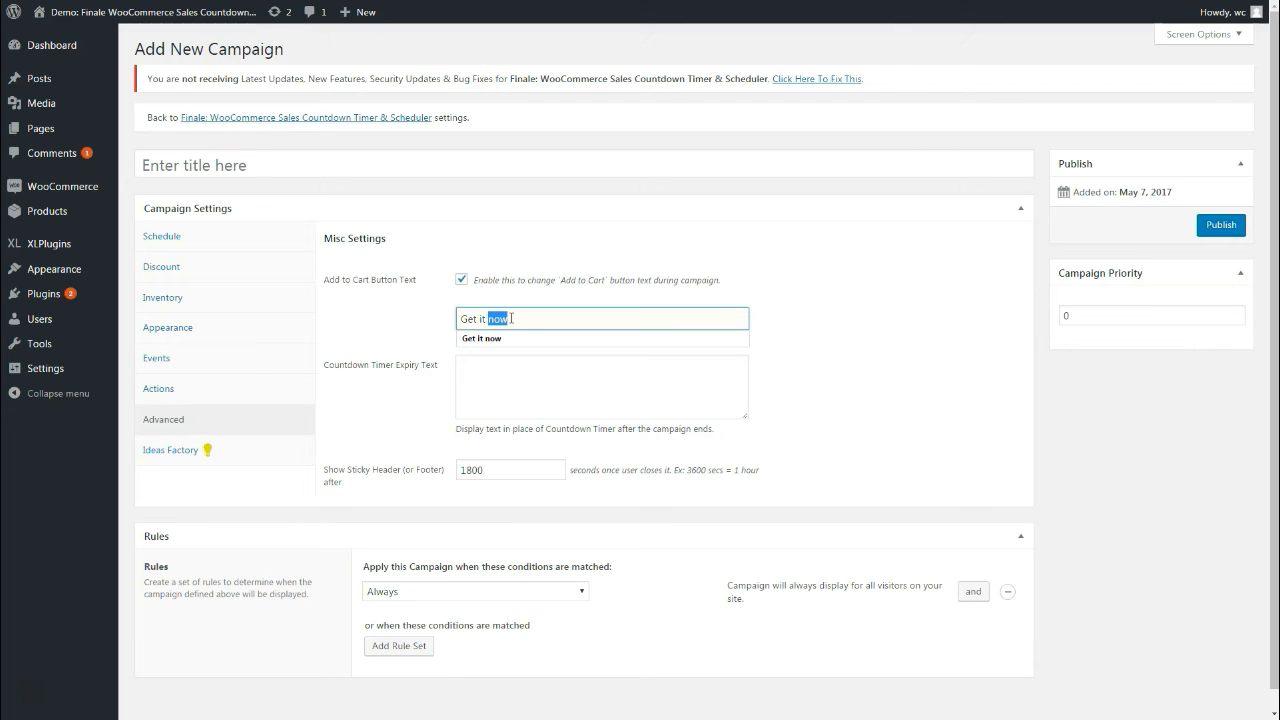
pyautogui.click(803, 311)
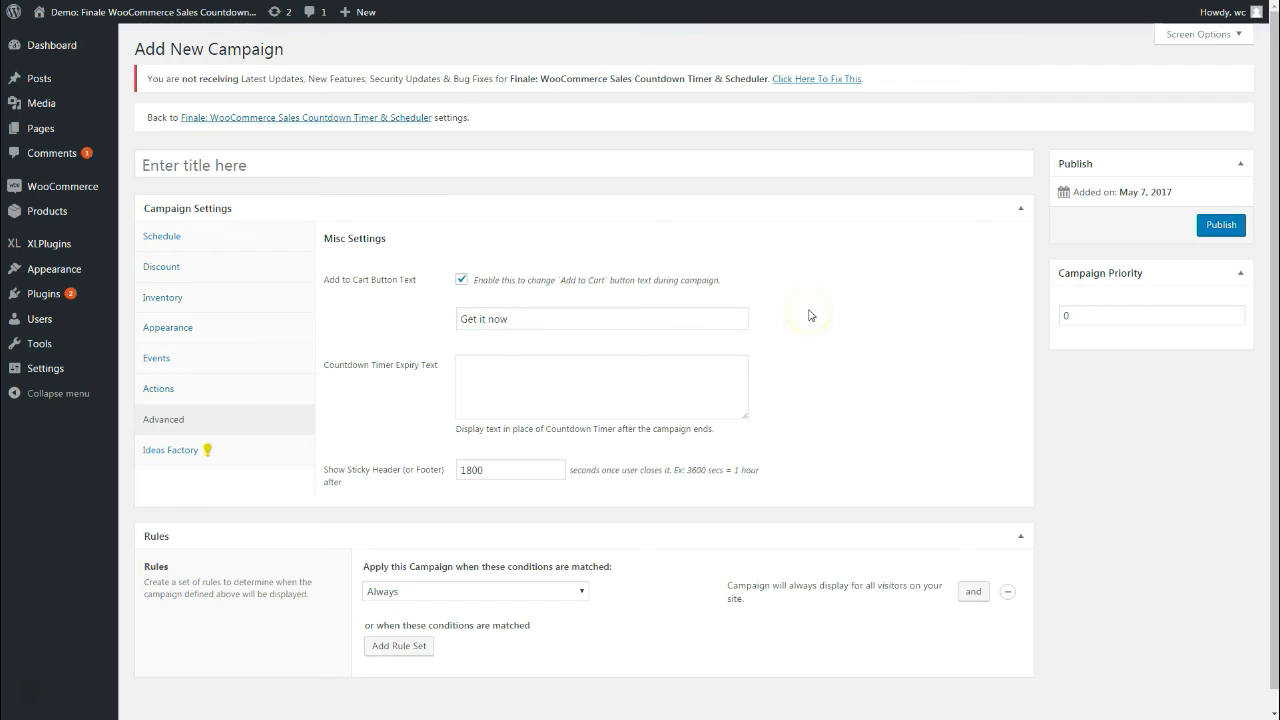
pyautogui.click(798, 321)
pyautogui.click(425, 376)
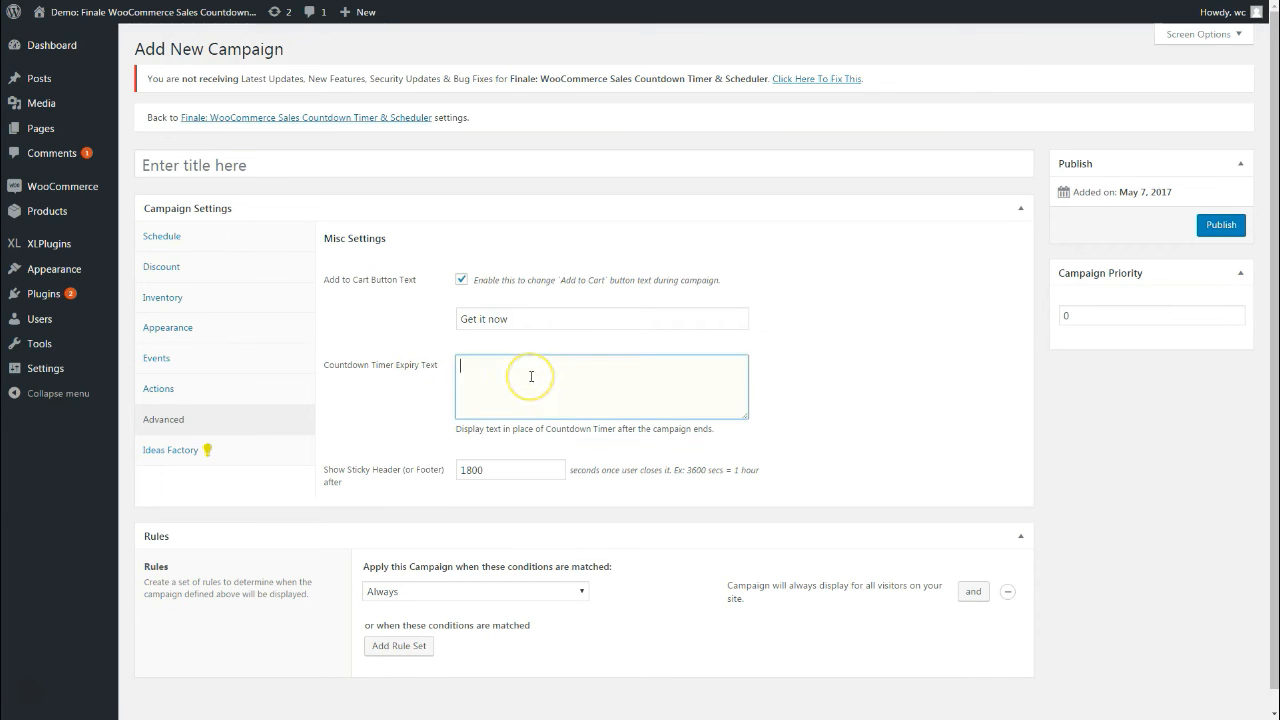
# Select the 1800-second sticky header delay value in the campaign settings
pyautogui.scroll(-1, 531, 376)
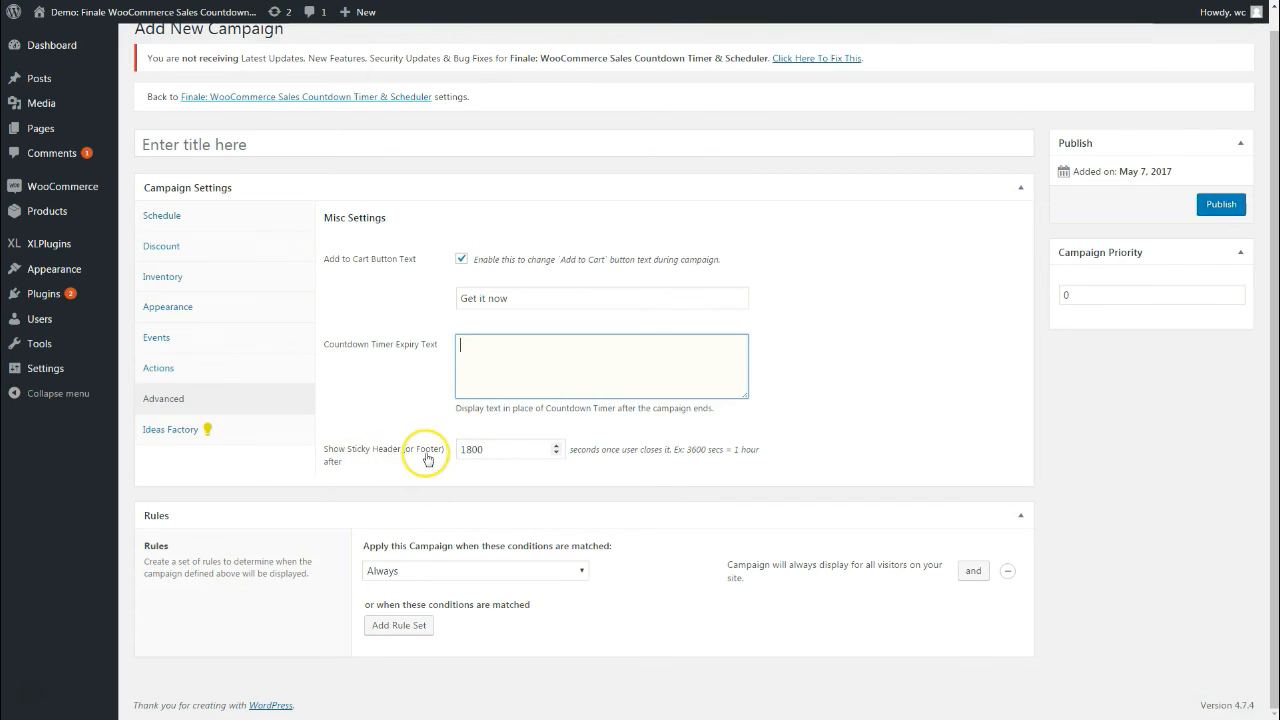
pyautogui.doubleClick(474, 450)
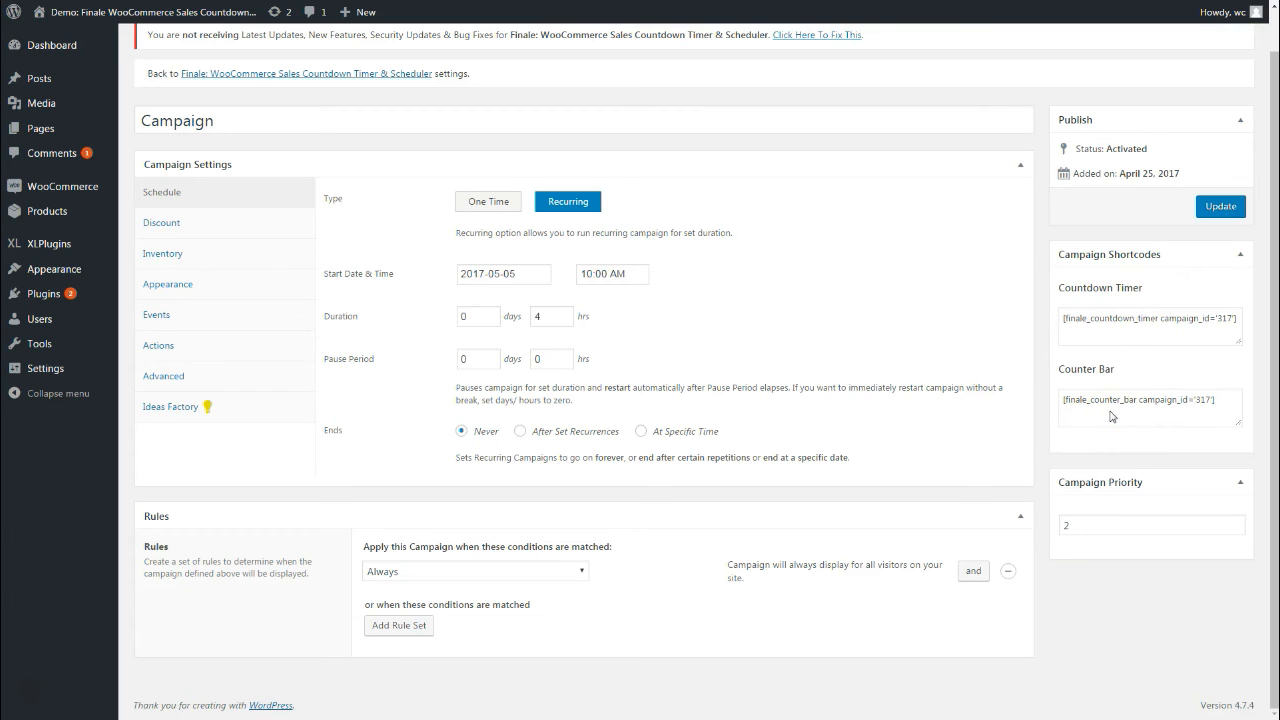
pyautogui.tripleClick(1140, 317)
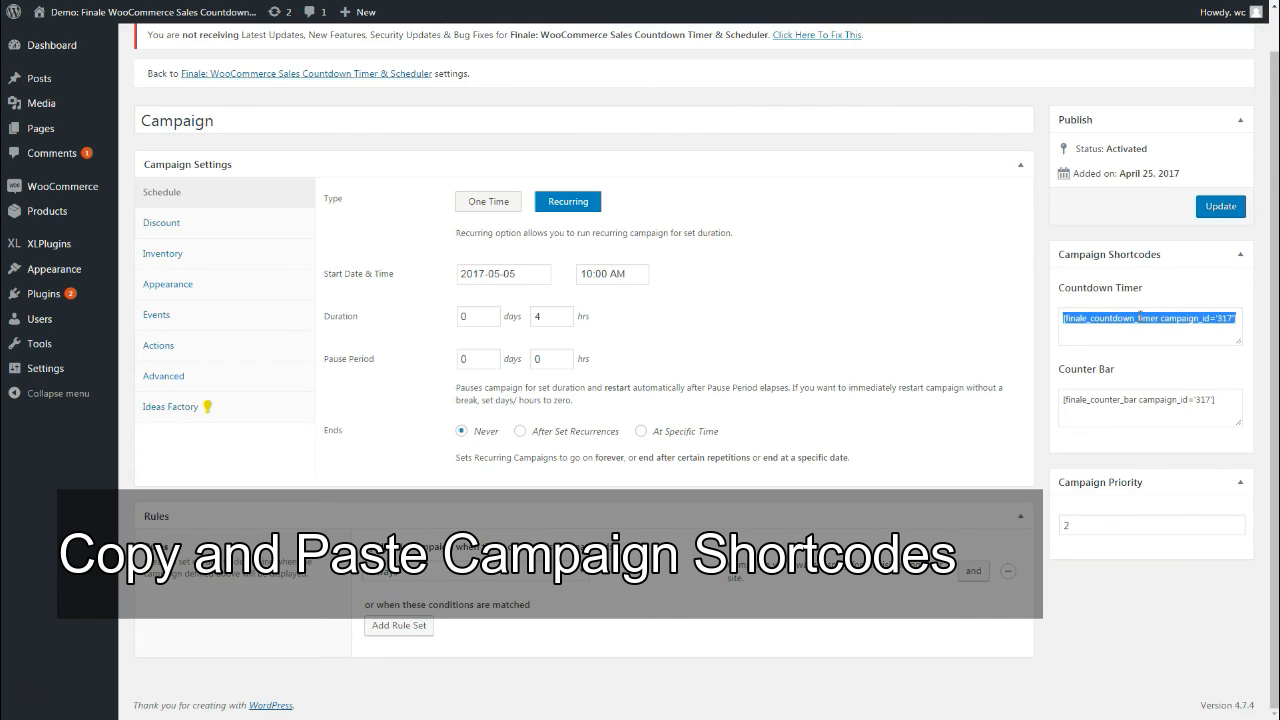
pyautogui.tripleClick(1134, 400)
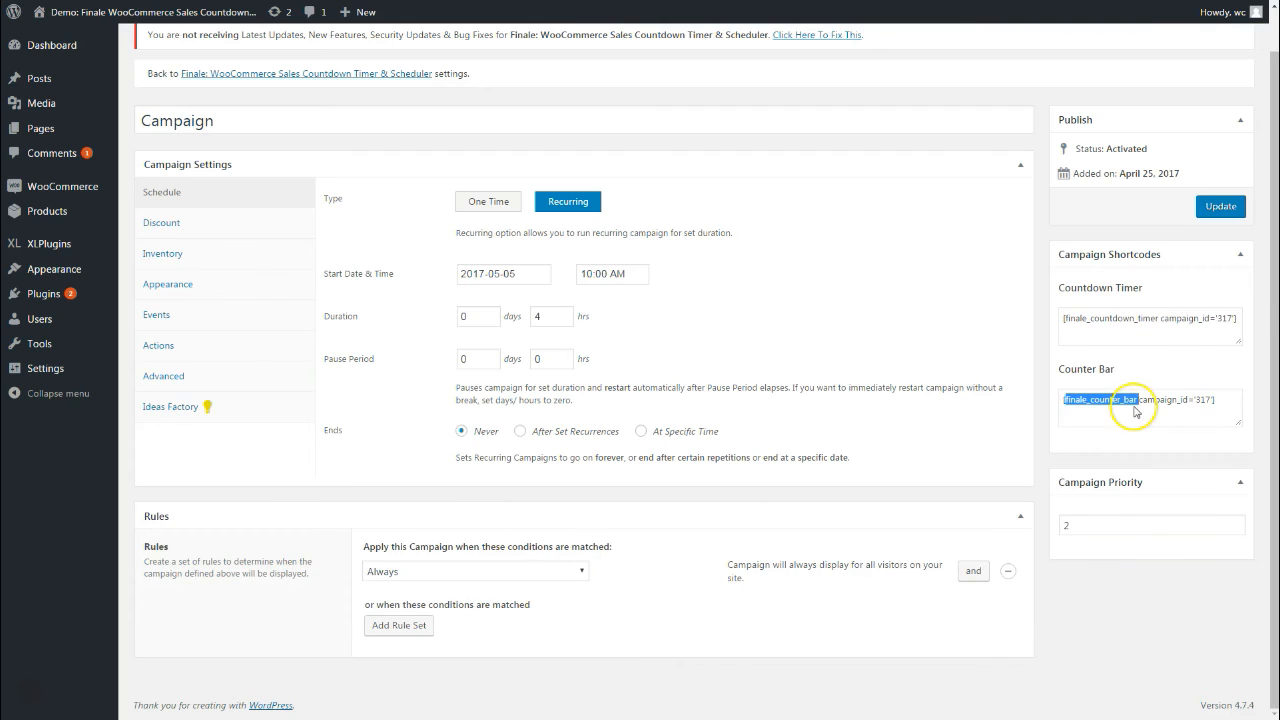
pyautogui.click(1143, 381)
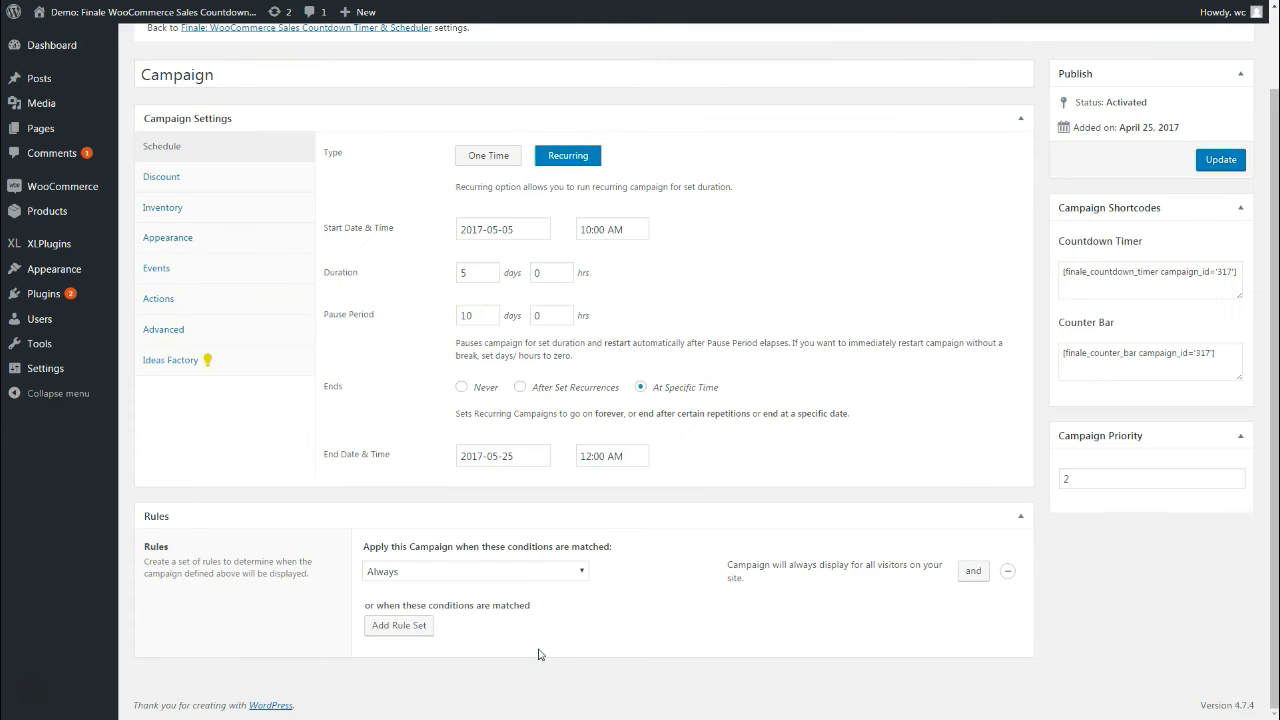
# Move from the campaign's Schedule settings to the Rules section showing the Always condition
pyautogui.click(538, 650)
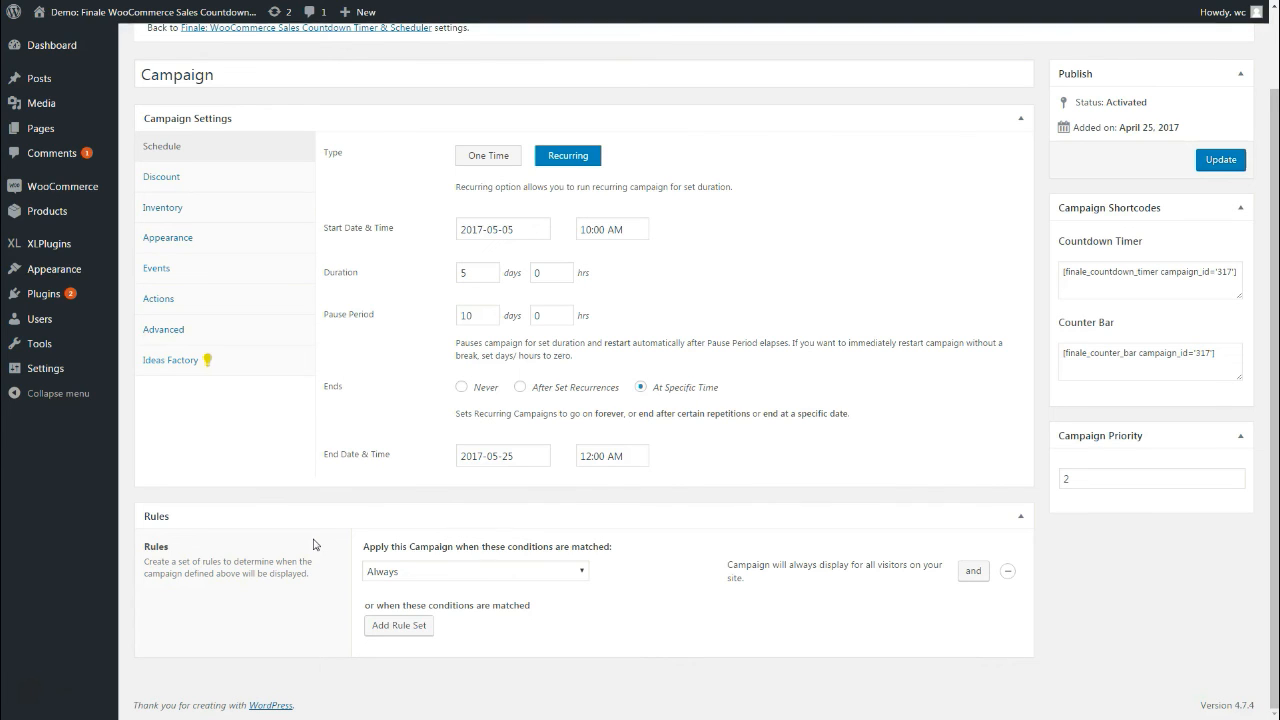
pyautogui.click(209, 543)
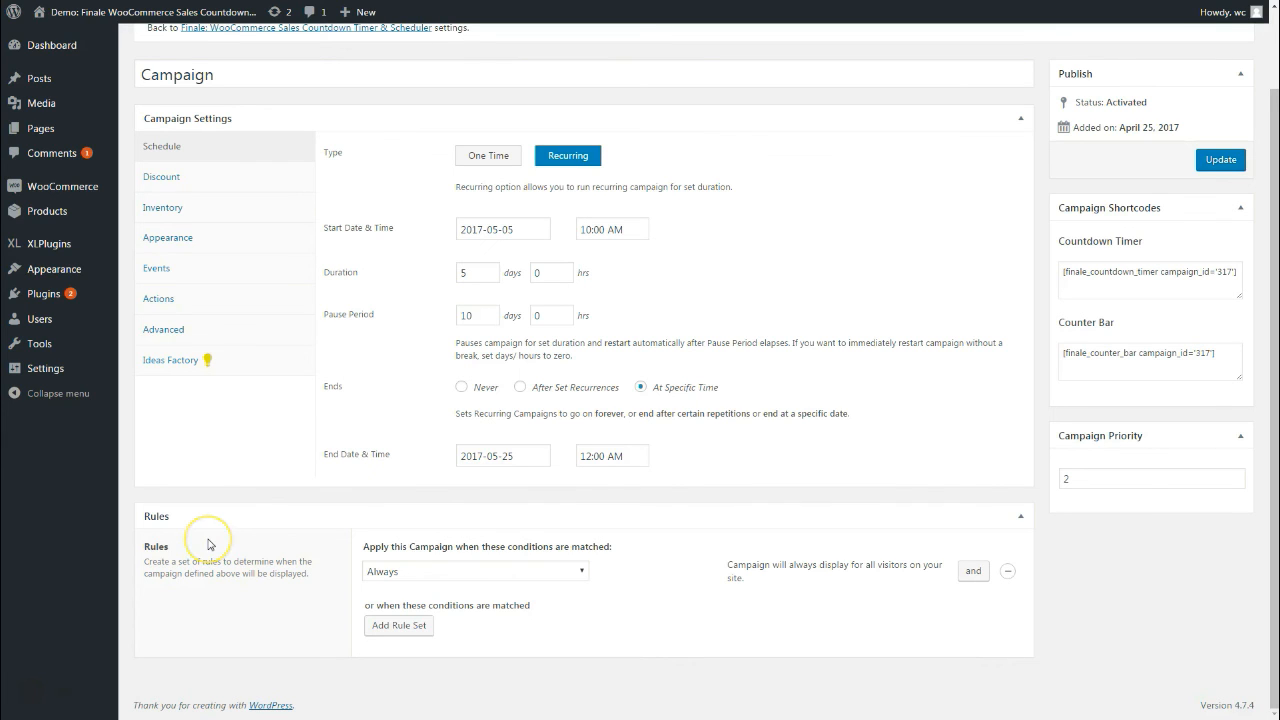
# Change the rule condition from Always to Products
pyautogui.click(500, 571)
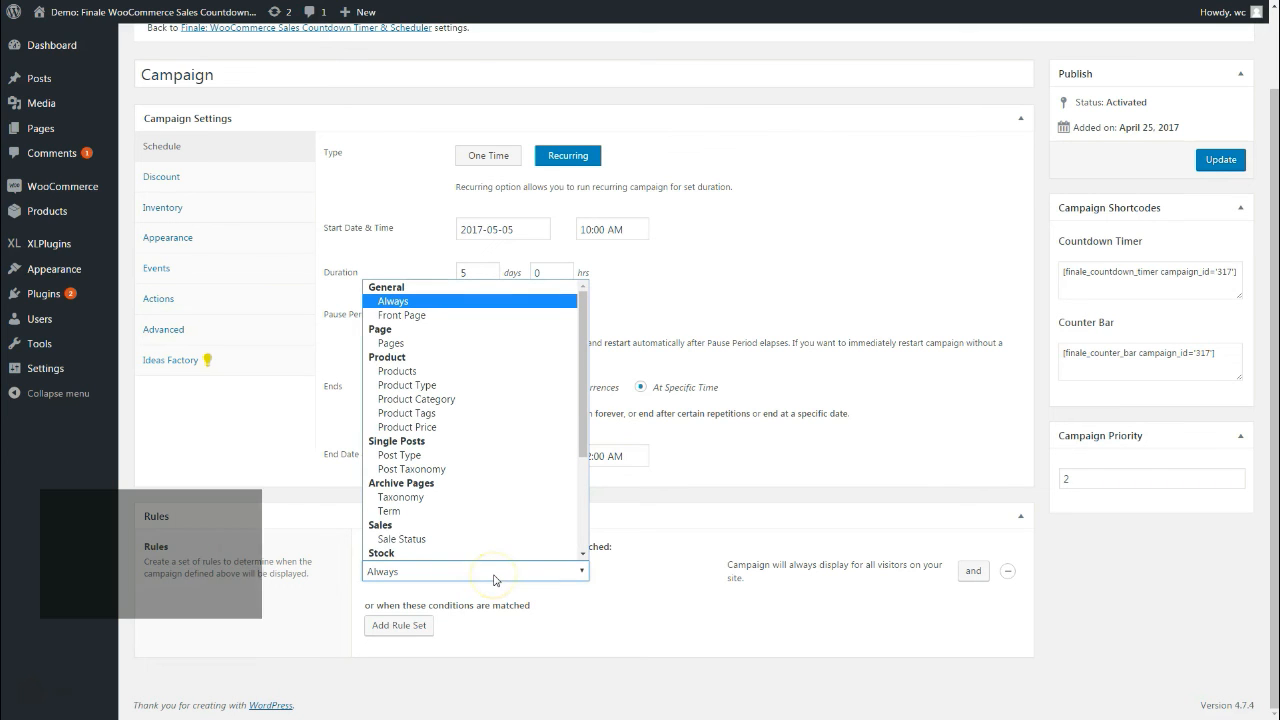
pyautogui.click(414, 301)
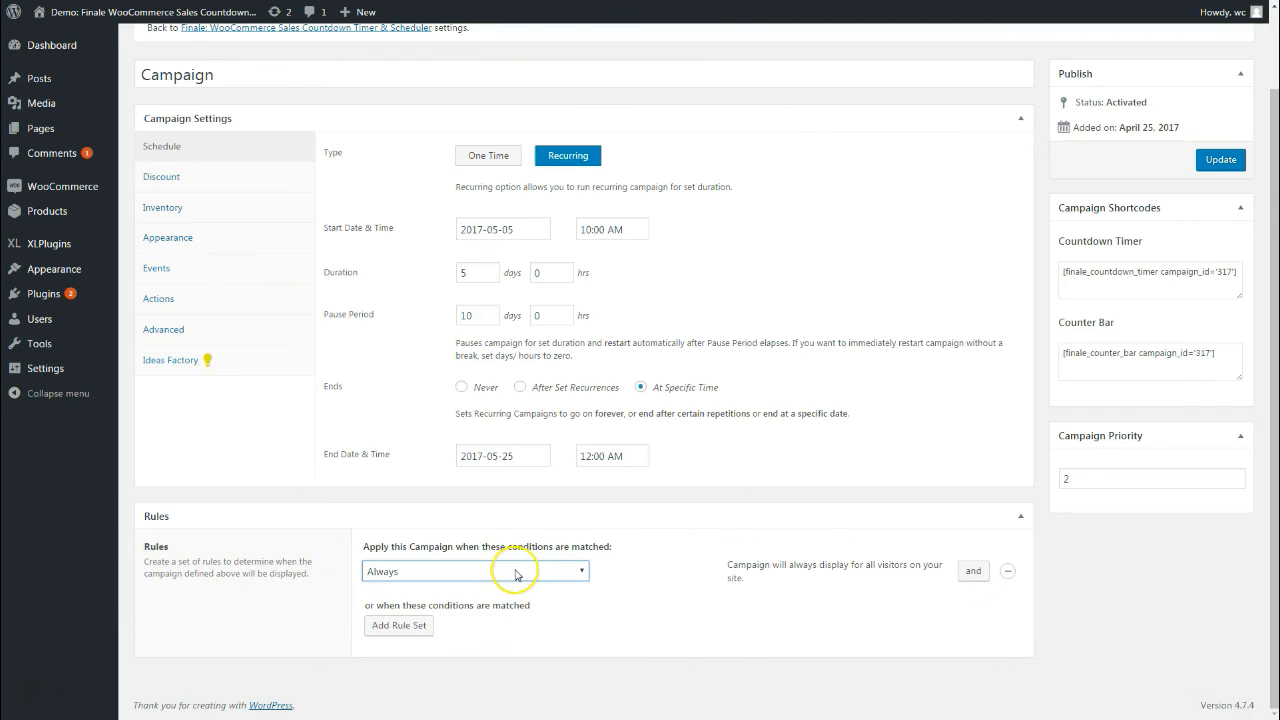
pyautogui.click(516, 572)
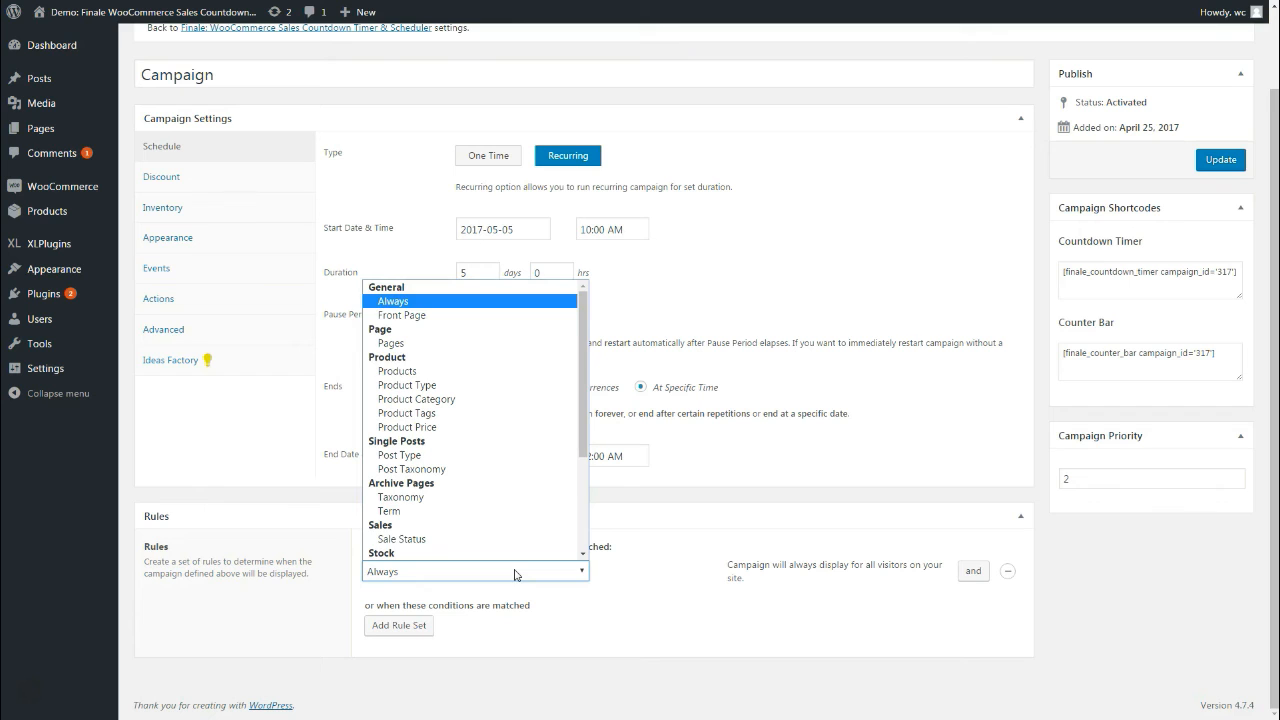
pyautogui.click(405, 371)
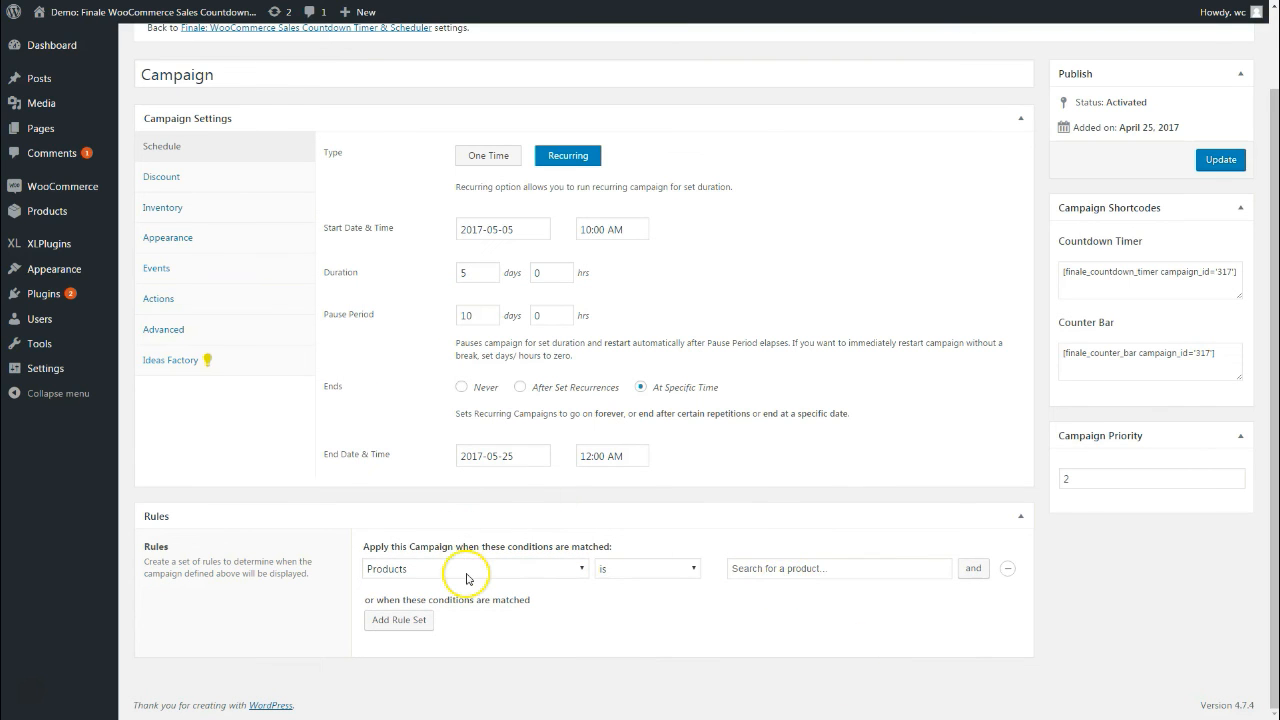
pyautogui.click(407, 573)
pyautogui.click(407, 573)
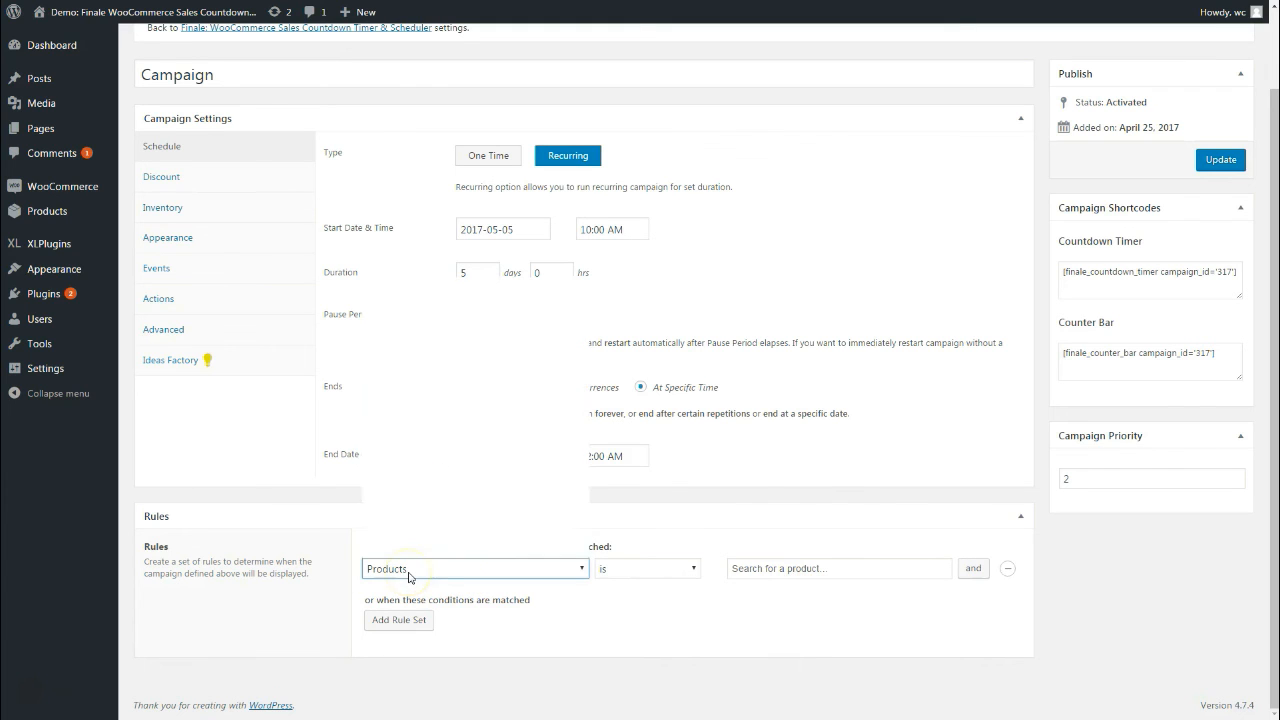
# Search 'happy ninja' and add Happy Ninja (#37) as the targeted product
pyautogui.click(788, 568)
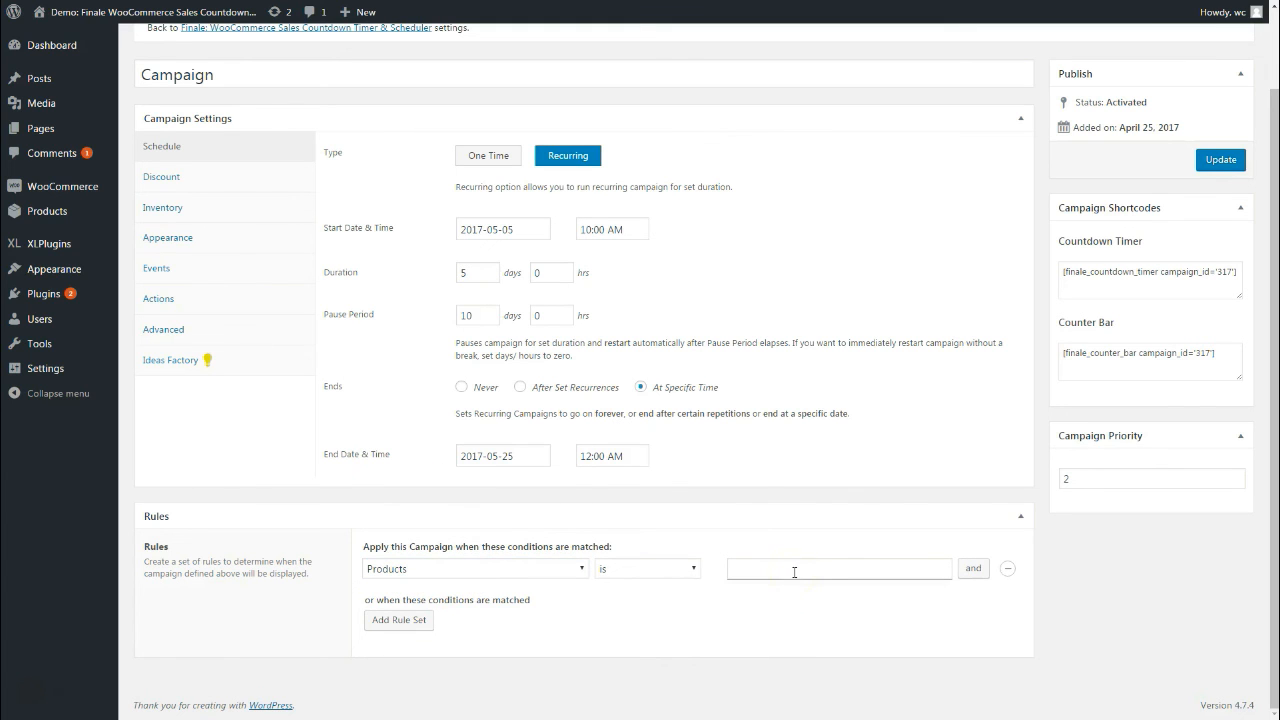
pyautogui.write('ha')
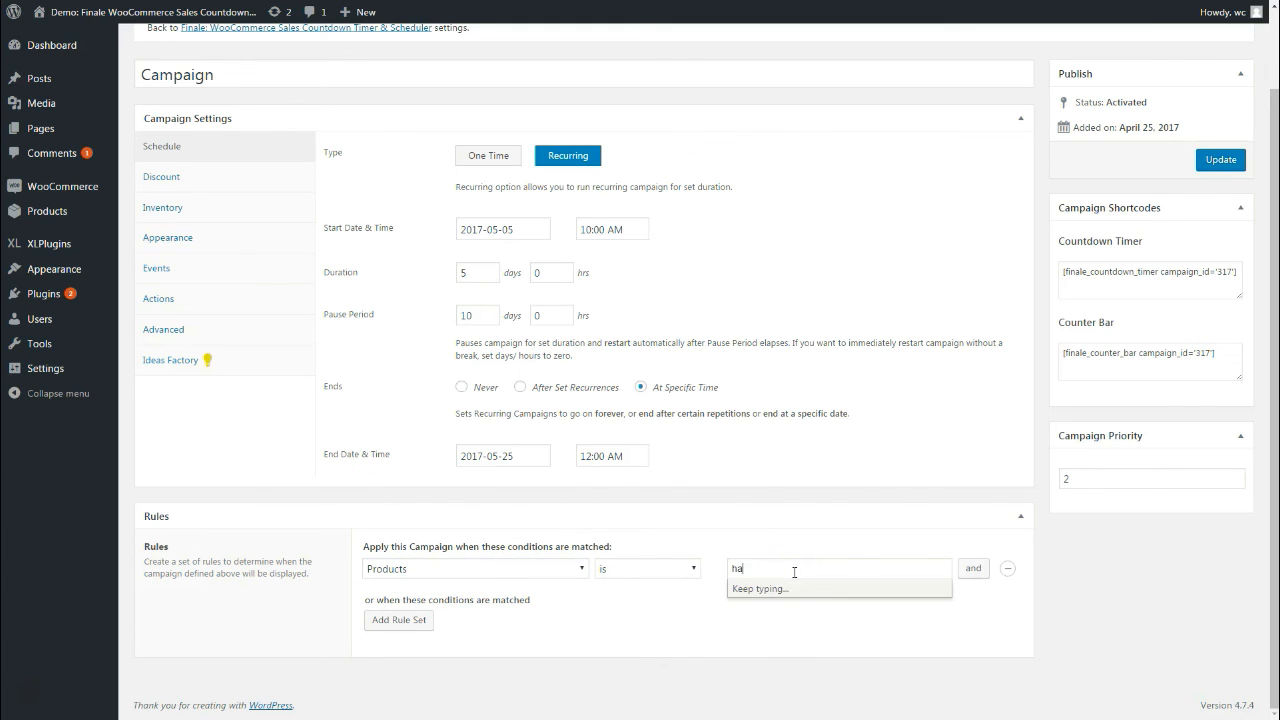
pyautogui.write('ppy ninja')
pyautogui.press('BackSpace')
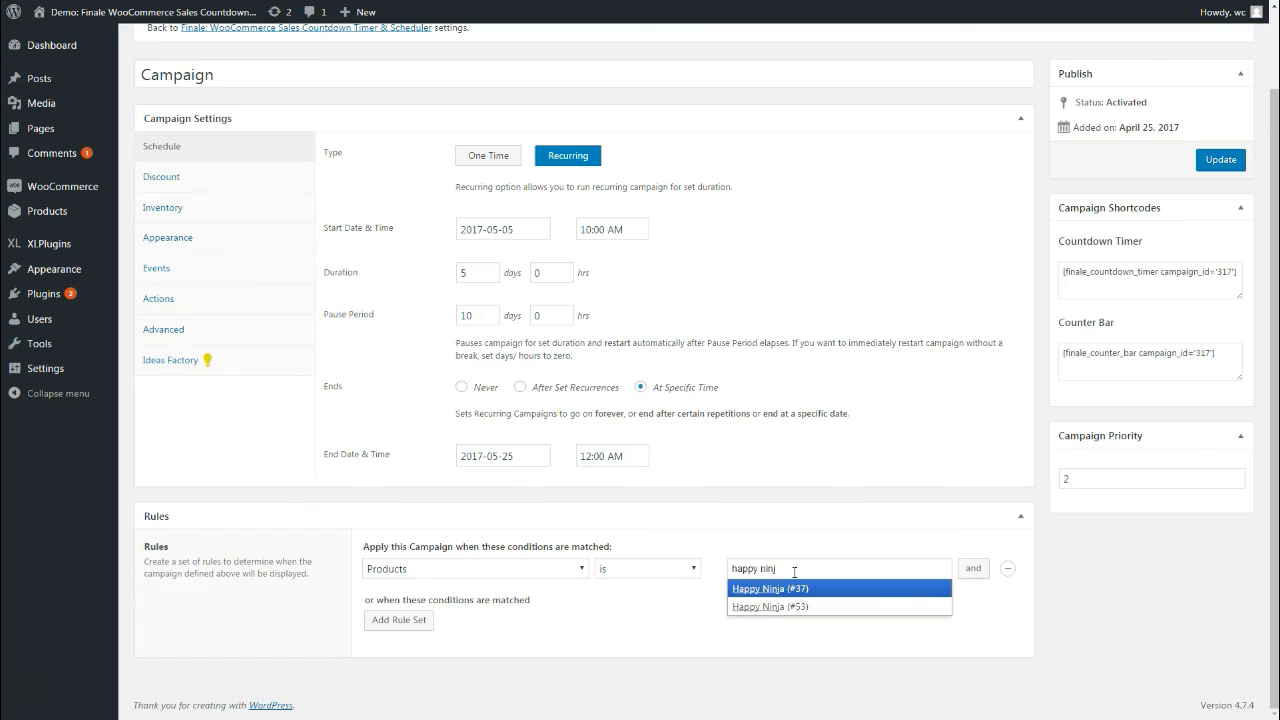
pyautogui.click(786, 588)
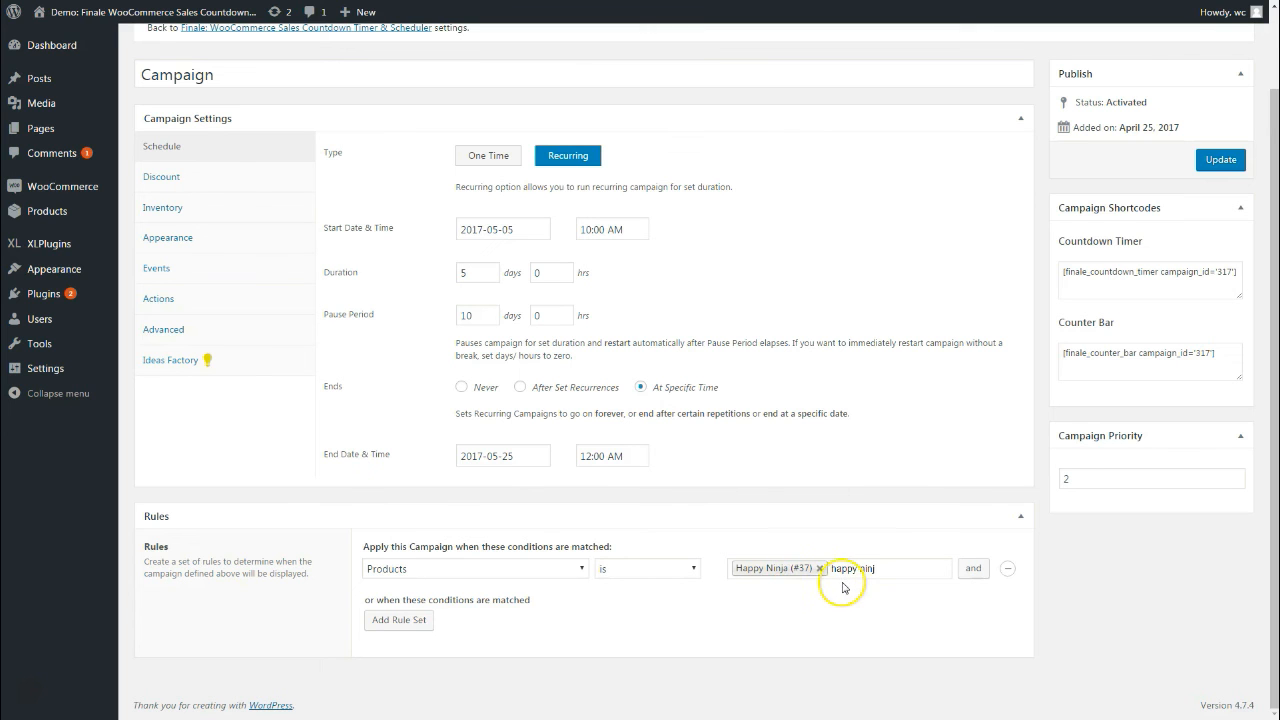
pyautogui.press('BackSpace')
pyautogui.press('BackSpace')
pyautogui.press('BackSpace')
pyautogui.press('BackSpace')
pyautogui.press('BackSpace')
pyautogui.press('BackSpace')
pyautogui.press('BackSpace')
pyautogui.press('BackSpace')
pyautogui.press('BackSpace')
pyautogui.press('BackSpace')
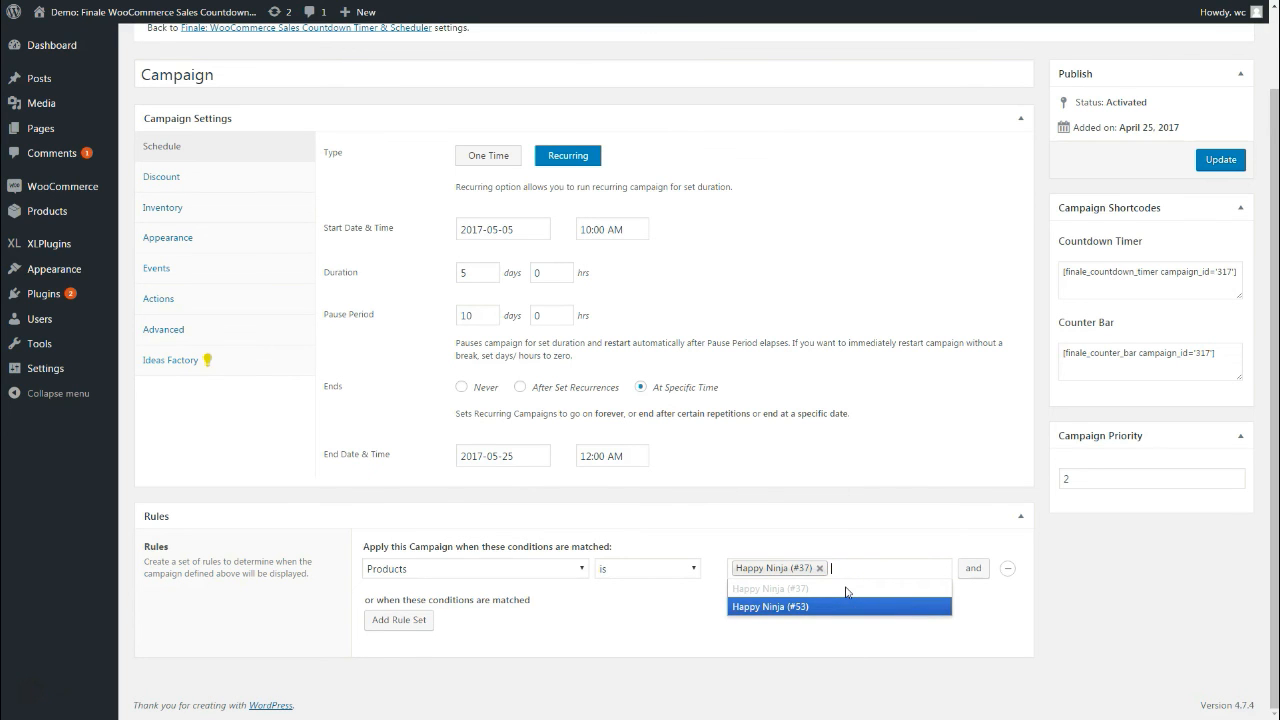
pyautogui.click(838, 523)
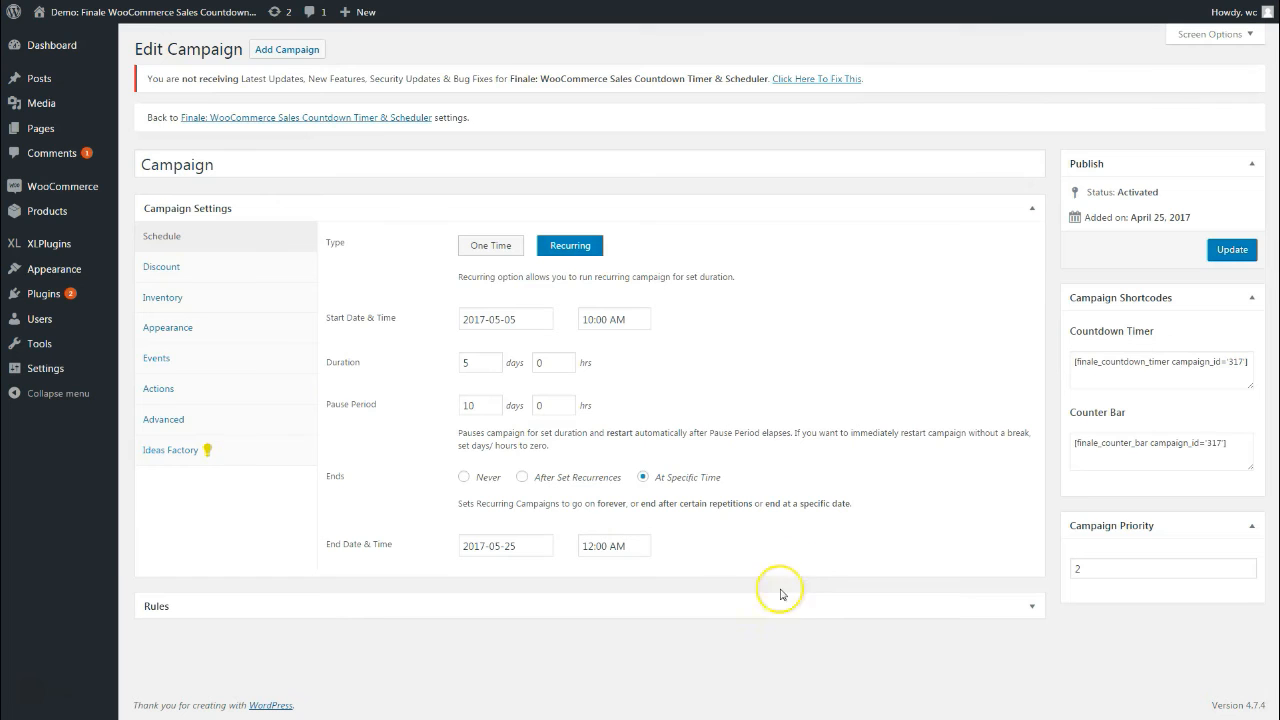
pyautogui.click(789, 610)
pyautogui.scroll(-2, 787, 615)
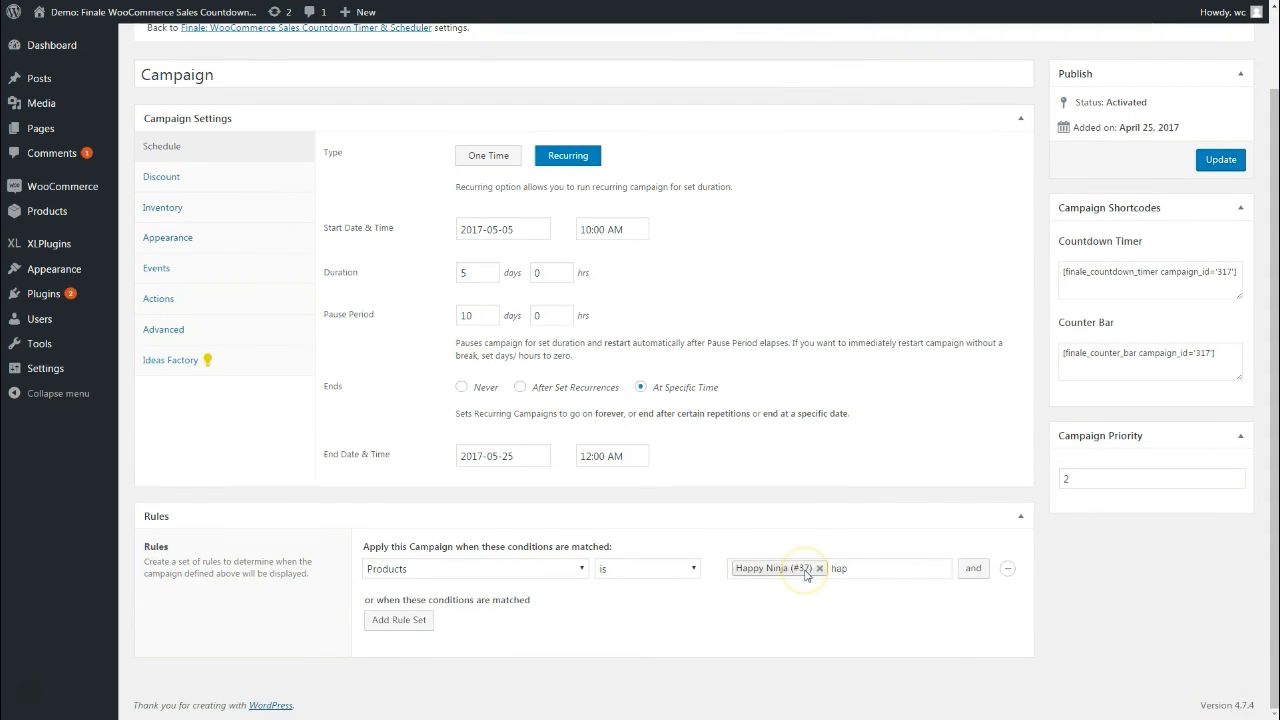
pyautogui.click(415, 577)
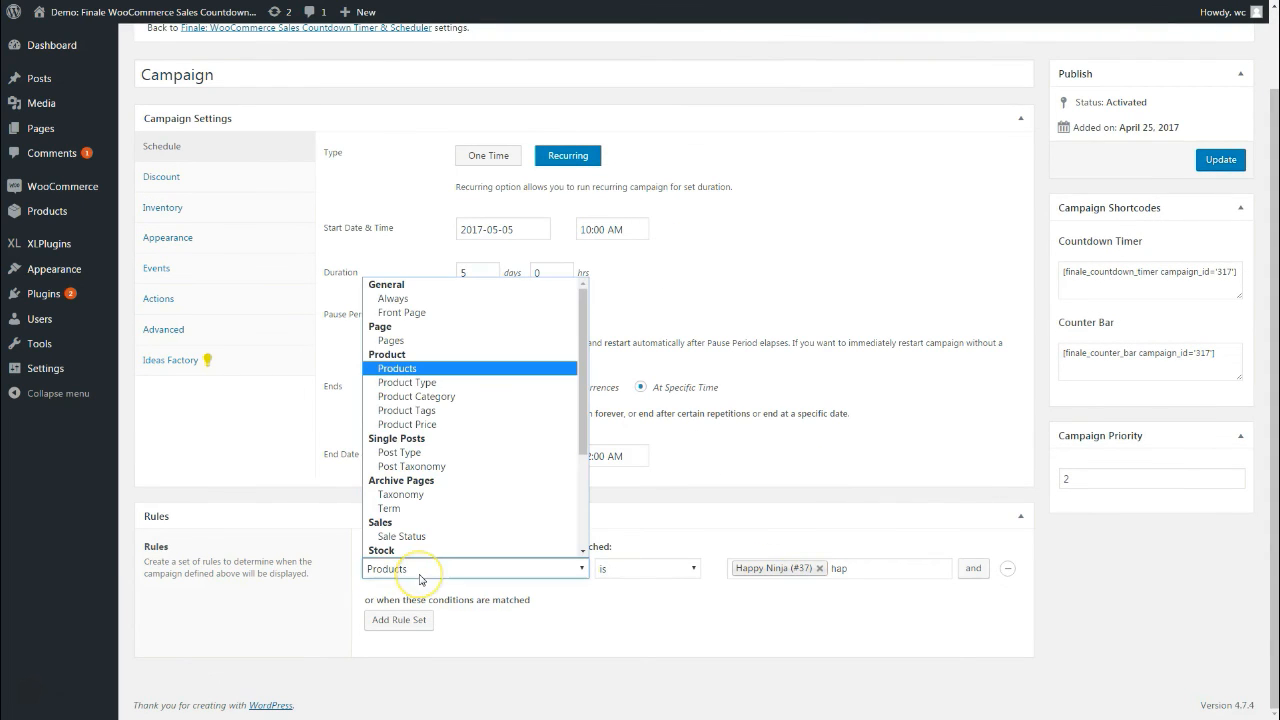
# Change the rule to Product Category and add Clothing and Hoodies as categories
pyautogui.click(448, 399)
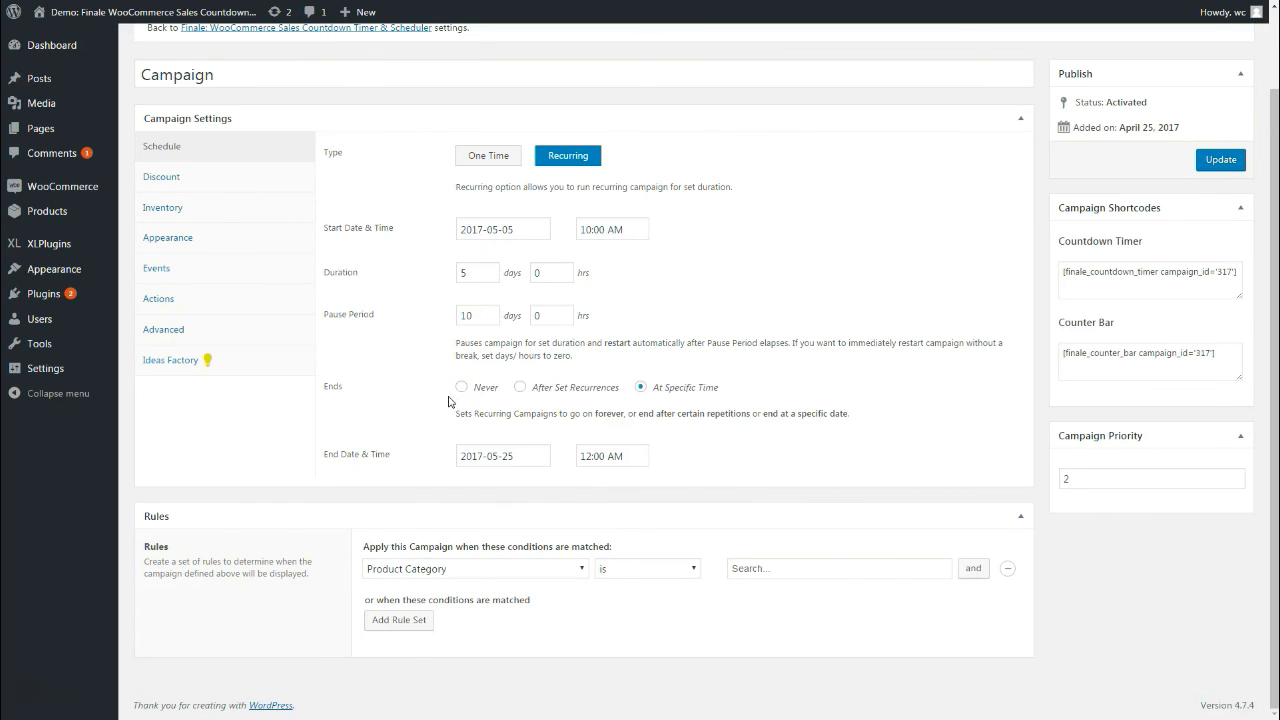
pyautogui.click(739, 569)
pyautogui.click(767, 606)
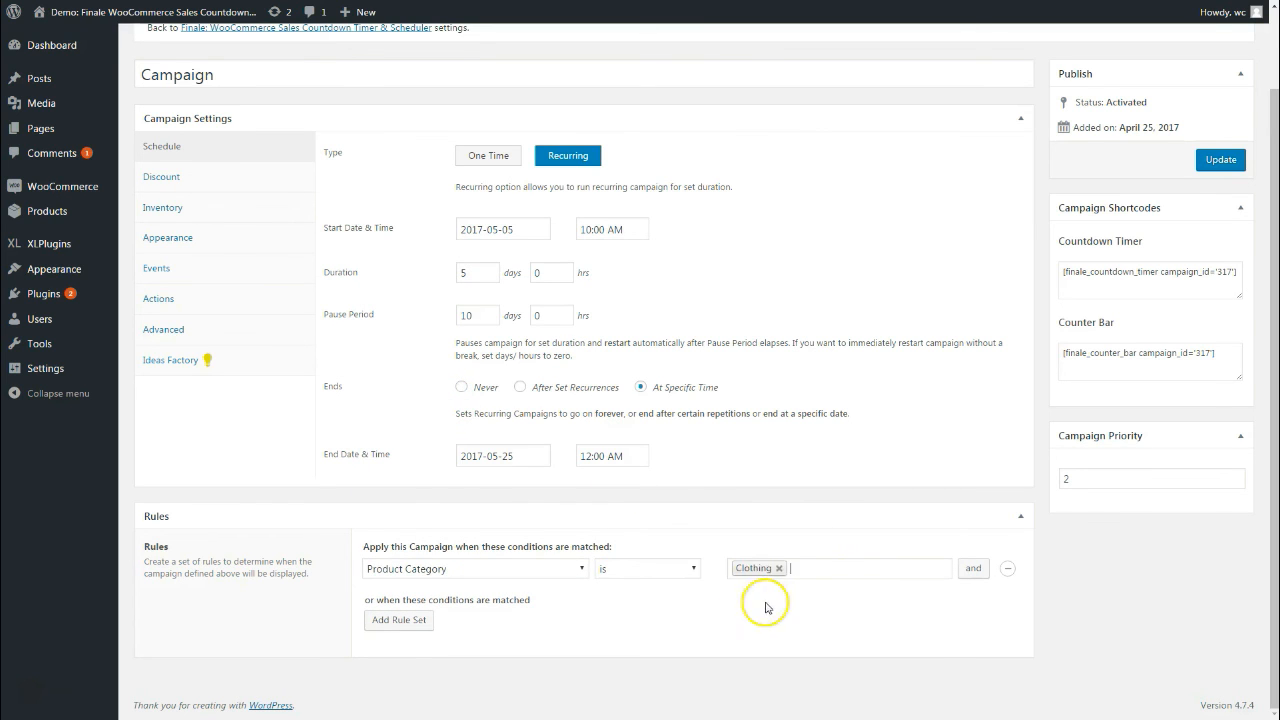
pyautogui.write('h')
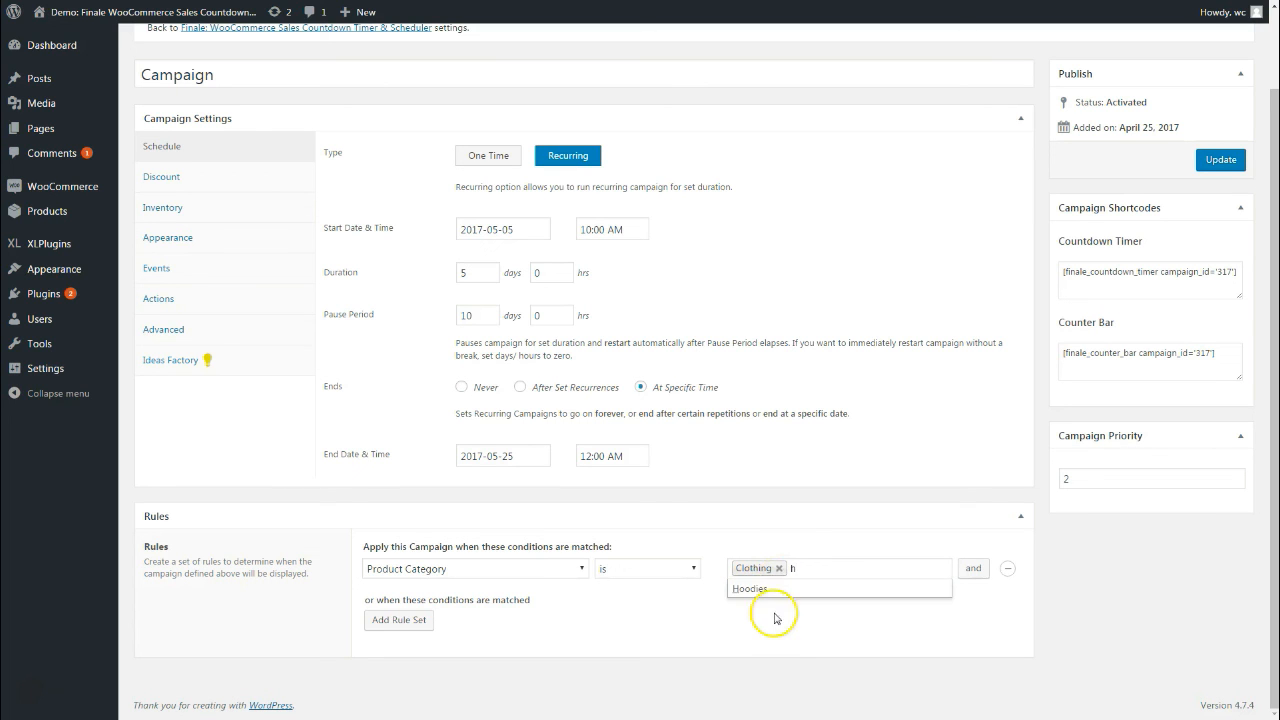
pyautogui.click(777, 590)
pyautogui.click(831, 581)
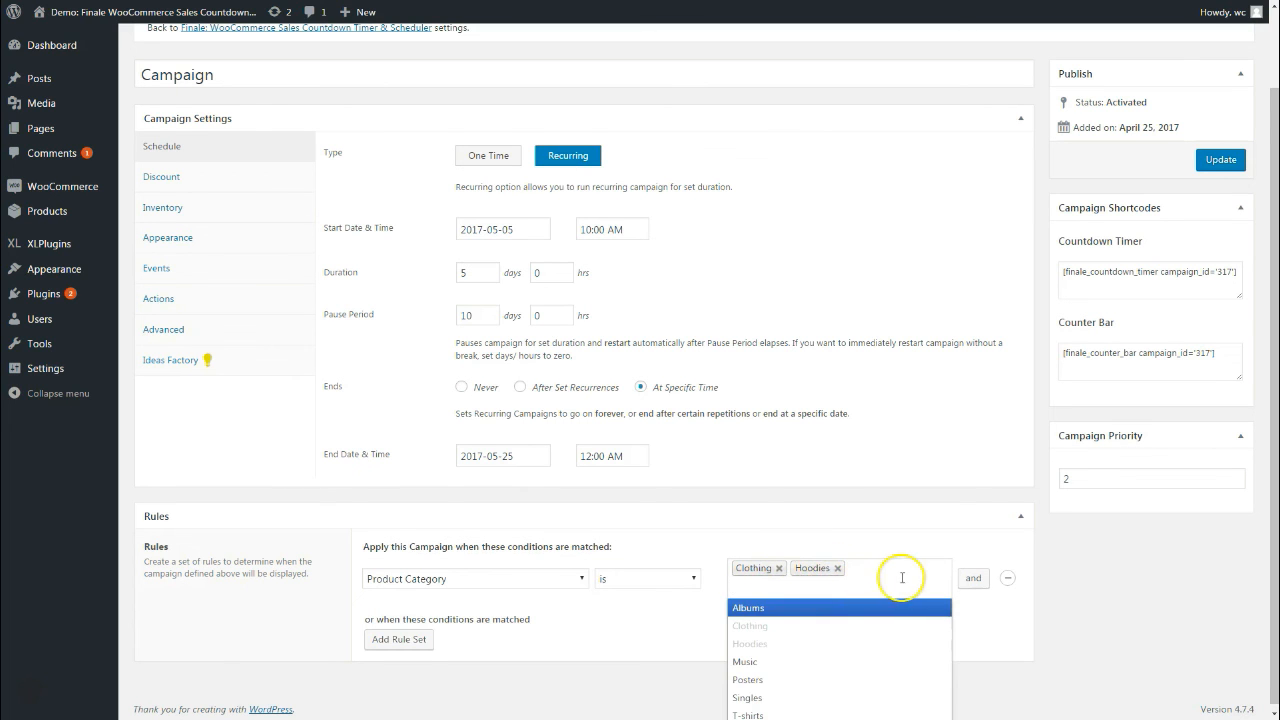
pyautogui.click(1058, 615)
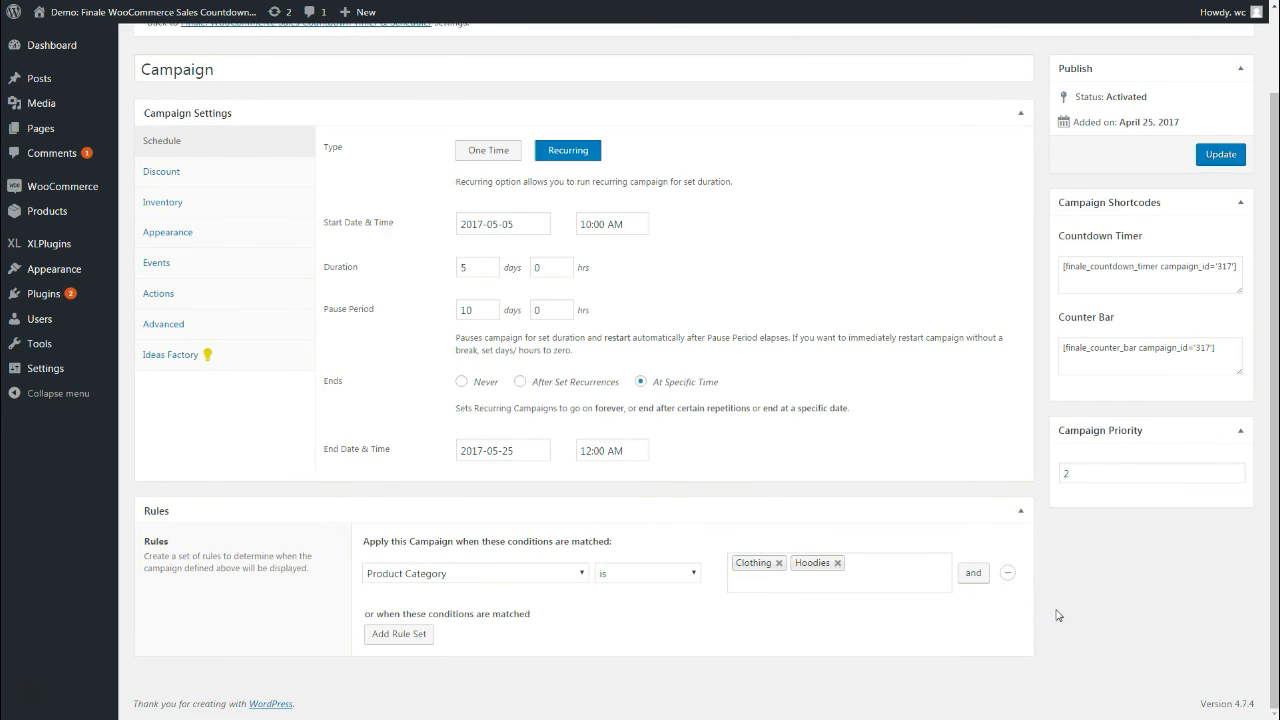
# Try a Product Price rule set to greater than 50
pyautogui.click(388, 574)
pyautogui.click(425, 430)
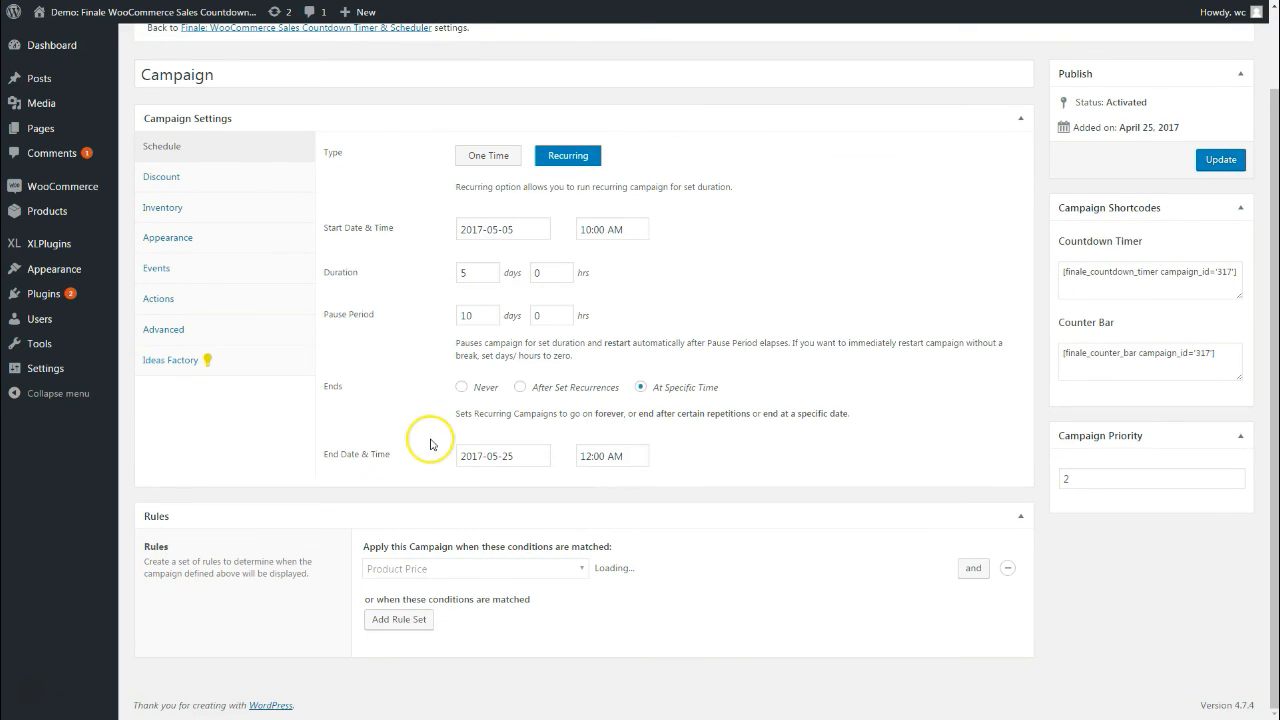
pyautogui.click(628, 569)
pyautogui.click(629, 572)
pyautogui.click(677, 571)
pyautogui.click(635, 609)
pyautogui.click(729, 569)
pyautogui.write('5')
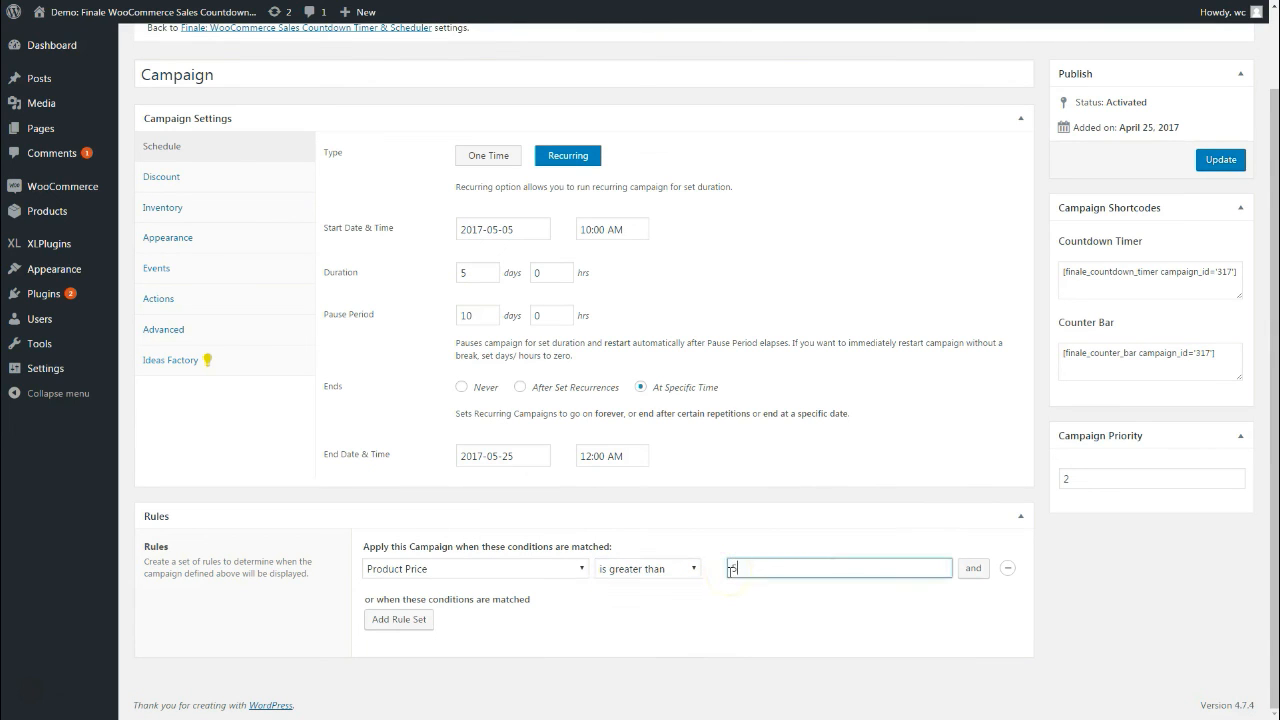
pyautogui.write('0')
pyautogui.click(666, 634)
# Switch the rule back to Product Category Hoodies and add a second condition with 'and'
pyautogui.click(518, 572)
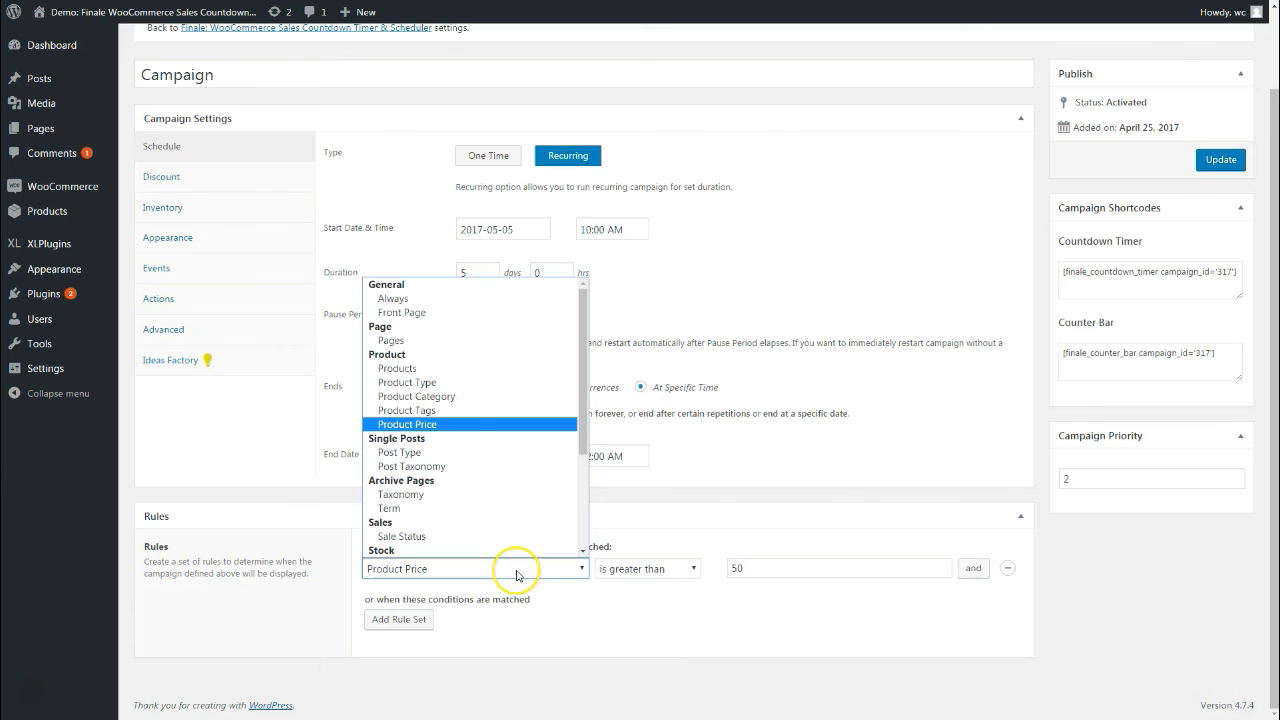
pyautogui.click(466, 396)
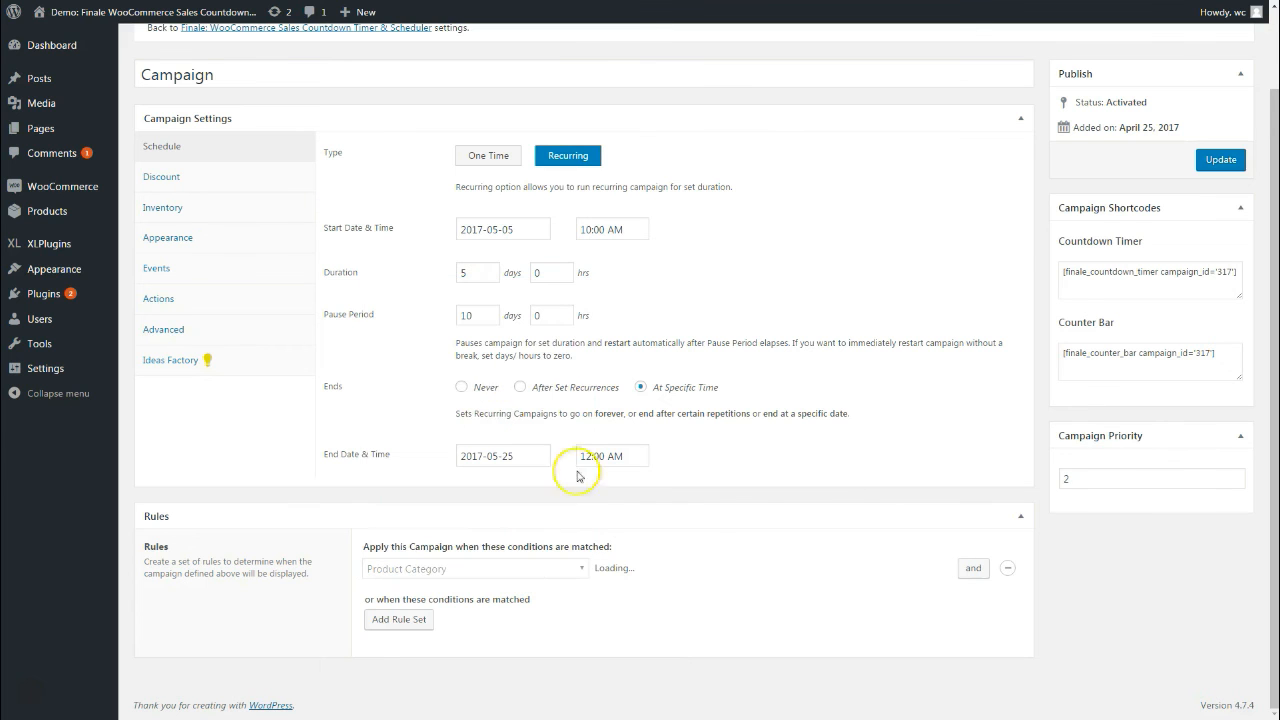
pyautogui.click(760, 570)
pyautogui.click(764, 628)
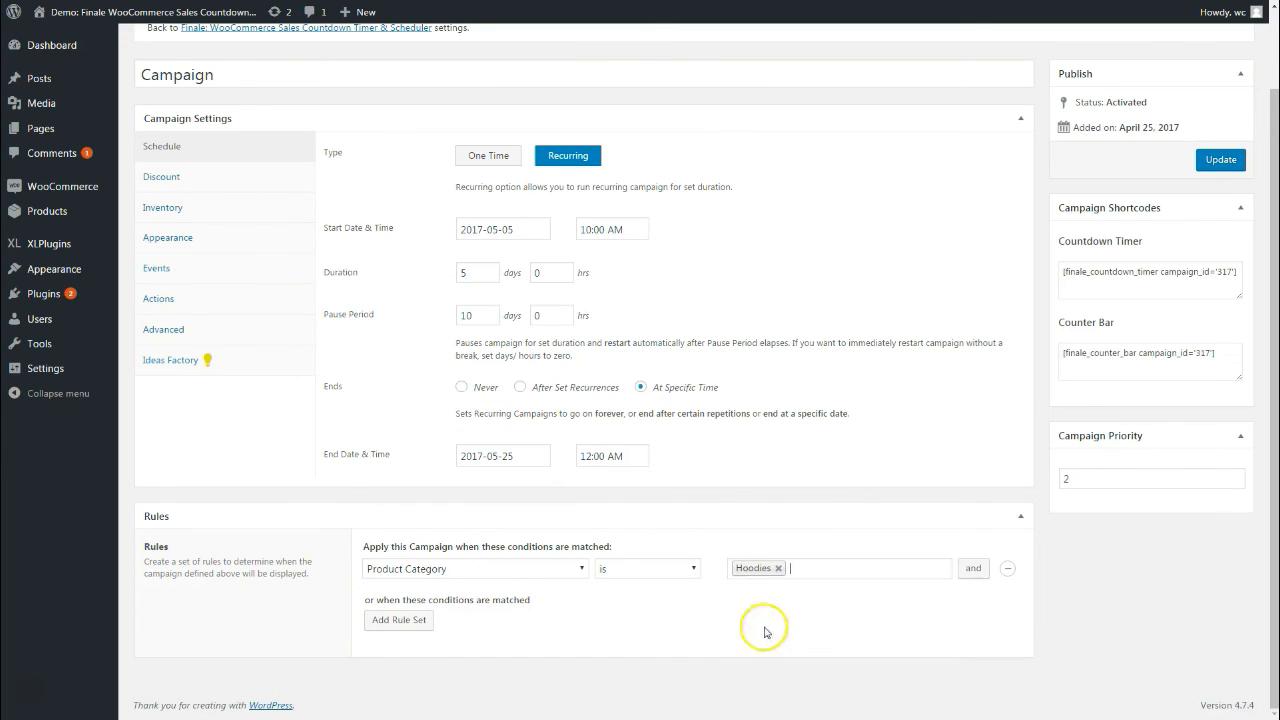
pyautogui.click(968, 568)
pyautogui.click(472, 594)
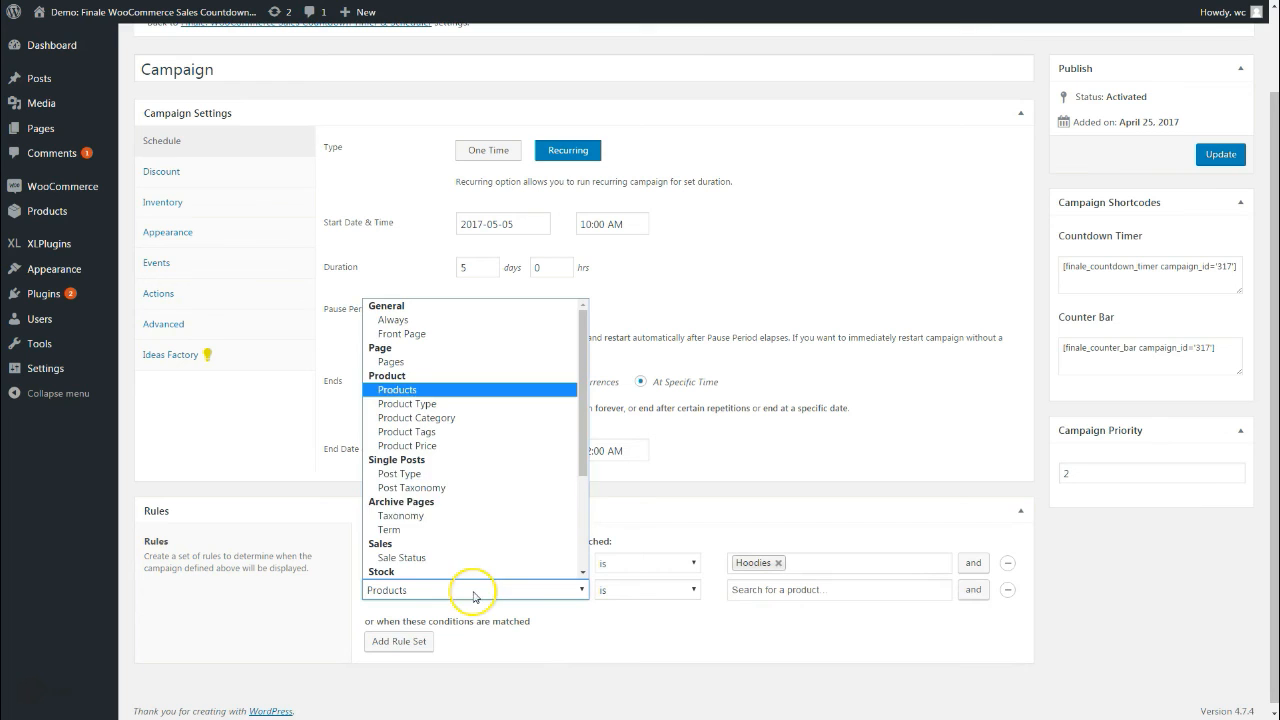
# Set the second condition to Product Price is greater than 50
pyautogui.click(407, 445)
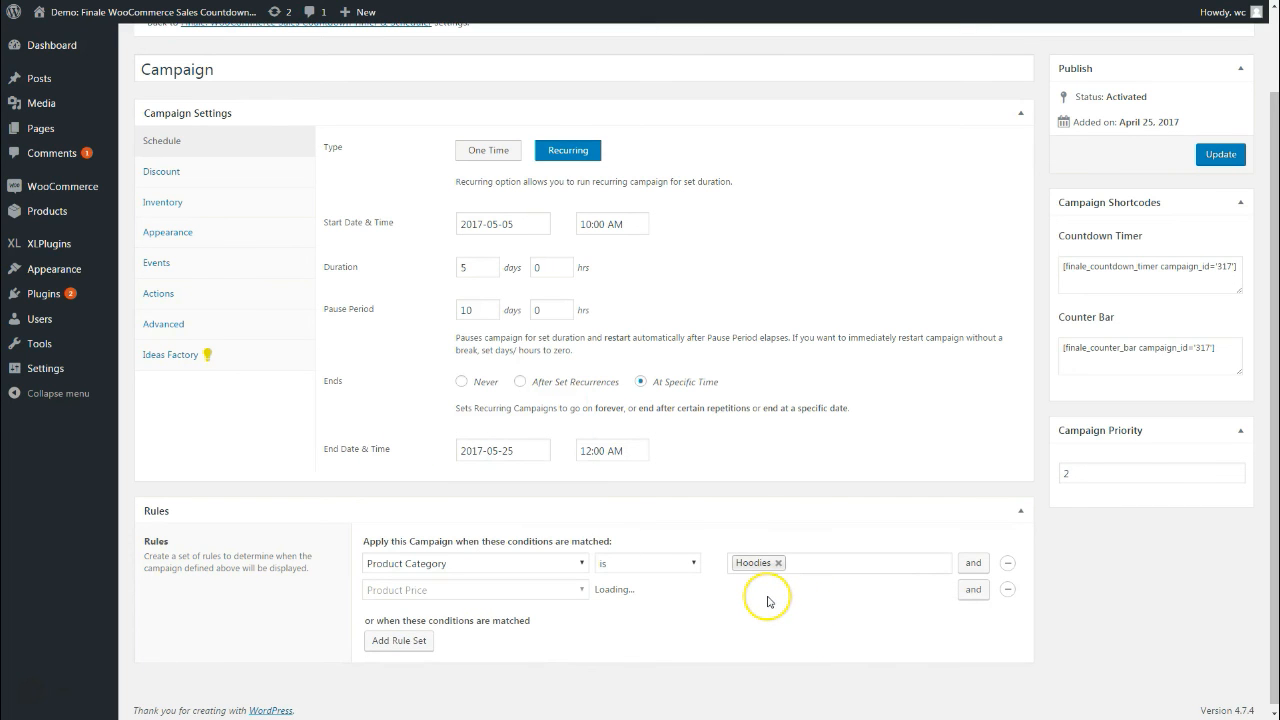
pyautogui.click(680, 590)
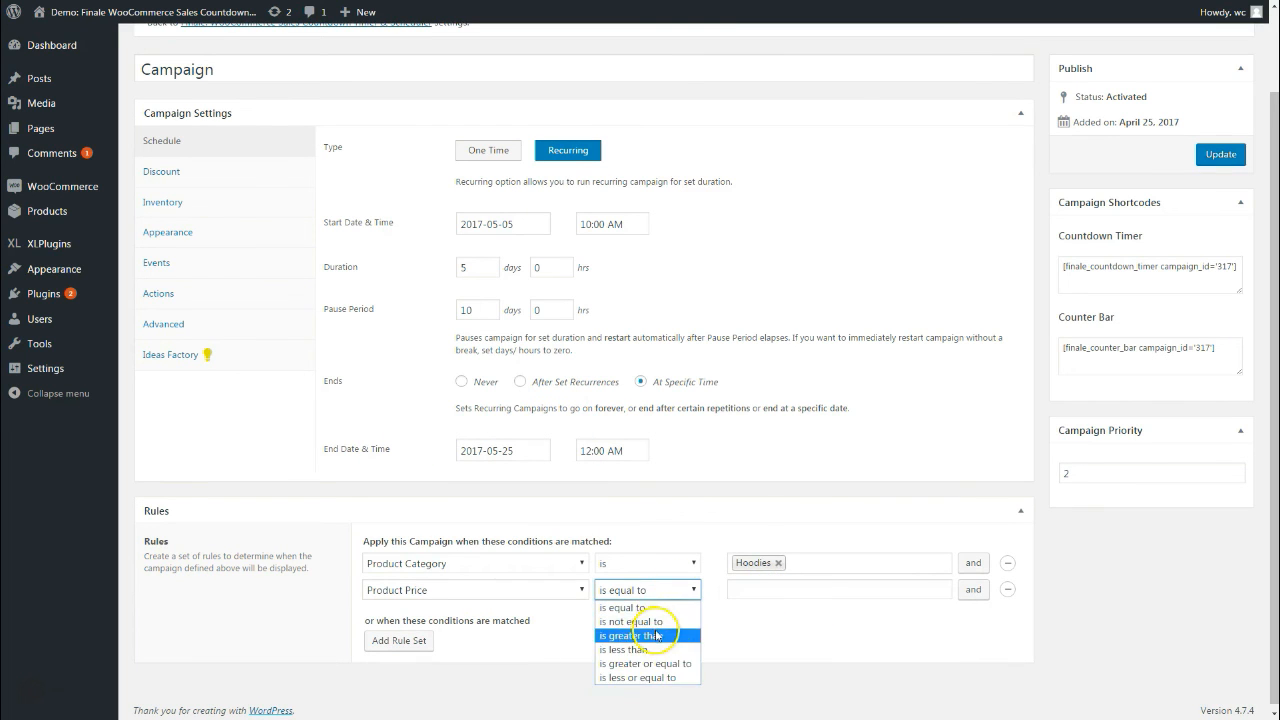
pyautogui.click(657, 635)
pyautogui.click(731, 591)
pyautogui.write('50')
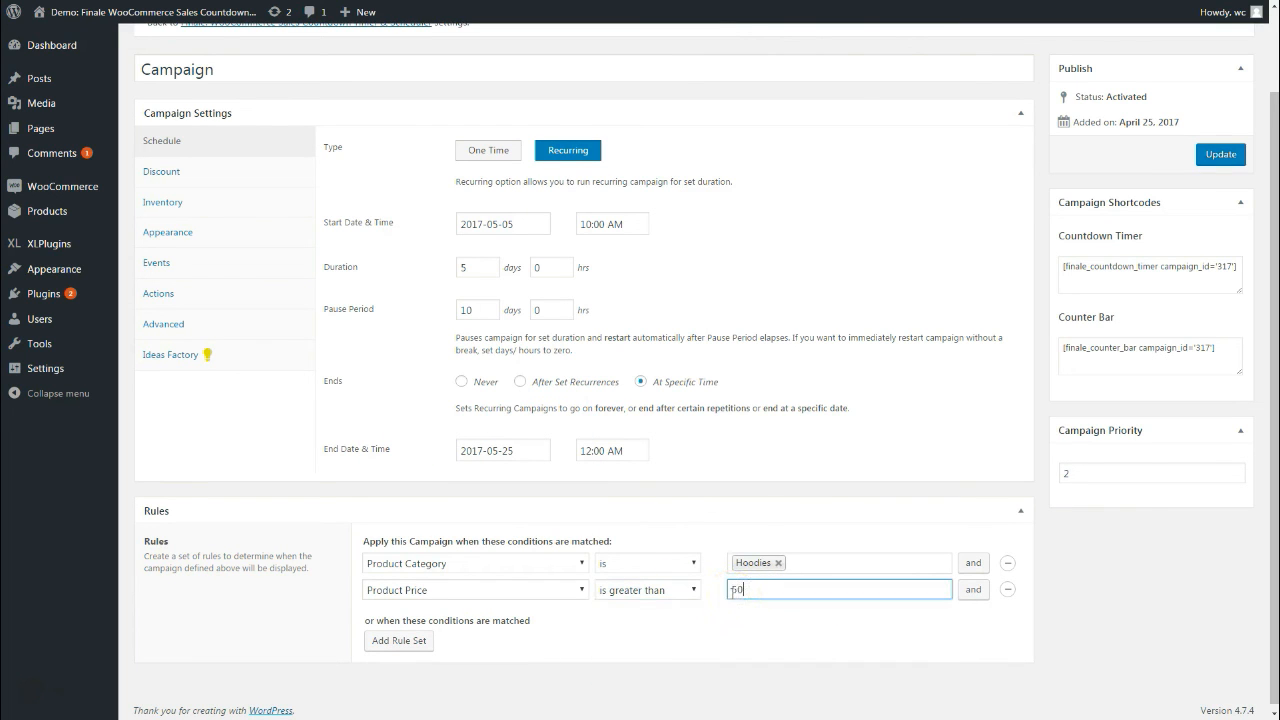
pyautogui.click(729, 665)
pyautogui.click(743, 570)
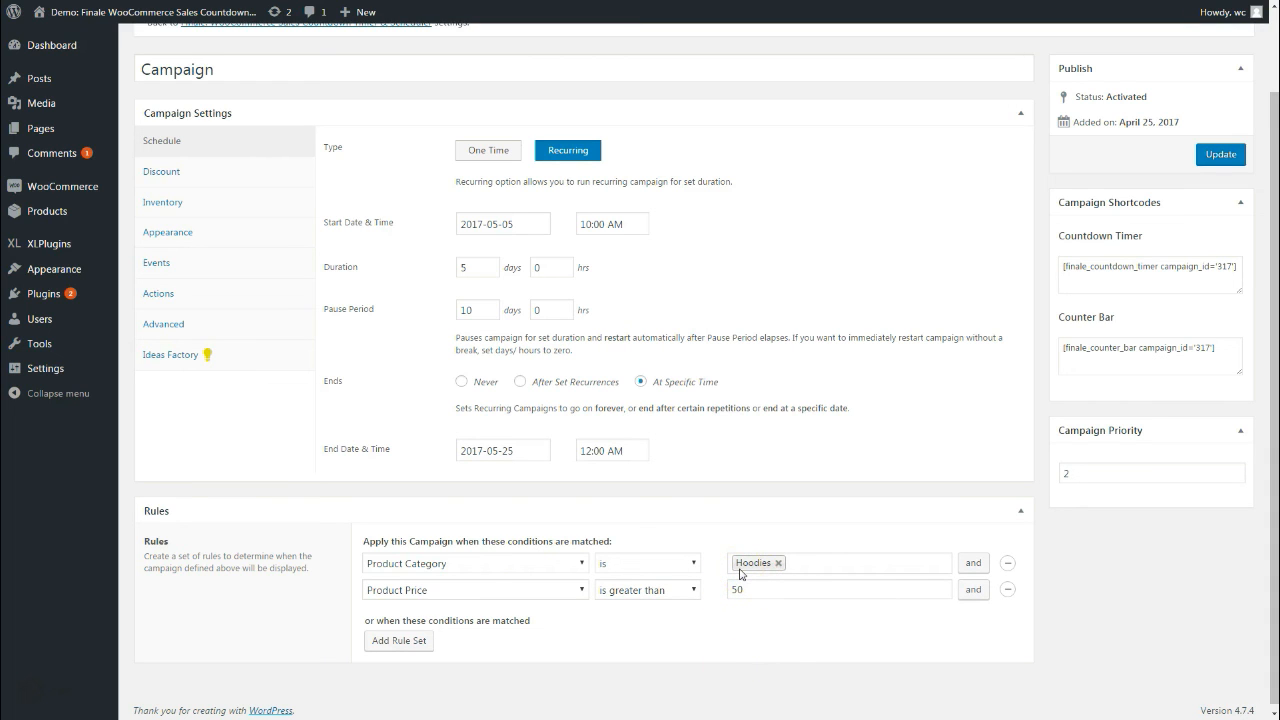
# Change the first rule to Stock Quantity is less than 10
pyautogui.click(484, 566)
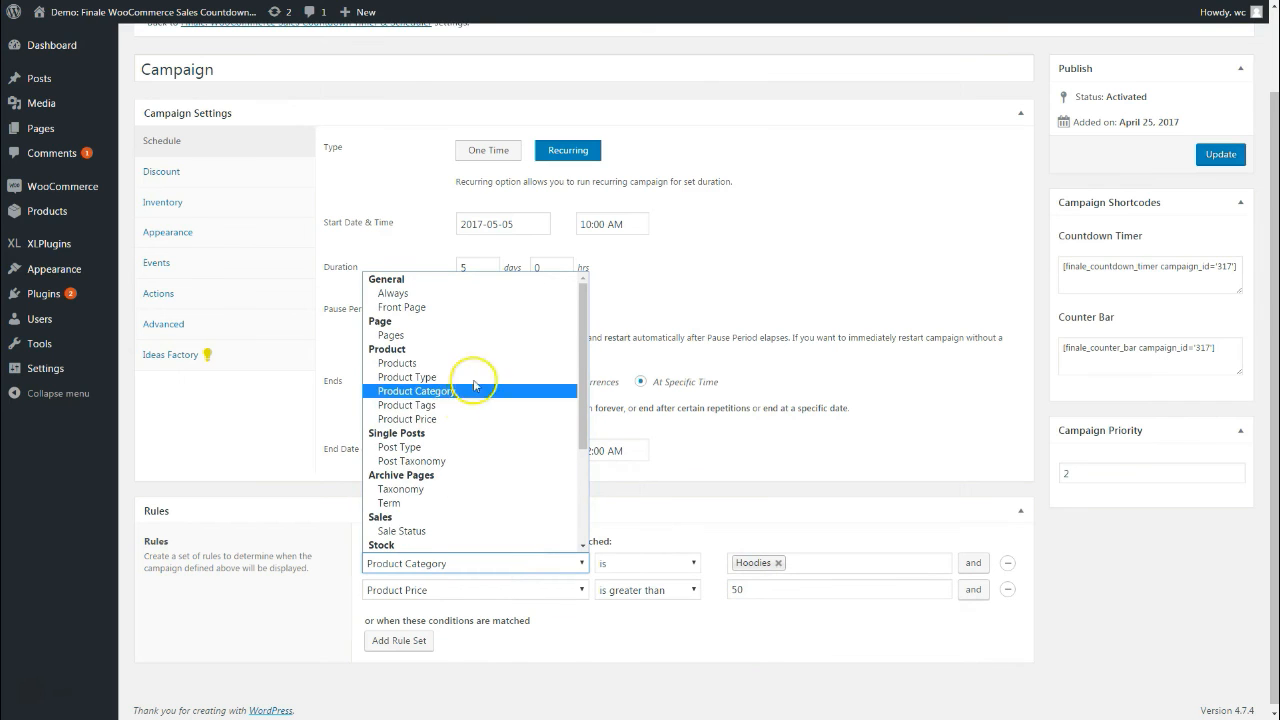
pyautogui.scroll(-3, 477, 480)
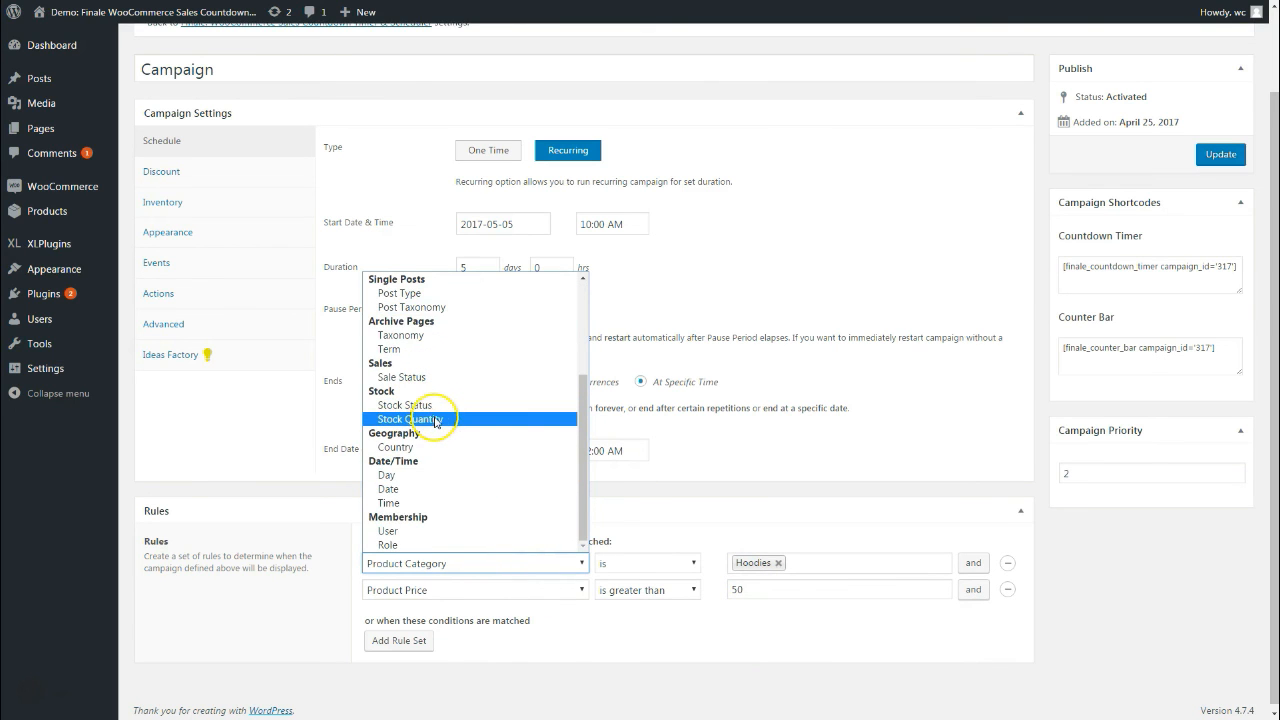
pyautogui.click(438, 420)
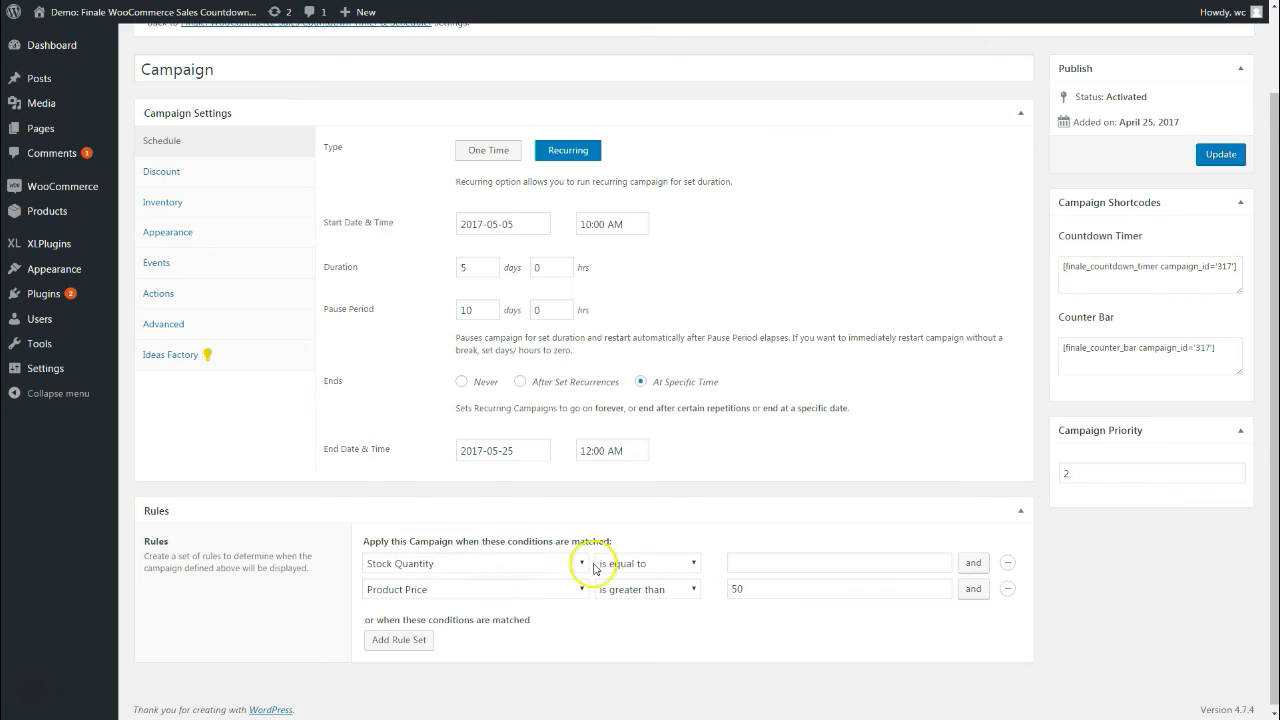
pyautogui.click(659, 566)
pyautogui.click(637, 623)
pyautogui.click(757, 569)
pyautogui.write('10')
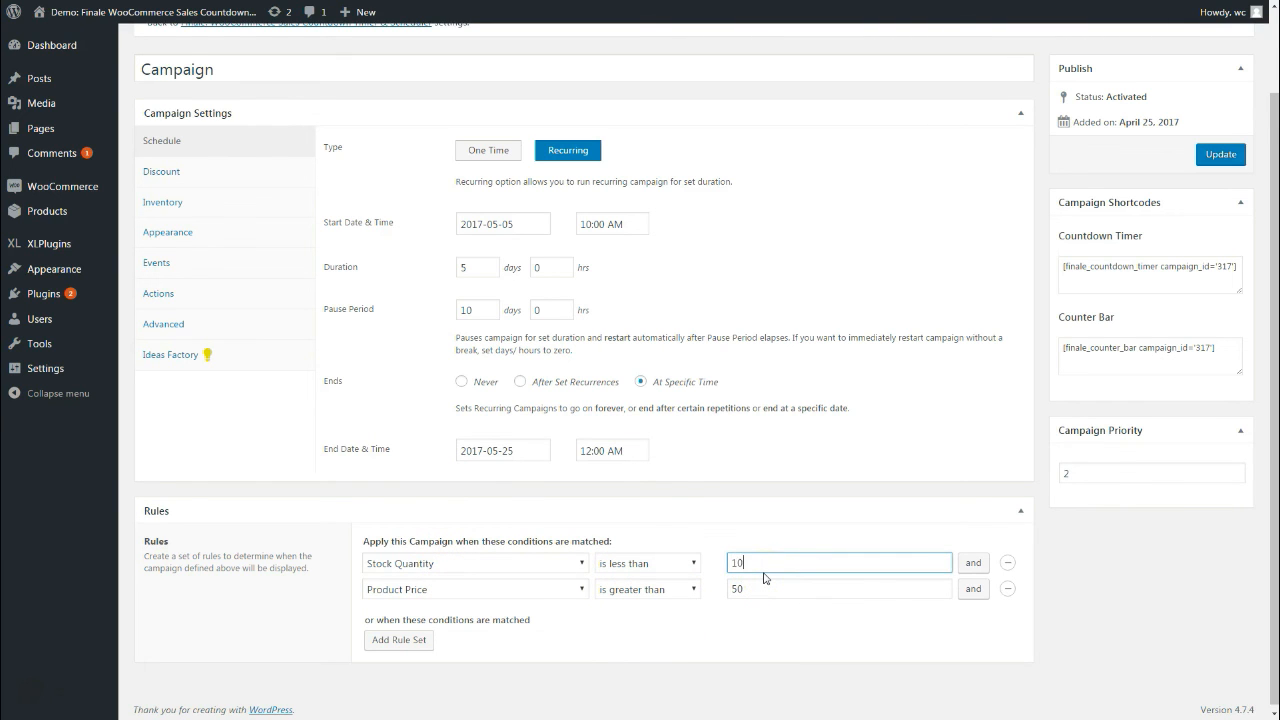
pyautogui.click(600, 634)
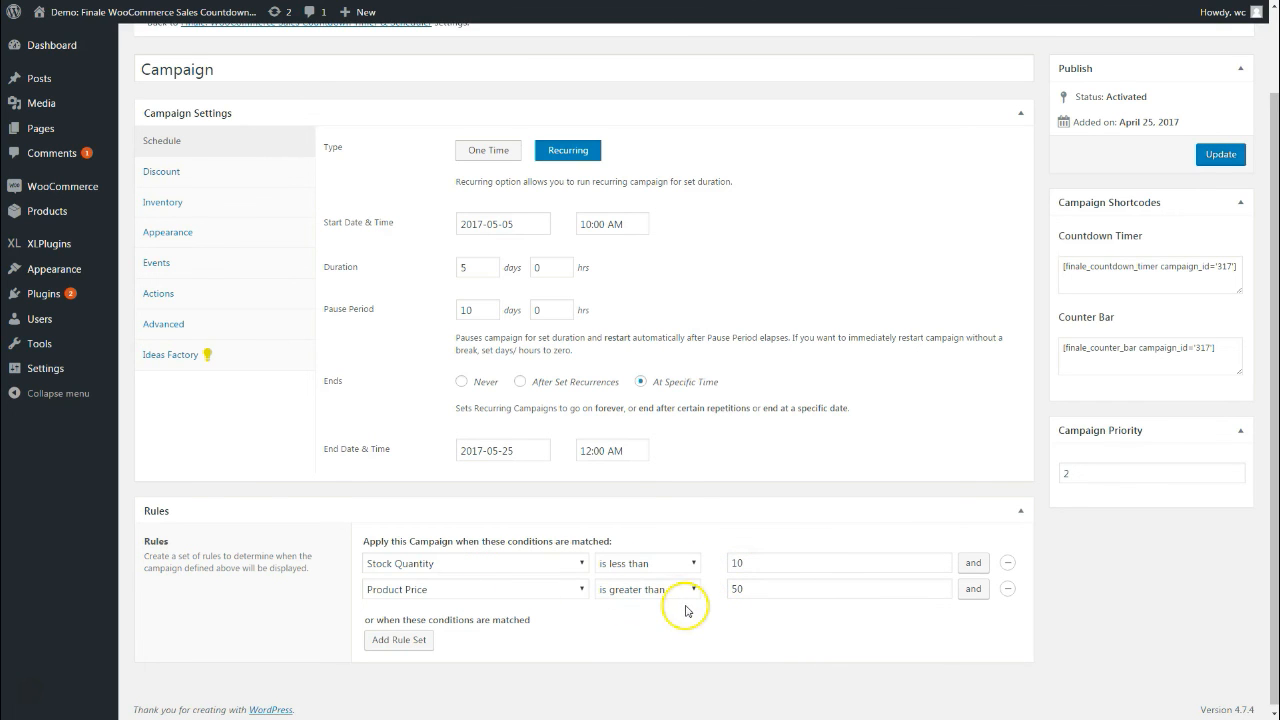
# Set the first rule to Day is Sunday and remove the Product Price condition
pyautogui.click(560, 563)
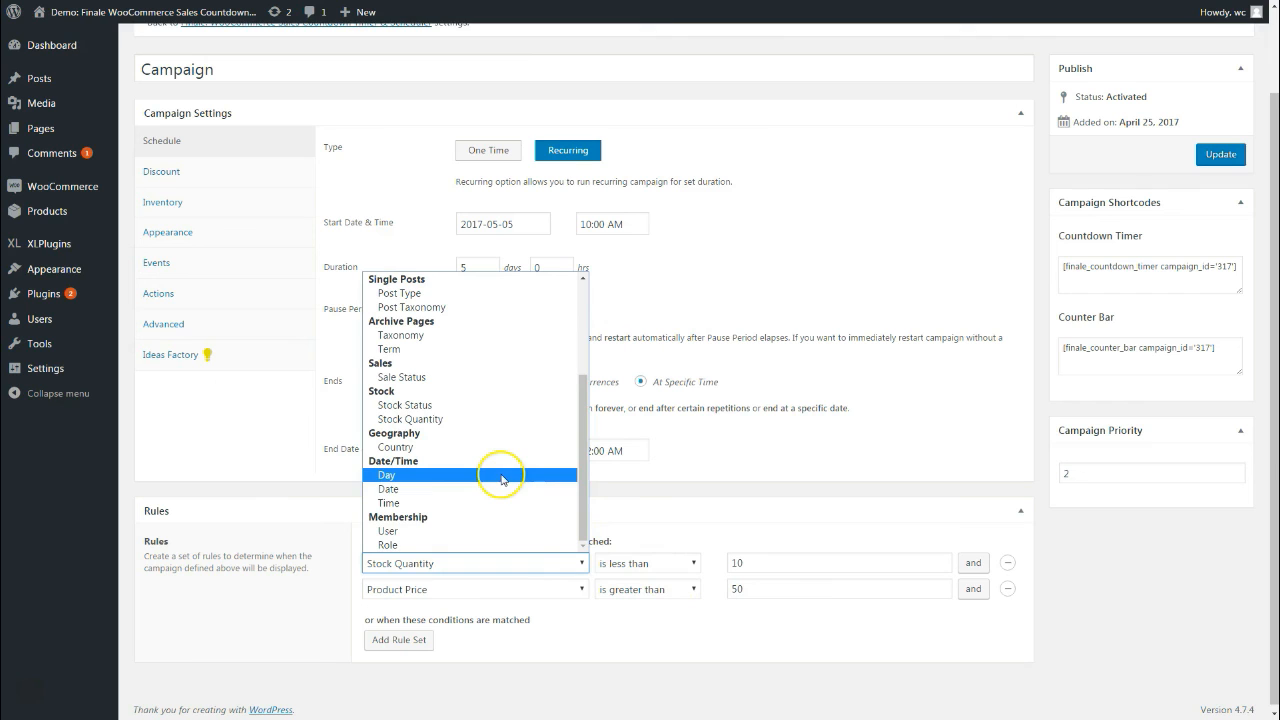
pyautogui.click(415, 476)
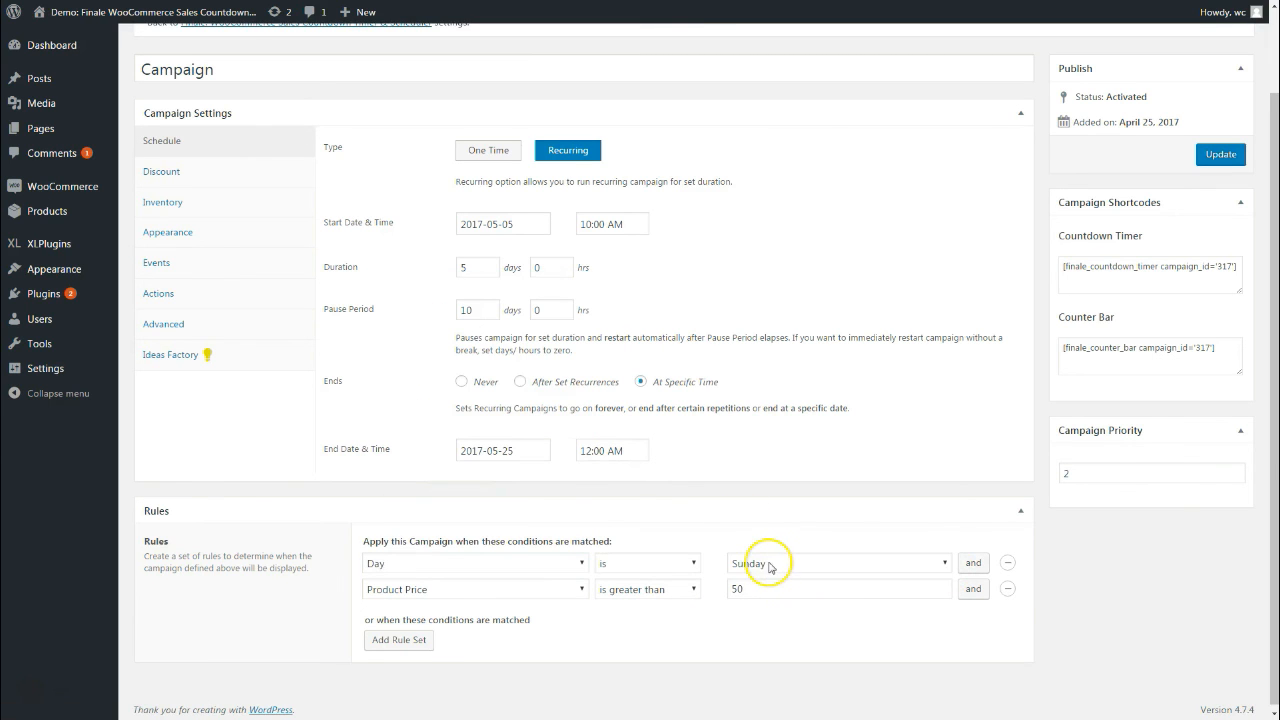
pyautogui.click(770, 565)
pyautogui.click(997, 563)
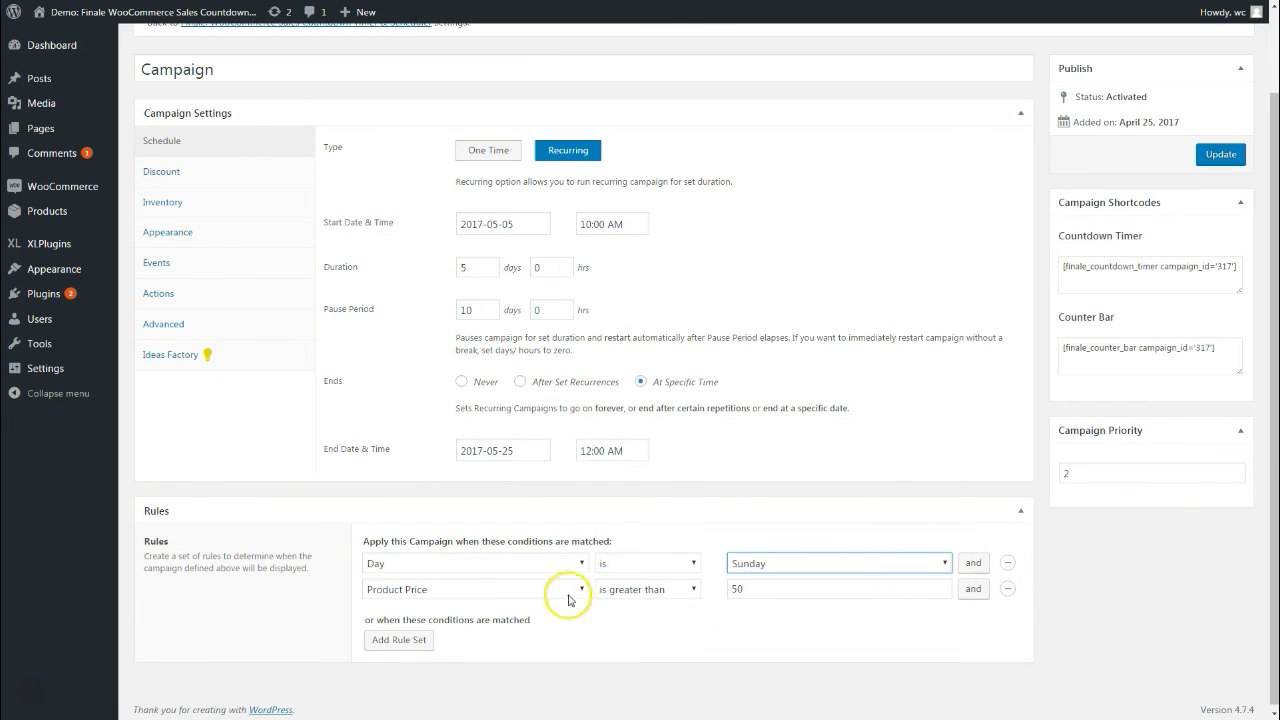
pyautogui.click(1007, 589)
# Add a second rule set with Day is Saturday
pyautogui.click(419, 619)
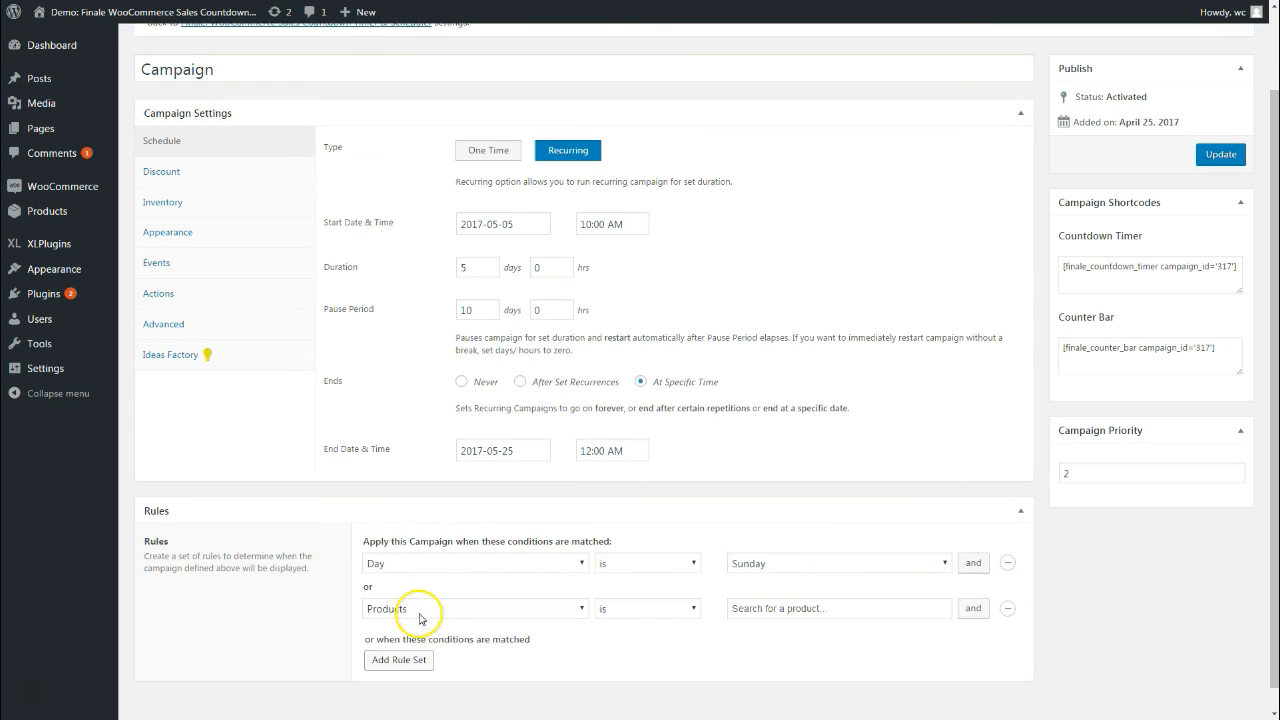
pyautogui.click(425, 604)
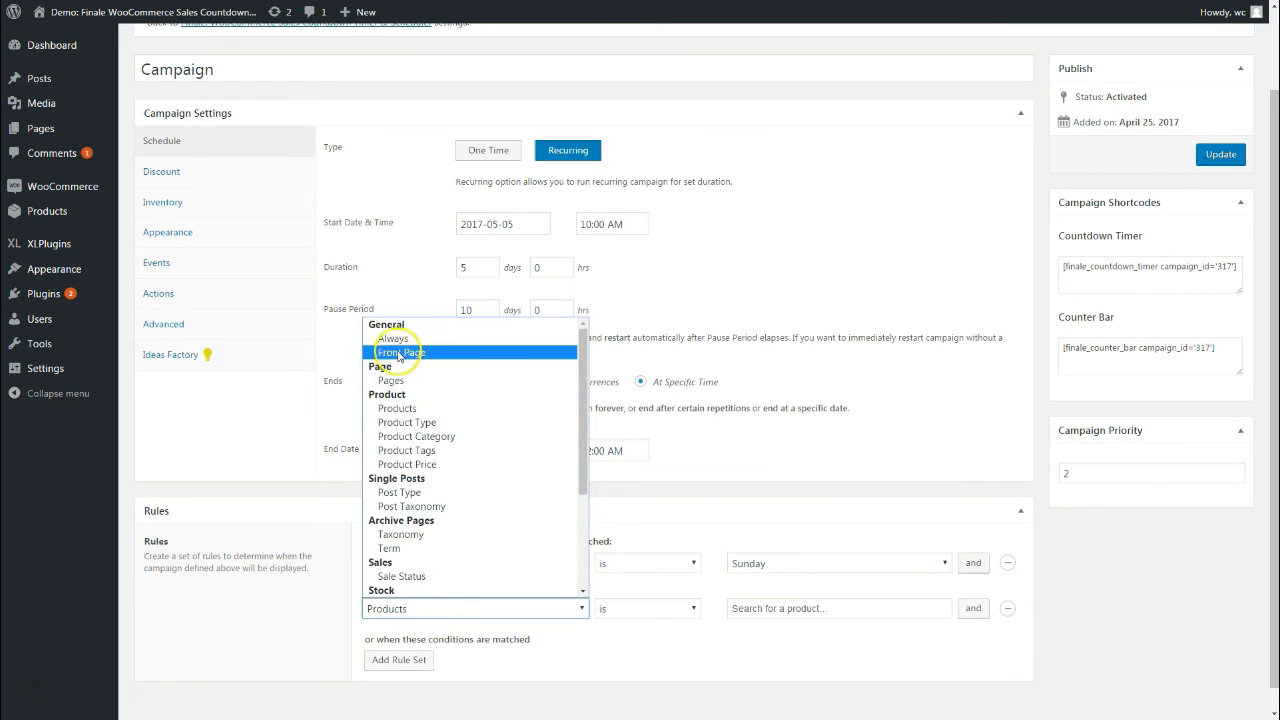
pyautogui.scroll(-4, 440, 470)
pyautogui.click(392, 524)
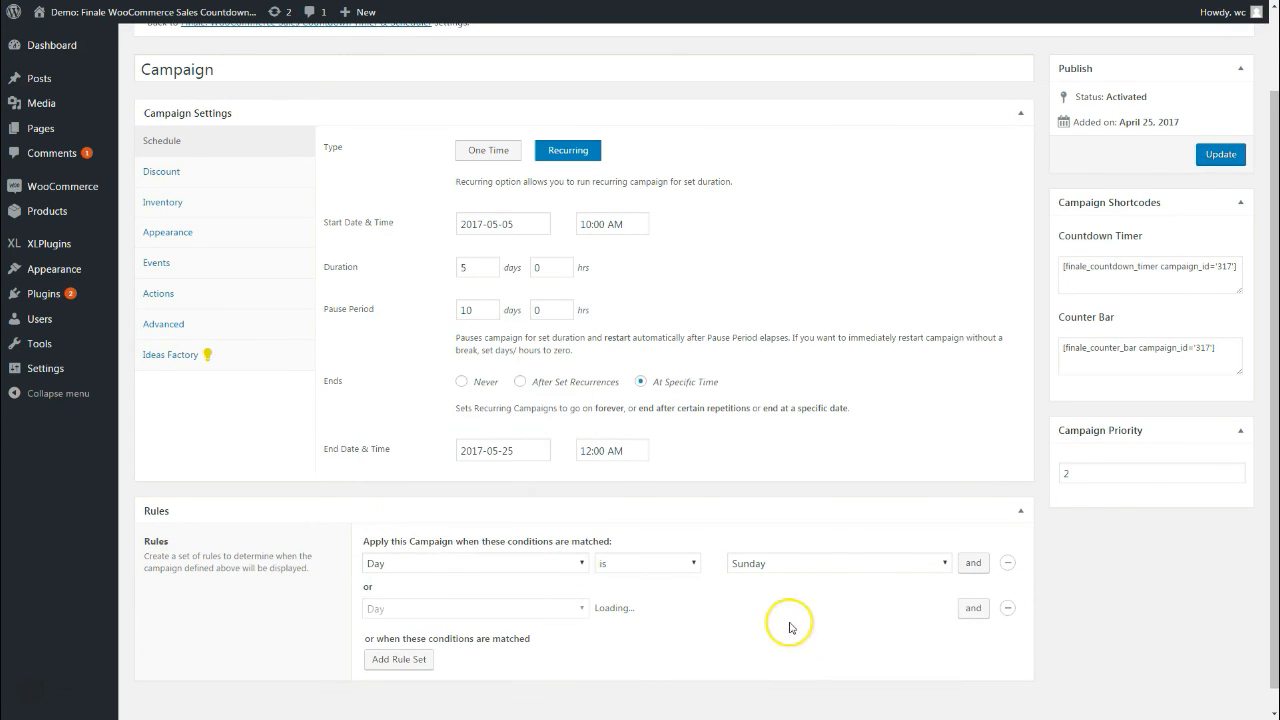
pyautogui.click(758, 609)
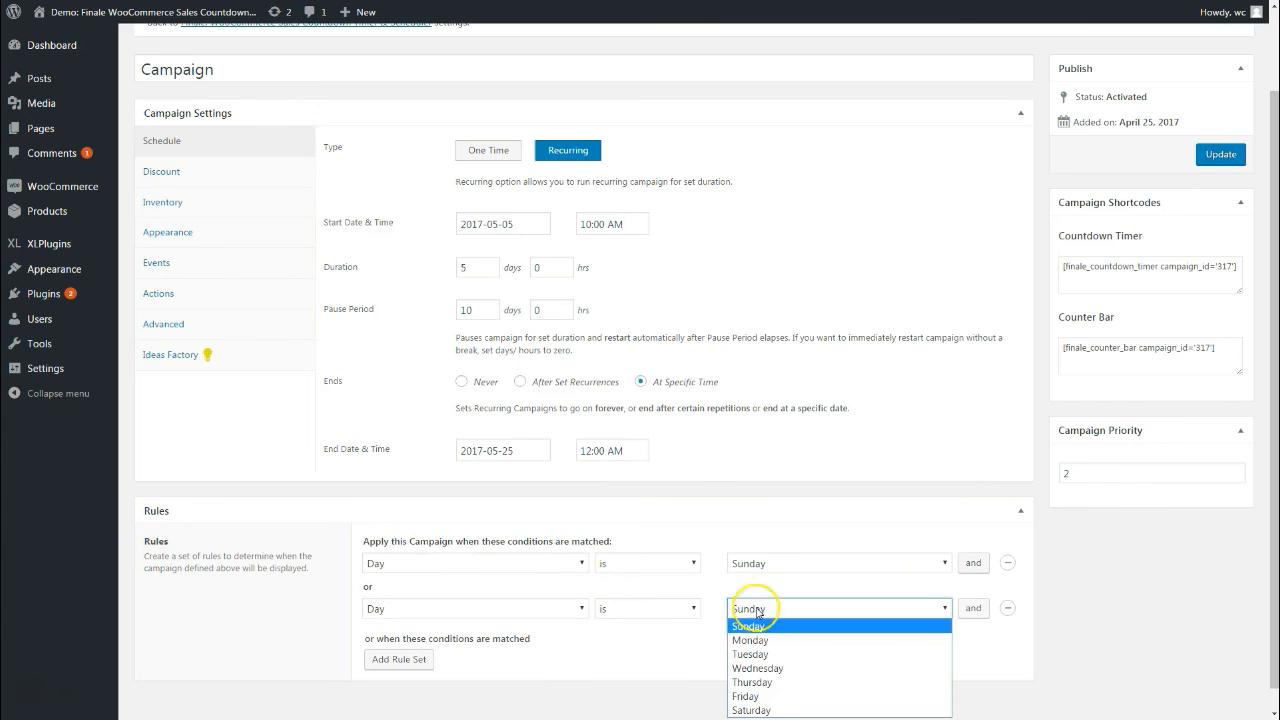
pyautogui.click(752, 703)
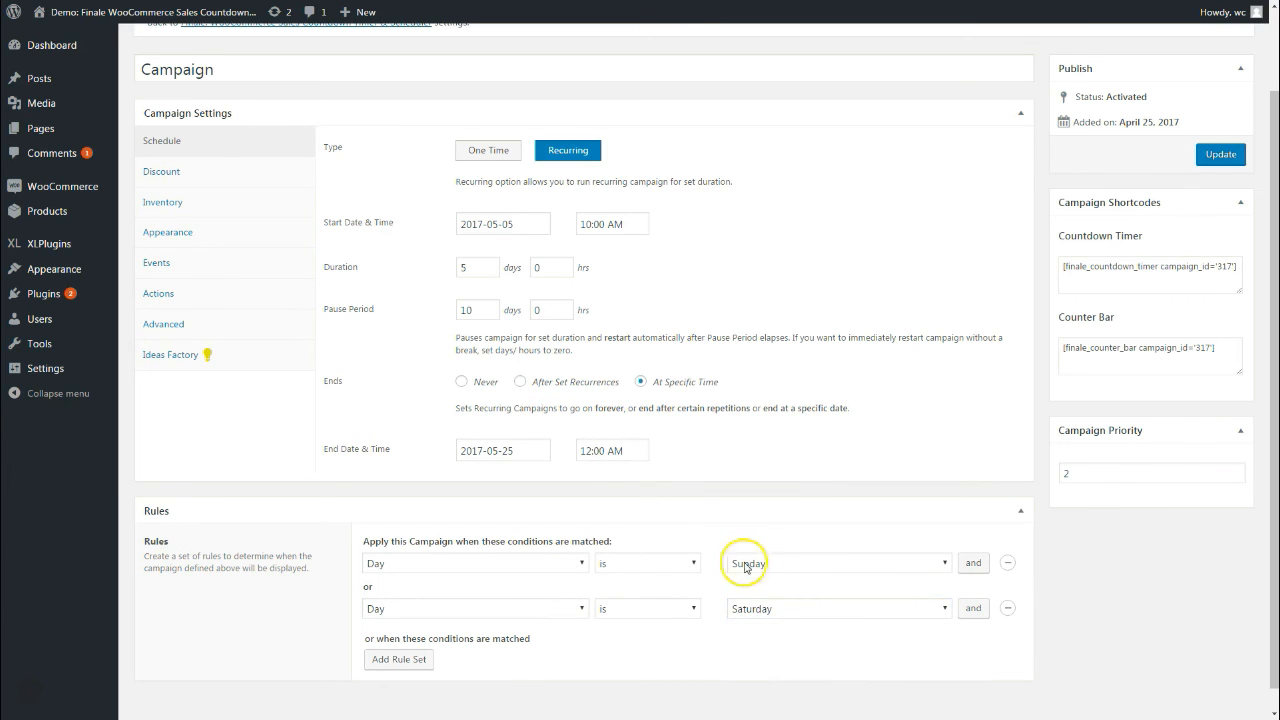
pyautogui.scroll(-1, 686, 610)
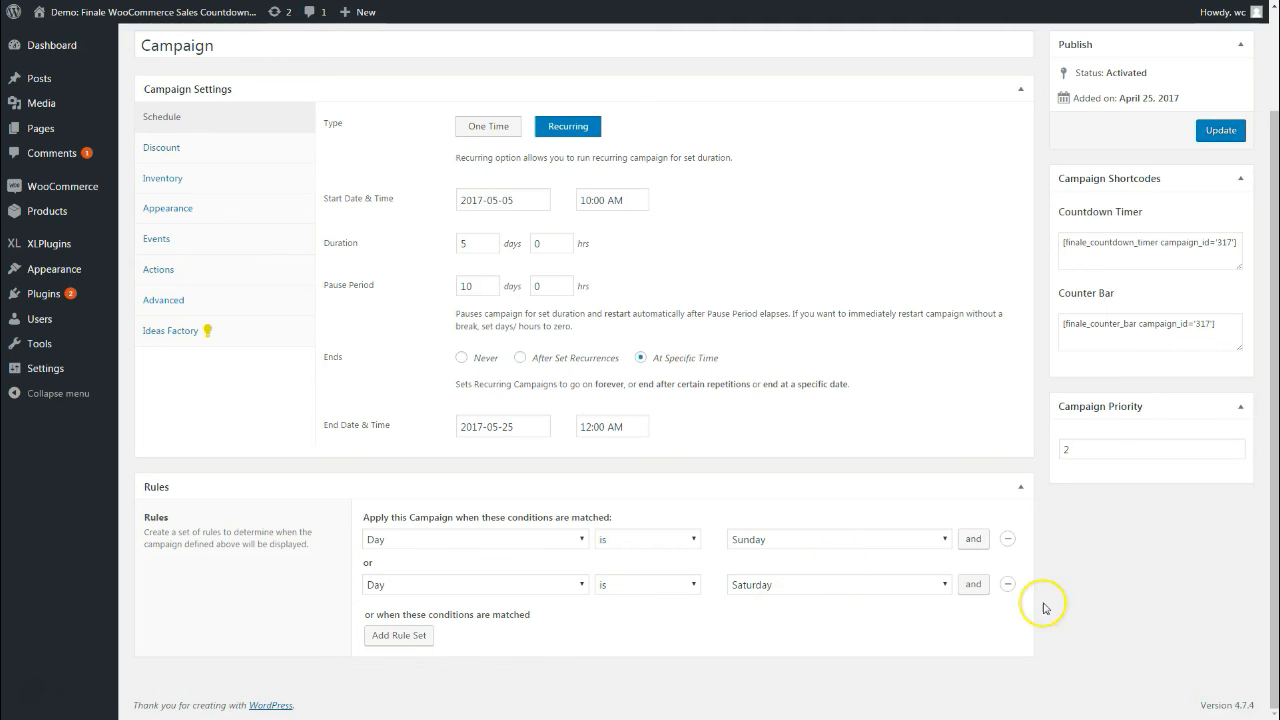
# Remove the Saturday rule set and set the first rule to Product Category Hoodies
pyautogui.click(1009, 586)
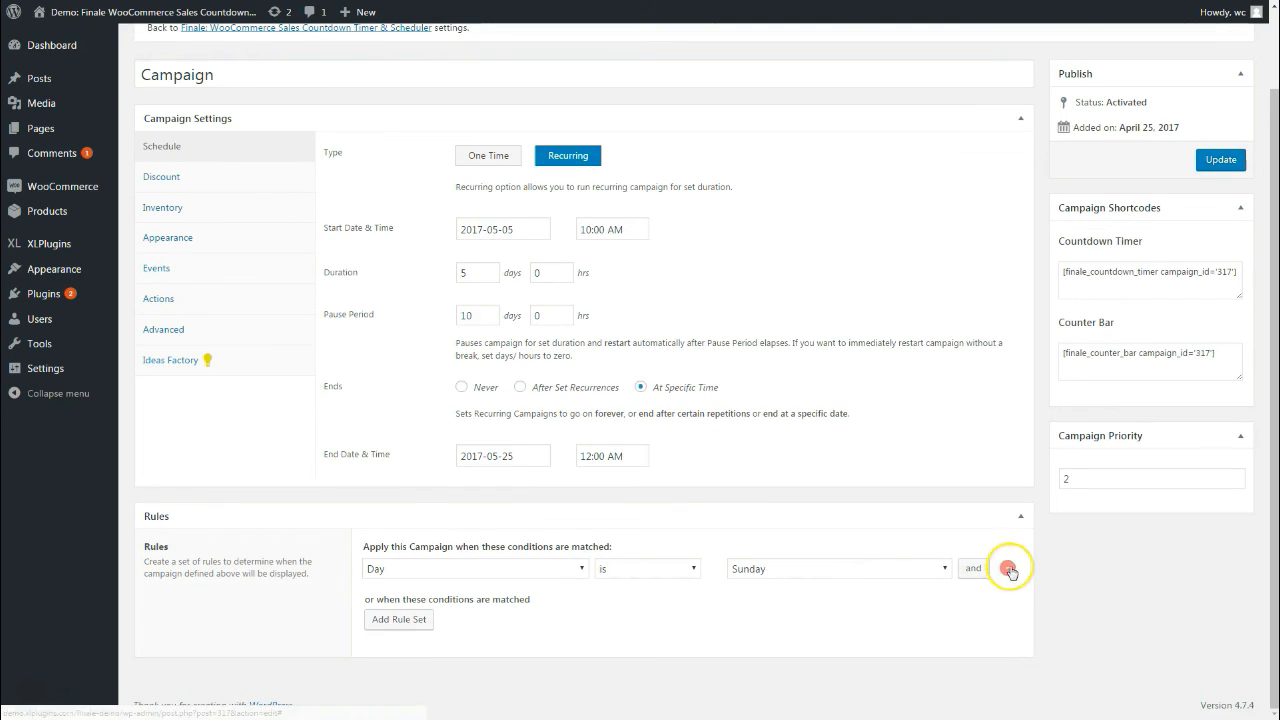
pyautogui.click(575, 569)
pyautogui.scroll(3, 466, 434)
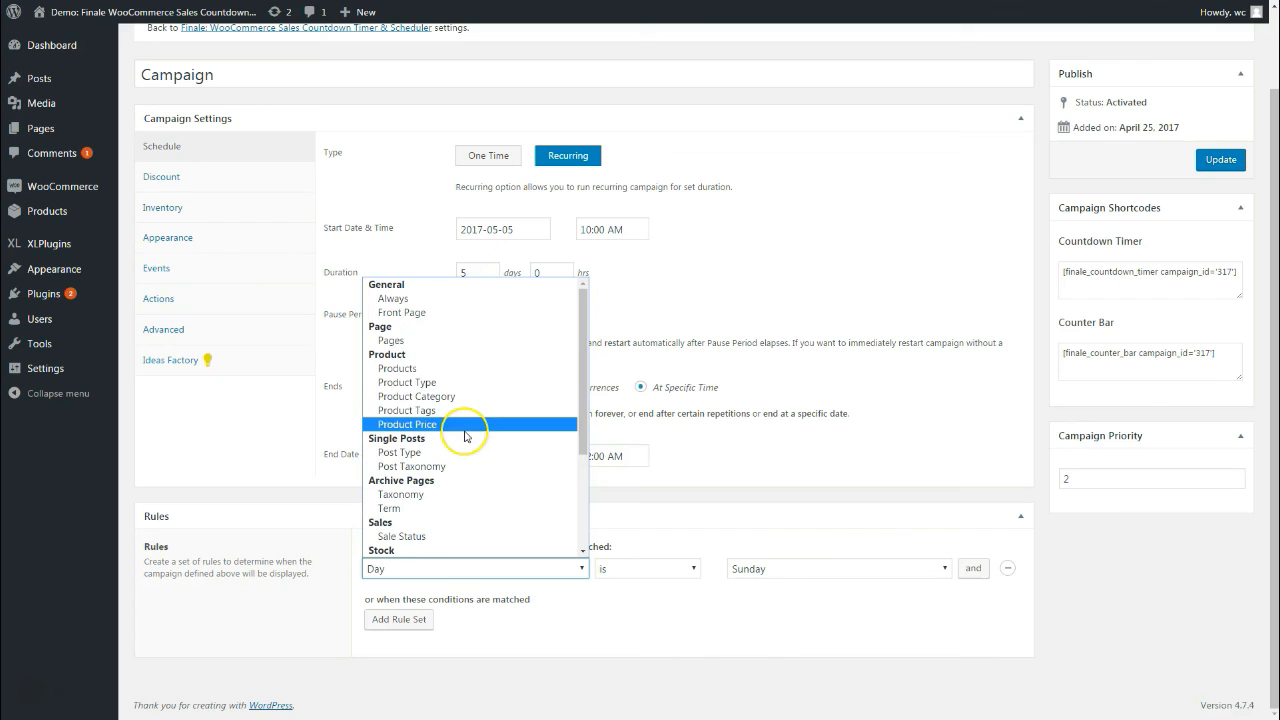
pyautogui.click(422, 382)
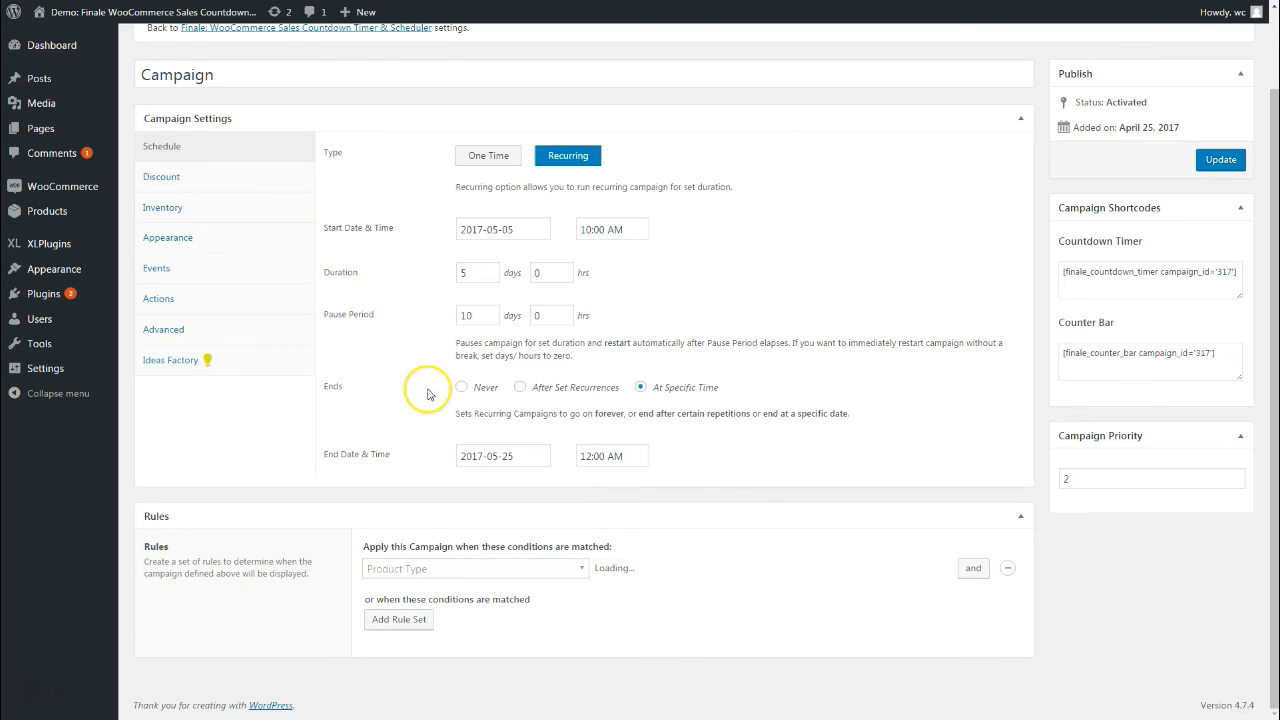
pyautogui.click(465, 570)
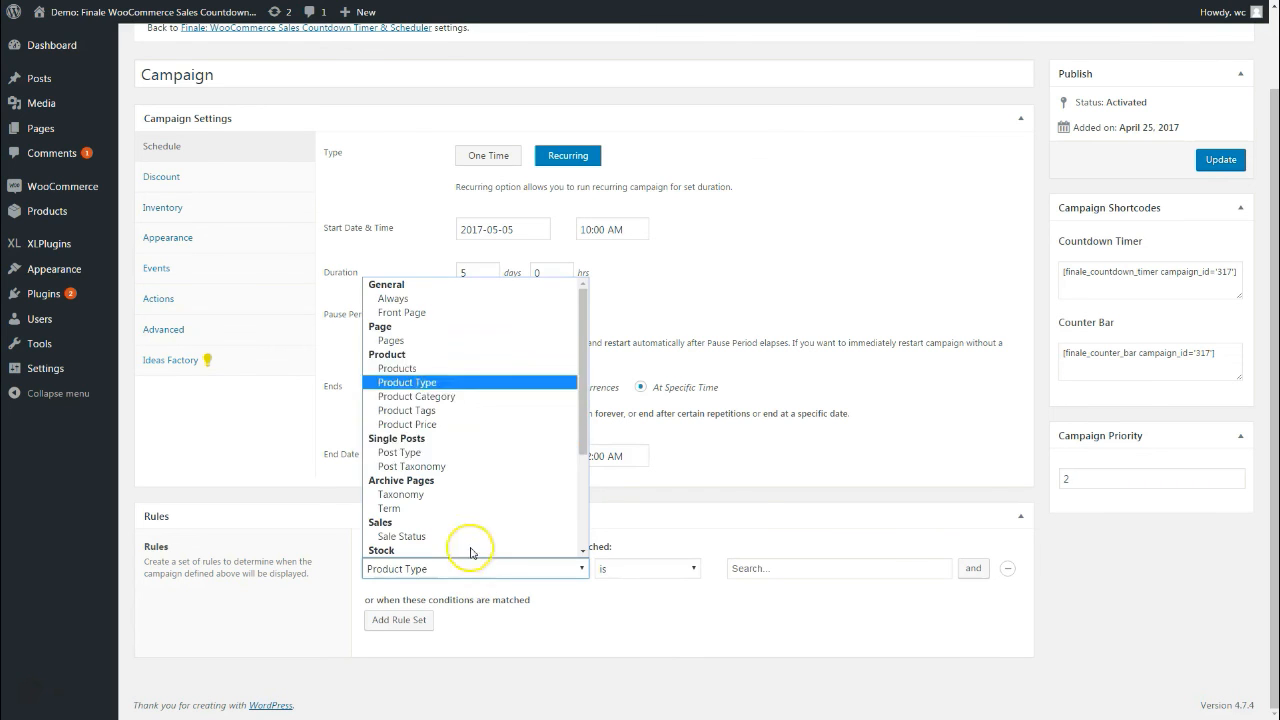
pyautogui.click(451, 394)
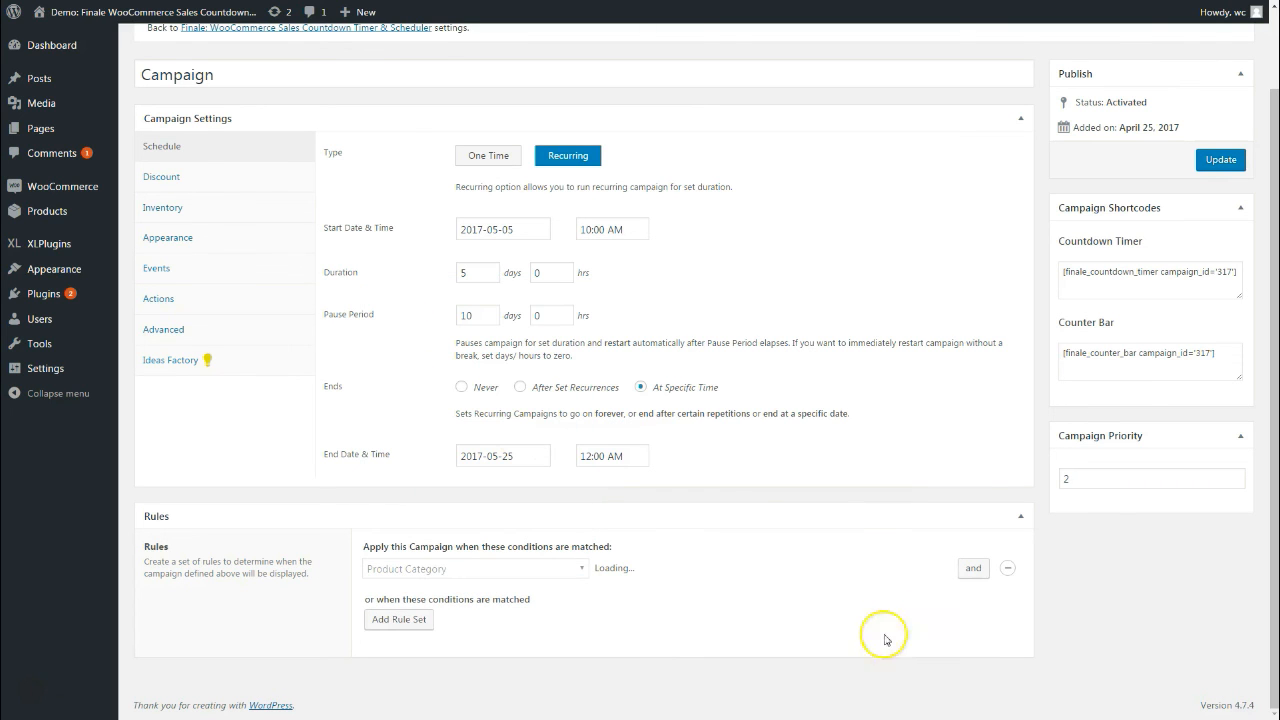
pyautogui.click(749, 570)
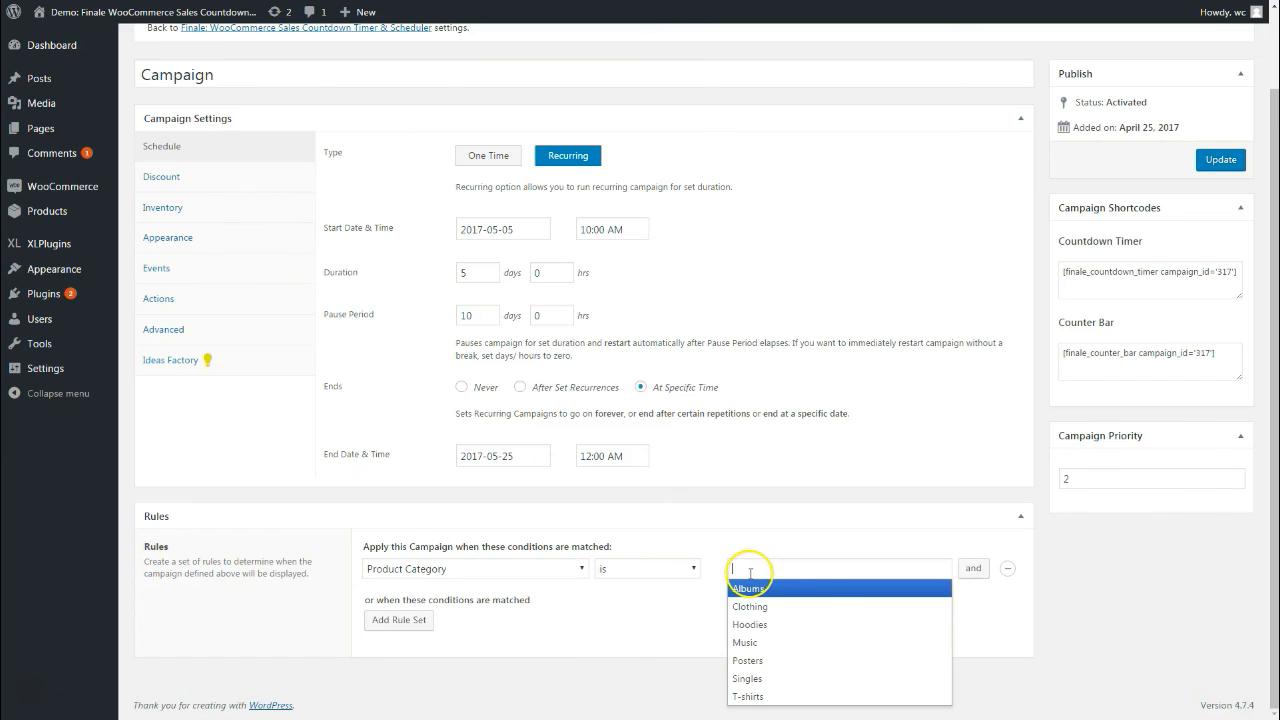
pyautogui.click(810, 617)
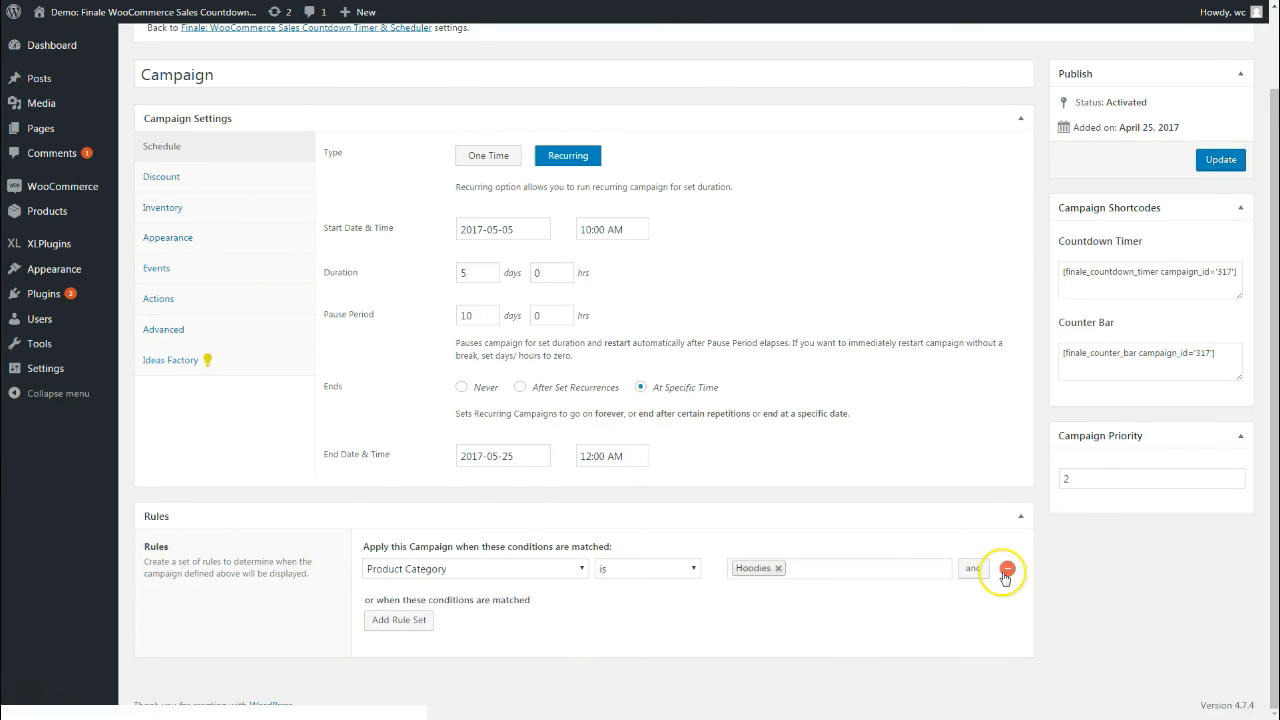
# Add an 'and' condition of Day is Wednesday
pyautogui.click(973, 568)
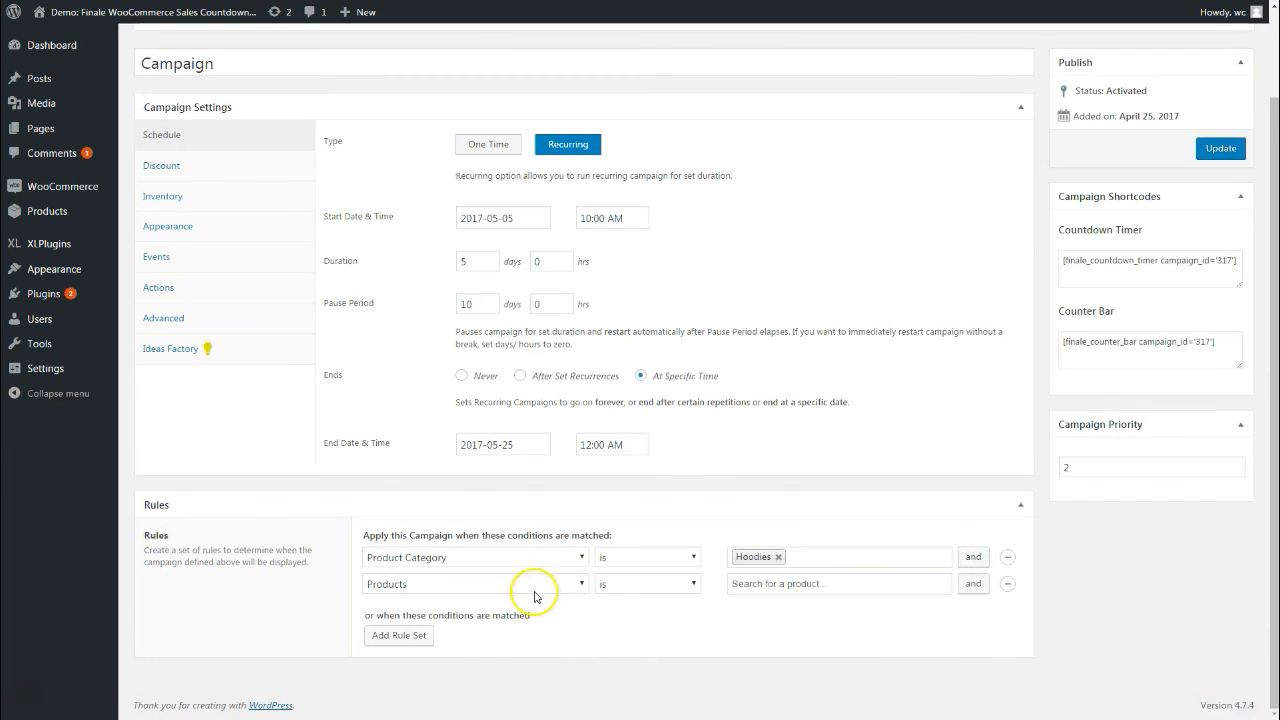
pyautogui.click(533, 587)
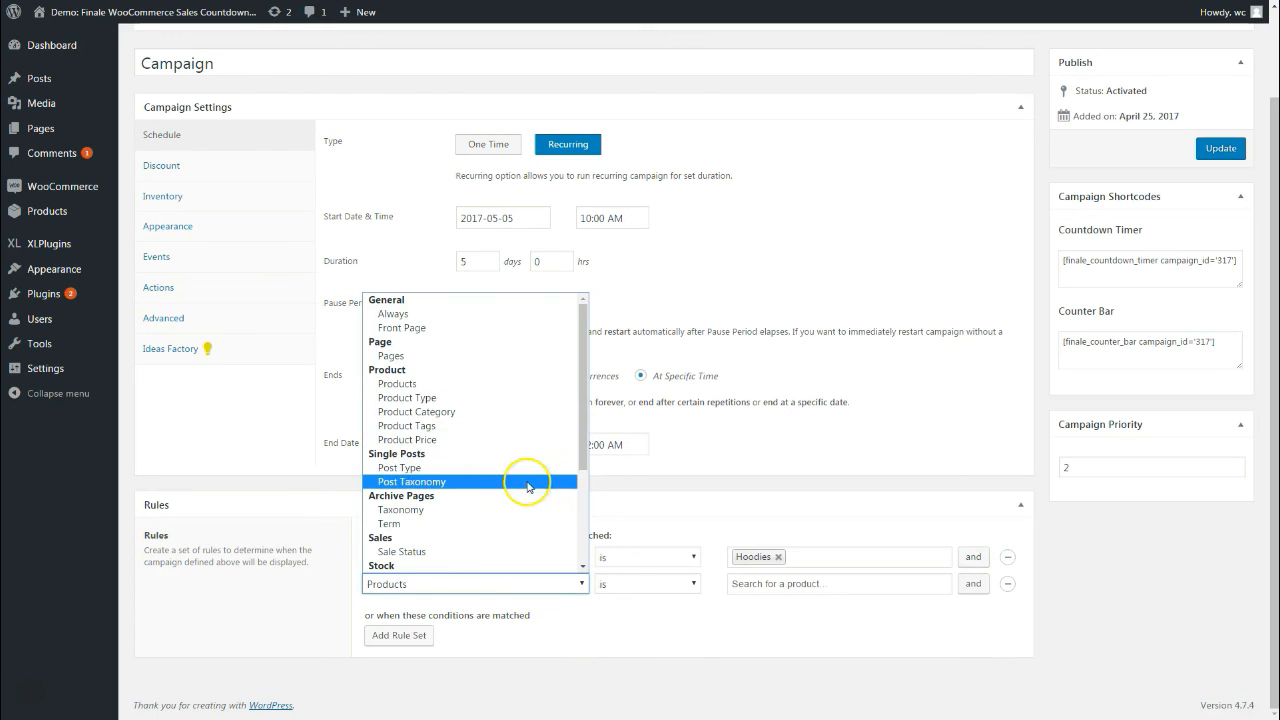
pyautogui.scroll(-3, 528, 485)
pyautogui.click(386, 495)
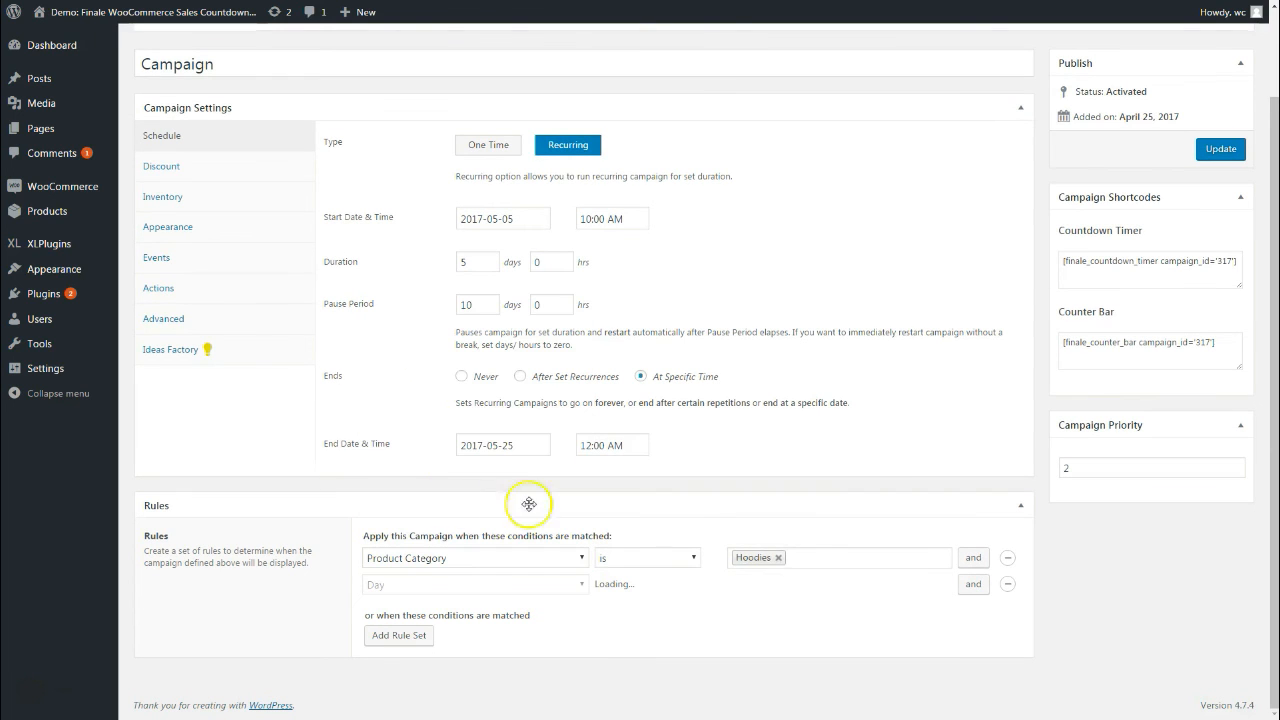
pyautogui.click(757, 588)
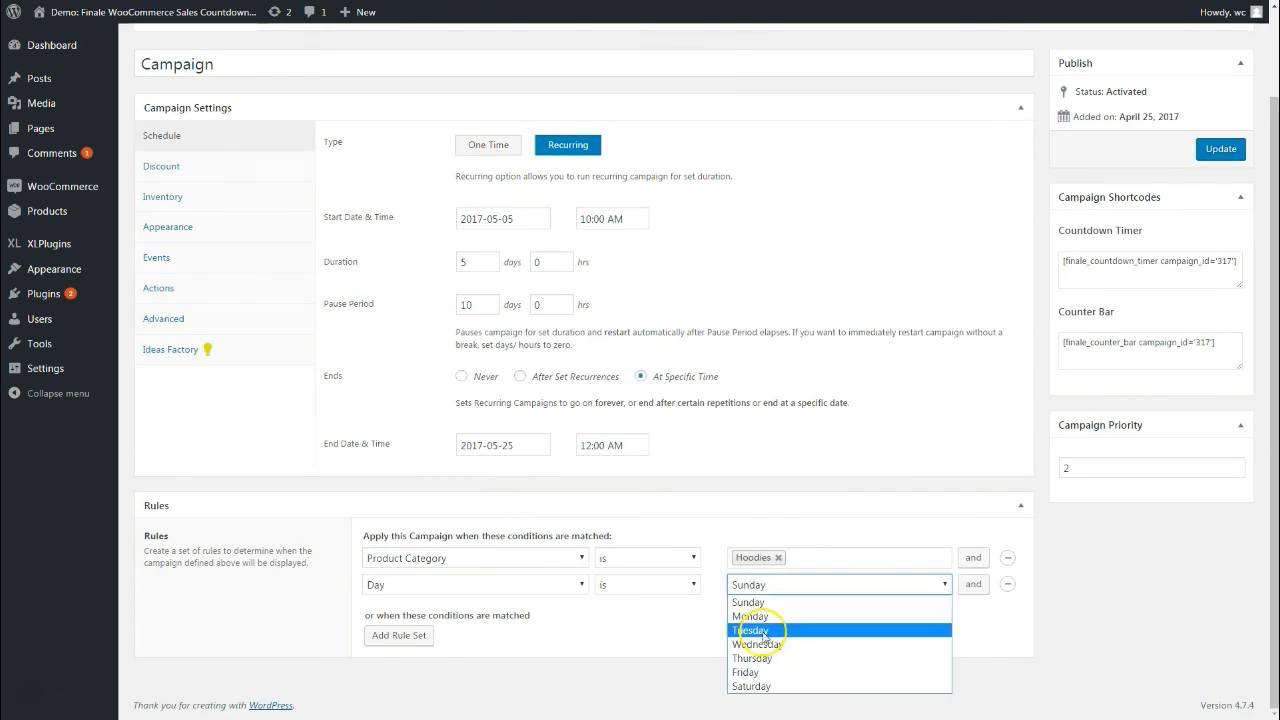
pyautogui.click(757, 645)
# Add a third condition: Stock Quantity is less than 10
pyautogui.click(971, 585)
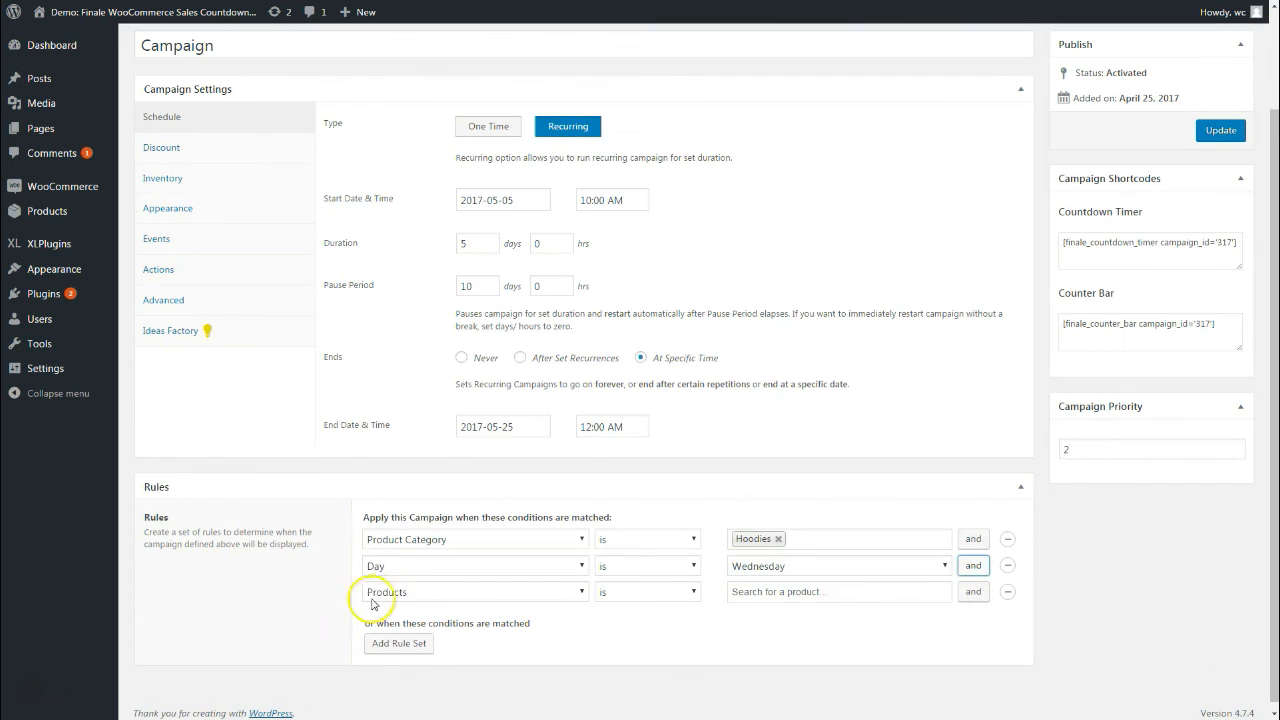
pyautogui.click(400, 592)
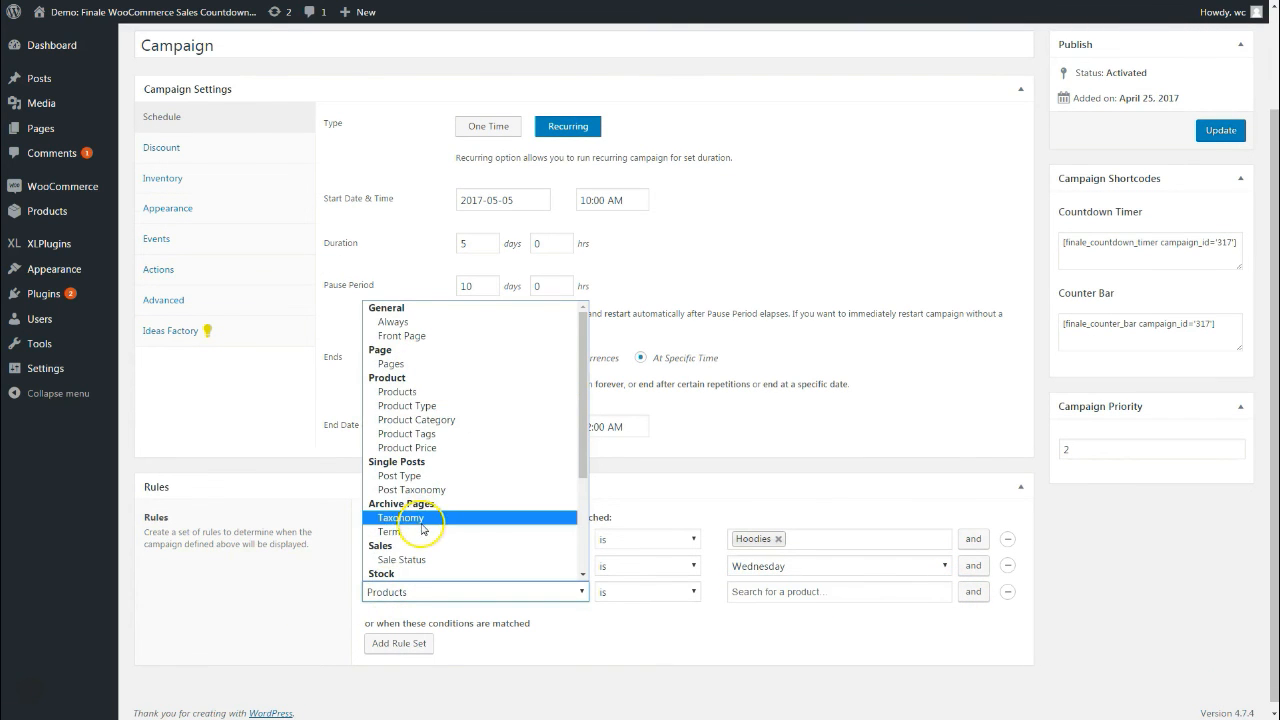
pyautogui.scroll(-3, 420, 508)
pyautogui.click(400, 447)
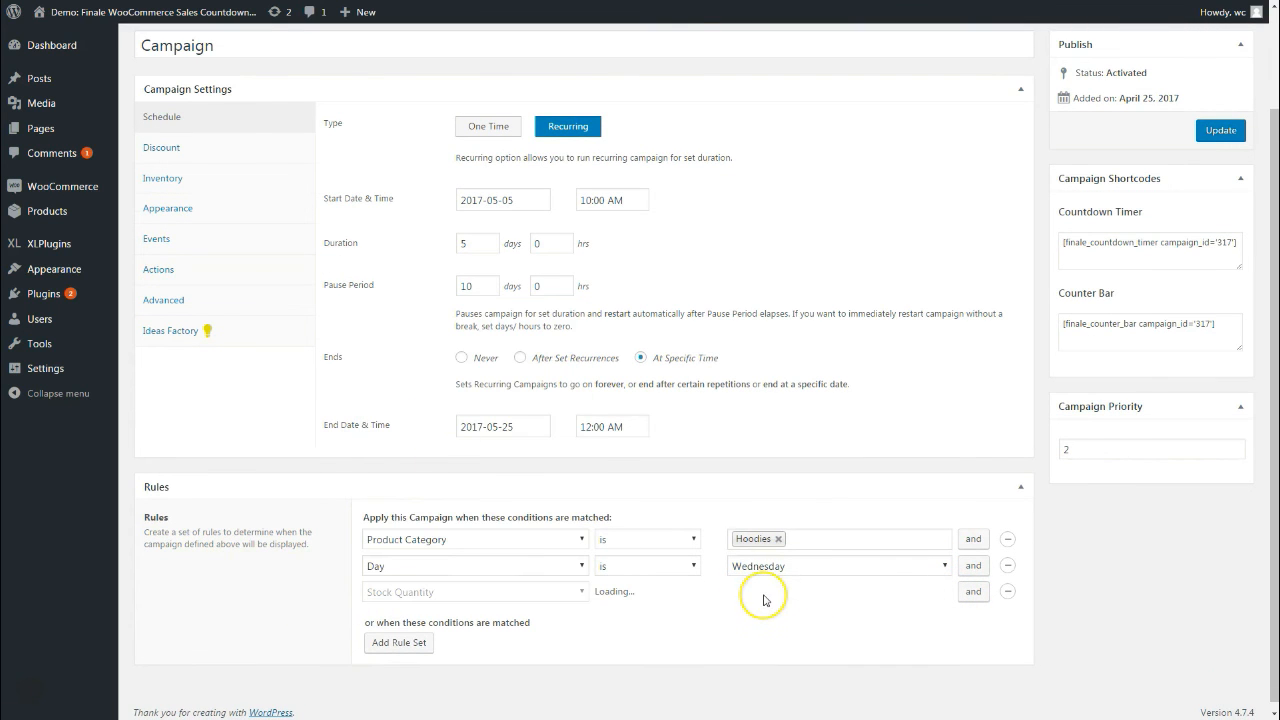
pyautogui.click(620, 592)
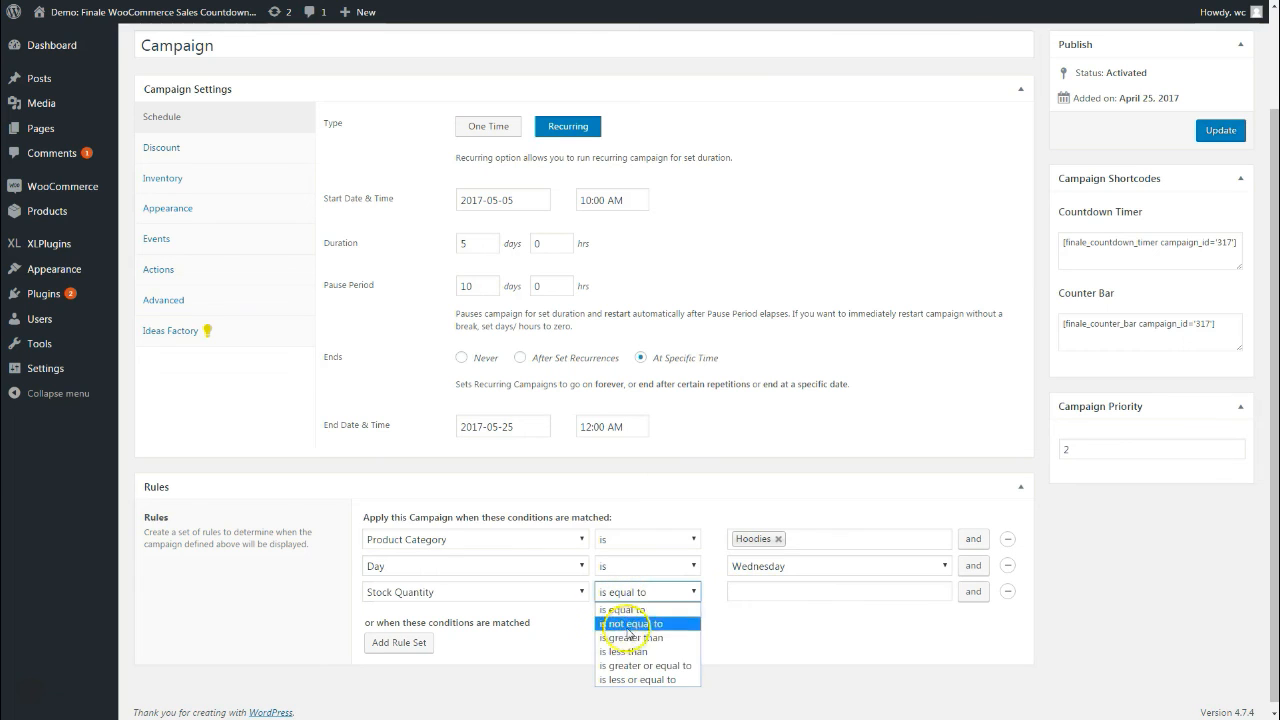
pyautogui.click(633, 652)
pyautogui.click(749, 591)
pyautogui.write('10')
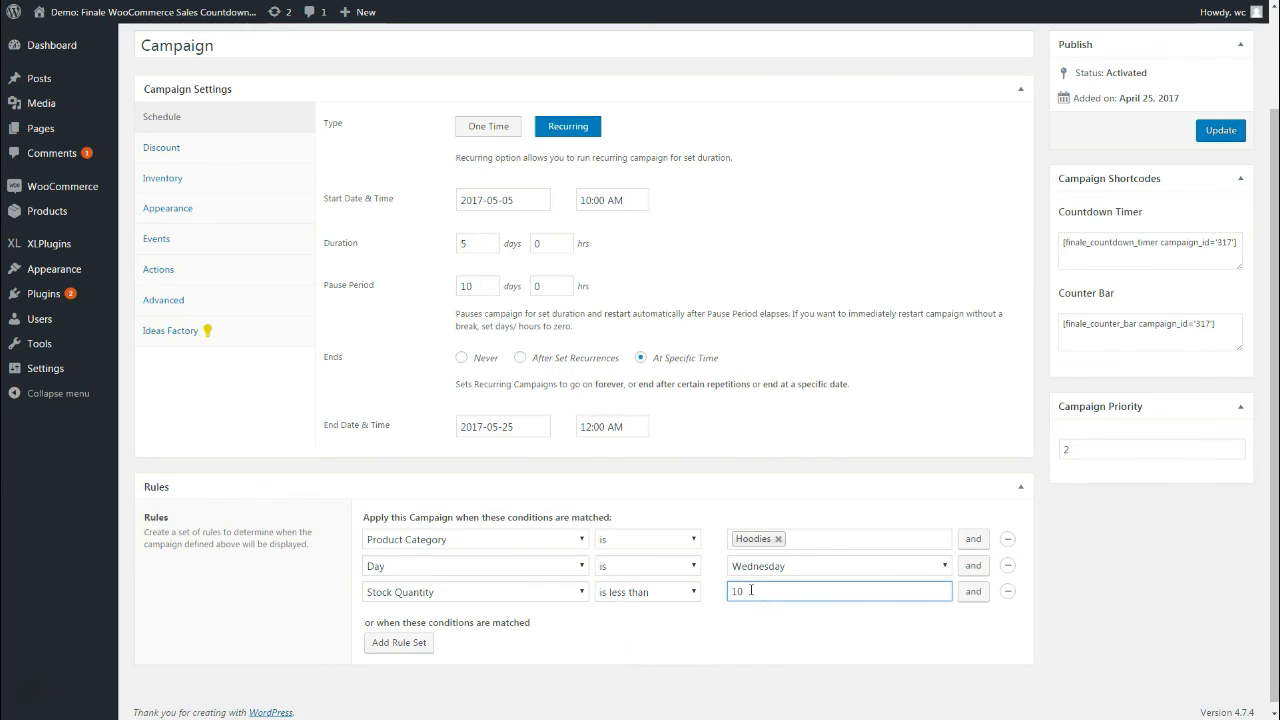
# Add a fourth condition: Country is Australia
pyautogui.click(973, 591)
pyautogui.click(466, 616)
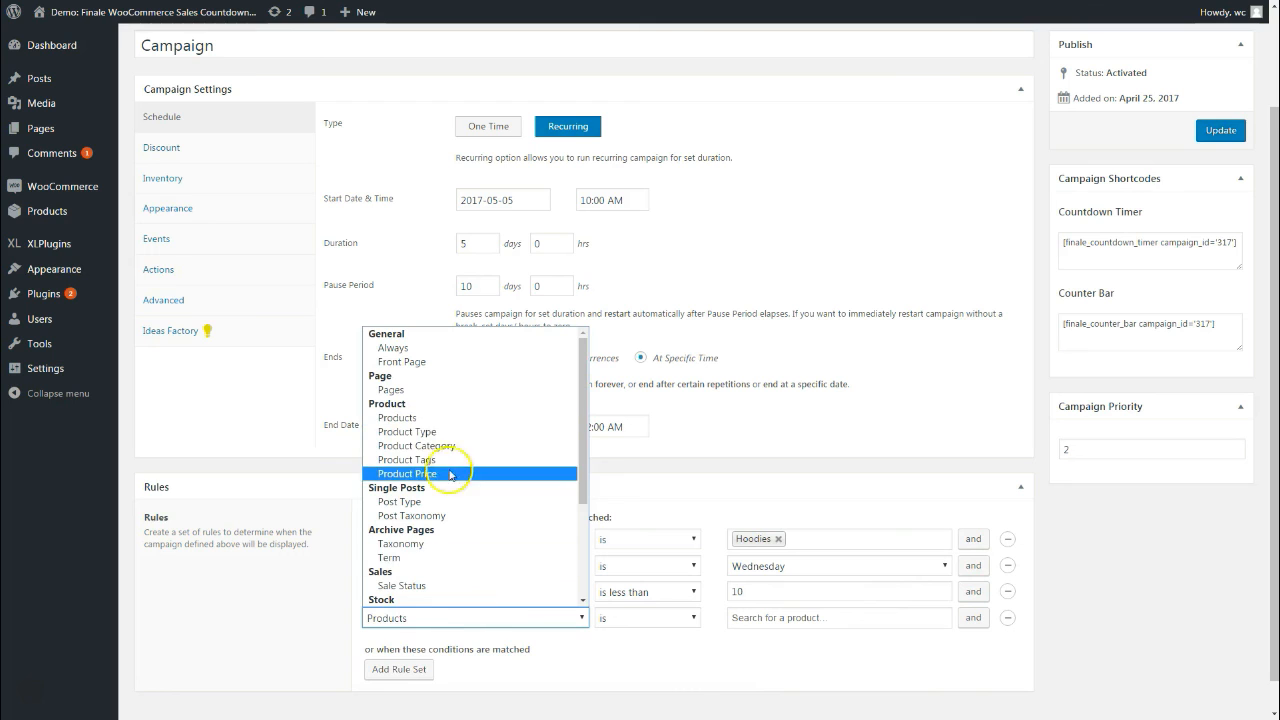
pyautogui.scroll(-4, 400, 555)
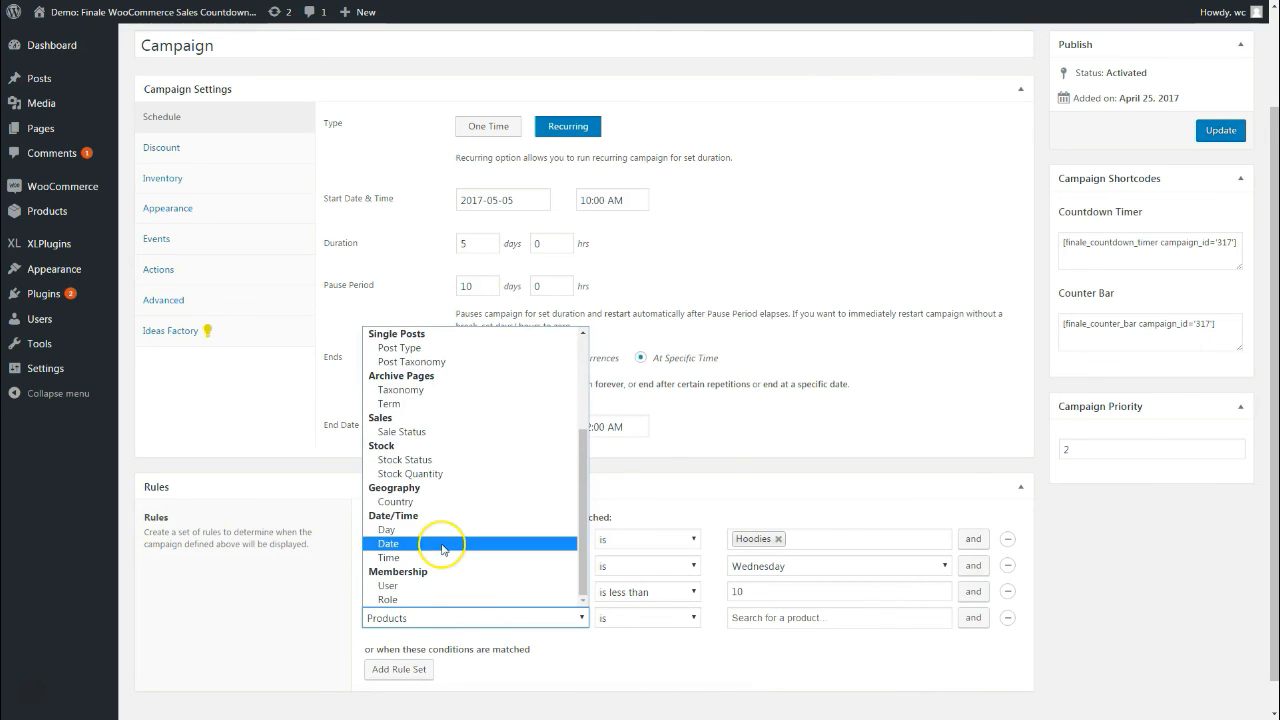
pyautogui.click(397, 502)
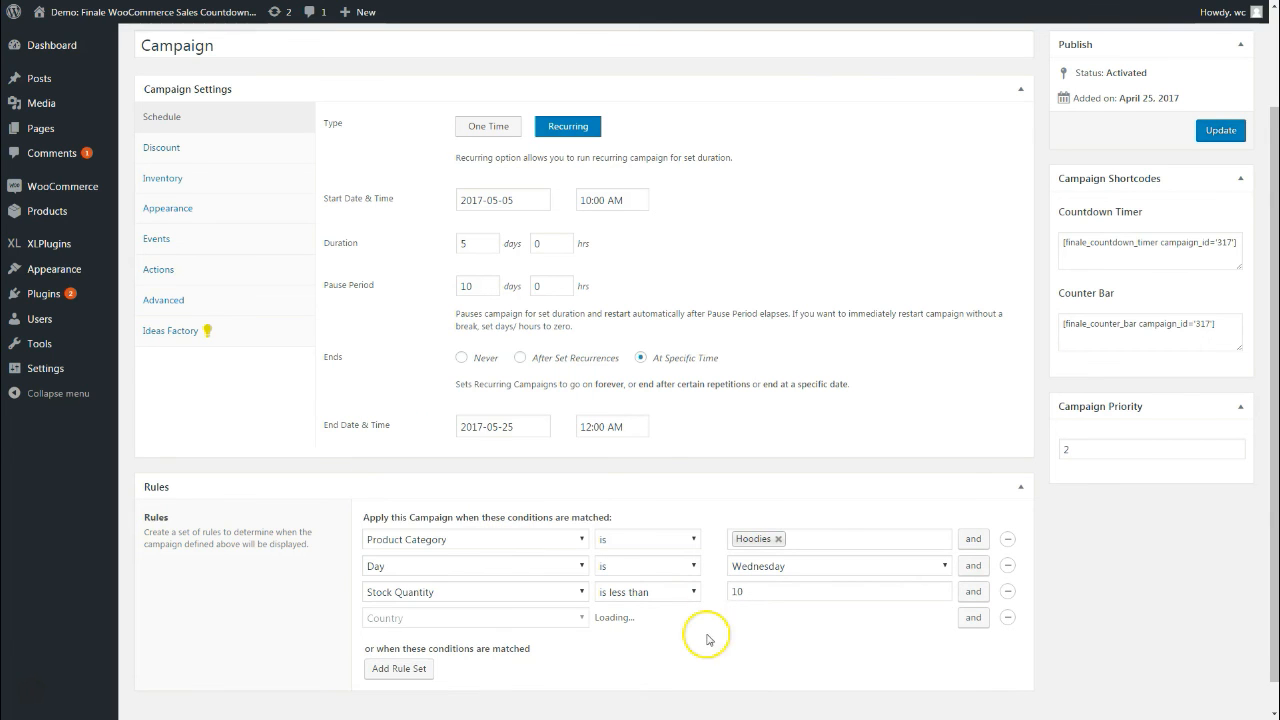
pyautogui.click(762, 622)
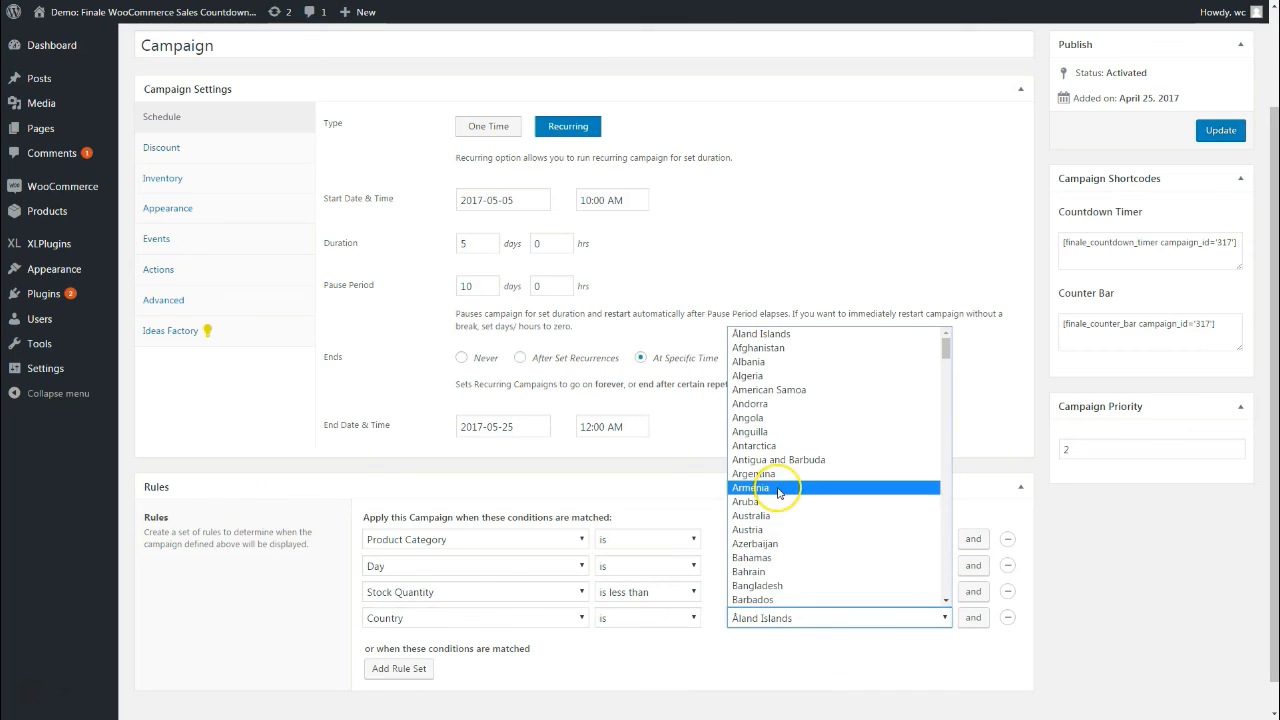
pyautogui.click(763, 516)
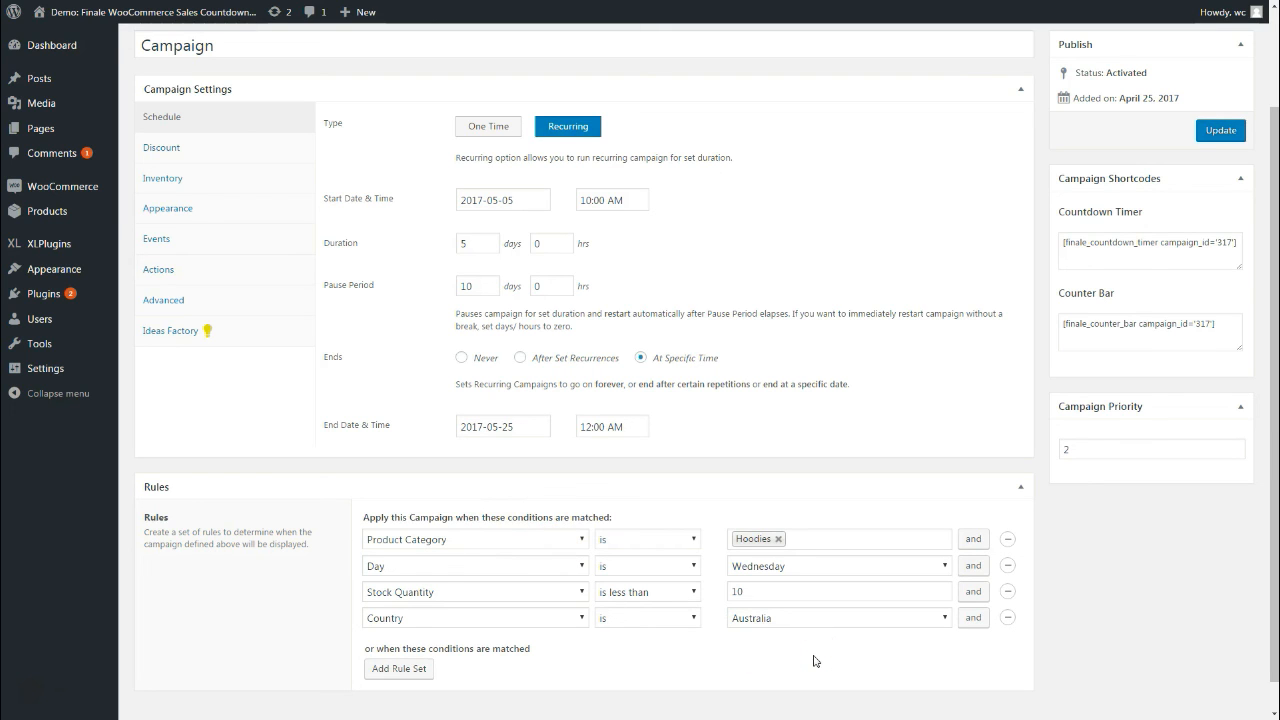
pyautogui.click(576, 619)
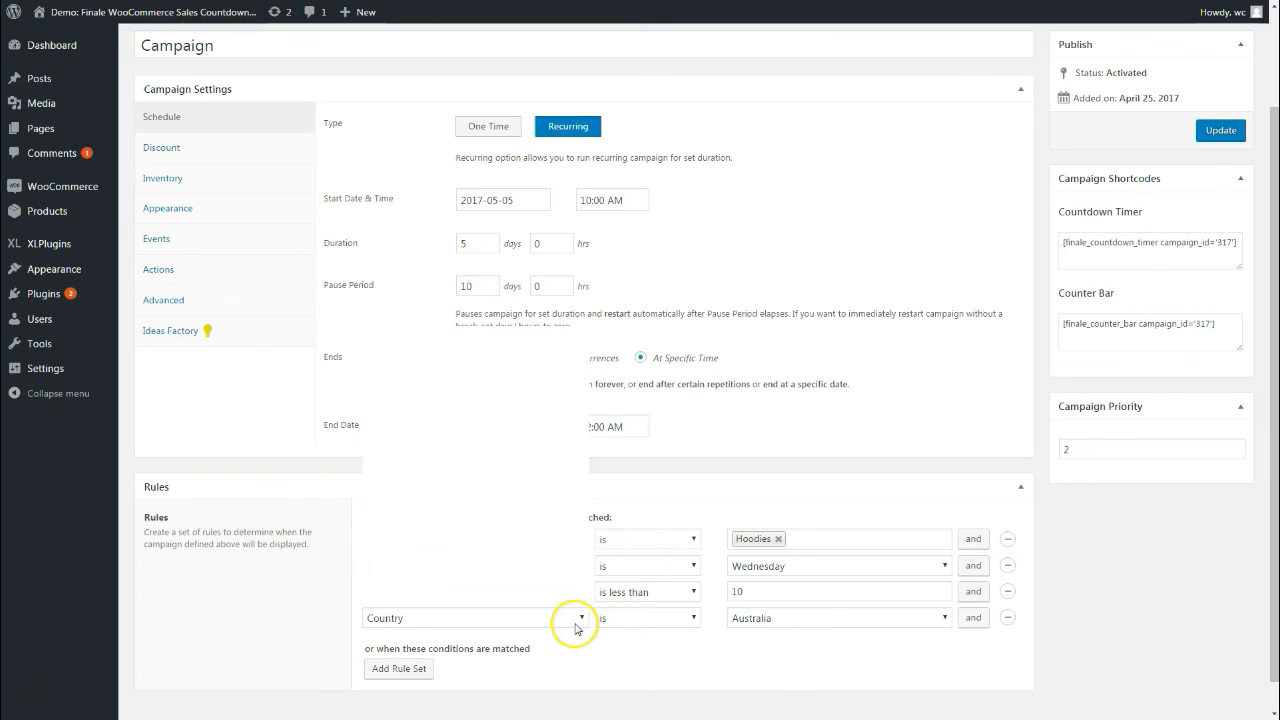
pyautogui.scroll(-3, 566, 527)
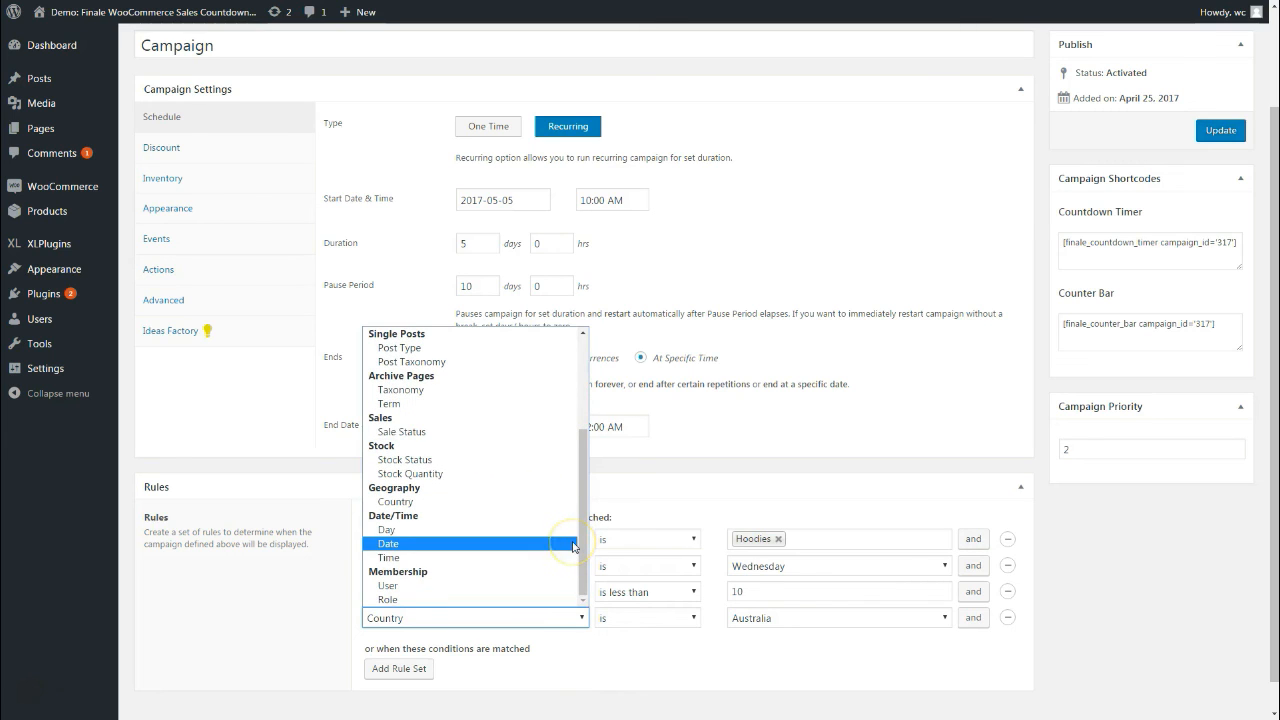
pyautogui.click(399, 602)
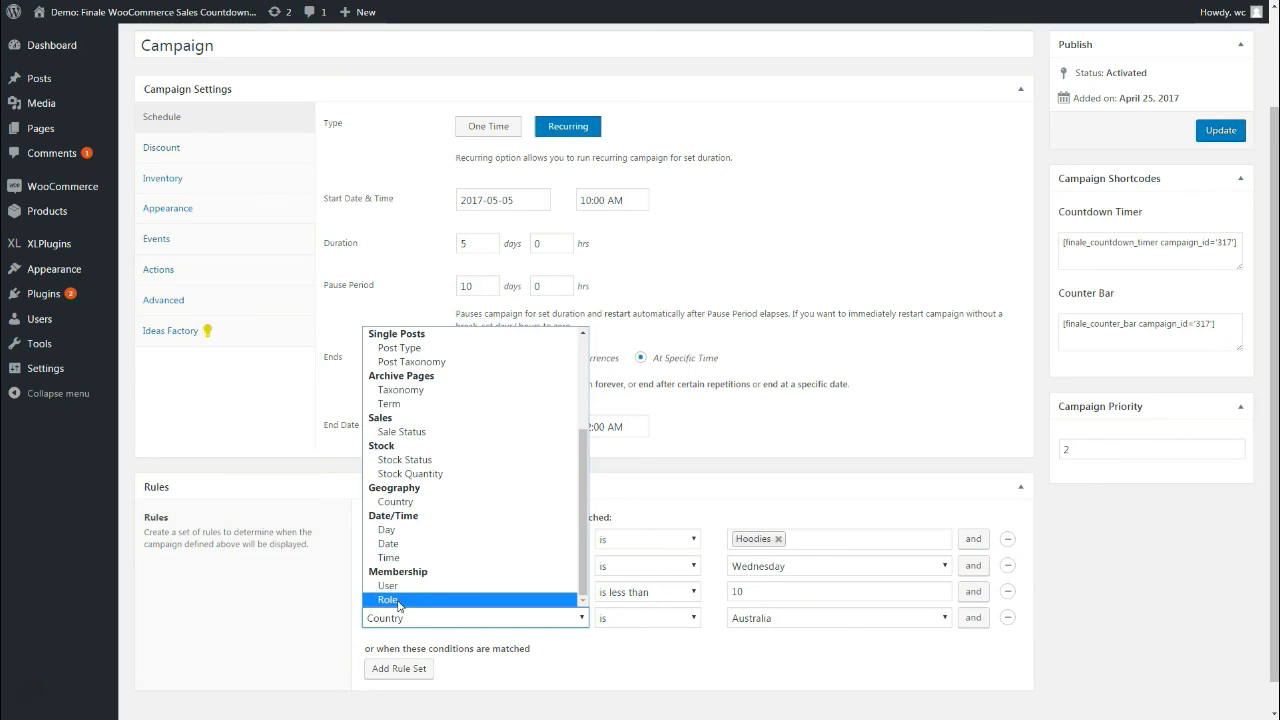
pyautogui.click(396, 589)
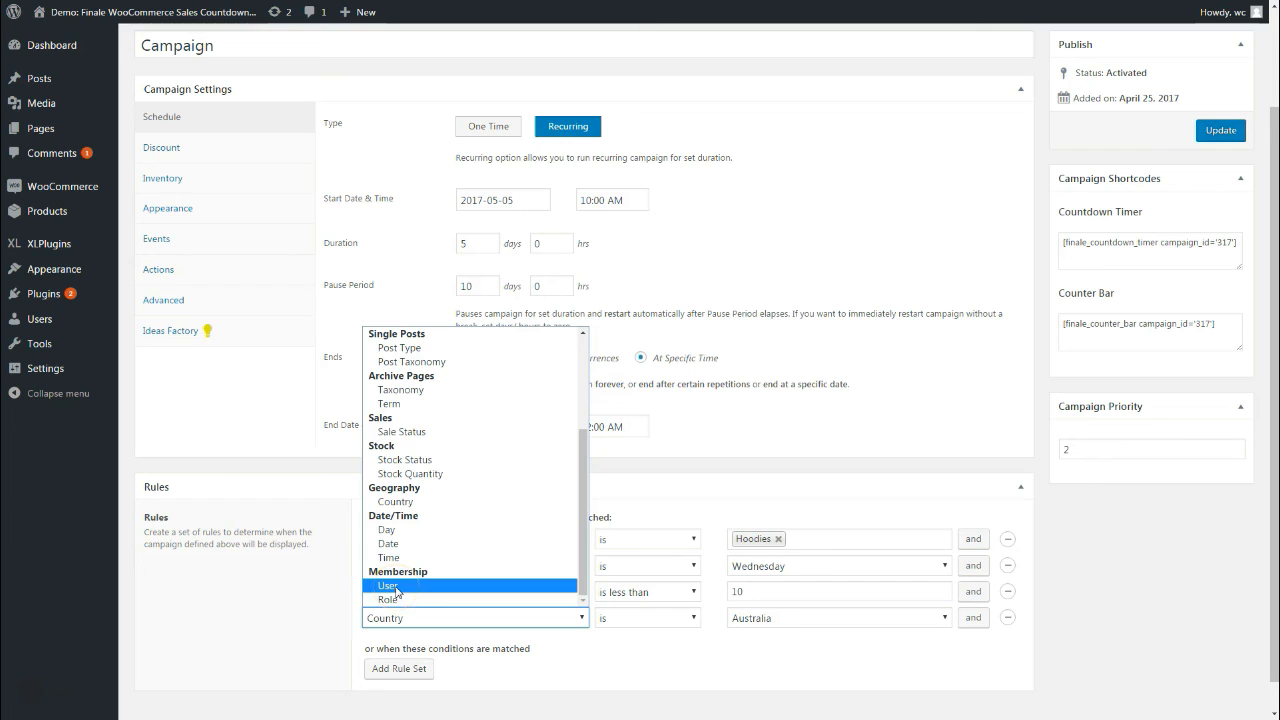
pyautogui.click(412, 590)
pyautogui.click(318, 595)
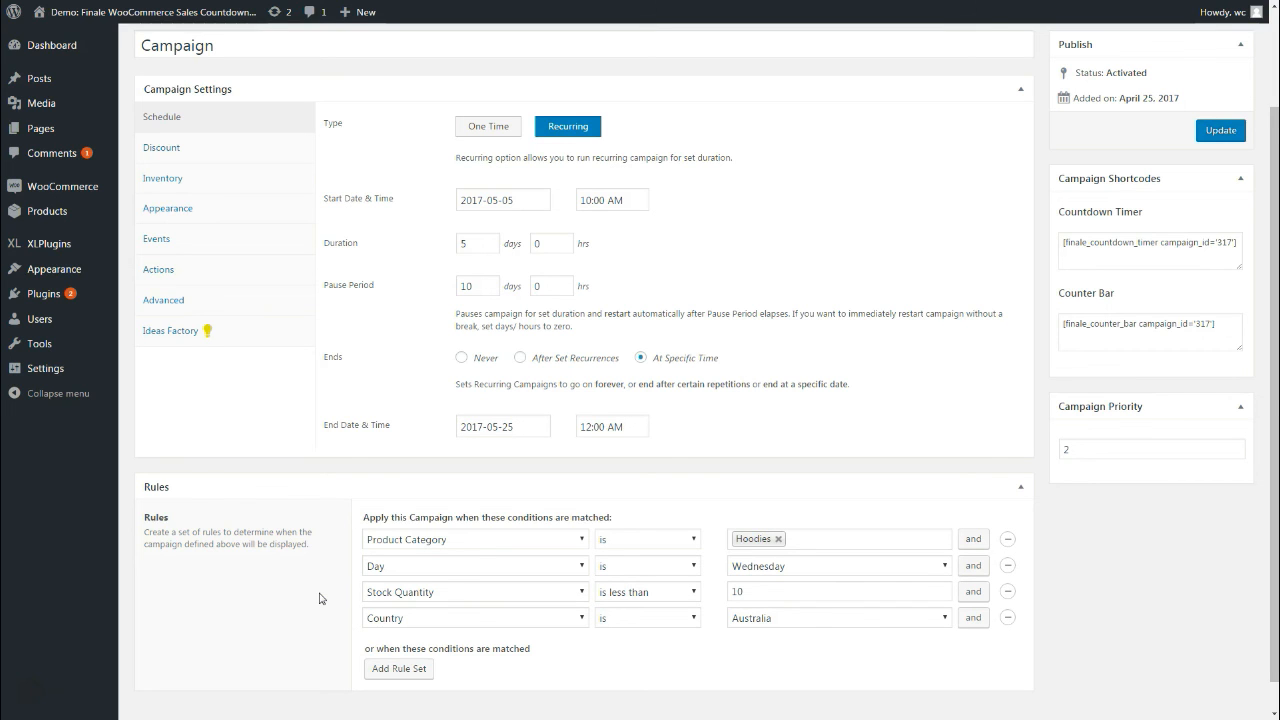
pyautogui.click(440, 541)
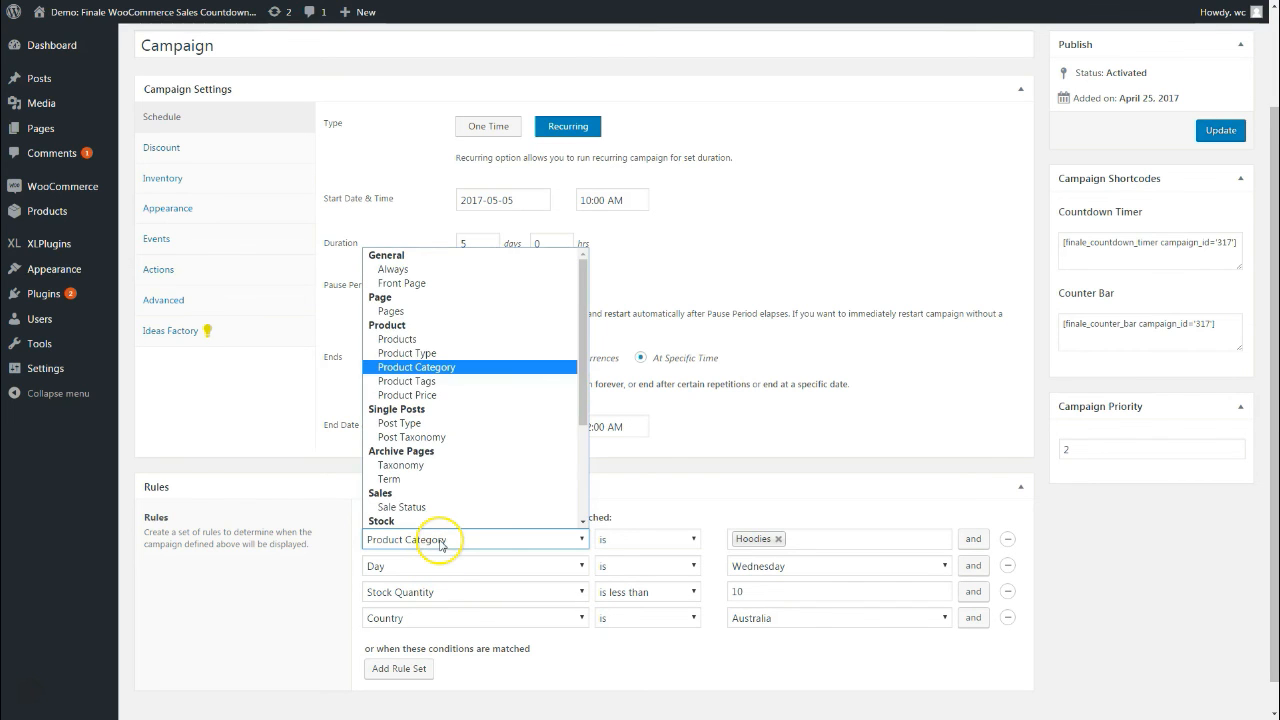
pyautogui.scroll(-2, 449, 455)
pyautogui.click(429, 604)
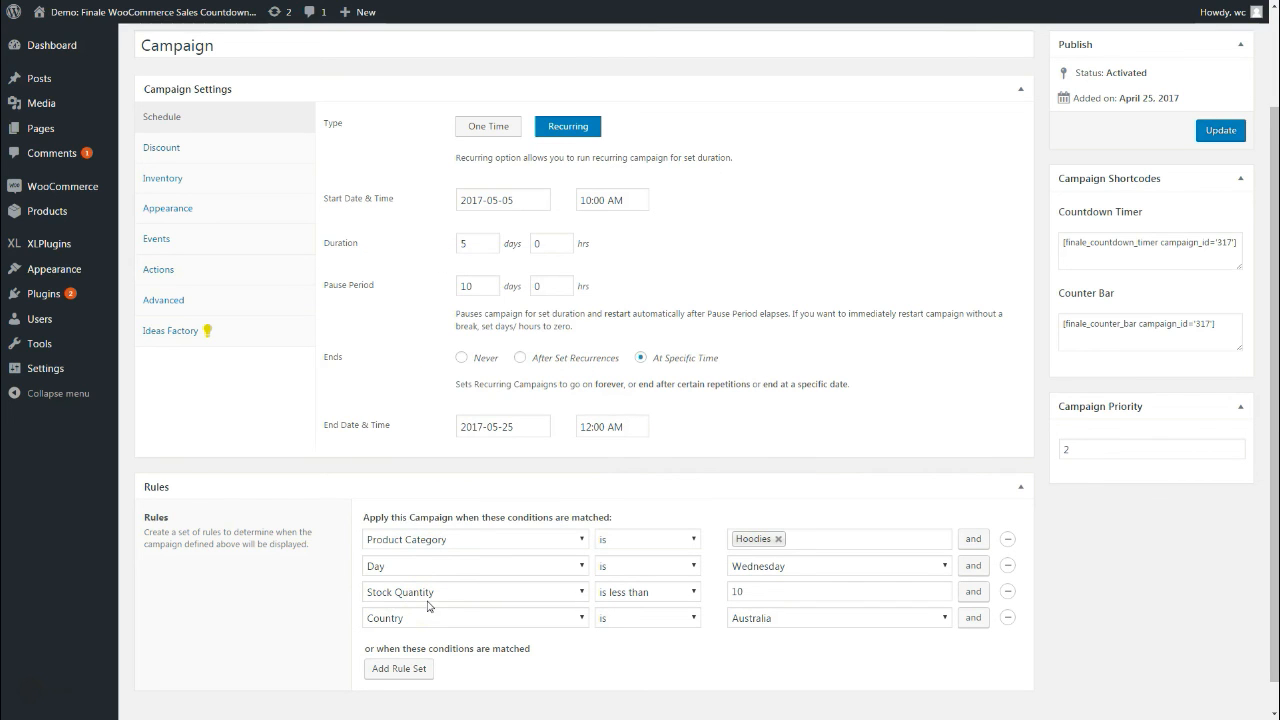